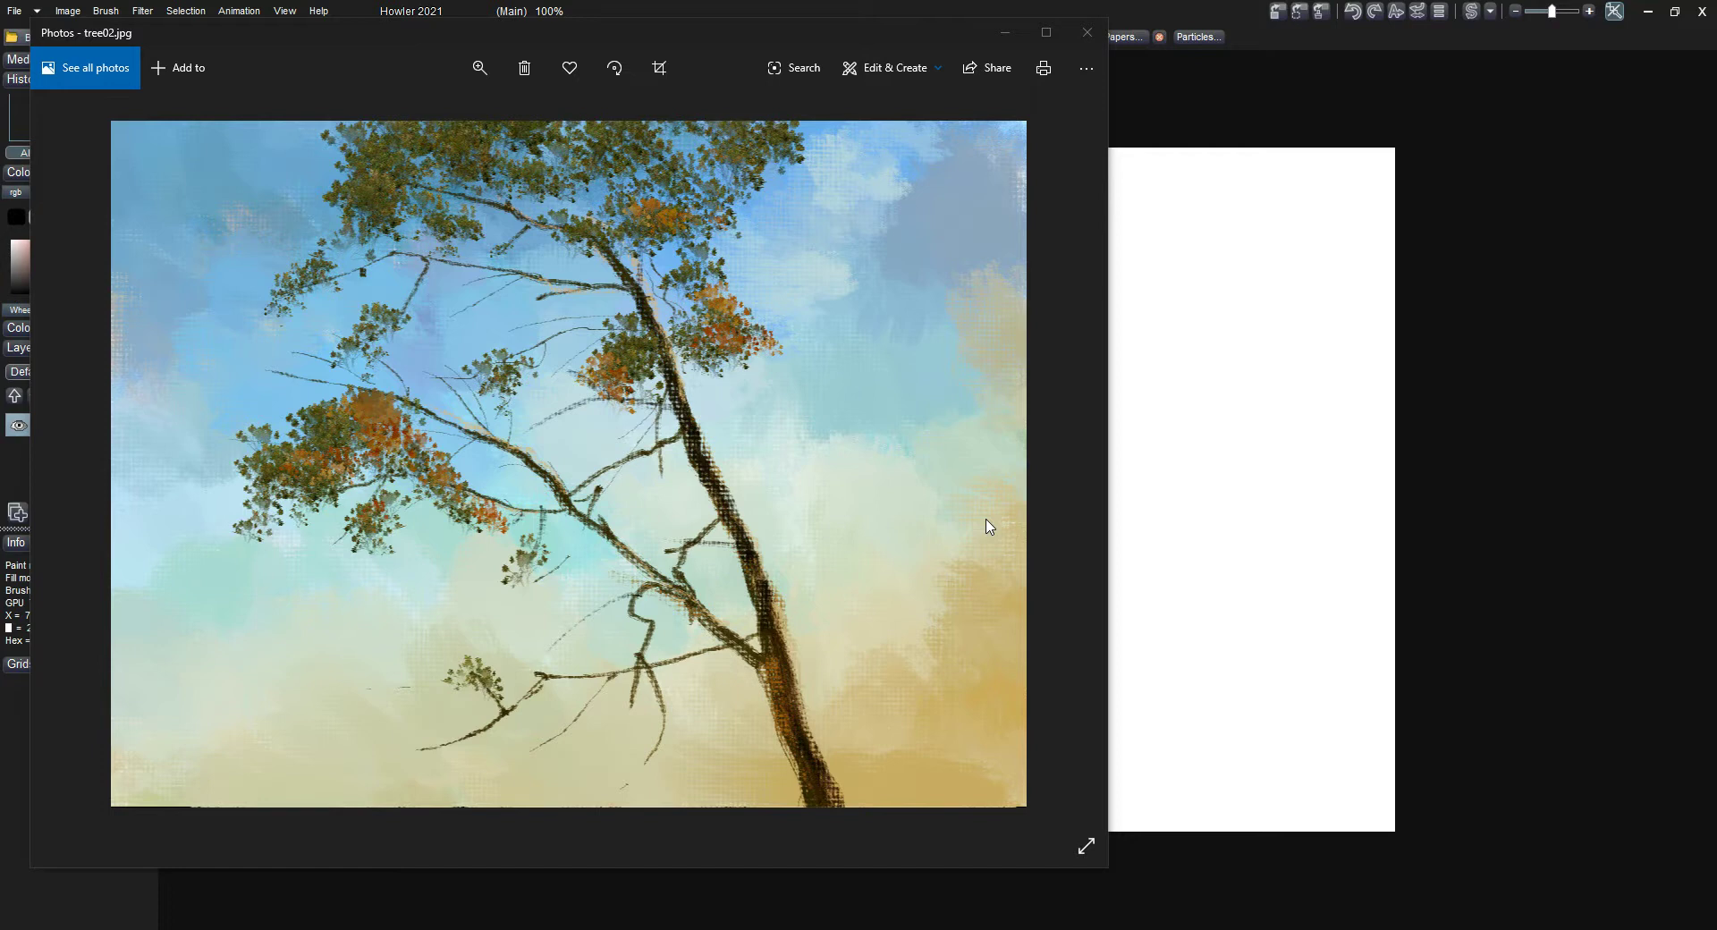
Close the tree02.jpg reference picture and set the colour box's hue to blue.
{"action": "left_click", "coordinate": [1091, 34]}
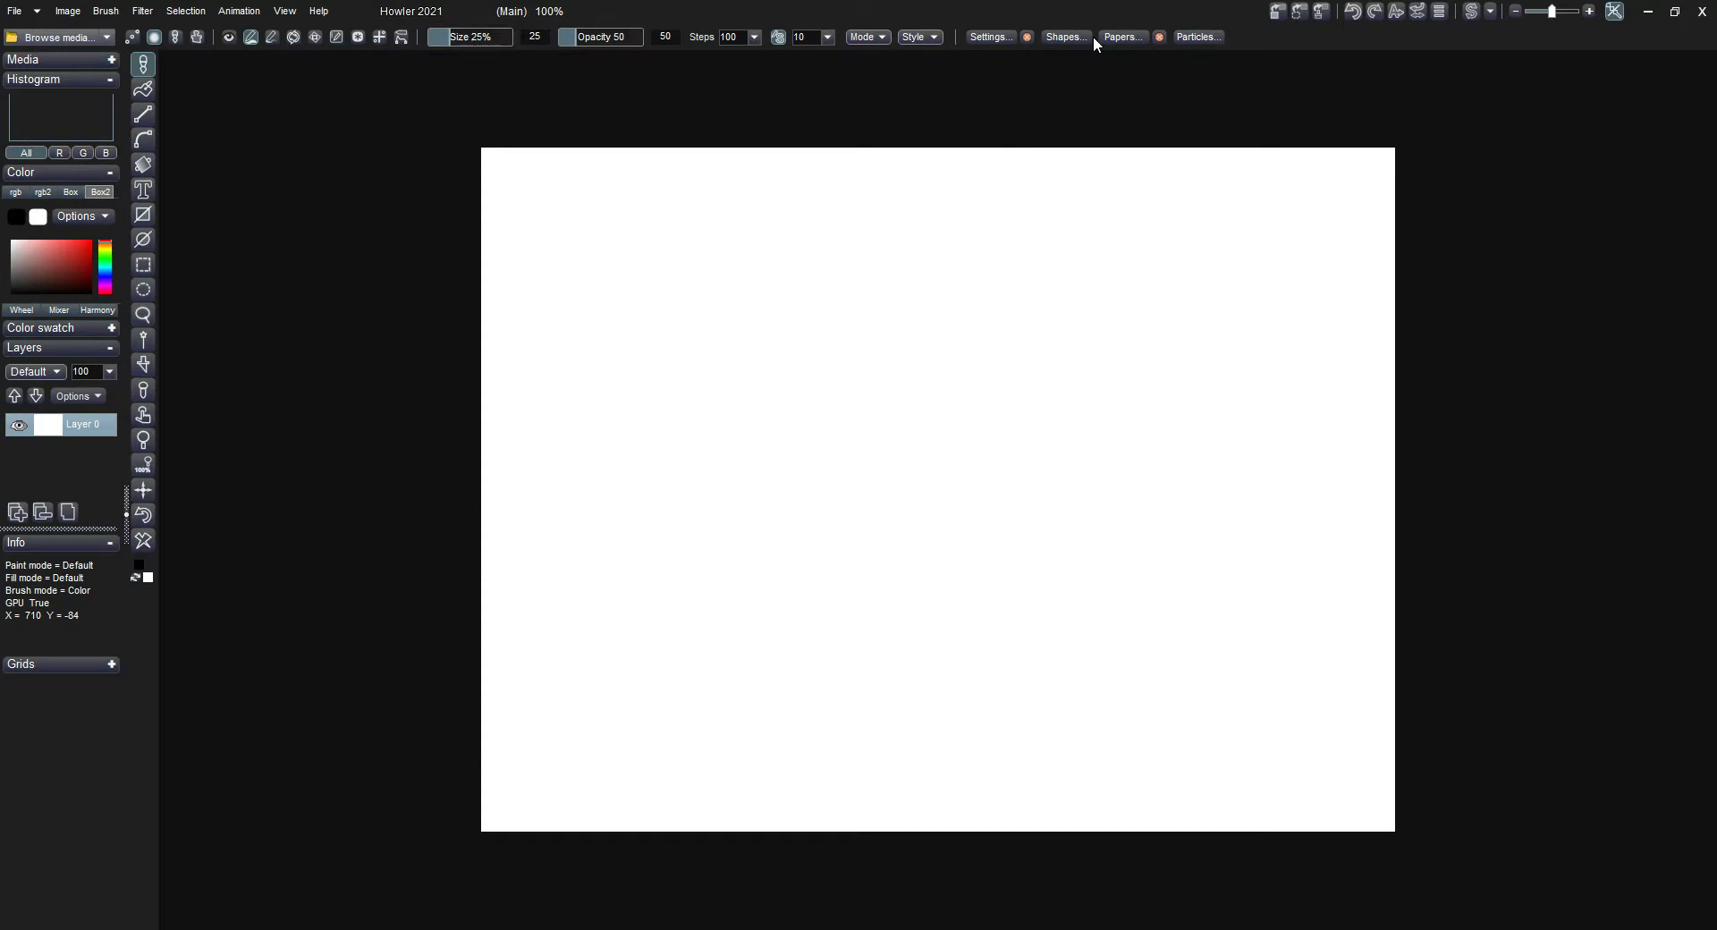
{"action": "left_click", "coordinate": [101, 272]}
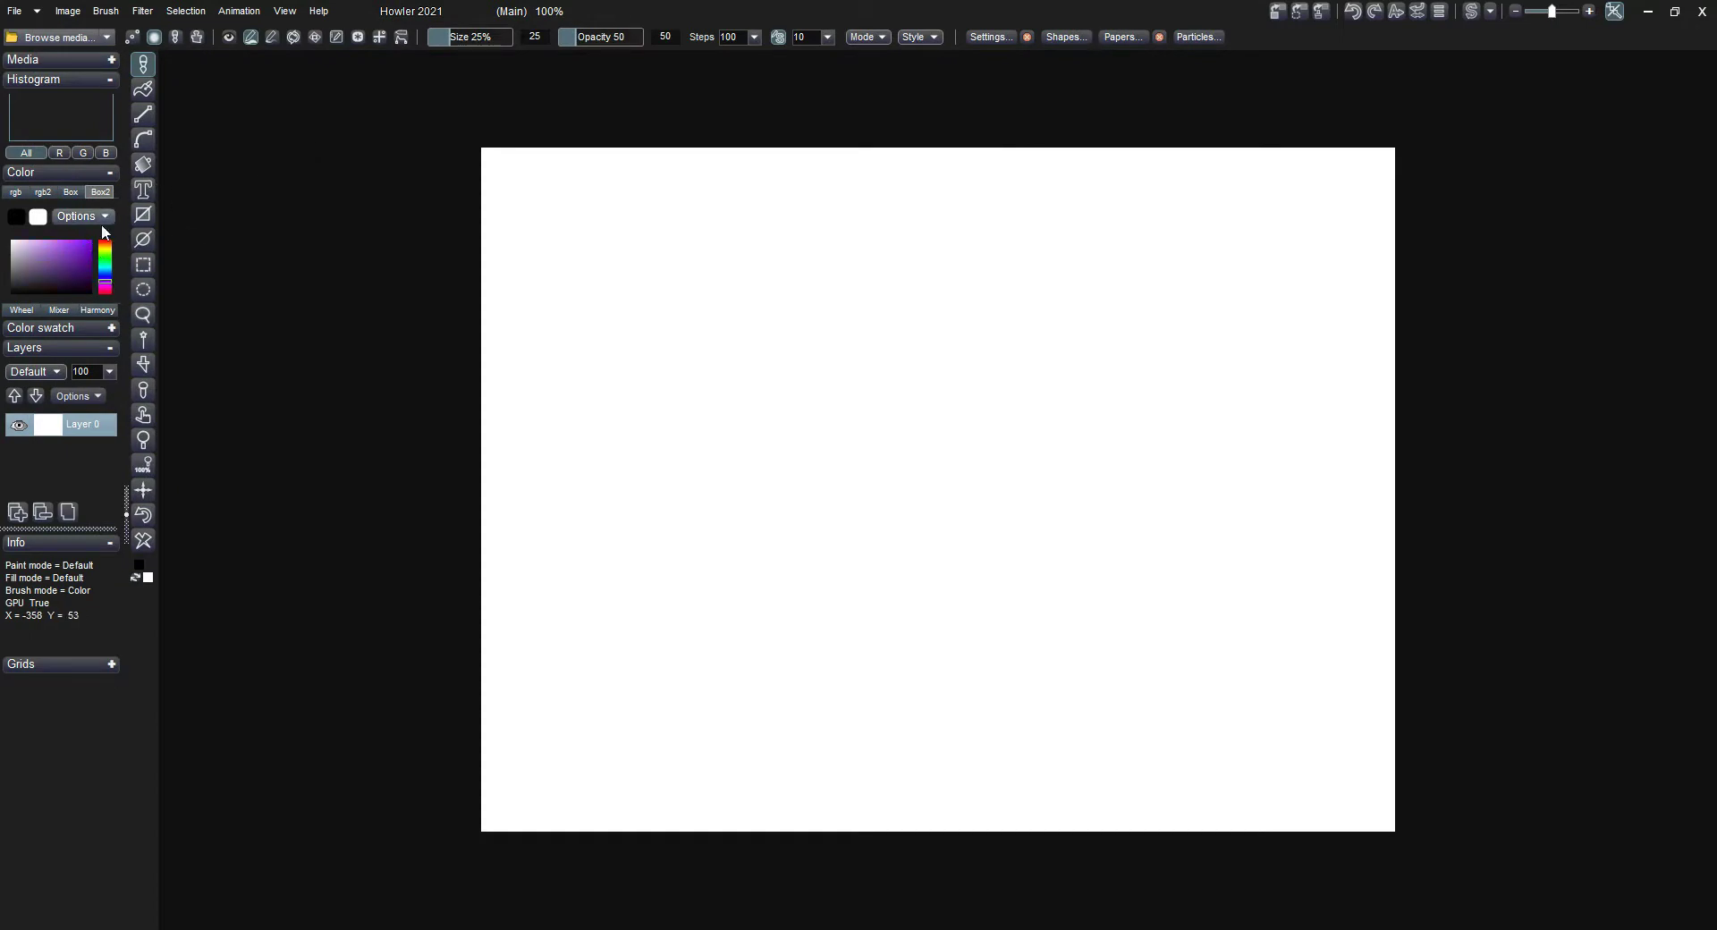
{"action": "left_click_drag", "start_coordinate": [106, 283], "coordinate": [106, 285]}
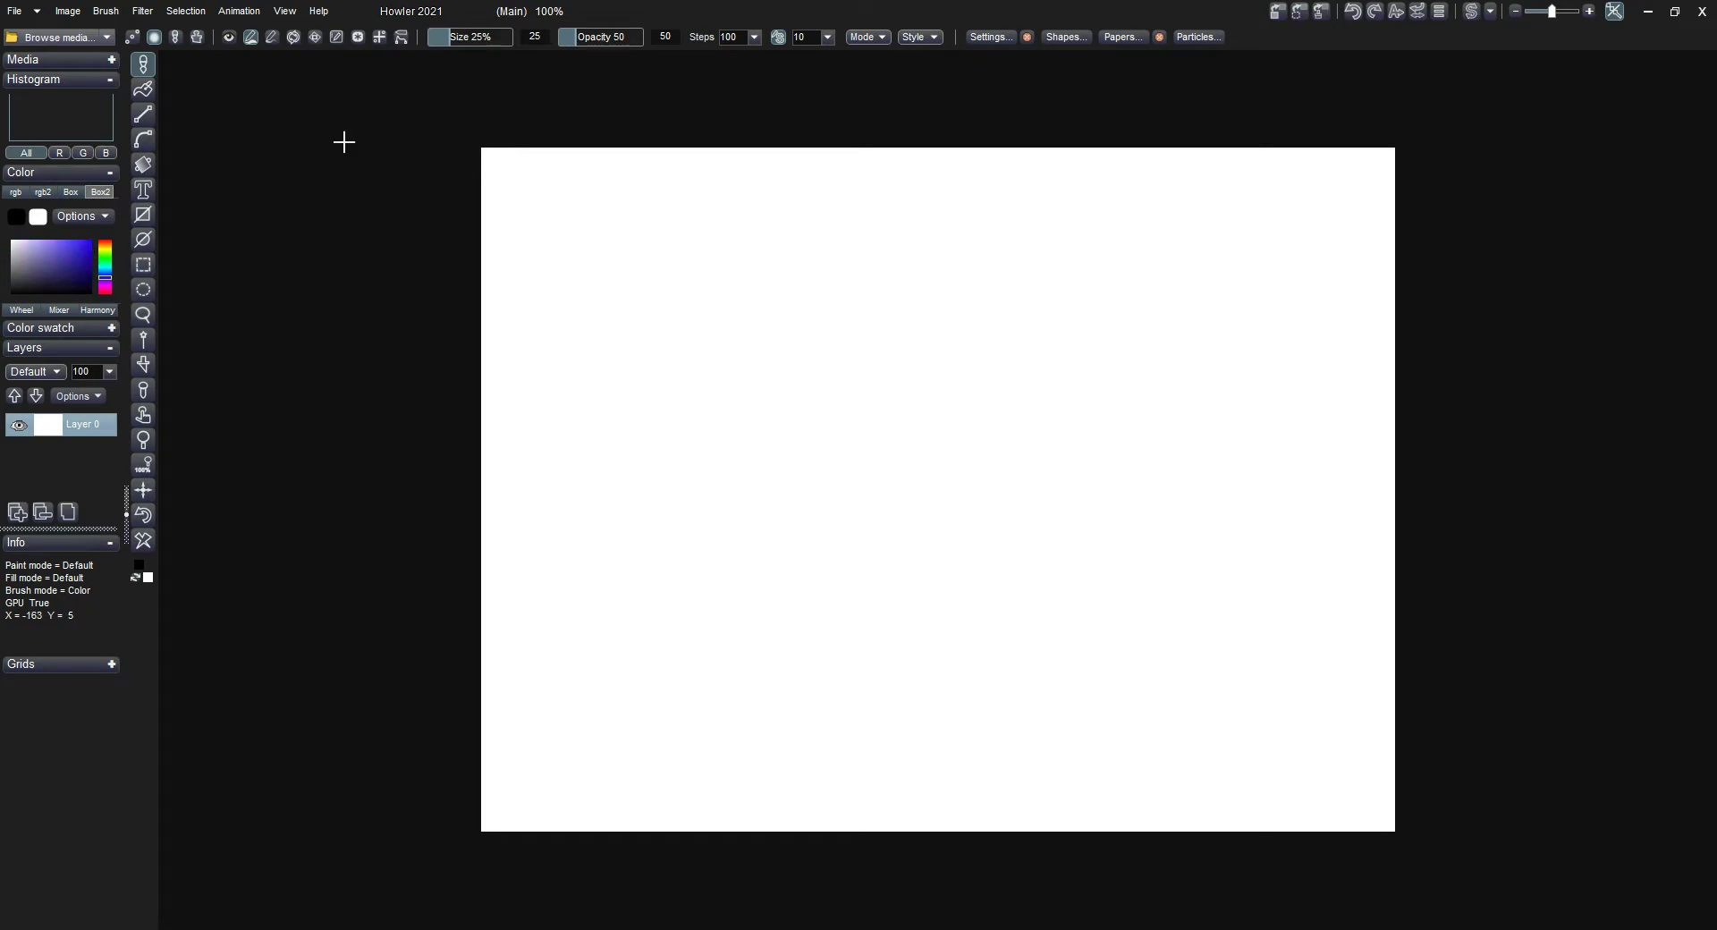
Open the floating color picker beside the canvas and choose a saturated blue.
{"action": "left_click", "coordinate": [106, 216]}
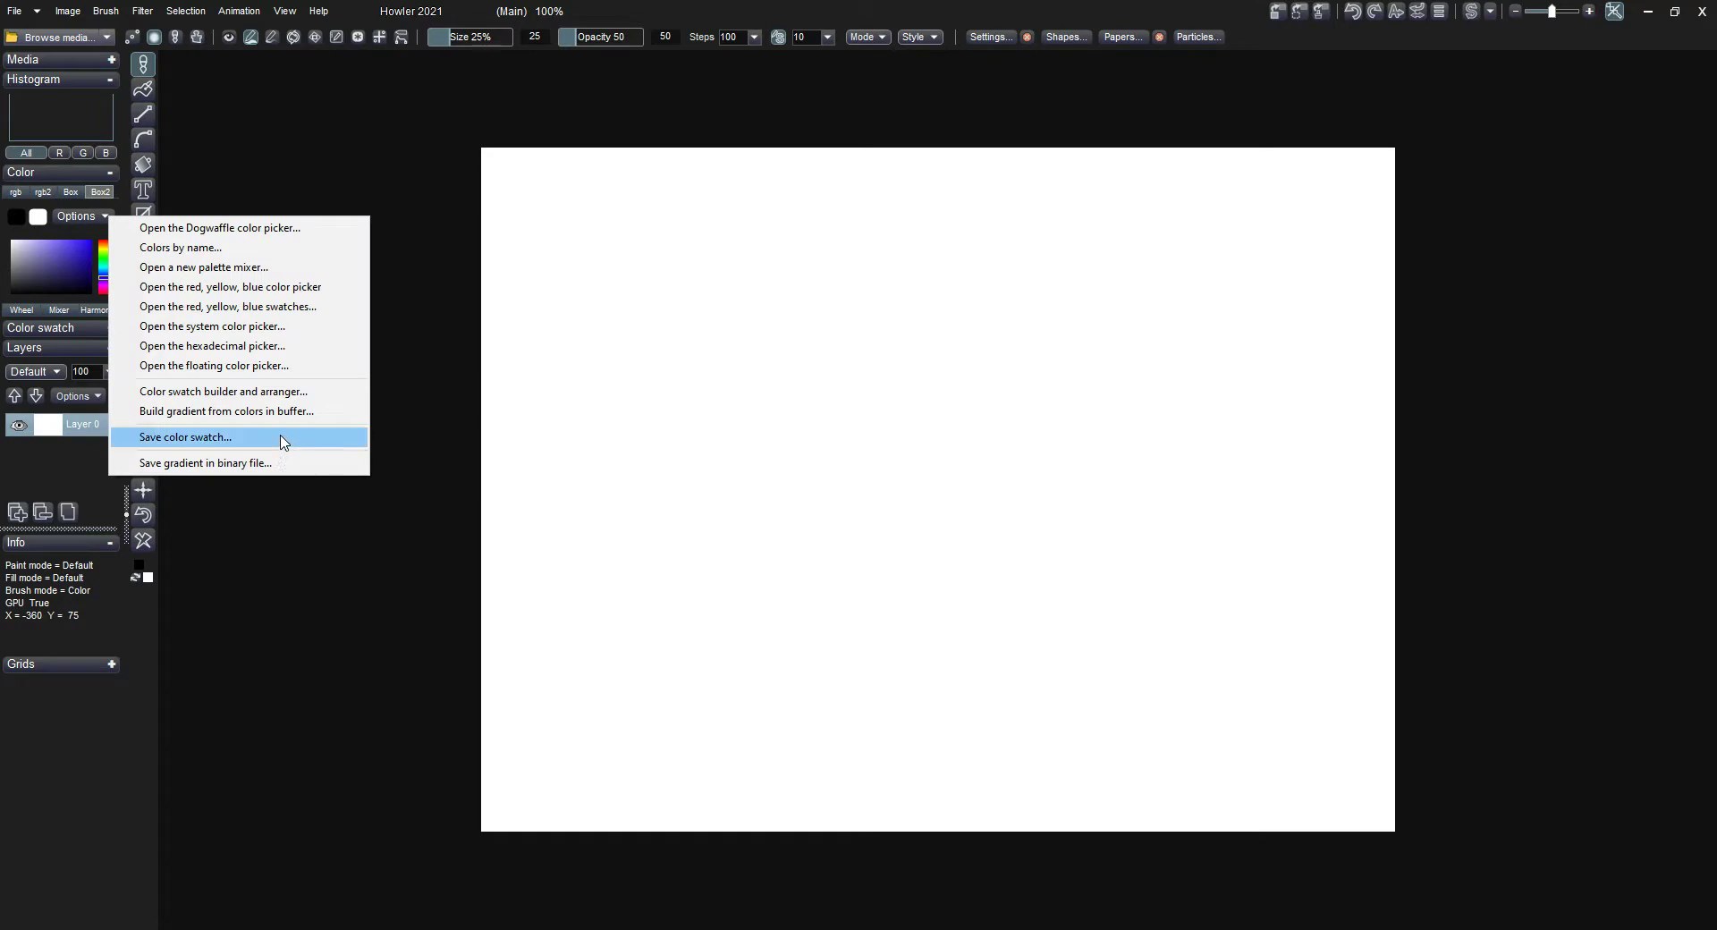
{"action": "left_click", "coordinate": [299, 368]}
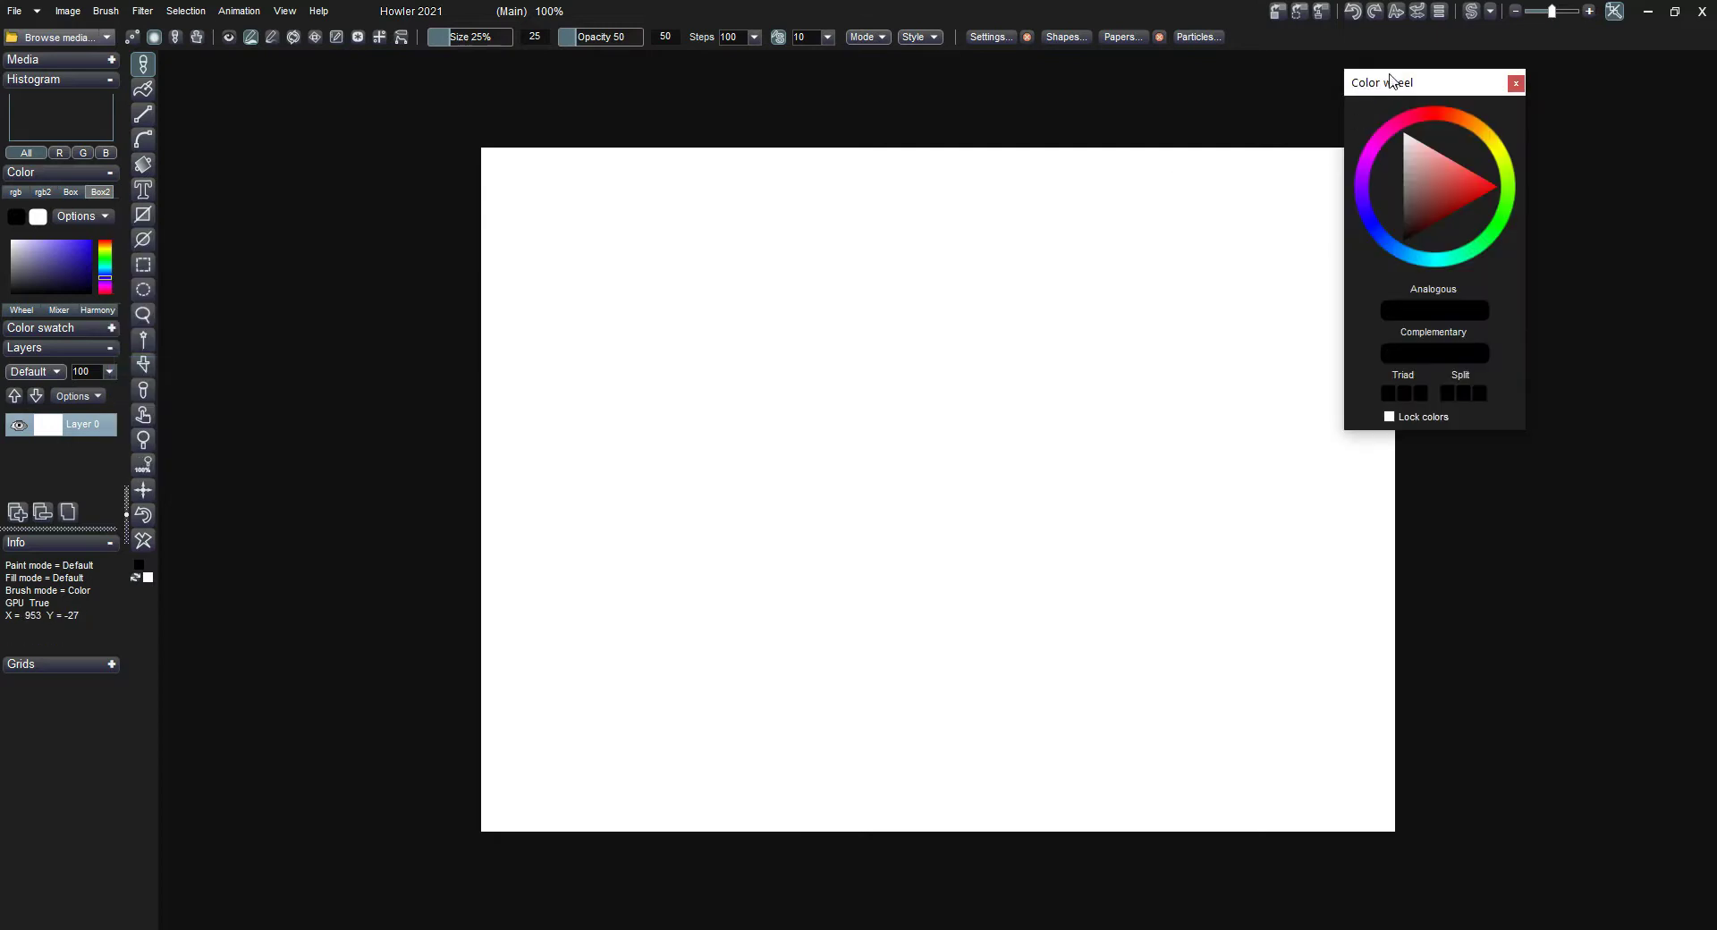
{"action": "left_click_drag", "start_coordinate": [1400, 89], "coordinate": [348, 144]}
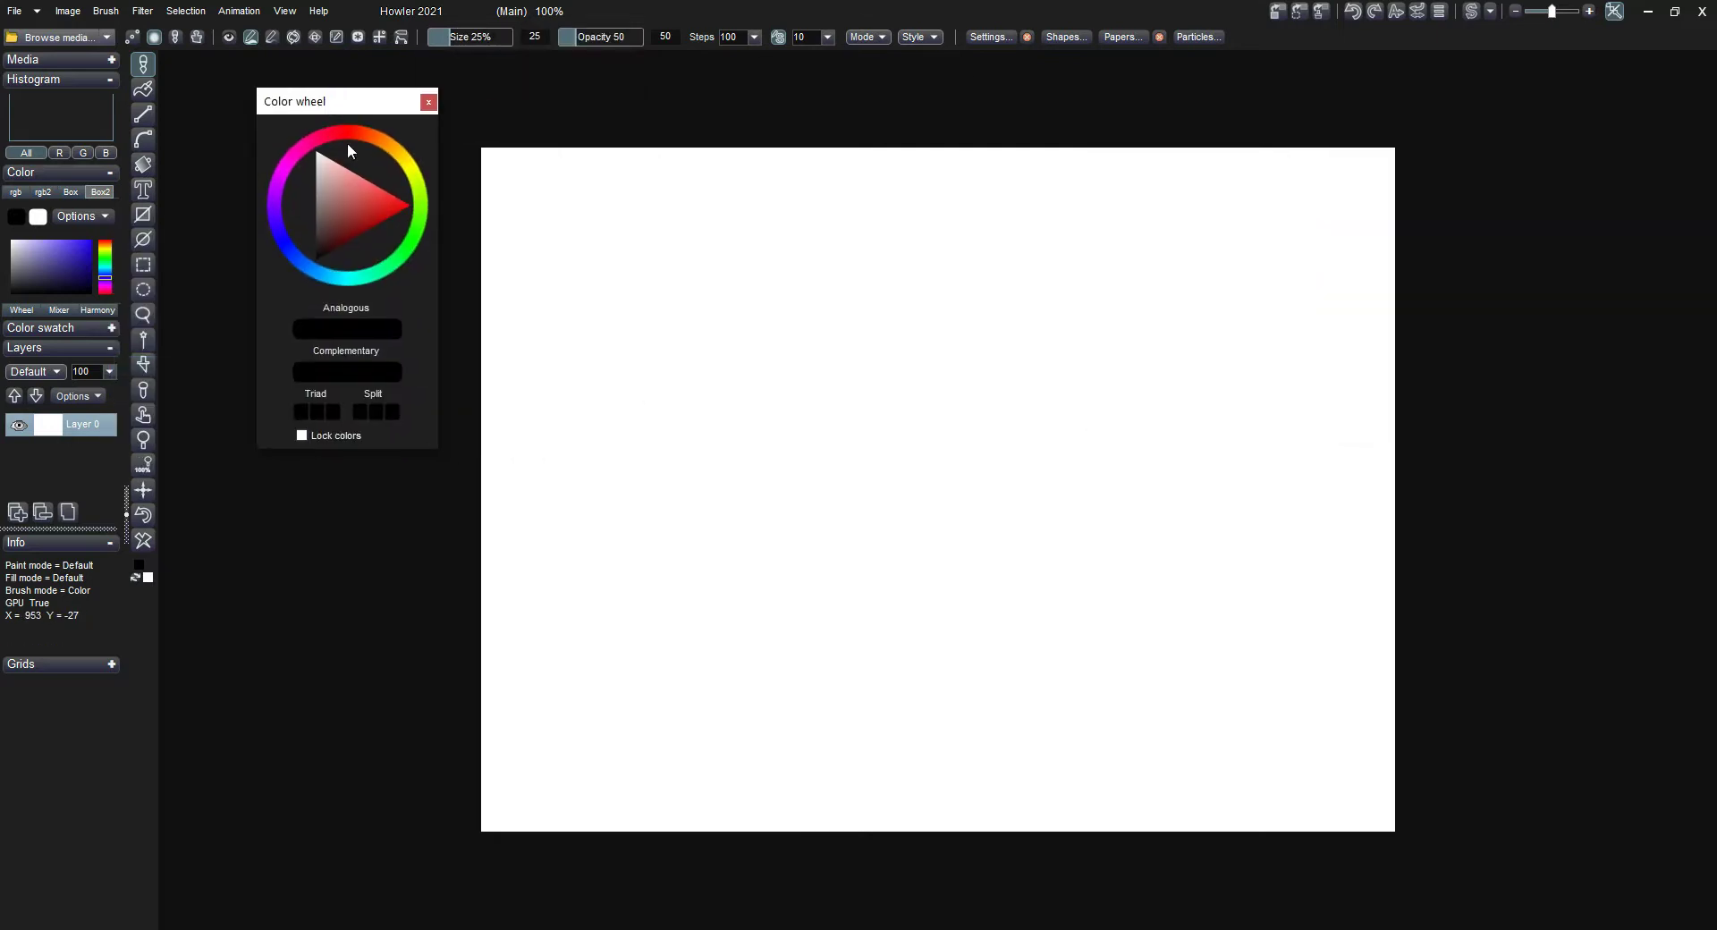
{"action": "left_click", "coordinate": [327, 274]}
{"action": "left_click", "coordinate": [400, 201]}
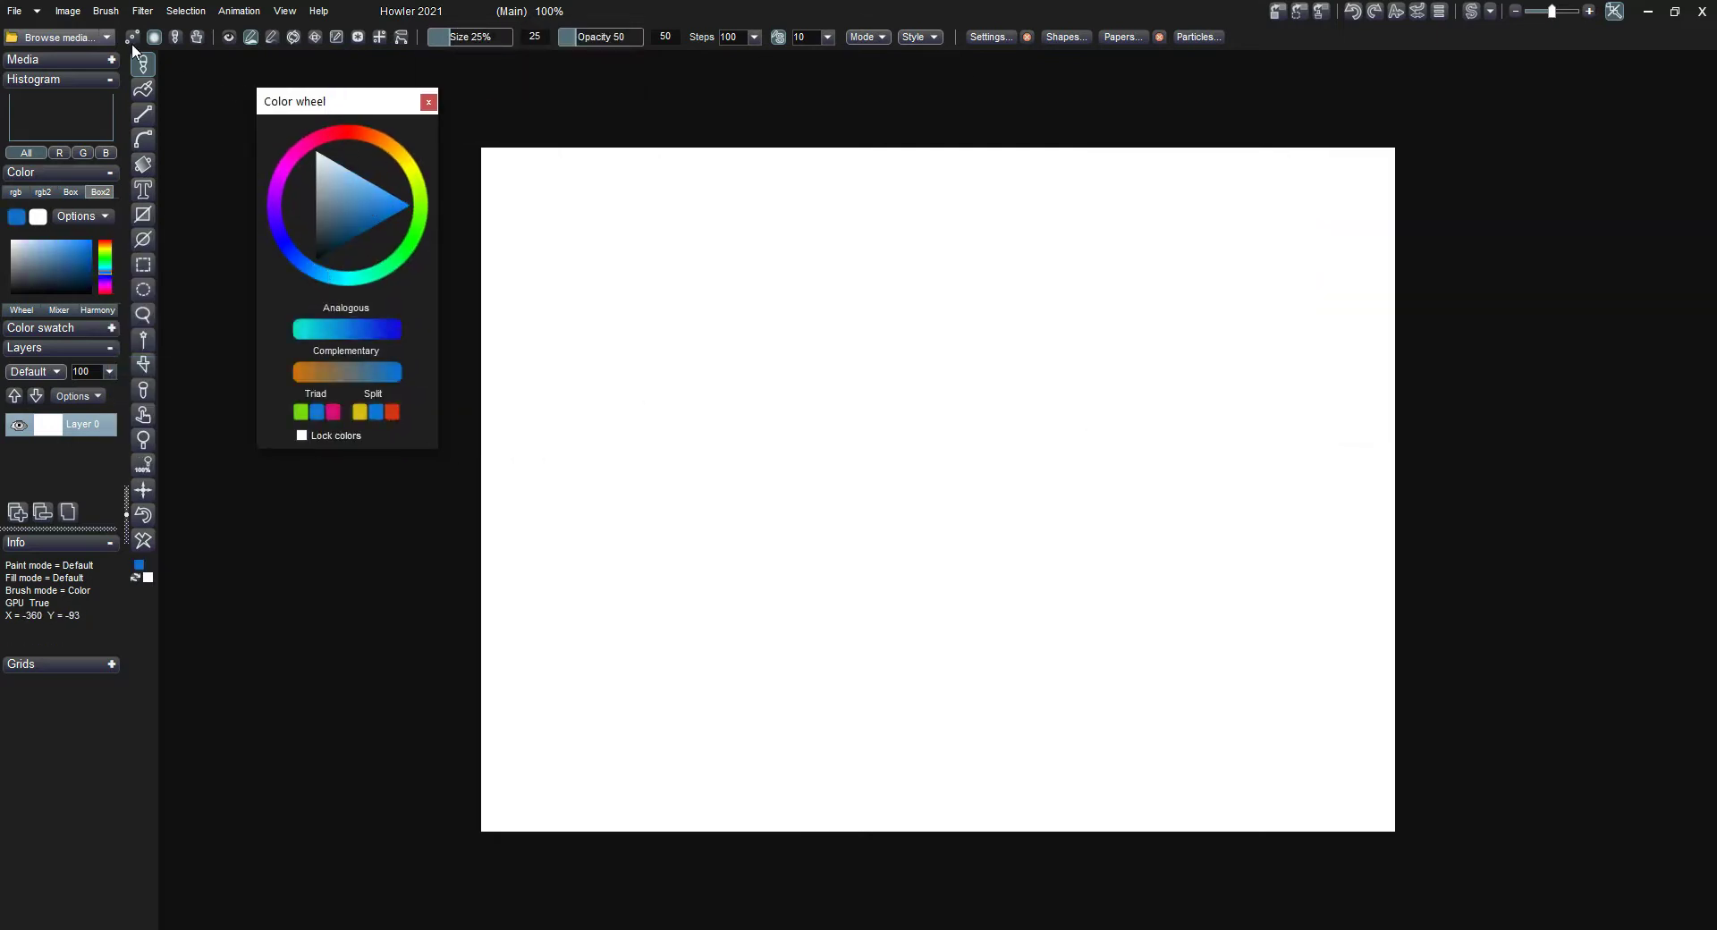
Turn off Light mode and Big icons in the media browser and load the Oily 03 brush from Oils.
{"action": "left_click", "coordinate": [94, 38]}
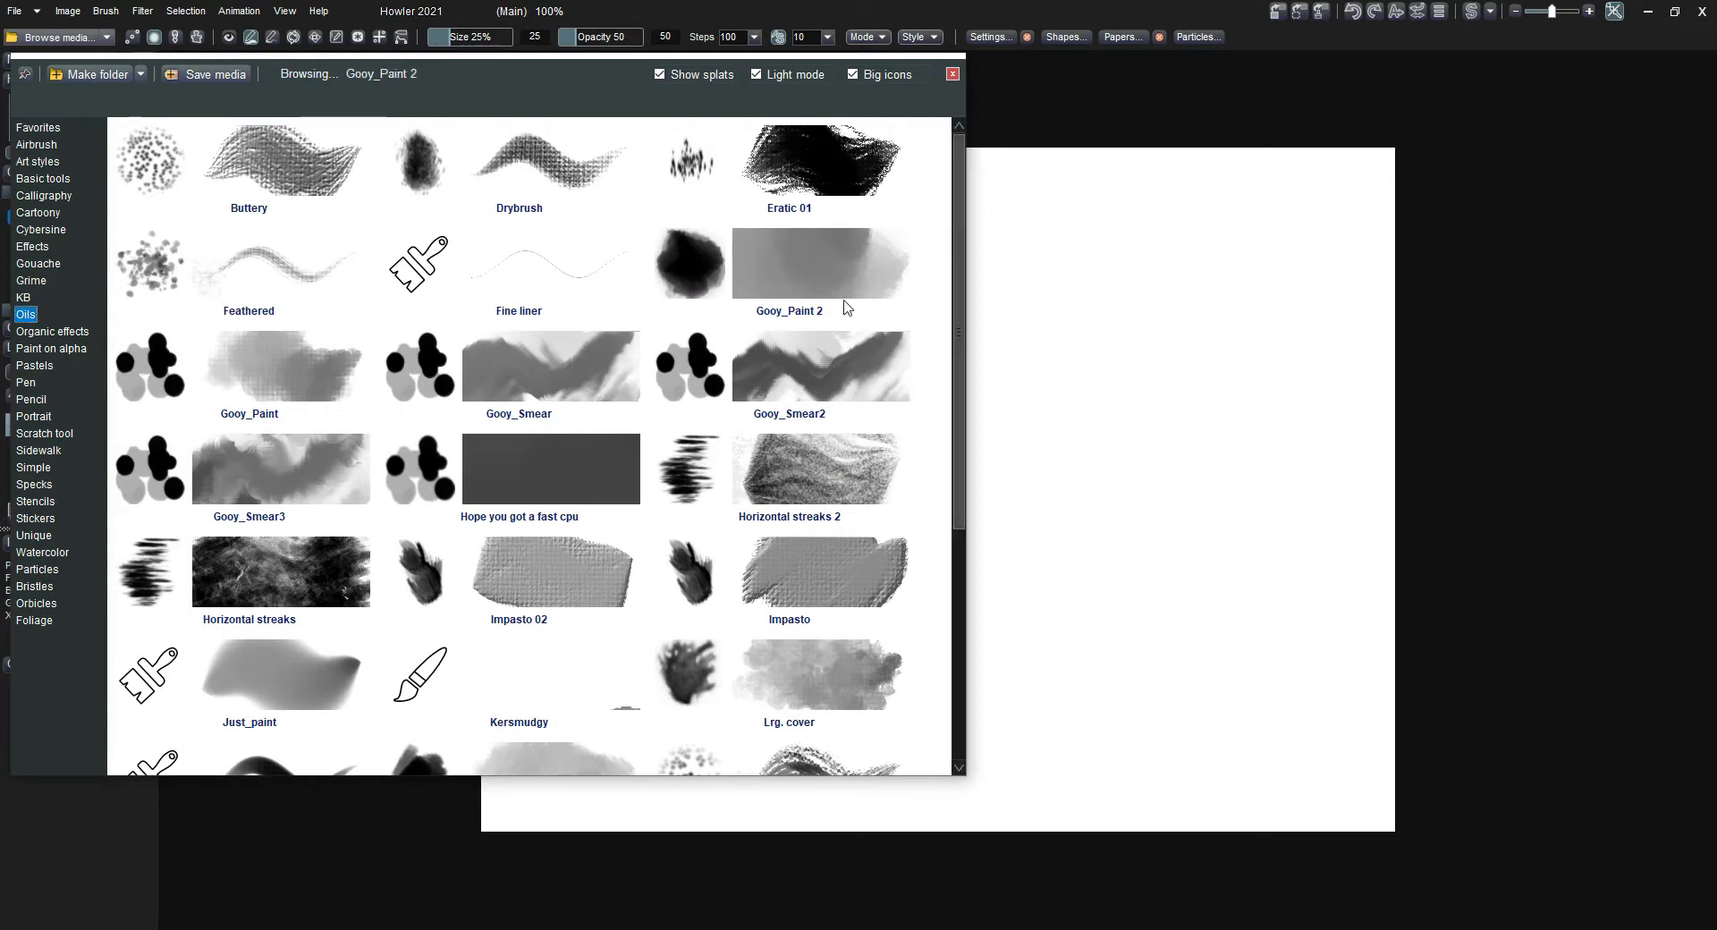
{"action": "left_click", "coordinate": [778, 79]}
{"action": "left_click", "coordinate": [850, 77]}
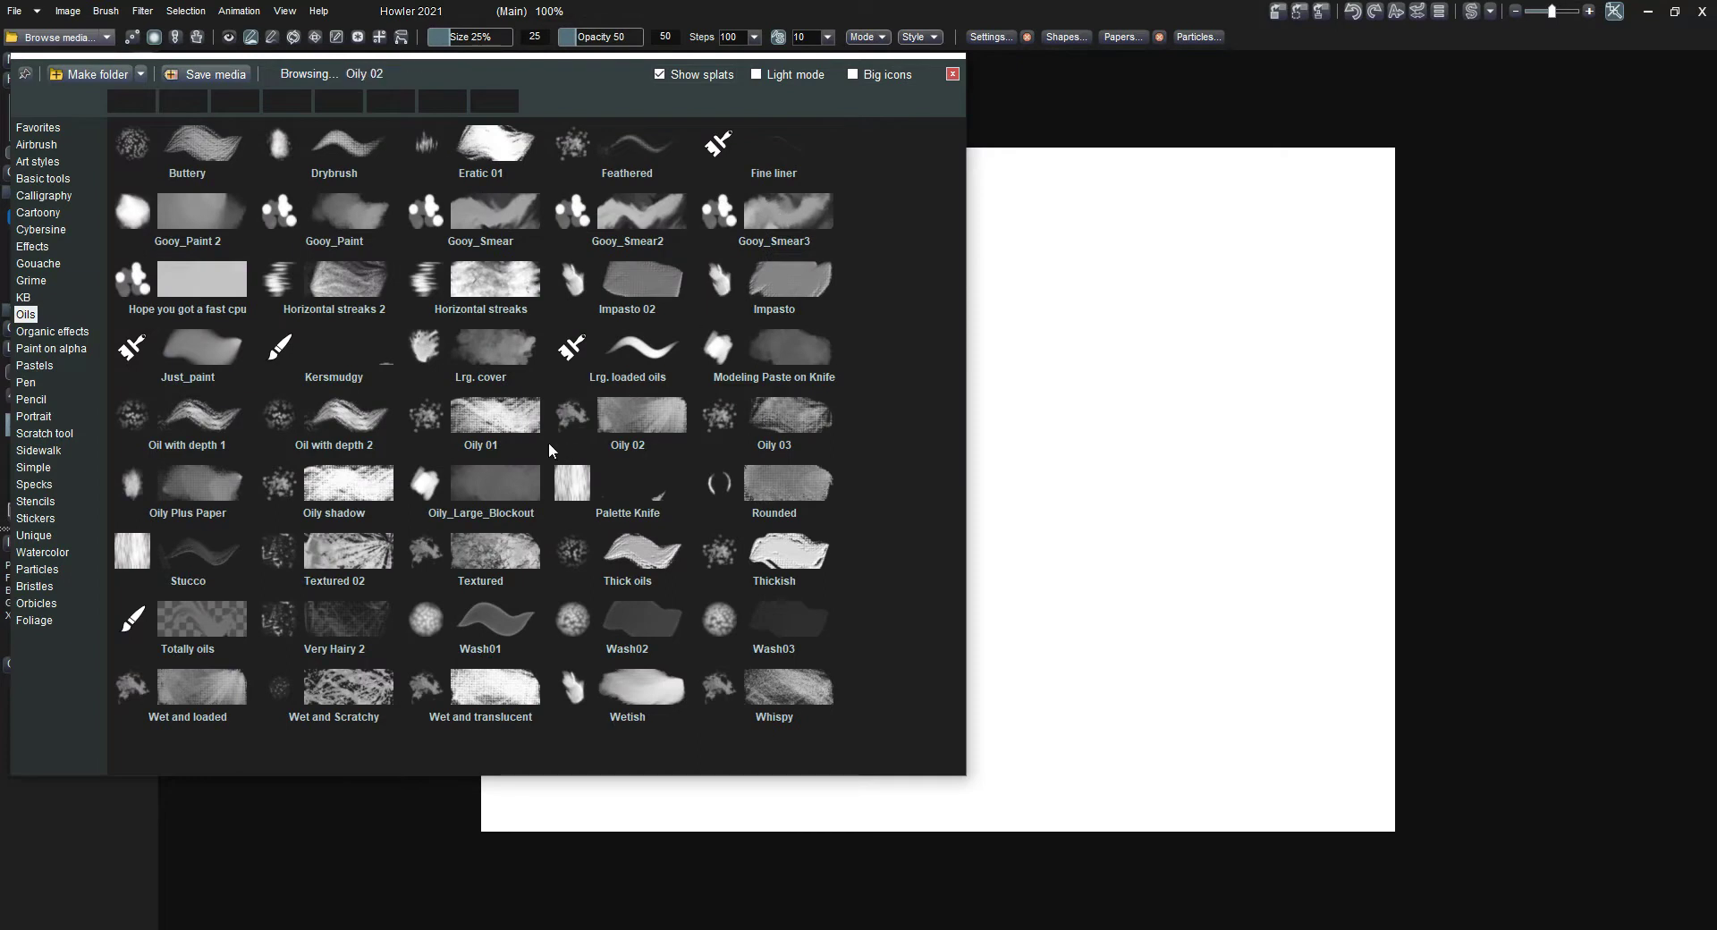
{"action": "left_click", "coordinate": [780, 416]}
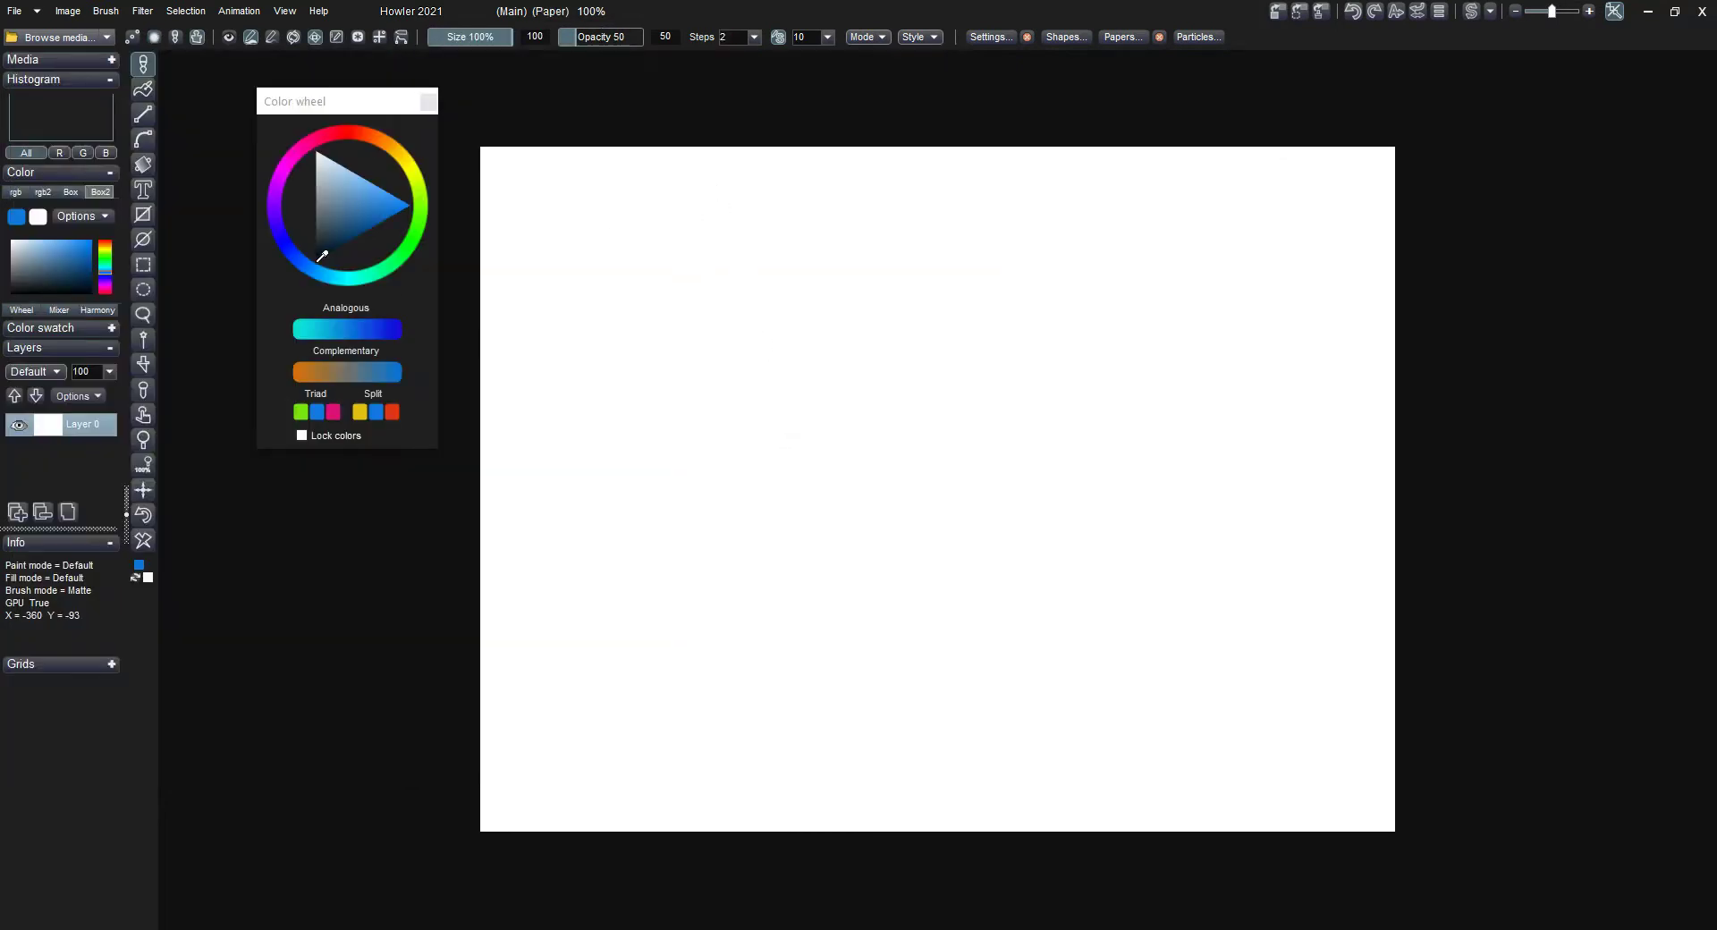
Paint blue test strokes across the upper canvas and set the brush's Bleed to 224.
{"action": "mouse_move", "coordinate": [1011, 265]}
{"action": "left_mouse_down"}
{"action": "mouse_move", "coordinate": [990, 259]}
{"action": "mouse_move", "coordinate": [1010, 206]}
{"action": "left_mouse_up"}
{"action": "mouse_move", "coordinate": [563, 235]}
{"action": "left_mouse_down"}
{"action": "mouse_move", "coordinate": [501, 178]}
{"action": "mouse_move", "coordinate": [548, 168]}
{"action": "mouse_move", "coordinate": [693, 201]}
{"action": "left_mouse_up"}
{"action": "left_click", "coordinate": [988, 37]}
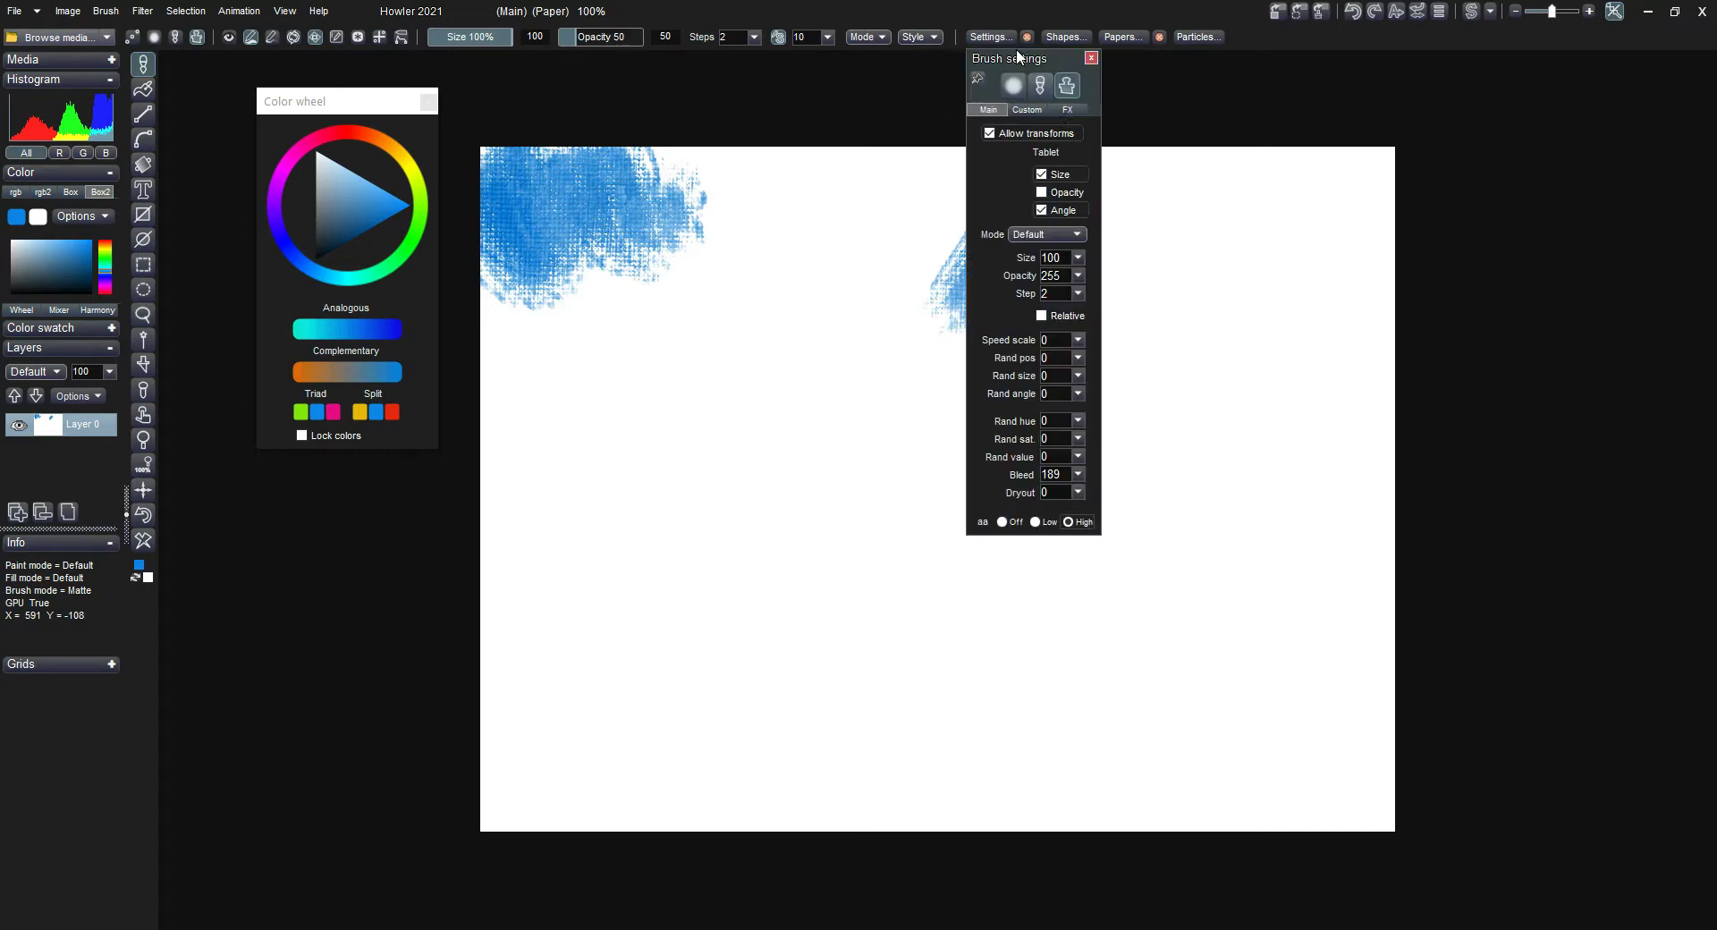
{"action": "left_click", "coordinate": [1078, 475]}
{"action": "left_click_drag", "start_coordinate": [1066, 499], "coordinate": [1082, 498]}
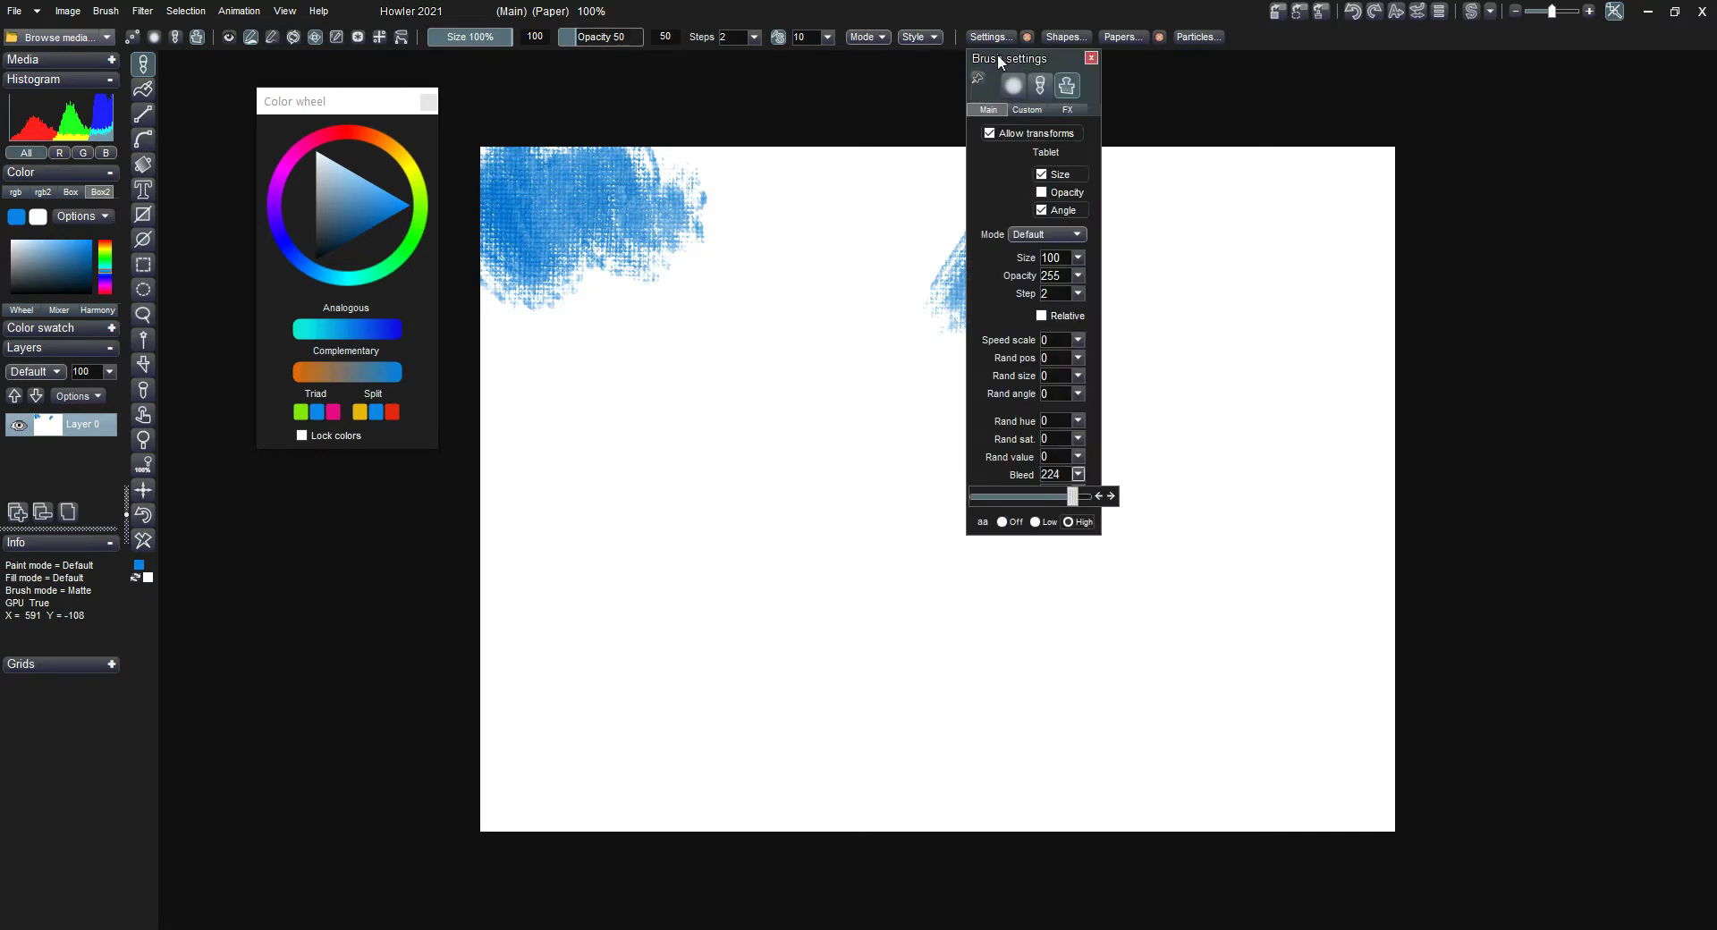
Set the paper's Bumpiness to 17 and Dry brush to 125, testing the texture with blue strokes.
{"action": "left_click", "coordinate": [1122, 36]}
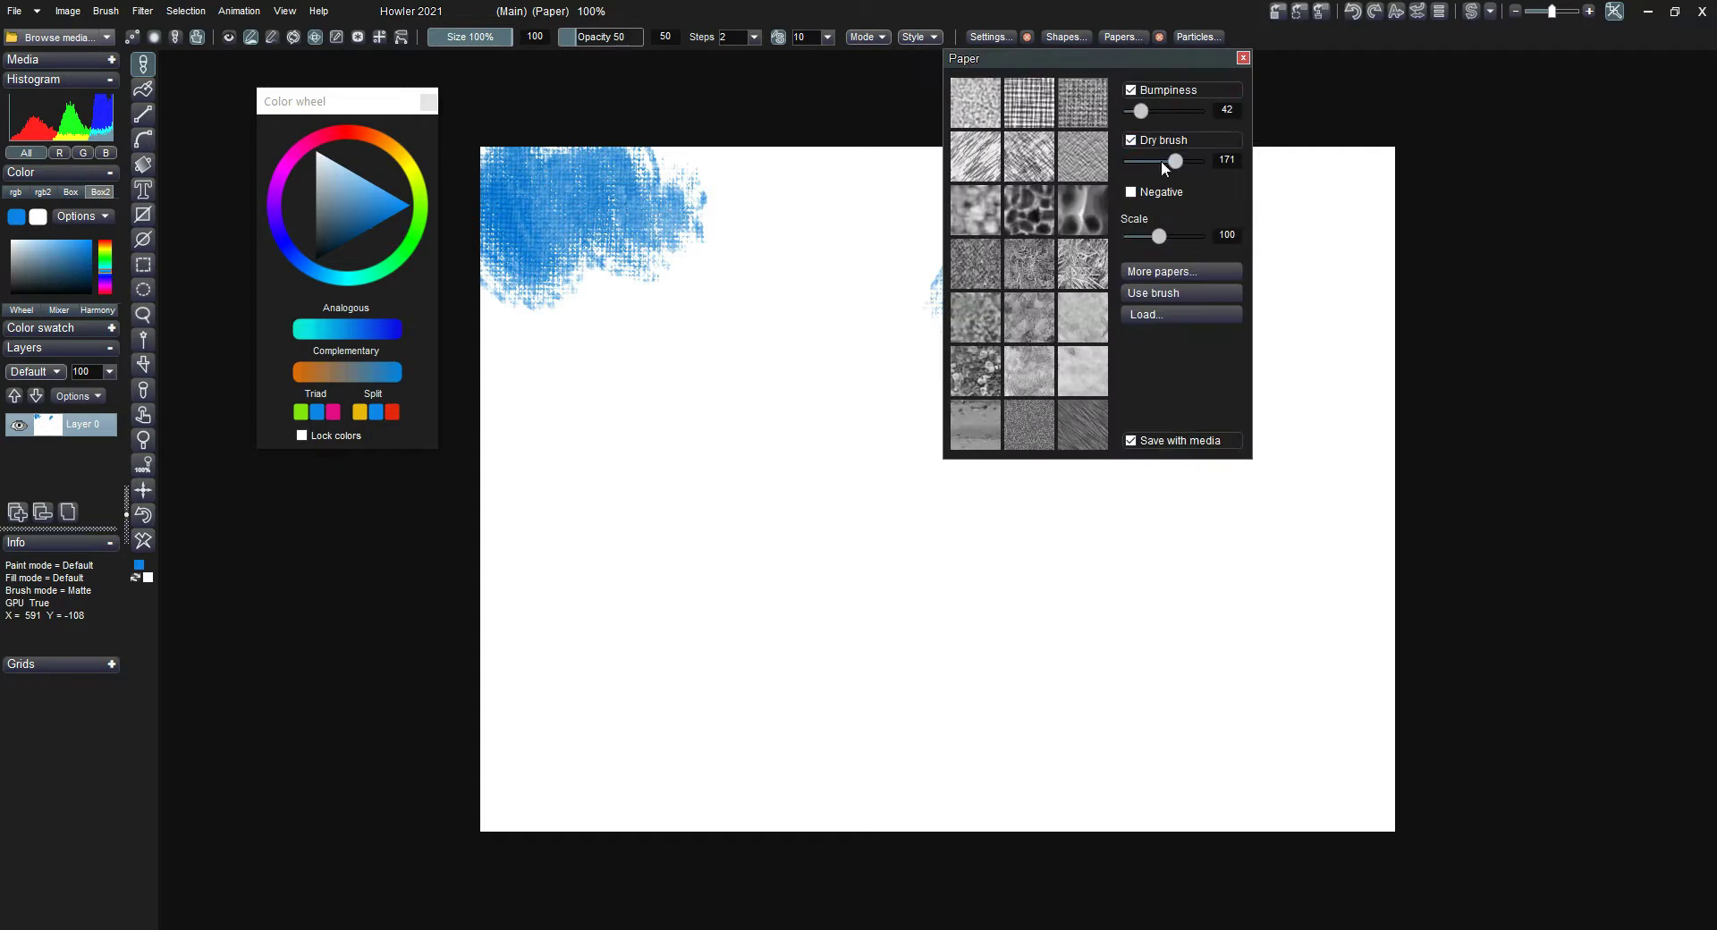
{"action": "left_click_drag", "start_coordinate": [1138, 113], "coordinate": [1104, 160]}
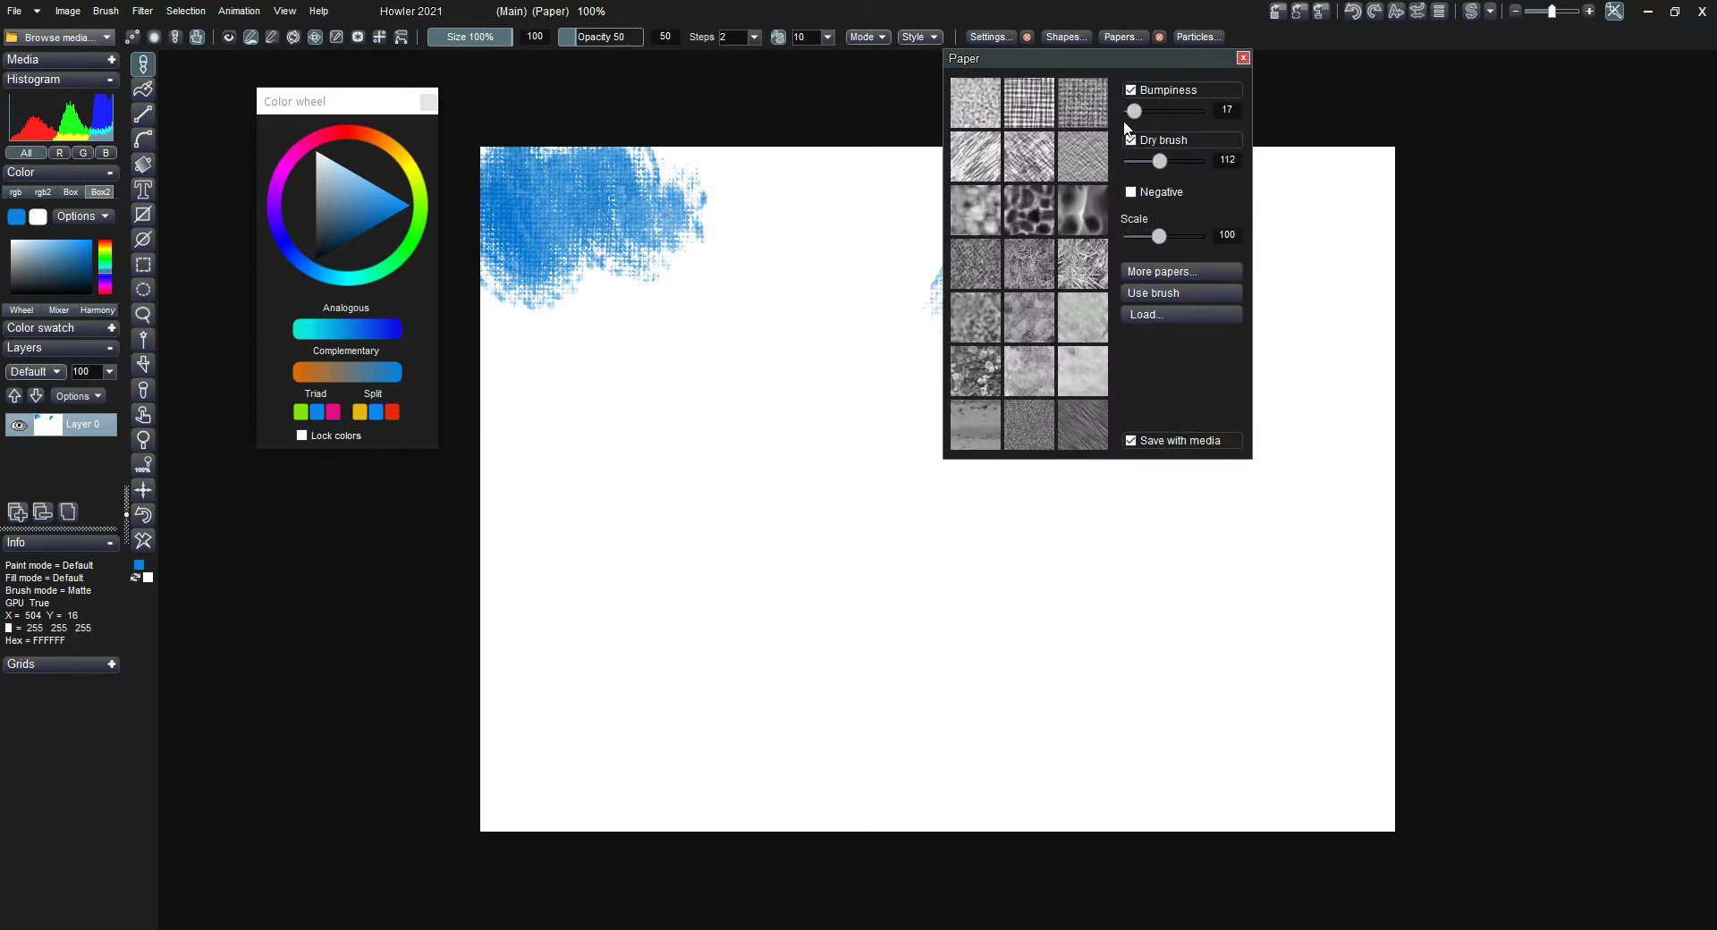
{"action": "mouse_move", "coordinate": [832, 189]}
{"action": "left_mouse_down"}
{"action": "mouse_move", "coordinate": [759, 279]}
{"action": "mouse_move", "coordinate": [630, 188]}
{"action": "mouse_move", "coordinate": [697, 341]}
{"action": "mouse_move", "coordinate": [555, 292]}
{"action": "mouse_move", "coordinate": [523, 327]}
{"action": "left_mouse_up"}
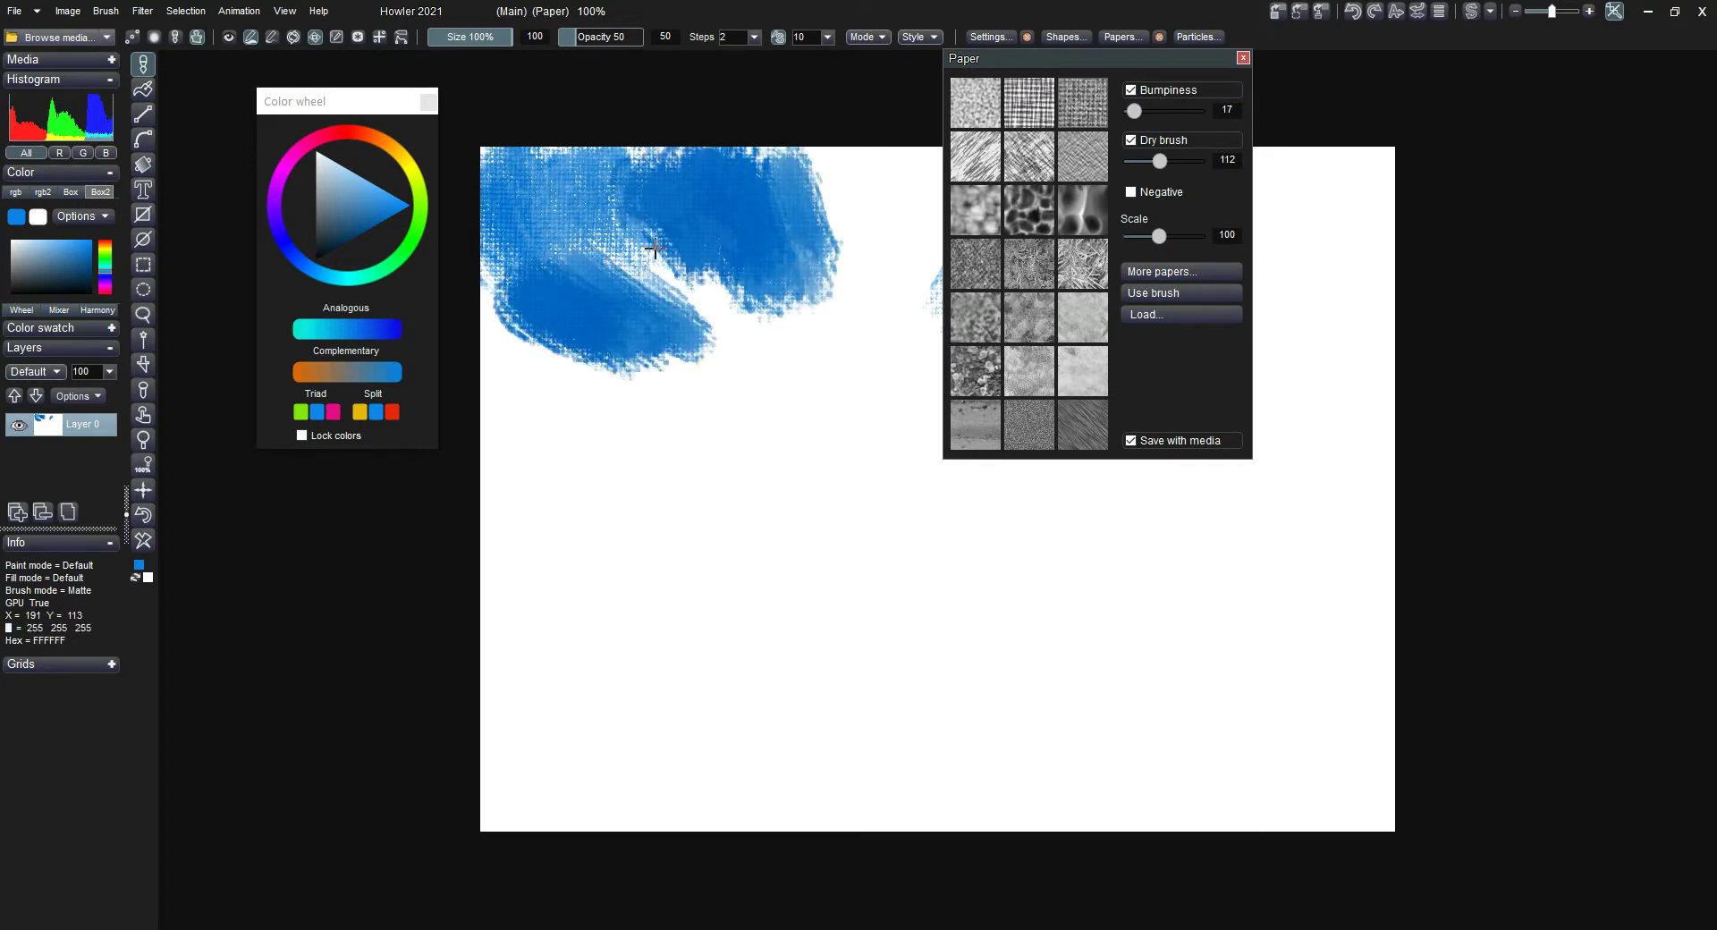
{"action": "mouse_move", "coordinate": [634, 247]}
{"action": "left_mouse_down"}
{"action": "mouse_move", "coordinate": [590, 286]}
{"action": "mouse_move", "coordinate": [572, 179]}
{"action": "mouse_move", "coordinate": [537, 206]}
{"action": "mouse_move", "coordinate": [657, 154]}
{"action": "mouse_move", "coordinate": [625, 261]}
{"action": "mouse_move", "coordinate": [518, 187]}
{"action": "mouse_move", "coordinate": [501, 215]}
{"action": "left_mouse_up"}
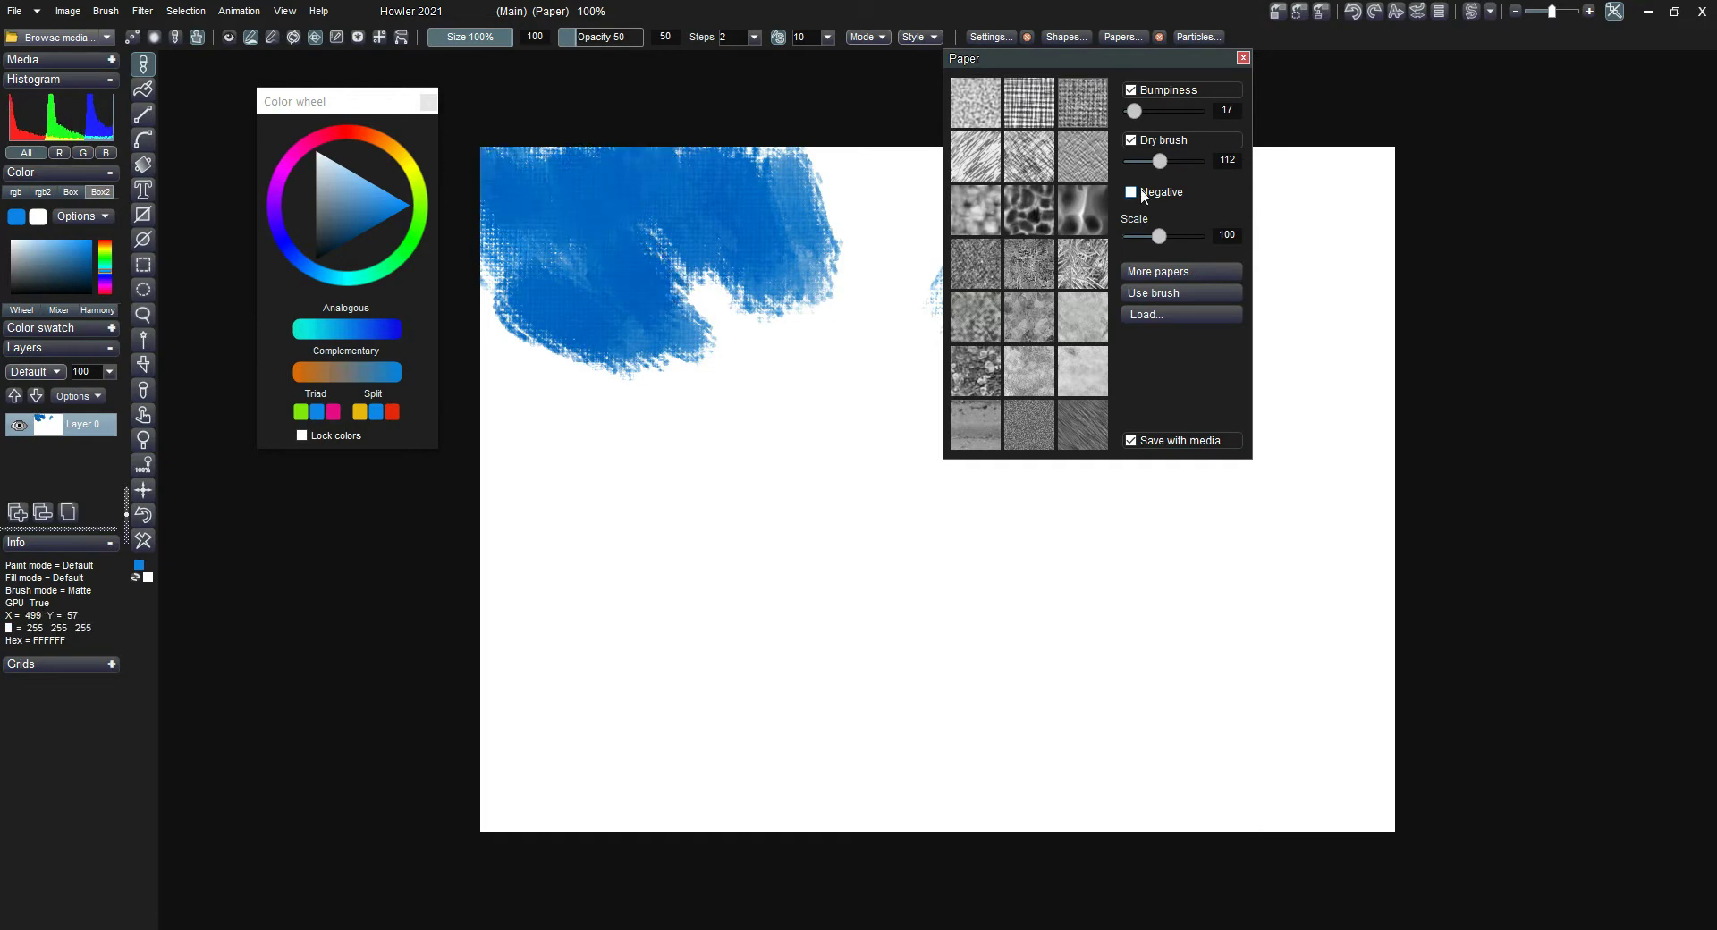
{"action": "left_click_drag", "start_coordinate": [846, 182], "coordinate": [890, 215]}
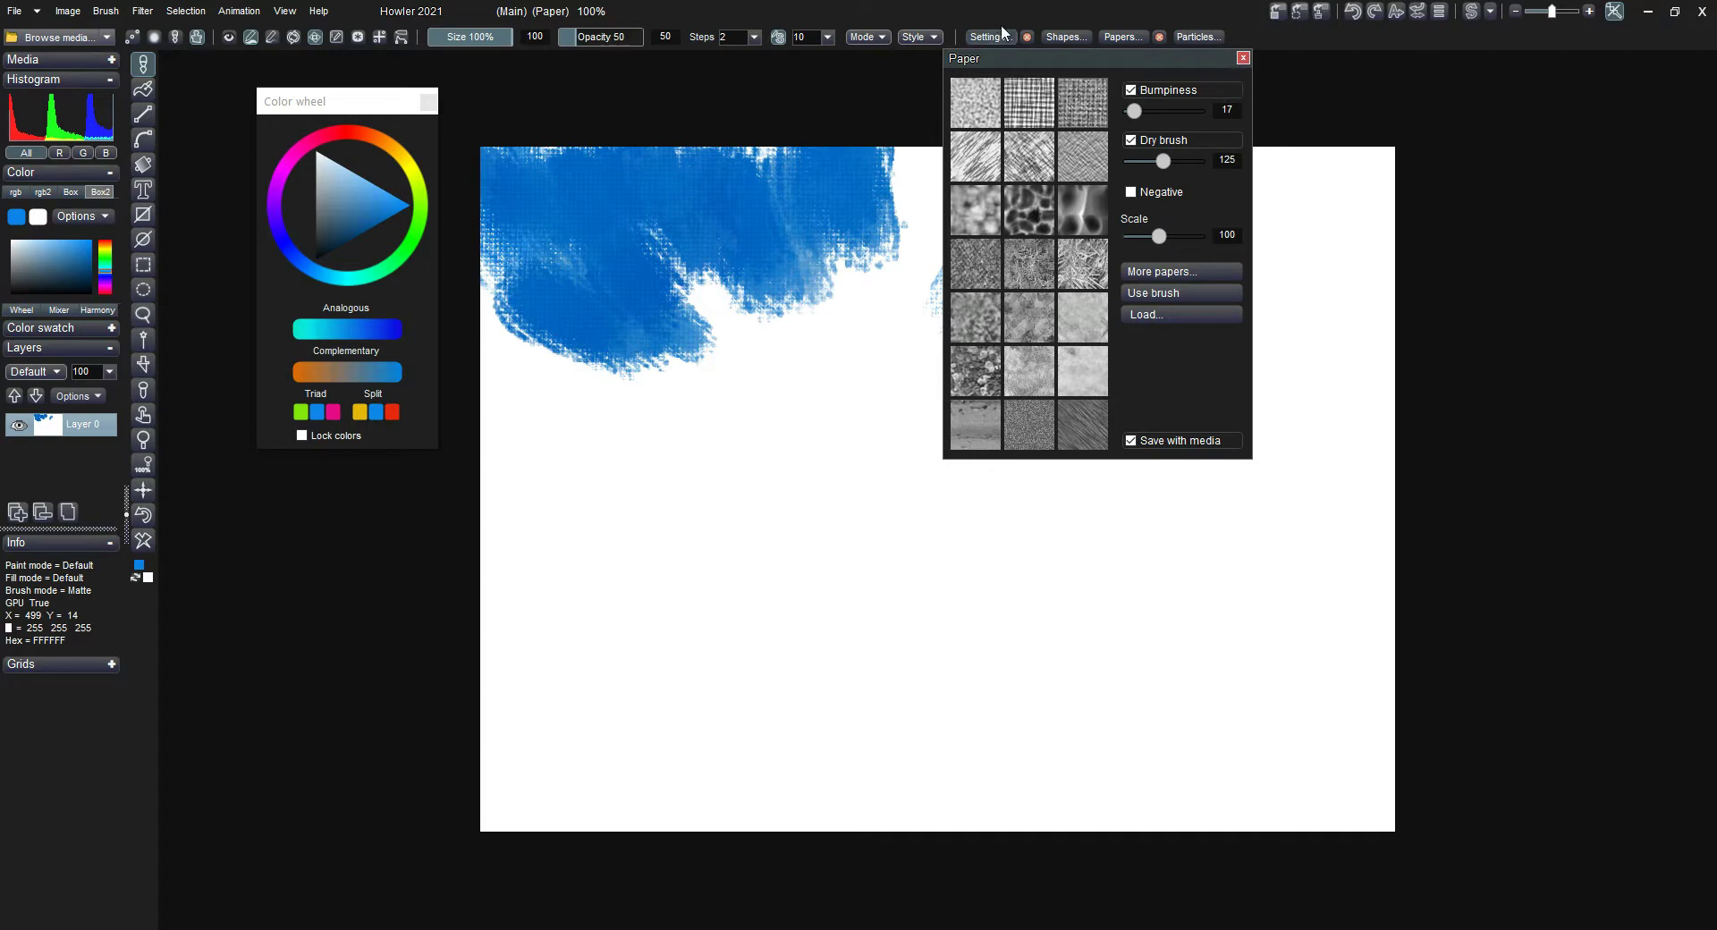
Turn on Relative for the brush step and paint three blue test patches below the existing strokes.
{"action": "left_click", "coordinate": [1000, 36]}
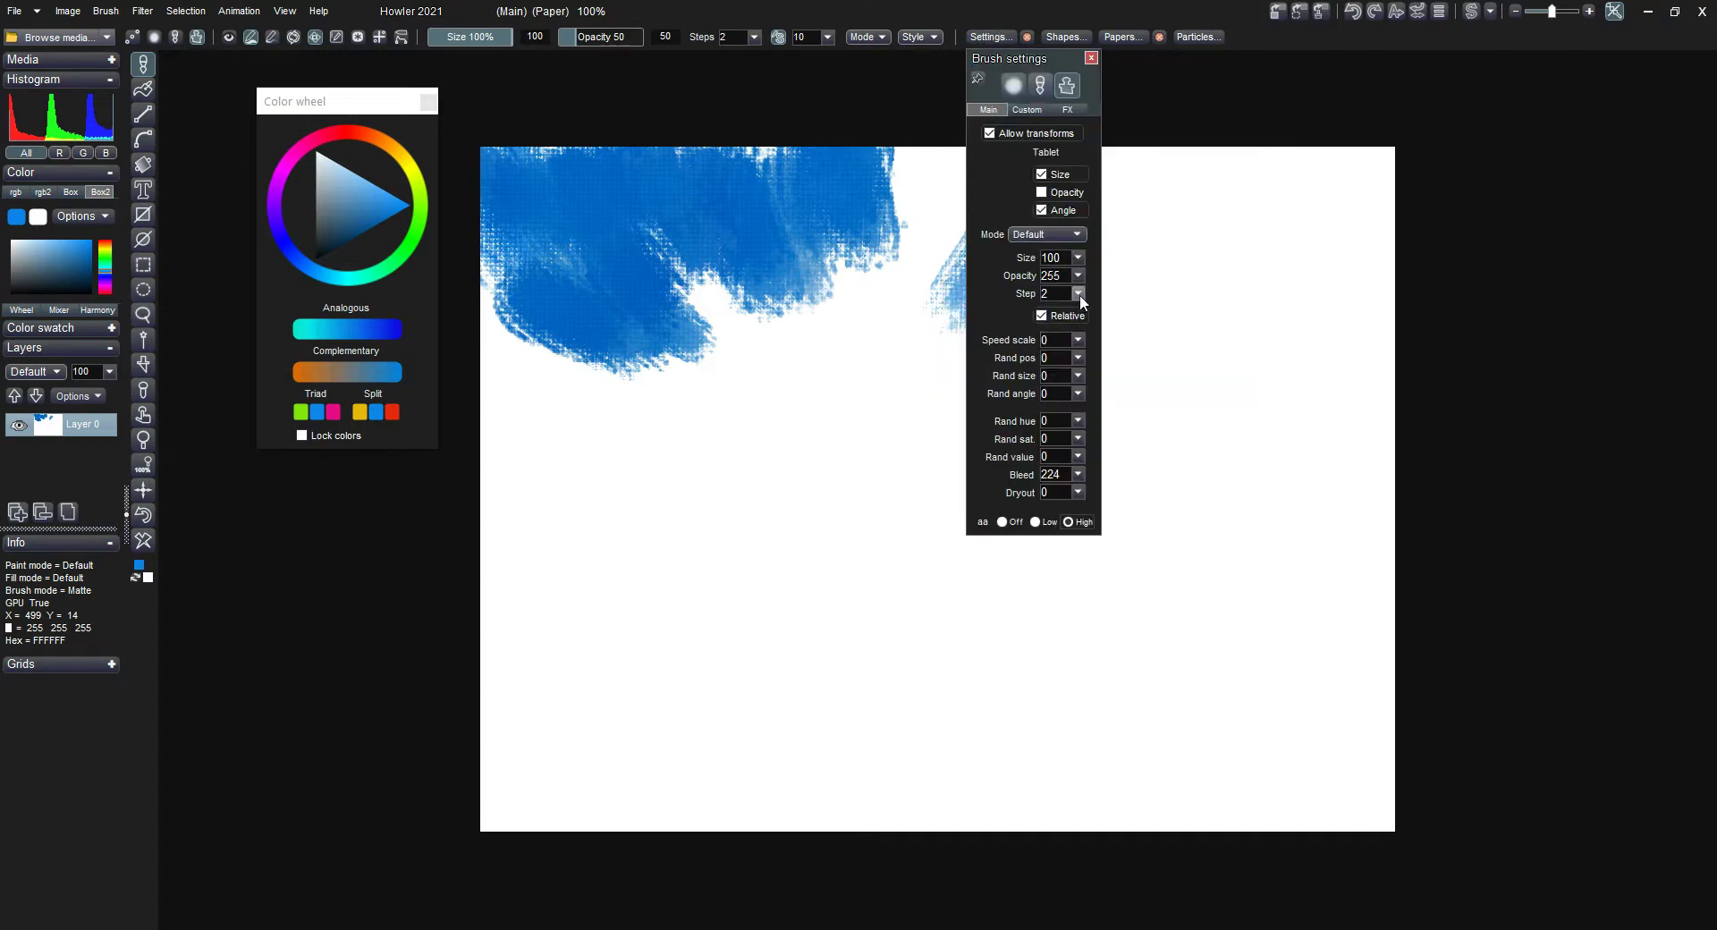
{"action": "mouse_move", "coordinate": [888, 307]}
{"action": "left_mouse_down"}
{"action": "mouse_move", "coordinate": [885, 398]}
{"action": "mouse_move", "coordinate": [837, 343]}
{"action": "left_mouse_up"}
{"action": "mouse_move", "coordinate": [707, 447]}
{"action": "left_mouse_down"}
{"action": "mouse_move", "coordinate": [679, 528]}
{"action": "mouse_move", "coordinate": [728, 384]}
{"action": "mouse_move", "coordinate": [769, 487]}
{"action": "left_mouse_up"}
{"action": "left_click_drag", "start_coordinate": [545, 398], "coordinate": [581, 470]}
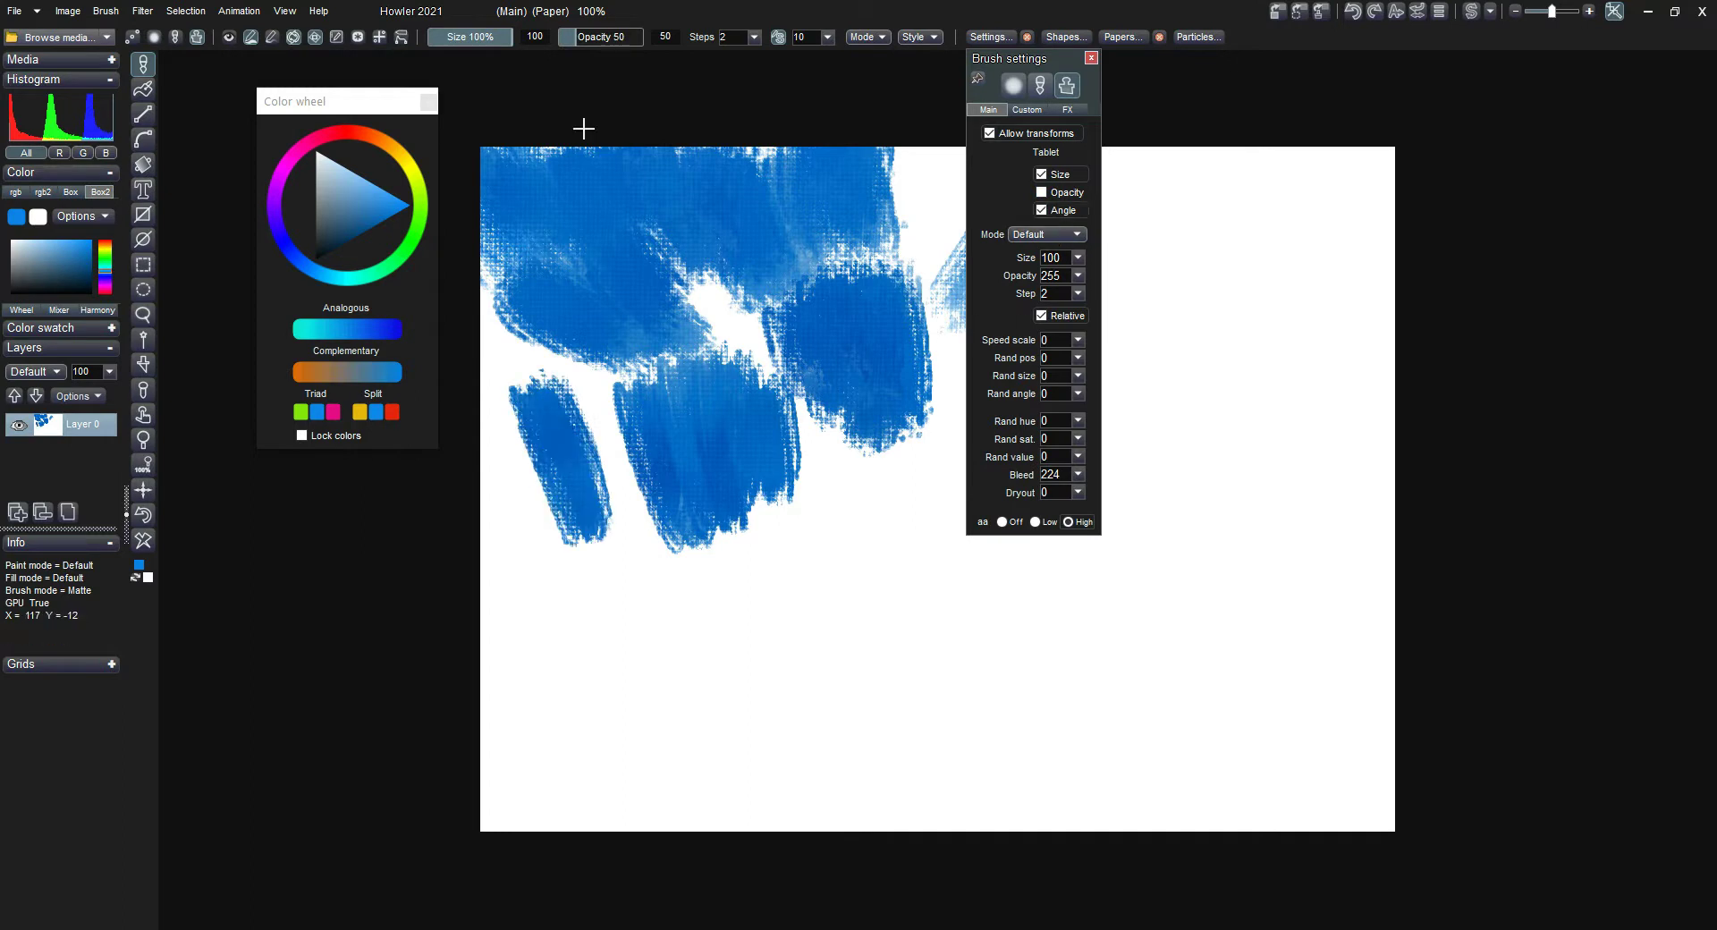
Set the brush size to 73%, test it with a stroke along the canvas edge, and clear the canvas.
{"action": "left_click", "coordinate": [490, 37]}
{"action": "mouse_move", "coordinate": [497, 302]}
{"action": "left_mouse_down"}
{"action": "mouse_move", "coordinate": [528, 402]}
{"action": "mouse_move", "coordinate": [501, 393]}
{"action": "left_mouse_up"}
{"action": "left_click", "coordinate": [1091, 59]}
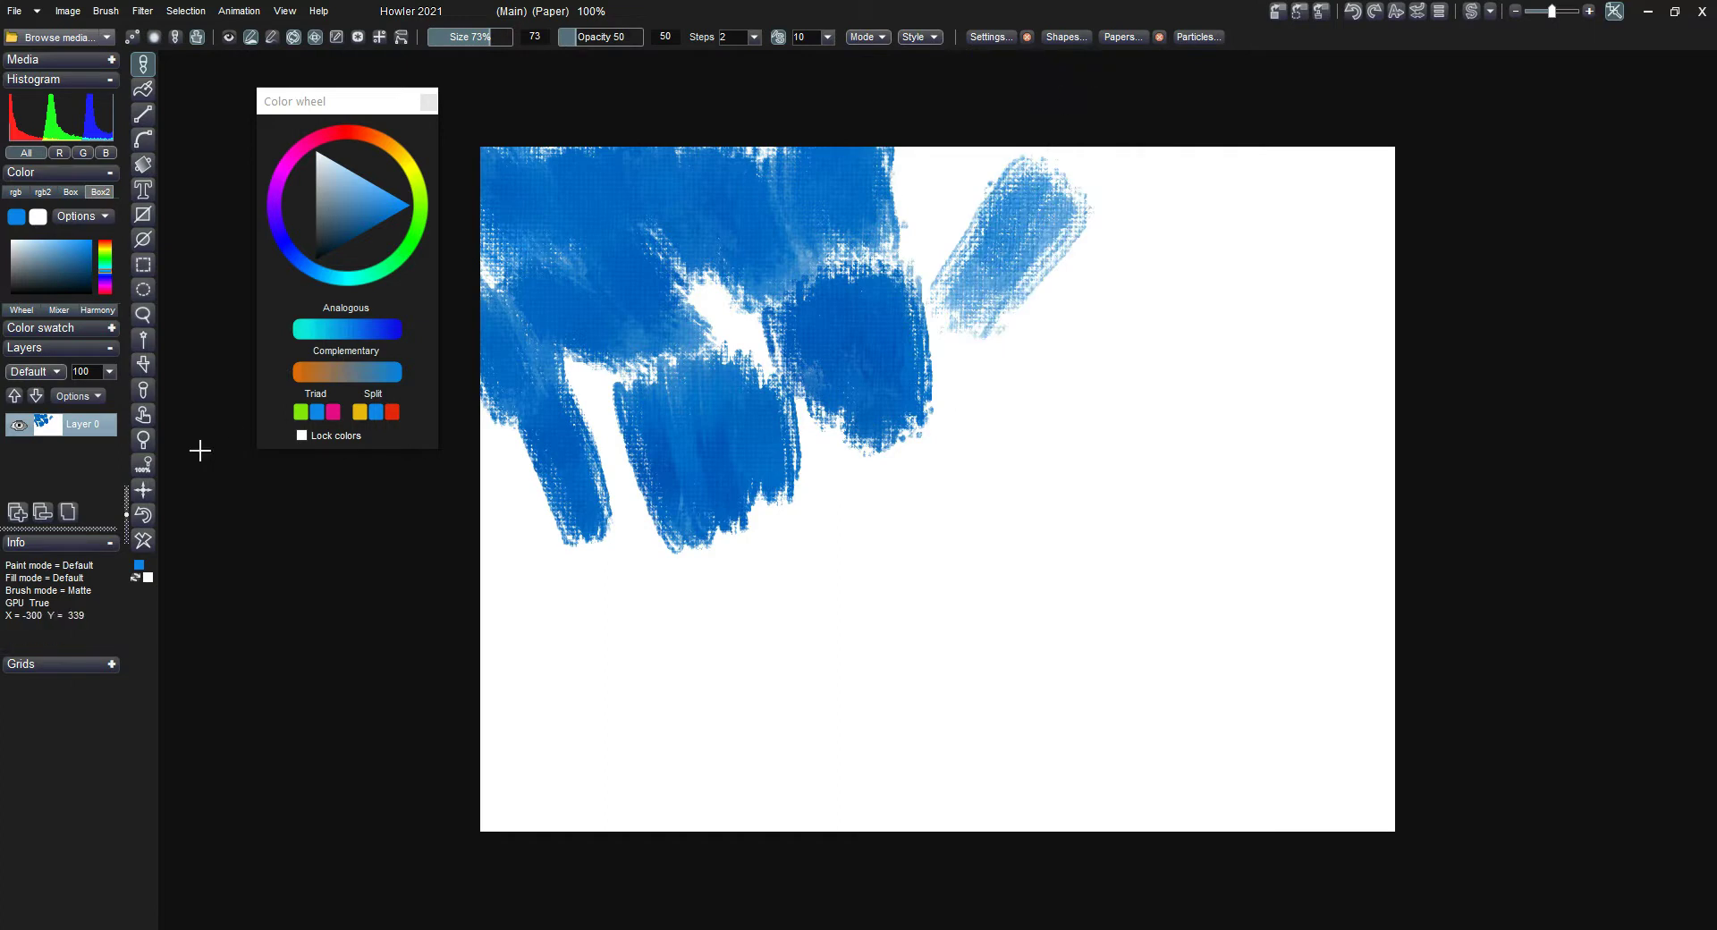
{"action": "left_click", "coordinate": [143, 540]}
Choose a slightly cyan medium blue and cover the upper part of the canvas with diagonal sky strokes.
{"action": "left_click", "coordinate": [383, 192]}
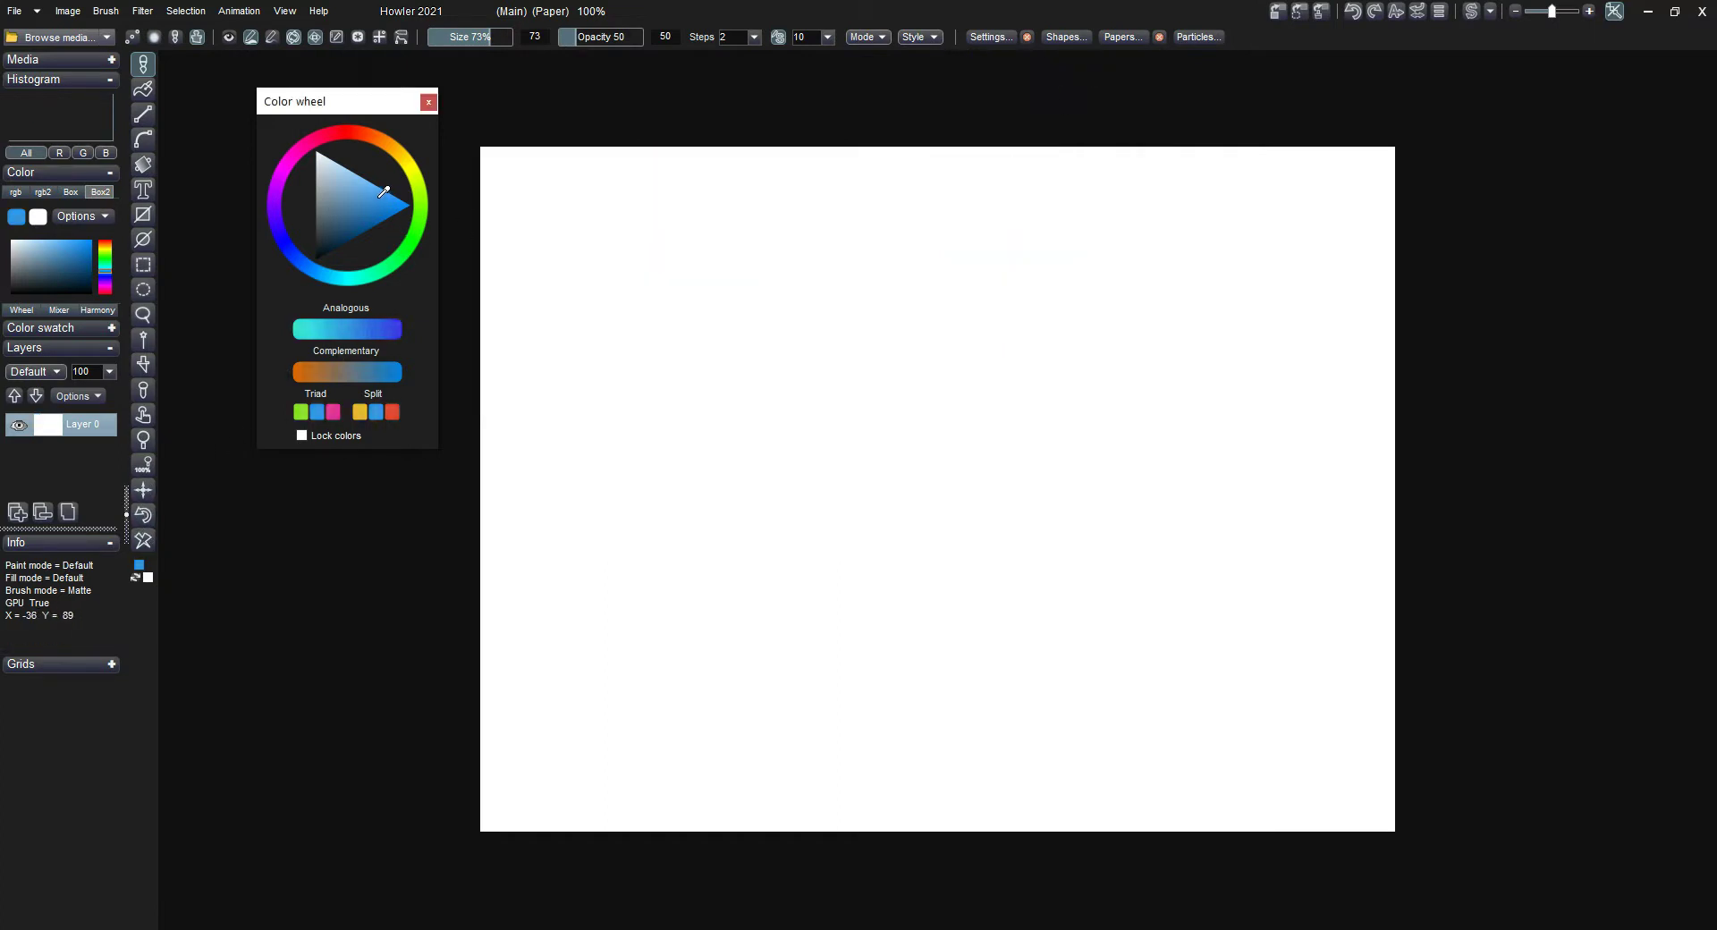
{"action": "left_click_drag", "start_coordinate": [343, 282], "coordinate": [330, 270]}
{"action": "mouse_move", "coordinate": [801, 179]}
{"action": "left_mouse_down"}
{"action": "mouse_move", "coordinate": [706, 304]}
{"action": "mouse_move", "coordinate": [894, 179]}
{"action": "mouse_move", "coordinate": [1053, 162]}
{"action": "mouse_move", "coordinate": [1112, 188]}
{"action": "mouse_move", "coordinate": [1291, 134]}
{"action": "mouse_move", "coordinate": [1422, 268]}
{"action": "mouse_move", "coordinate": [1359, 339]}
{"action": "left_mouse_up"}
{"action": "mouse_move", "coordinate": [747, 154]}
{"action": "left_mouse_down"}
{"action": "mouse_move", "coordinate": [599, 191]}
{"action": "mouse_move", "coordinate": [487, 179]}
{"action": "mouse_move", "coordinate": [601, 298]}
{"action": "mouse_move", "coordinate": [1117, 298]}
{"action": "mouse_move", "coordinate": [1368, 492]}
{"action": "mouse_move", "coordinate": [1001, 295]}
{"action": "mouse_move", "coordinate": [654, 317]}
{"action": "mouse_move", "coordinate": [494, 368]}
{"action": "mouse_move", "coordinate": [793, 142]}
{"action": "mouse_move", "coordinate": [695, 274]}
{"action": "left_mouse_up"}
Paint a muted pale blue band along the lower edge of the blue sky.
{"action": "key", "text": "comma"}
{"action": "left_click", "coordinate": [623, 267]}
{"action": "mouse_move", "coordinate": [623, 382]}
{"action": "left_mouse_down"}
{"action": "mouse_move", "coordinate": [576, 339]}
{"action": "mouse_move", "coordinate": [598, 483]}
{"action": "mouse_move", "coordinate": [514, 545]}
{"action": "mouse_move", "coordinate": [653, 313]}
{"action": "mouse_move", "coordinate": [759, 394]}
{"action": "mouse_move", "coordinate": [882, 394]}
{"action": "mouse_move", "coordinate": [1010, 429]}
{"action": "mouse_move", "coordinate": [975, 421]}
{"action": "left_mouse_up"}
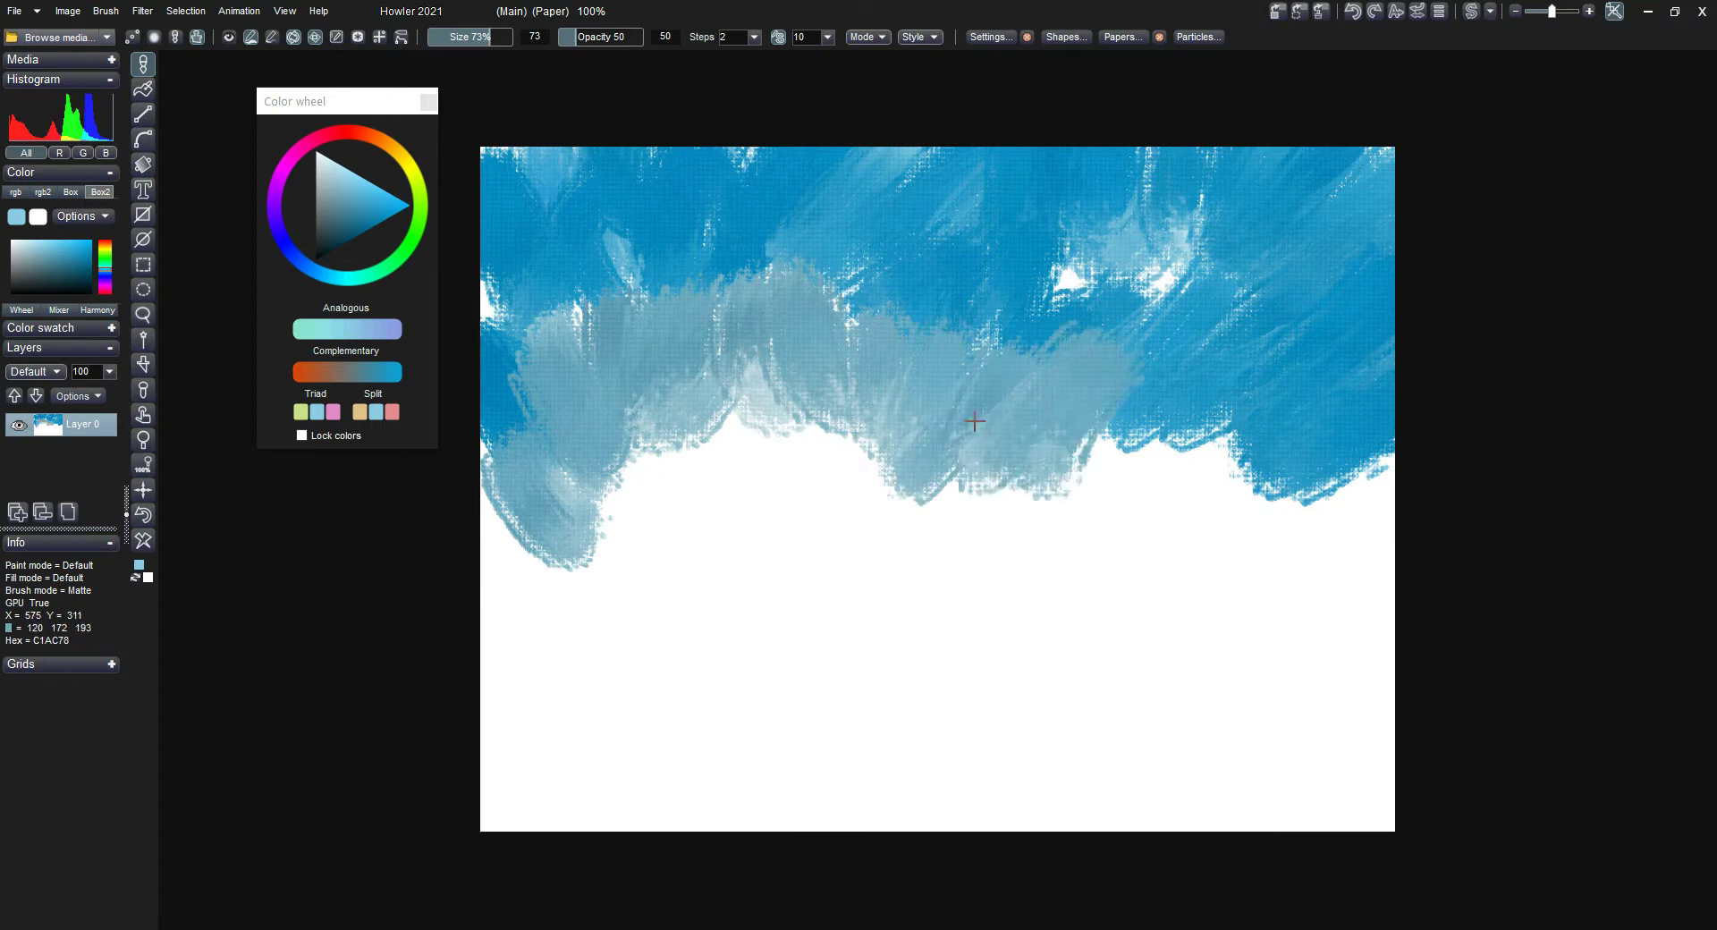
Undo the muted band and repaint the sky's lower edge in a more saturated light blue.
{"action": "left_click", "coordinate": [378, 192]}
{"action": "left_click_drag", "start_coordinate": [378, 190], "coordinate": [390, 176]}
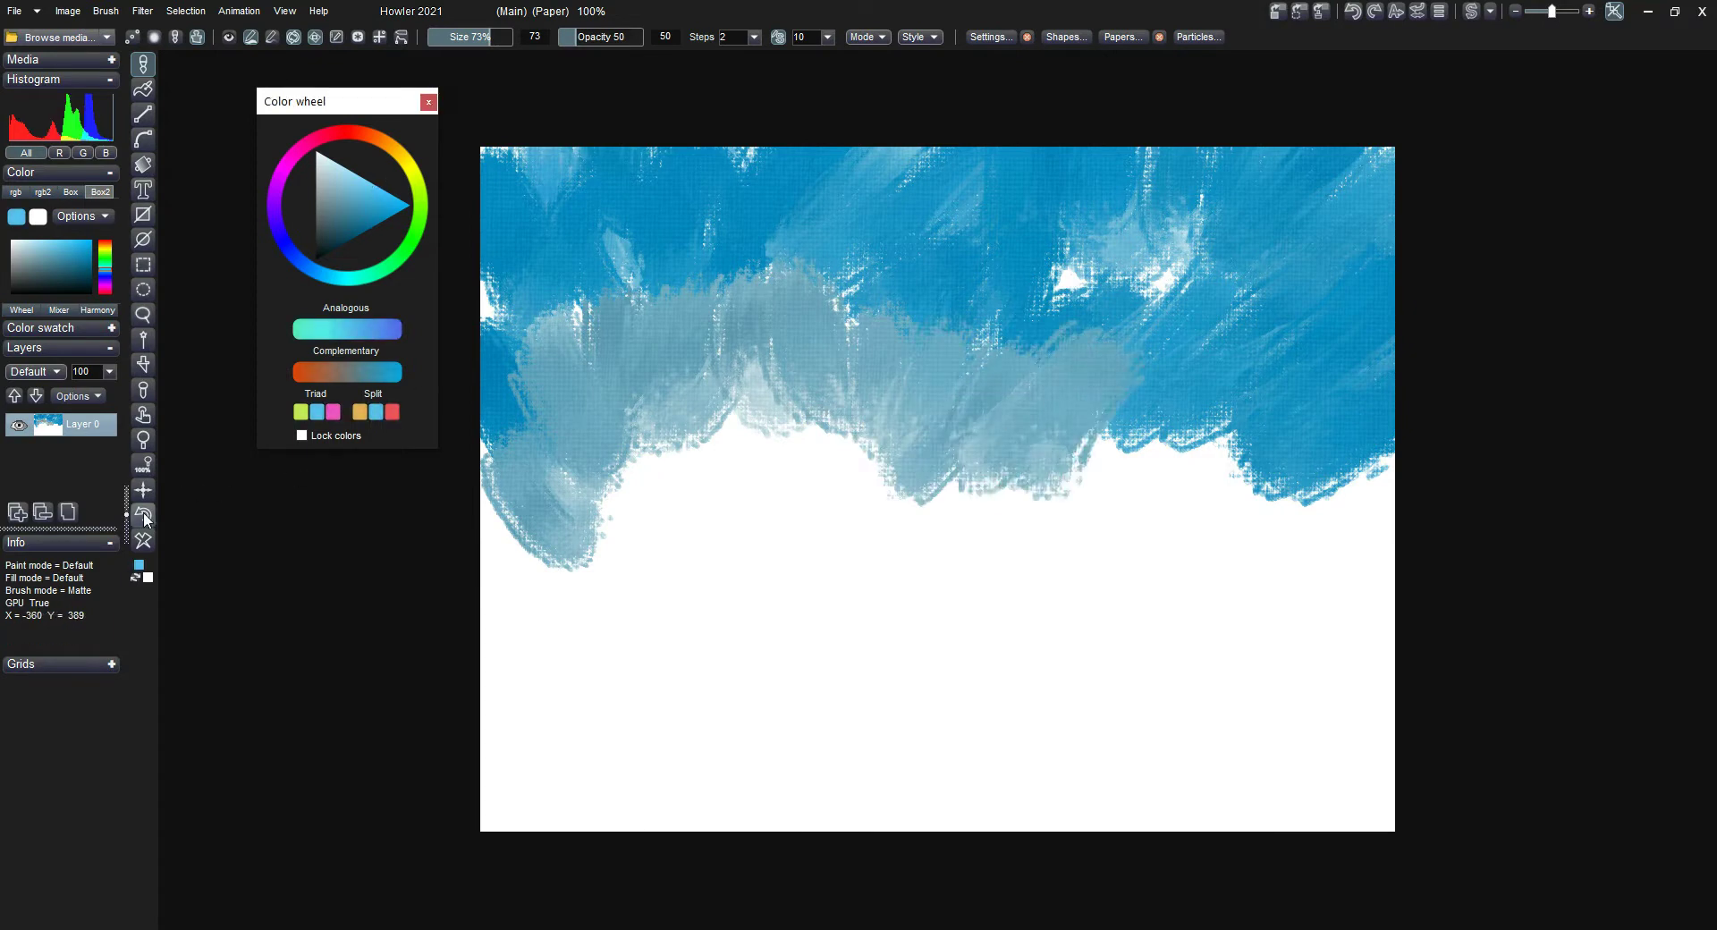
{"action": "left_click", "coordinate": [143, 514]}
{"action": "mouse_move", "coordinate": [636, 352]}
{"action": "left_mouse_down"}
{"action": "mouse_move", "coordinate": [753, 384]}
{"action": "mouse_move", "coordinate": [885, 375]}
{"action": "mouse_move", "coordinate": [572, 402]}
{"action": "mouse_move", "coordinate": [527, 367]}
{"action": "mouse_move", "coordinate": [551, 486]}
{"action": "mouse_move", "coordinate": [494, 498]}
{"action": "mouse_move", "coordinate": [778, 545]}
{"action": "mouse_move", "coordinate": [835, 468]}
{"action": "mouse_move", "coordinate": [989, 357]}
{"action": "mouse_move", "coordinate": [1071, 510]}
{"action": "mouse_move", "coordinate": [1250, 559]}
{"action": "left_mouse_up"}
Choose a paler blue and paint a cloud patch in the upper right sky and strokes along its lower edge.
{"action": "left_click", "coordinate": [350, 161]}
{"action": "mouse_move", "coordinate": [1037, 286]}
{"action": "left_mouse_down"}
{"action": "mouse_move", "coordinate": [1161, 261]}
{"action": "mouse_move", "coordinate": [1247, 320]}
{"action": "left_mouse_up"}
{"action": "mouse_move", "coordinate": [1251, 420]}
{"action": "left_mouse_down"}
{"action": "mouse_move", "coordinate": [1286, 529]}
{"action": "mouse_move", "coordinate": [1366, 514]}
{"action": "mouse_move", "coordinate": [1287, 586]}
{"action": "left_mouse_up"}
Sample a blue from the sky and paint darker patches in its upper right and upper left areas.
{"action": "right_click", "coordinate": [1092, 342]}
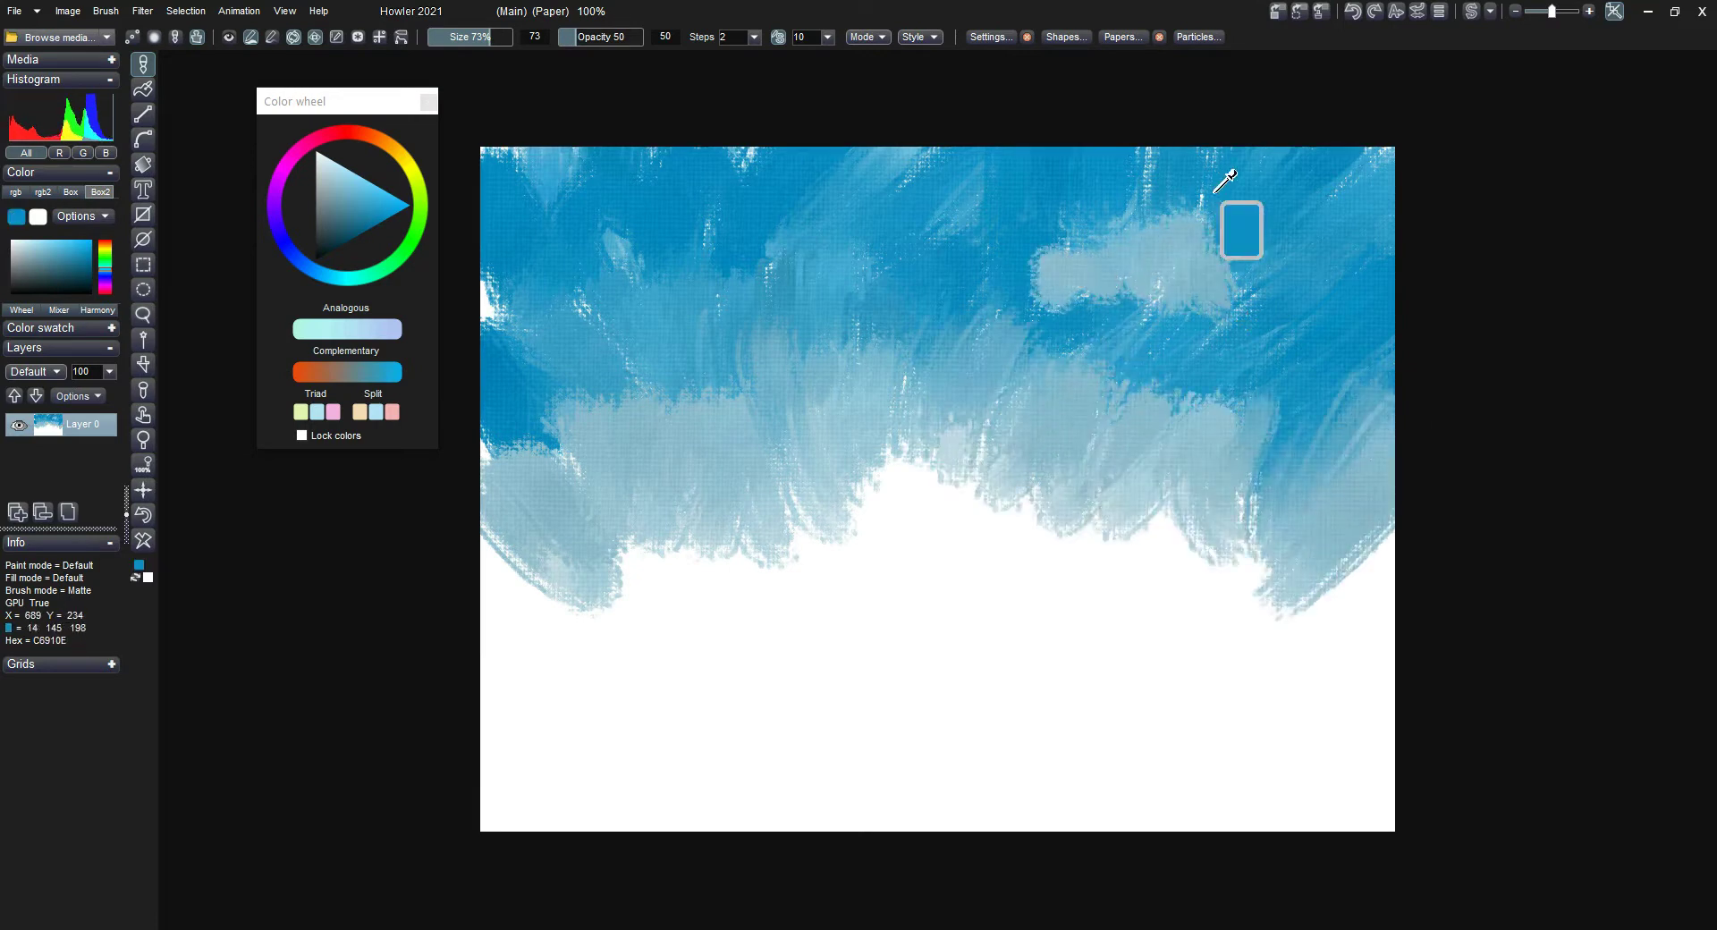
{"action": "mouse_move", "coordinate": [1198, 214]}
{"action": "left_mouse_down"}
{"action": "mouse_move", "coordinate": [1155, 312]}
{"action": "mouse_move", "coordinate": [1136, 243]}
{"action": "mouse_move", "coordinate": [1152, 175]}
{"action": "mouse_move", "coordinate": [1306, 188]}
{"action": "mouse_move", "coordinate": [1368, 269]}
{"action": "left_mouse_up"}
{"action": "mouse_move", "coordinate": [653, 250]}
{"action": "left_mouse_down"}
{"action": "mouse_move", "coordinate": [670, 261]}
{"action": "mouse_move", "coordinate": [599, 240]}
{"action": "mouse_move", "coordinate": [501, 170]}
{"action": "mouse_move", "coordinate": [694, 121]}
{"action": "mouse_move", "coordinate": [745, 165]}
{"action": "left_mouse_up"}
{"action": "mouse_move", "coordinate": [537, 269]}
{"action": "left_mouse_down"}
{"action": "mouse_move", "coordinate": [515, 299]}
{"action": "mouse_move", "coordinate": [523, 222]}
{"action": "left_mouse_up"}
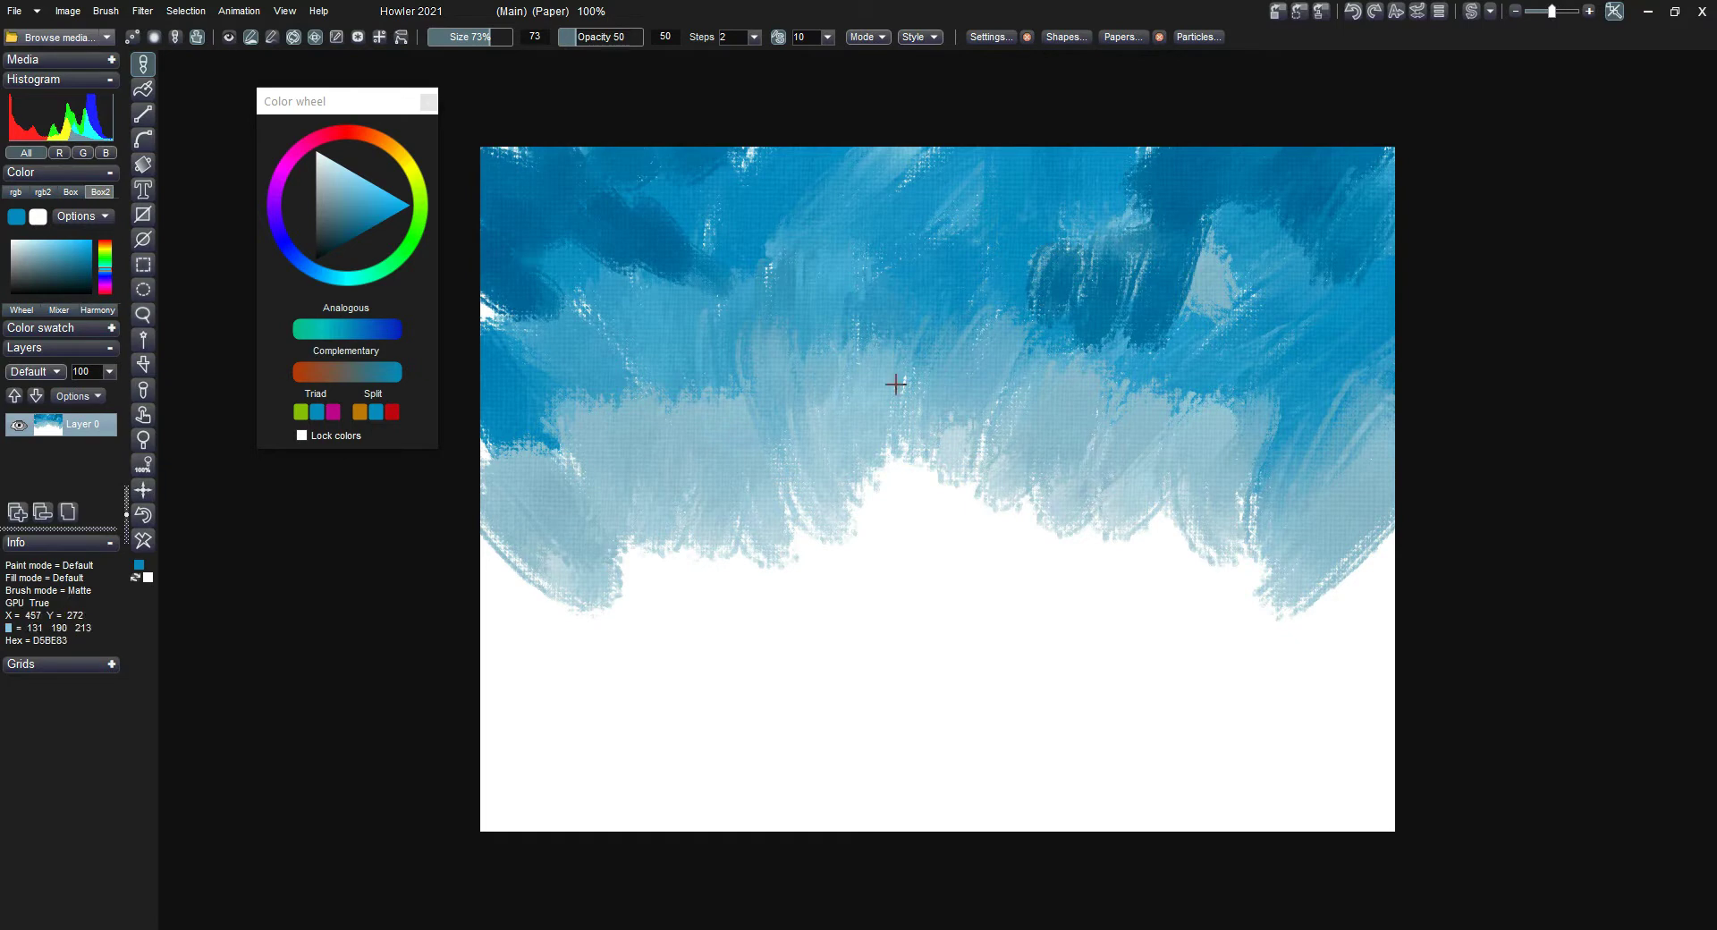
Choose a very pale blue and paint diagonal strokes below the sky at the canvas's left edge.
{"action": "left_click_drag", "start_coordinate": [347, 163], "coordinate": [335, 158]}
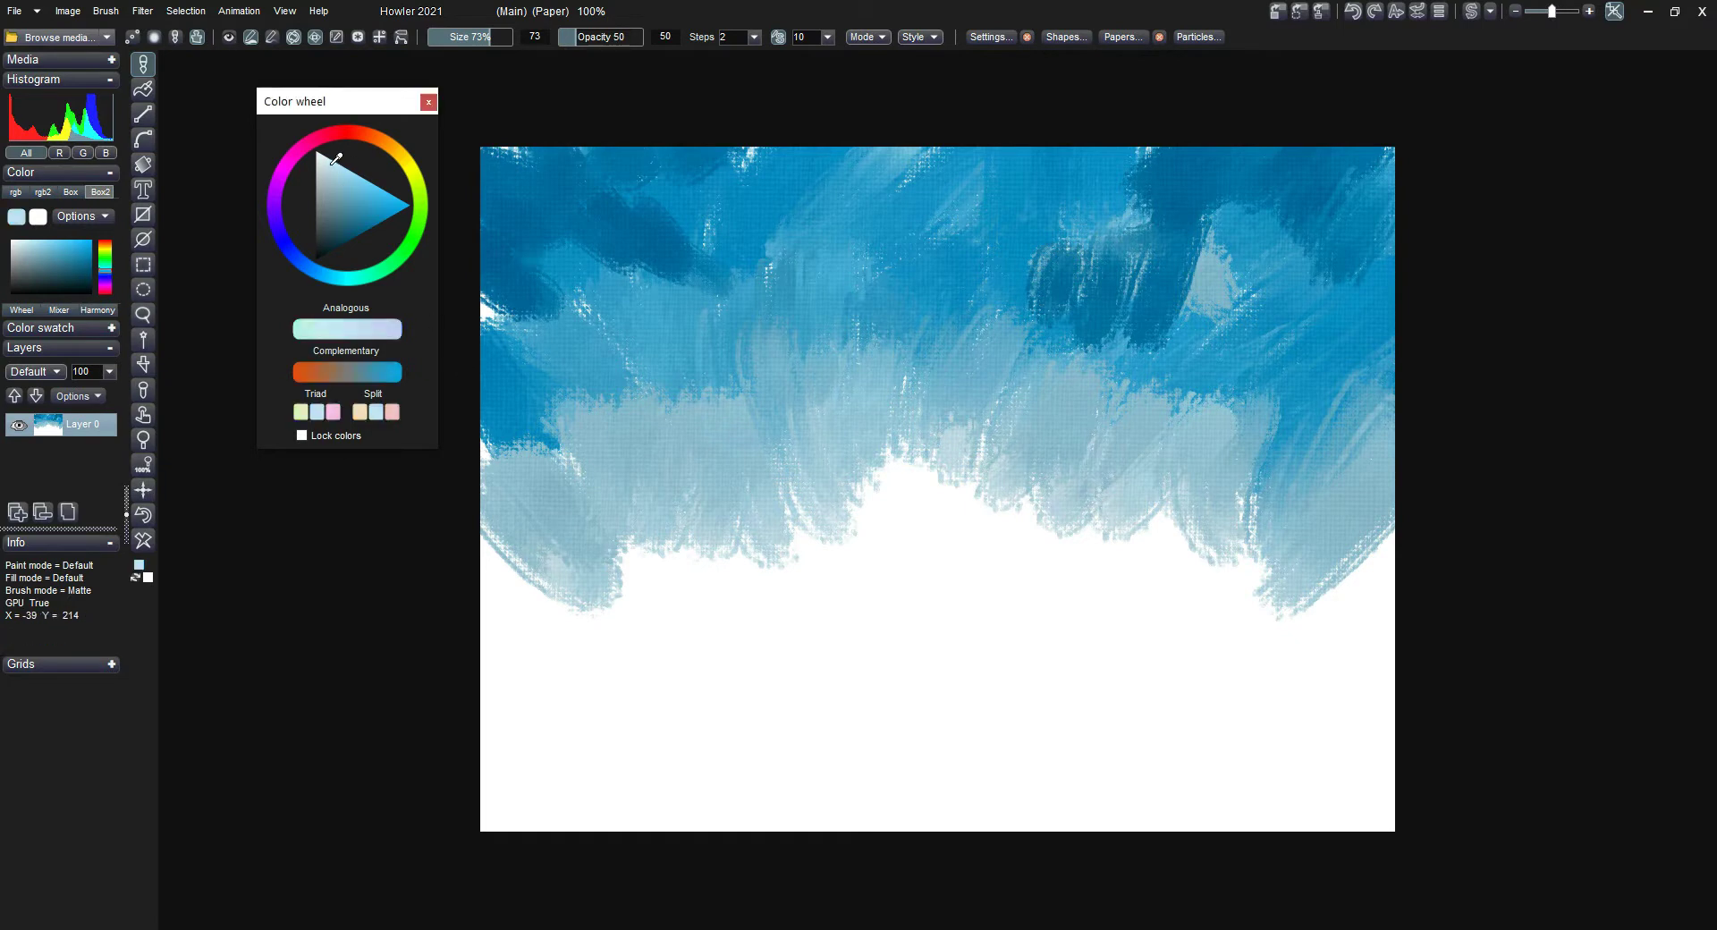
{"action": "mouse_move", "coordinate": [590, 515]}
{"action": "left_mouse_down"}
{"action": "mouse_move", "coordinate": [572, 638]}
{"action": "mouse_move", "coordinate": [487, 597]}
{"action": "left_mouse_up"}
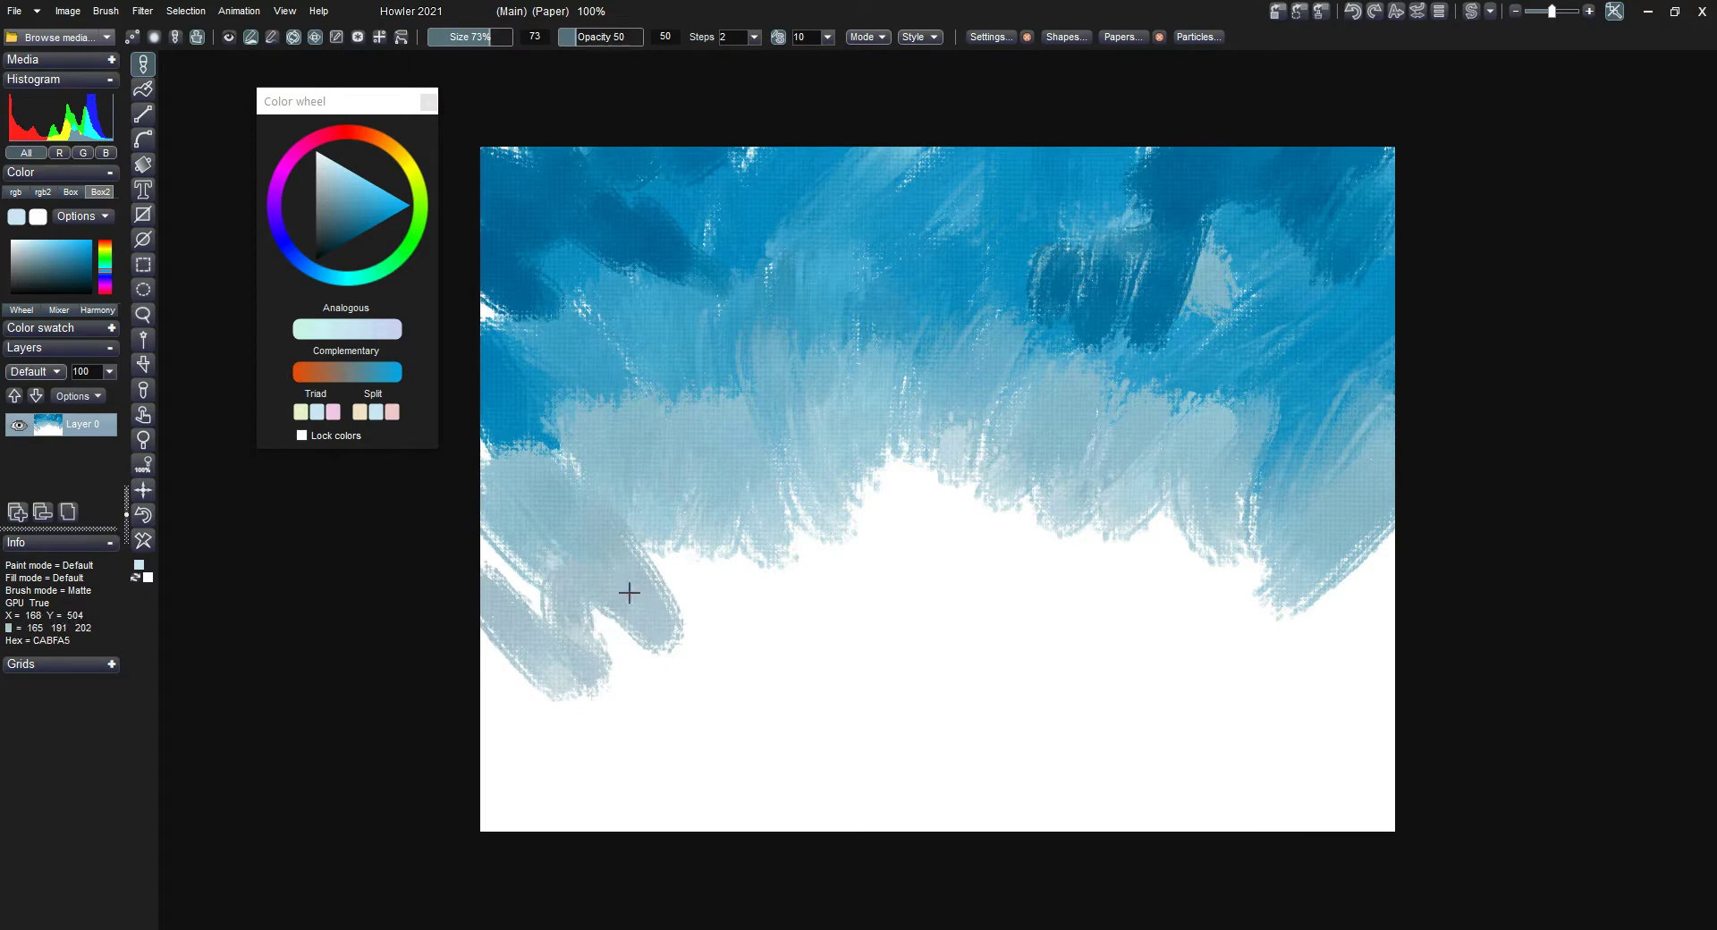
Set the brush's Bleed to 189, test it with a pale stroke, and undo that stroke.
{"action": "left_click", "coordinate": [980, 37]}
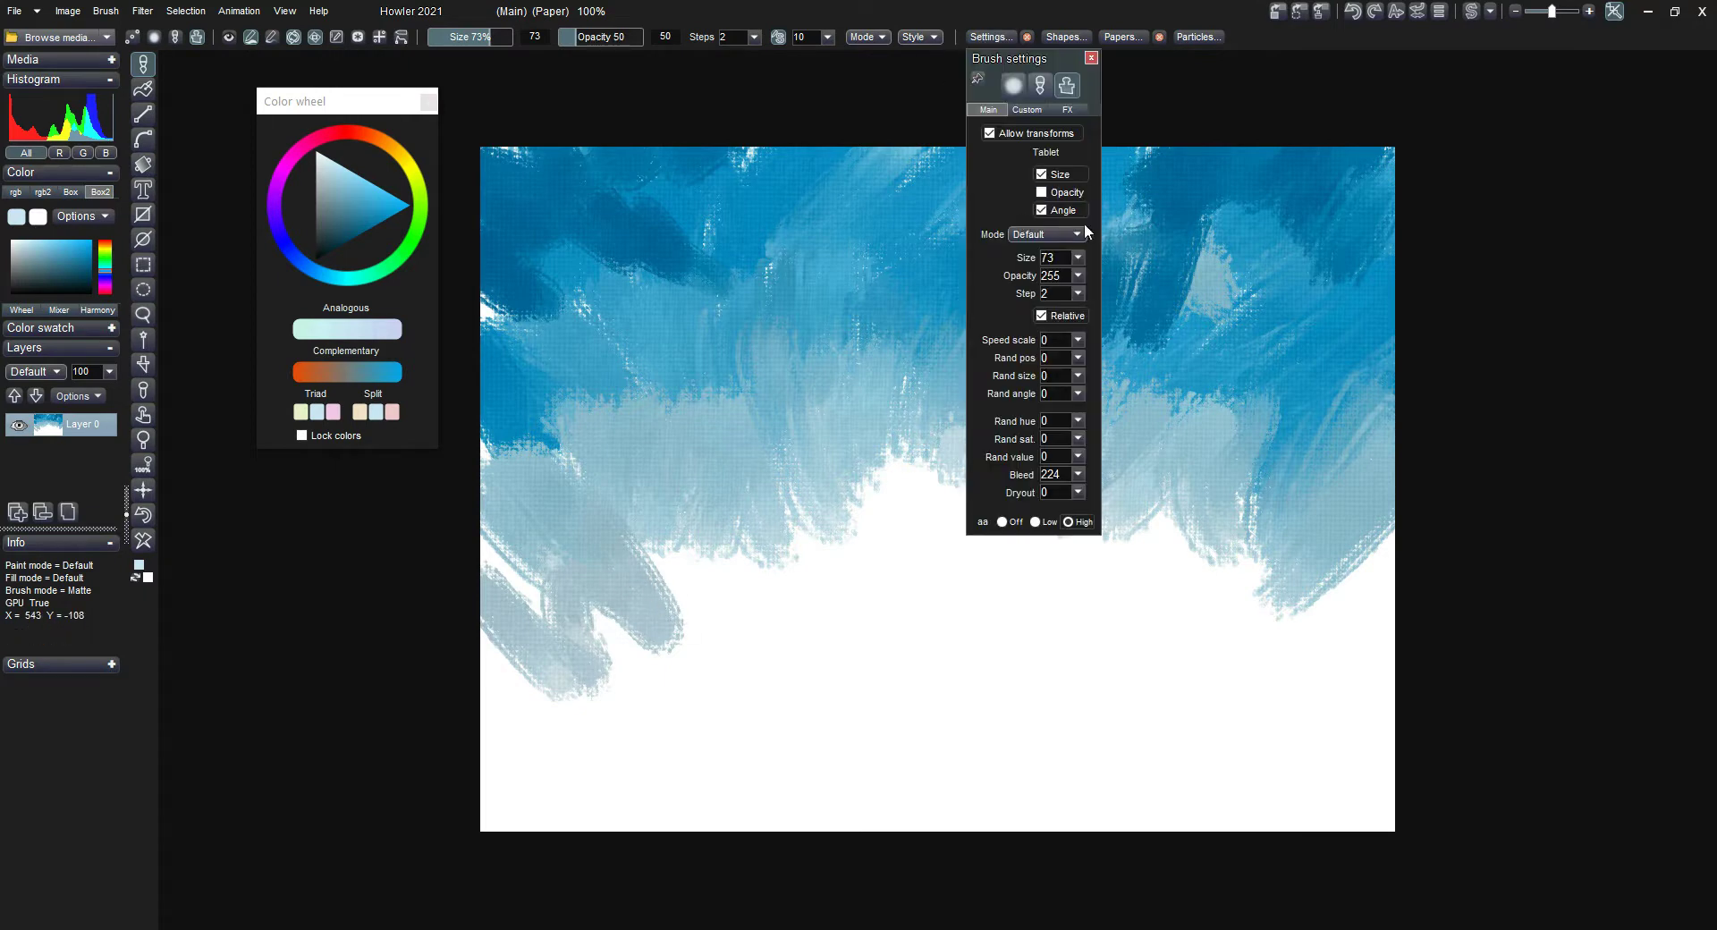
{"action": "left_click", "coordinate": [1077, 474]}
{"action": "left_click_drag", "start_coordinate": [1068, 504], "coordinate": [1059, 503]}
{"action": "left_click_drag", "start_coordinate": [811, 552], "coordinate": [686, 617]}
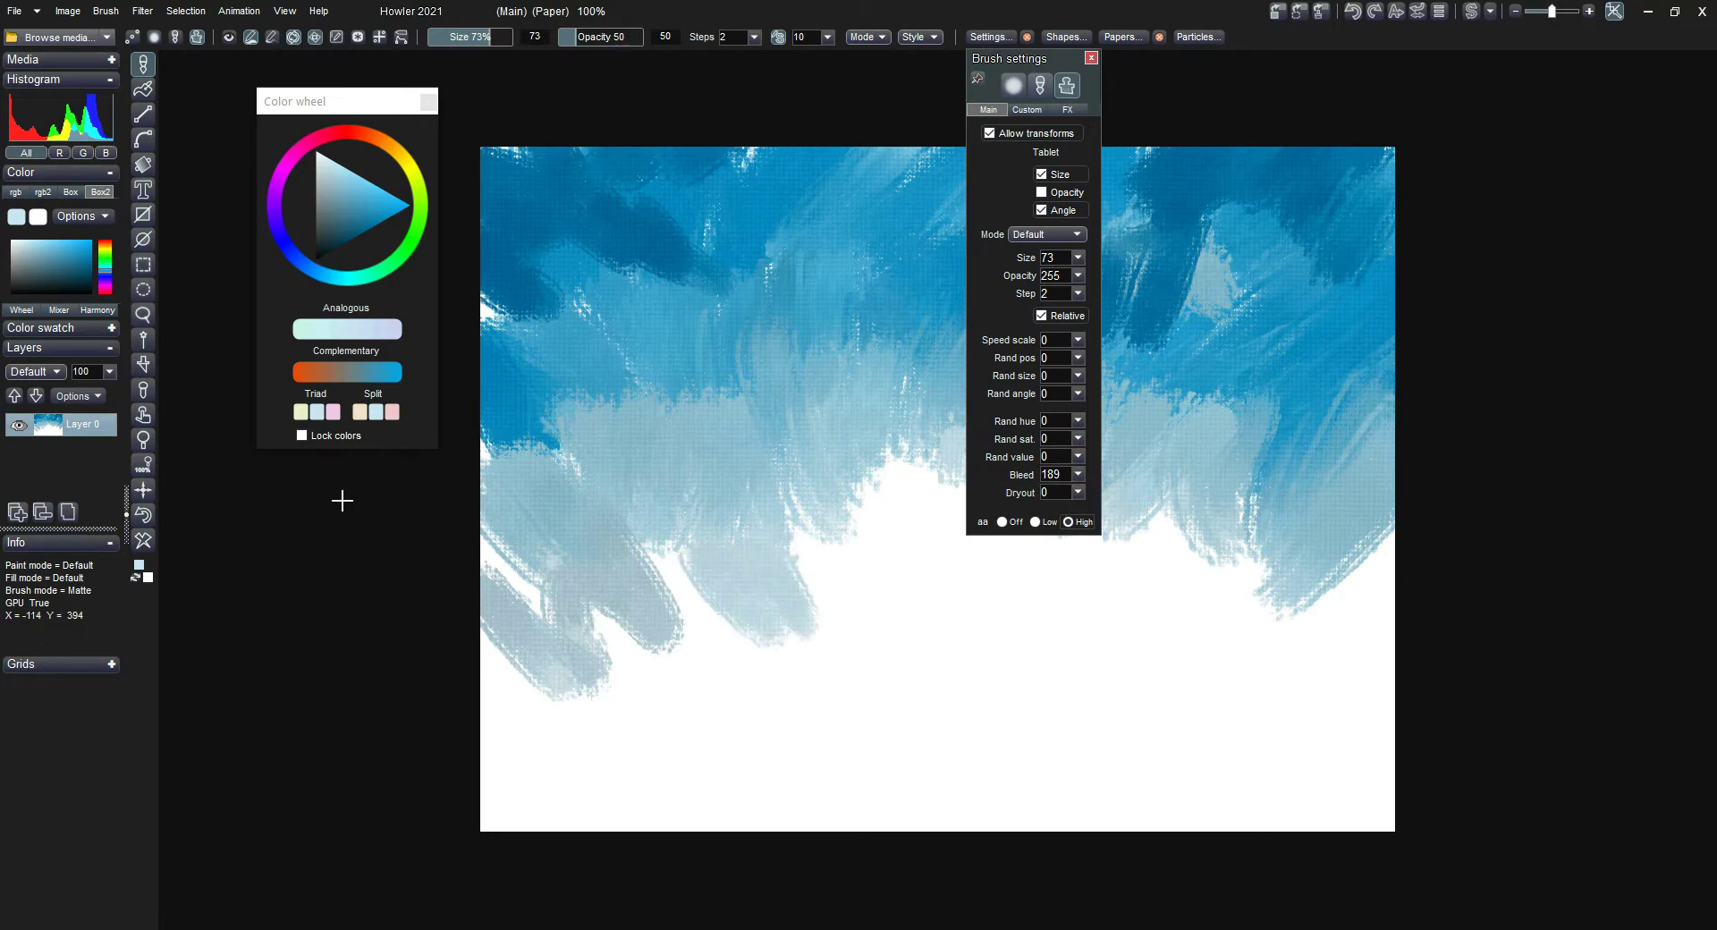
{"action": "left_click", "coordinate": [143, 514]}
Open the paper settings and turn off Bumpiness.
{"action": "left_click", "coordinate": [992, 36]}
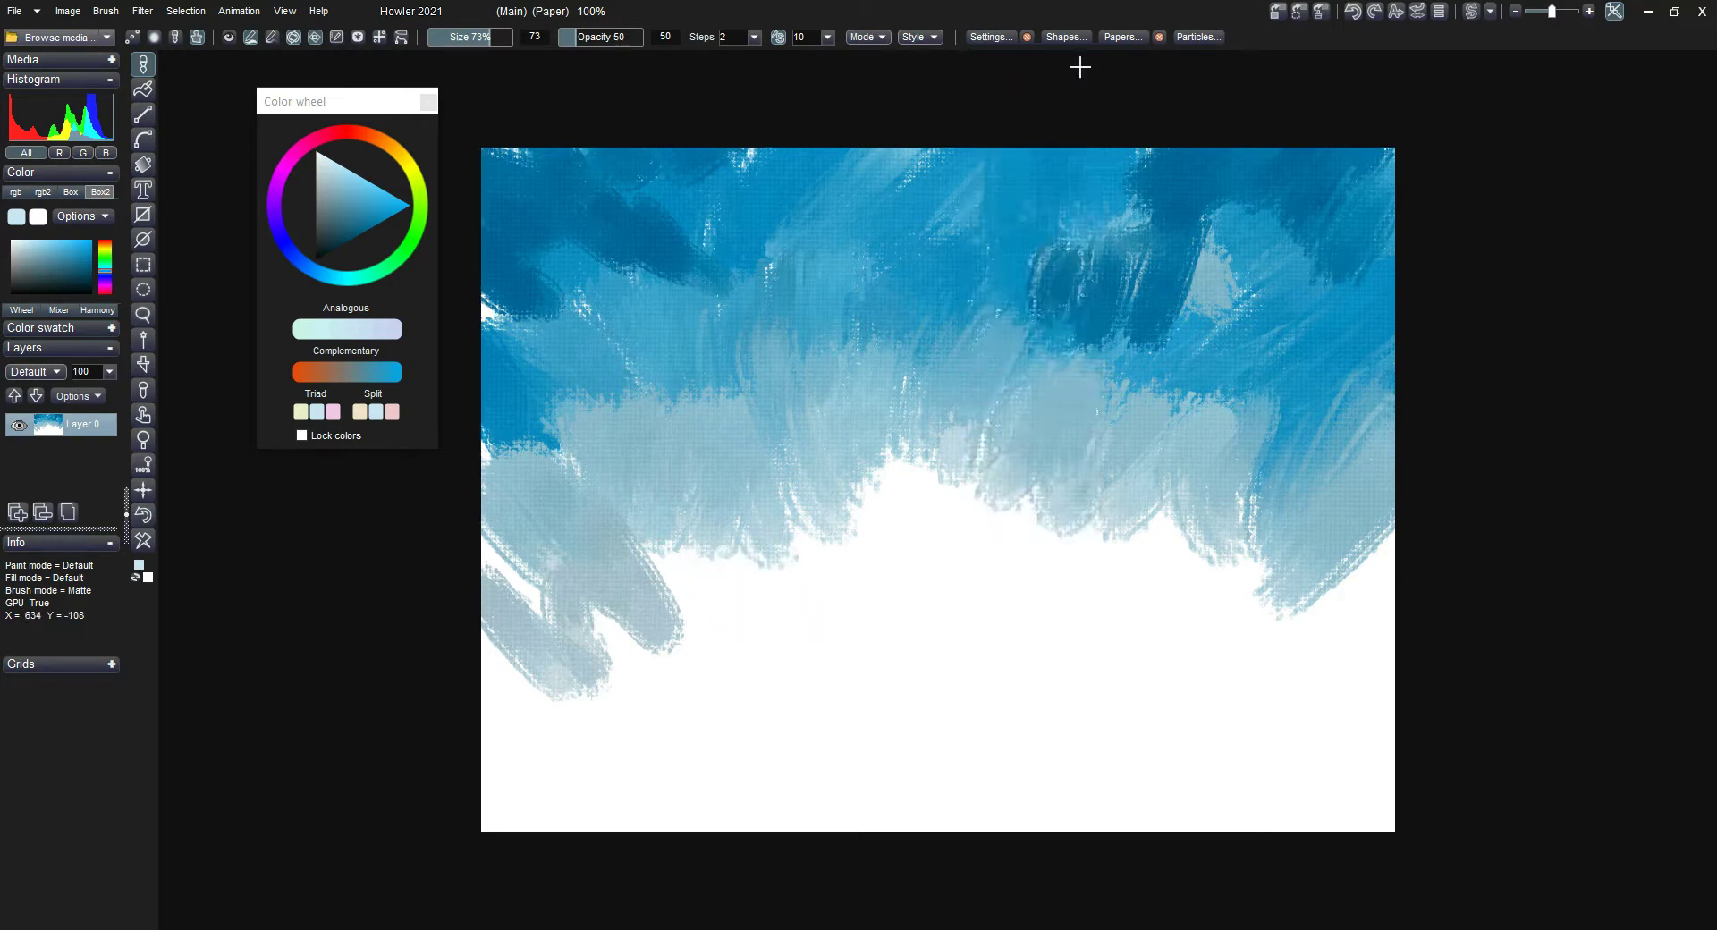
{"action": "left_click", "coordinate": [1066, 40]}
{"action": "left_click", "coordinate": [1066, 42]}
{"action": "left_click", "coordinate": [1065, 41]}
{"action": "left_click", "coordinate": [1131, 41]}
{"action": "left_click", "coordinate": [1130, 42]}
Paint smooth pale blue strokes along the sky's lower edge from the canvas centre to the left side.
{"action": "left_click_drag", "start_coordinate": [924, 435], "coordinate": [909, 578]}
{"action": "mouse_move", "coordinate": [662, 585]}
{"action": "left_mouse_down"}
{"action": "mouse_move", "coordinate": [694, 609]}
{"action": "mouse_move", "coordinate": [556, 608]}
{"action": "left_mouse_up"}
{"action": "left_click_drag", "start_coordinate": [526, 523], "coordinate": [545, 699]}
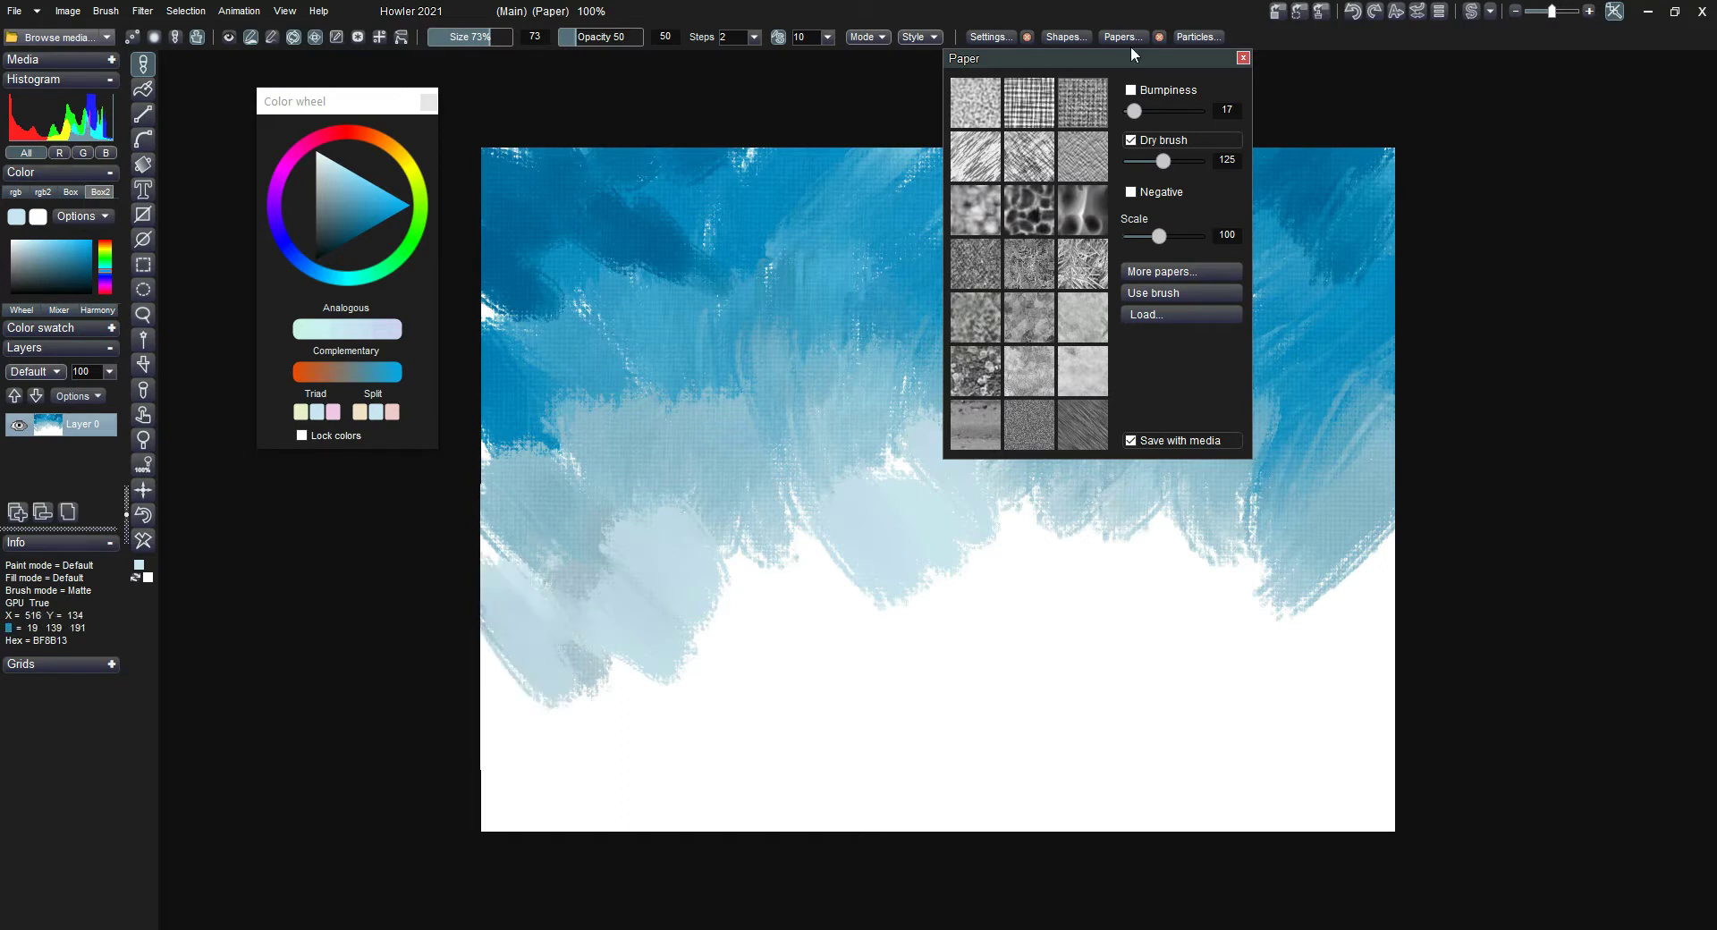
{"action": "left_click", "coordinate": [1243, 57]}
{"action": "mouse_move", "coordinate": [912, 636]}
{"action": "left_mouse_down"}
{"action": "mouse_move", "coordinate": [882, 659]}
{"action": "mouse_move", "coordinate": [778, 567]}
{"action": "mouse_move", "coordinate": [771, 597]}
{"action": "left_mouse_up"}
Set the brush's Bleed to 214 and extend the pale blue strokes across the lower left sky.
{"action": "left_click", "coordinate": [992, 37]}
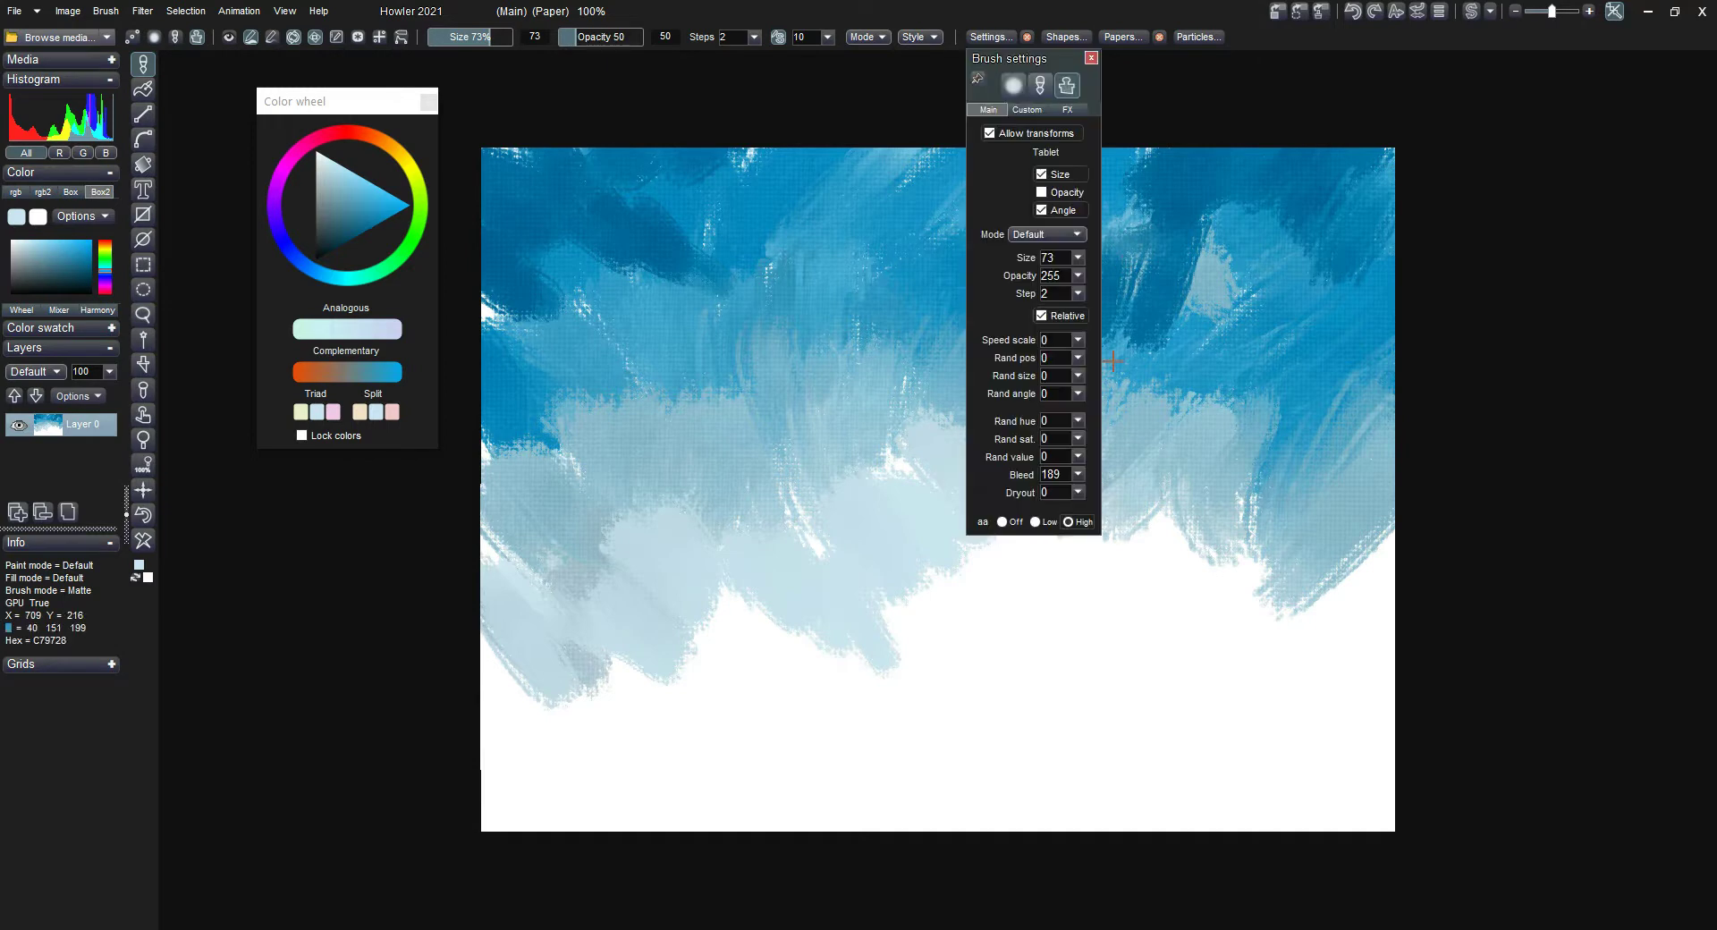
{"action": "left_click", "coordinate": [1077, 475]}
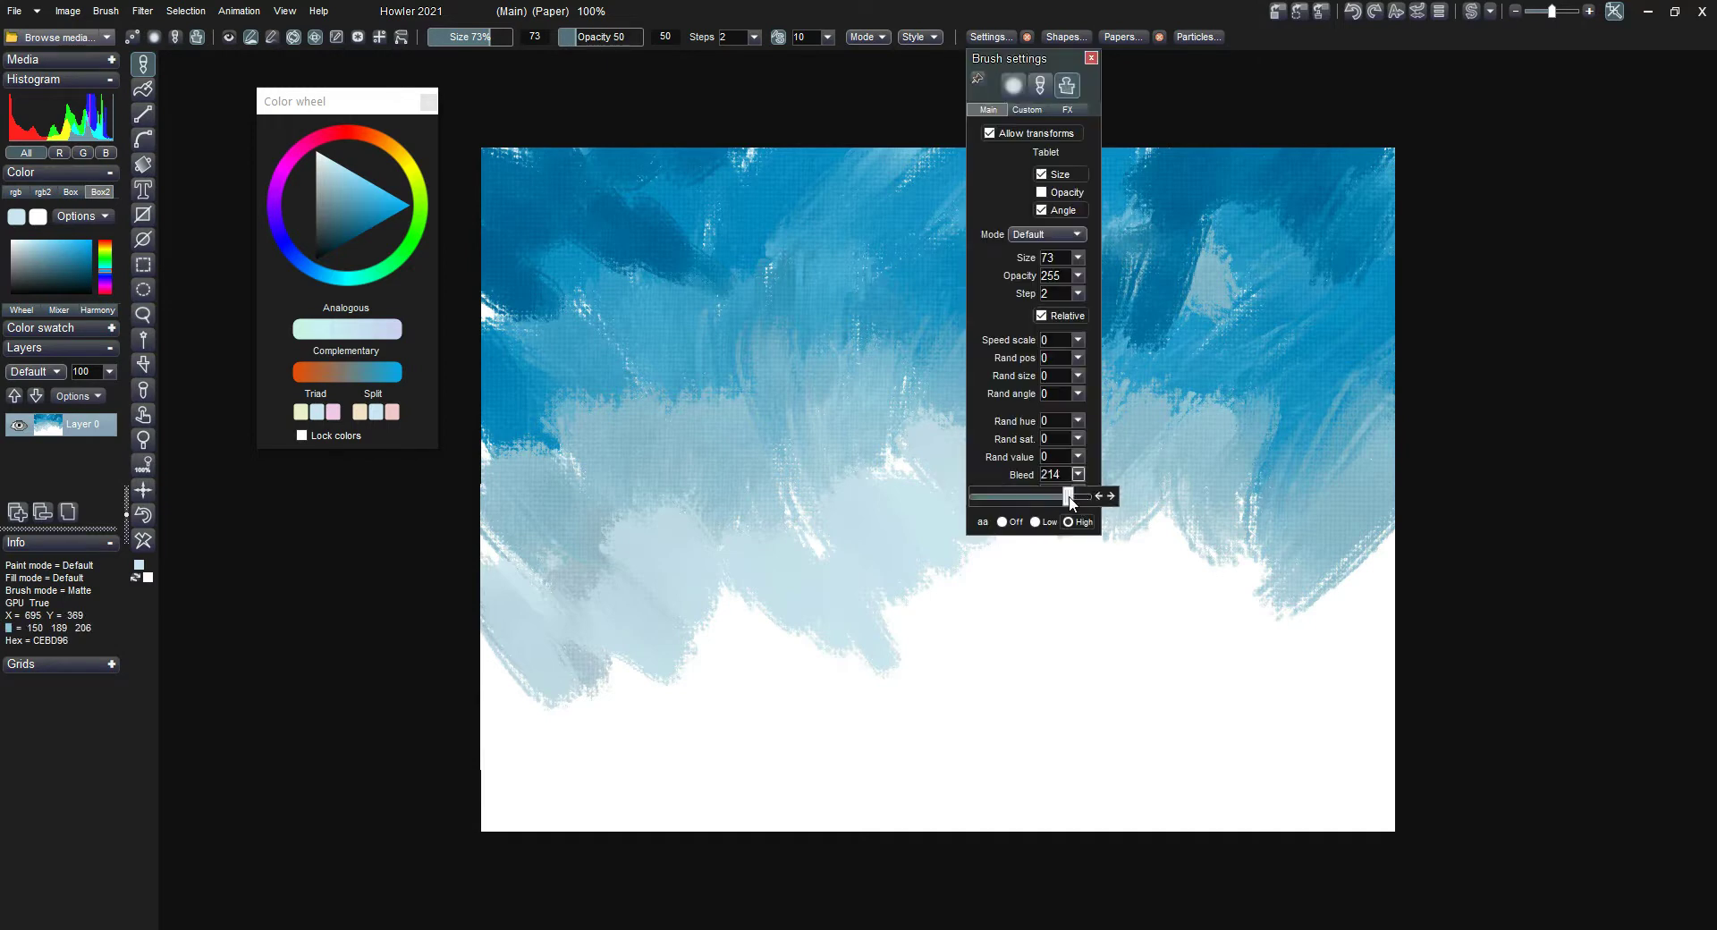
{"action": "mouse_move", "coordinate": [848, 673]}
{"action": "left_mouse_down"}
{"action": "mouse_move", "coordinate": [782, 686]}
{"action": "mouse_move", "coordinate": [674, 629]}
{"action": "mouse_move", "coordinate": [525, 432]}
{"action": "mouse_move", "coordinate": [487, 447]}
{"action": "left_mouse_up"}
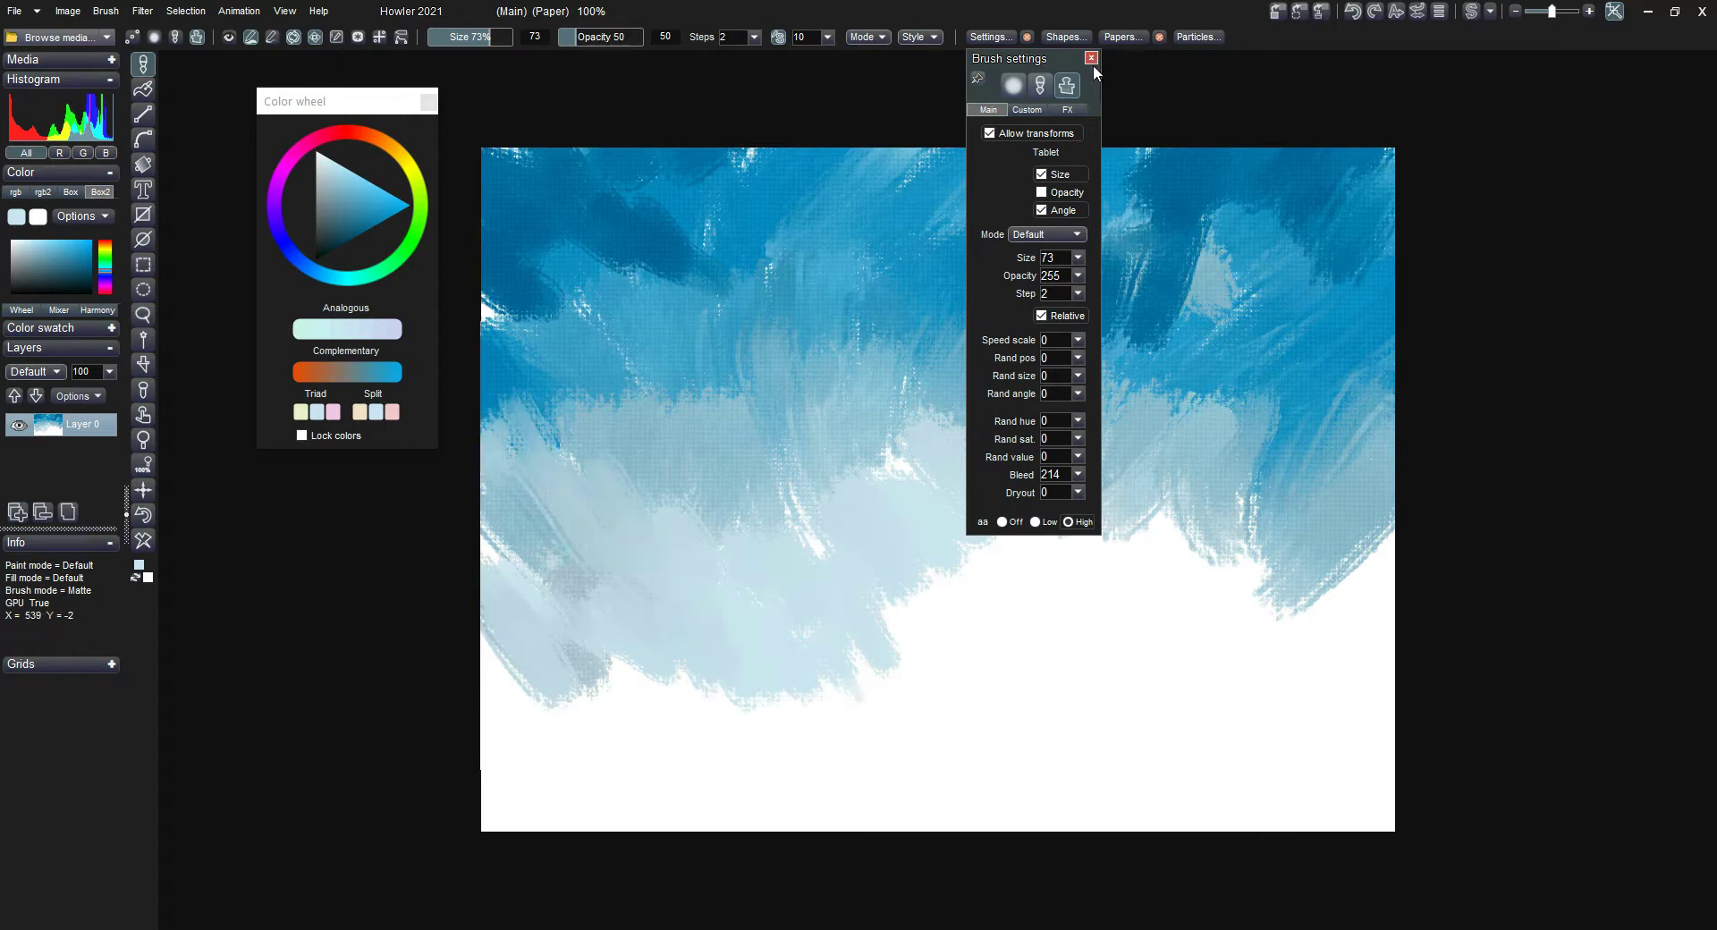
{"action": "left_click", "coordinate": [1092, 58]}
Choose a slightly deeper pale blue and dab patches over the clouds, the upper left sky and the lower right edge.
{"action": "left_click", "coordinate": [339, 180]}
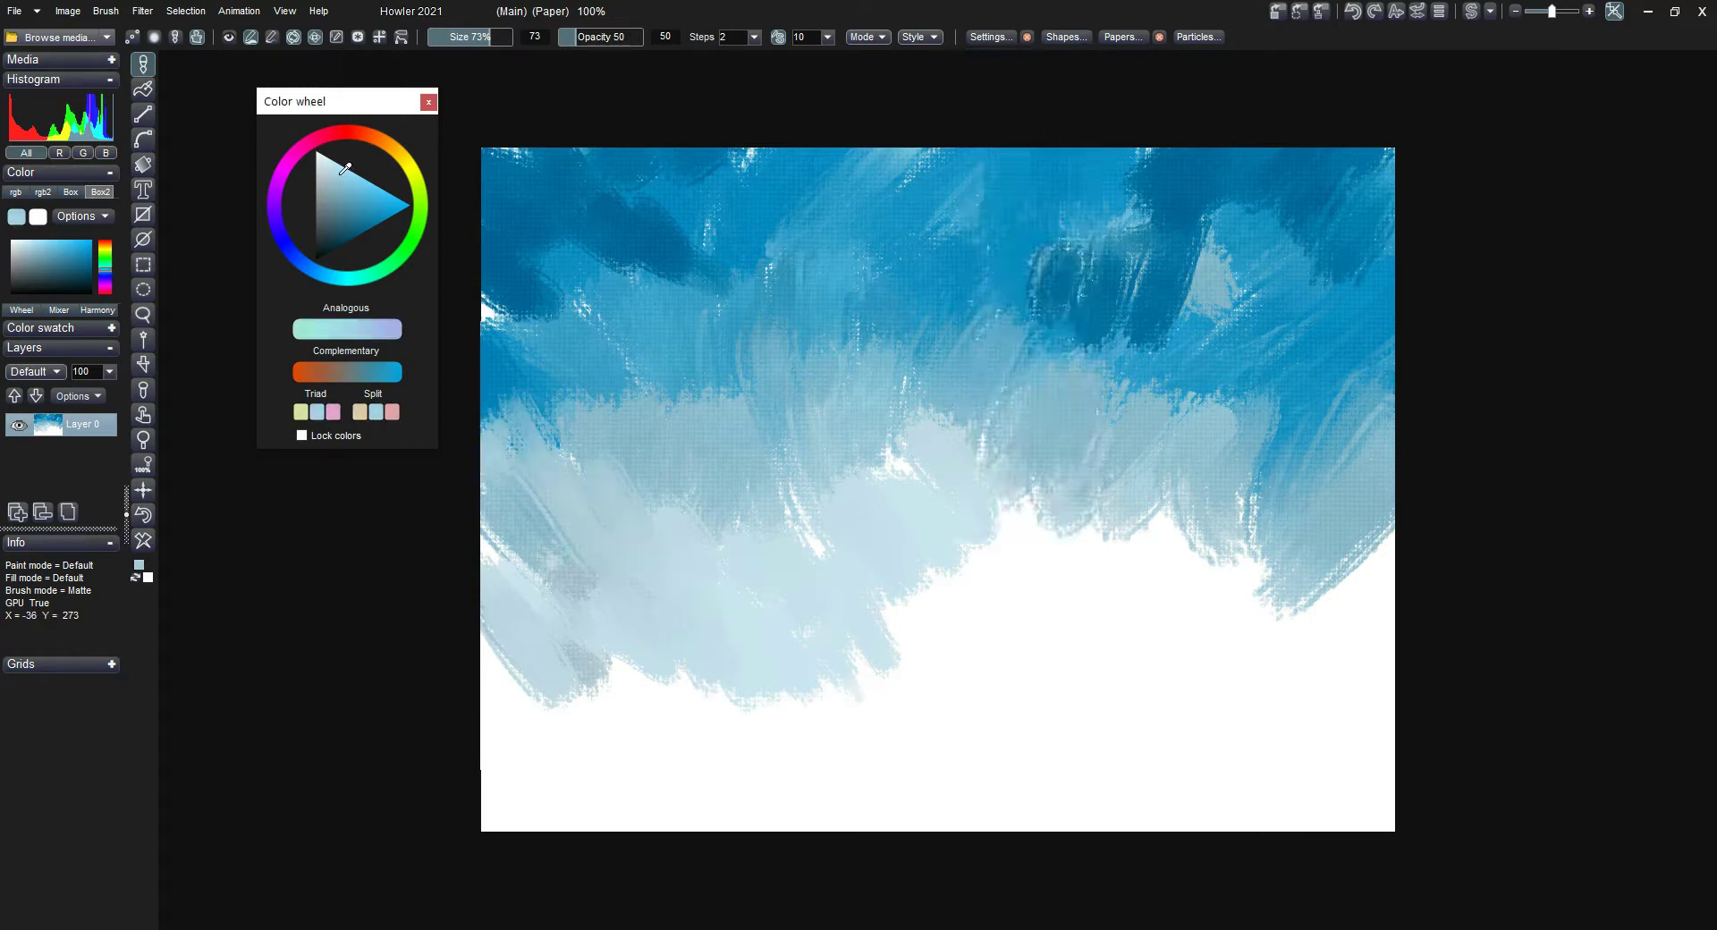
{"action": "left_click_drag", "start_coordinate": [942, 490], "coordinate": [880, 411]}
{"action": "left_click_drag", "start_coordinate": [647, 527], "coordinate": [694, 561]}
{"action": "mouse_move", "coordinate": [569, 534]}
{"action": "left_mouse_down"}
{"action": "mouse_move", "coordinate": [560, 579]}
{"action": "mouse_move", "coordinate": [506, 549]}
{"action": "left_mouse_up"}
{"action": "left_click_drag", "start_coordinate": [523, 277], "coordinate": [483, 317]}
{"action": "left_click_drag", "start_coordinate": [760, 159], "coordinate": [750, 123]}
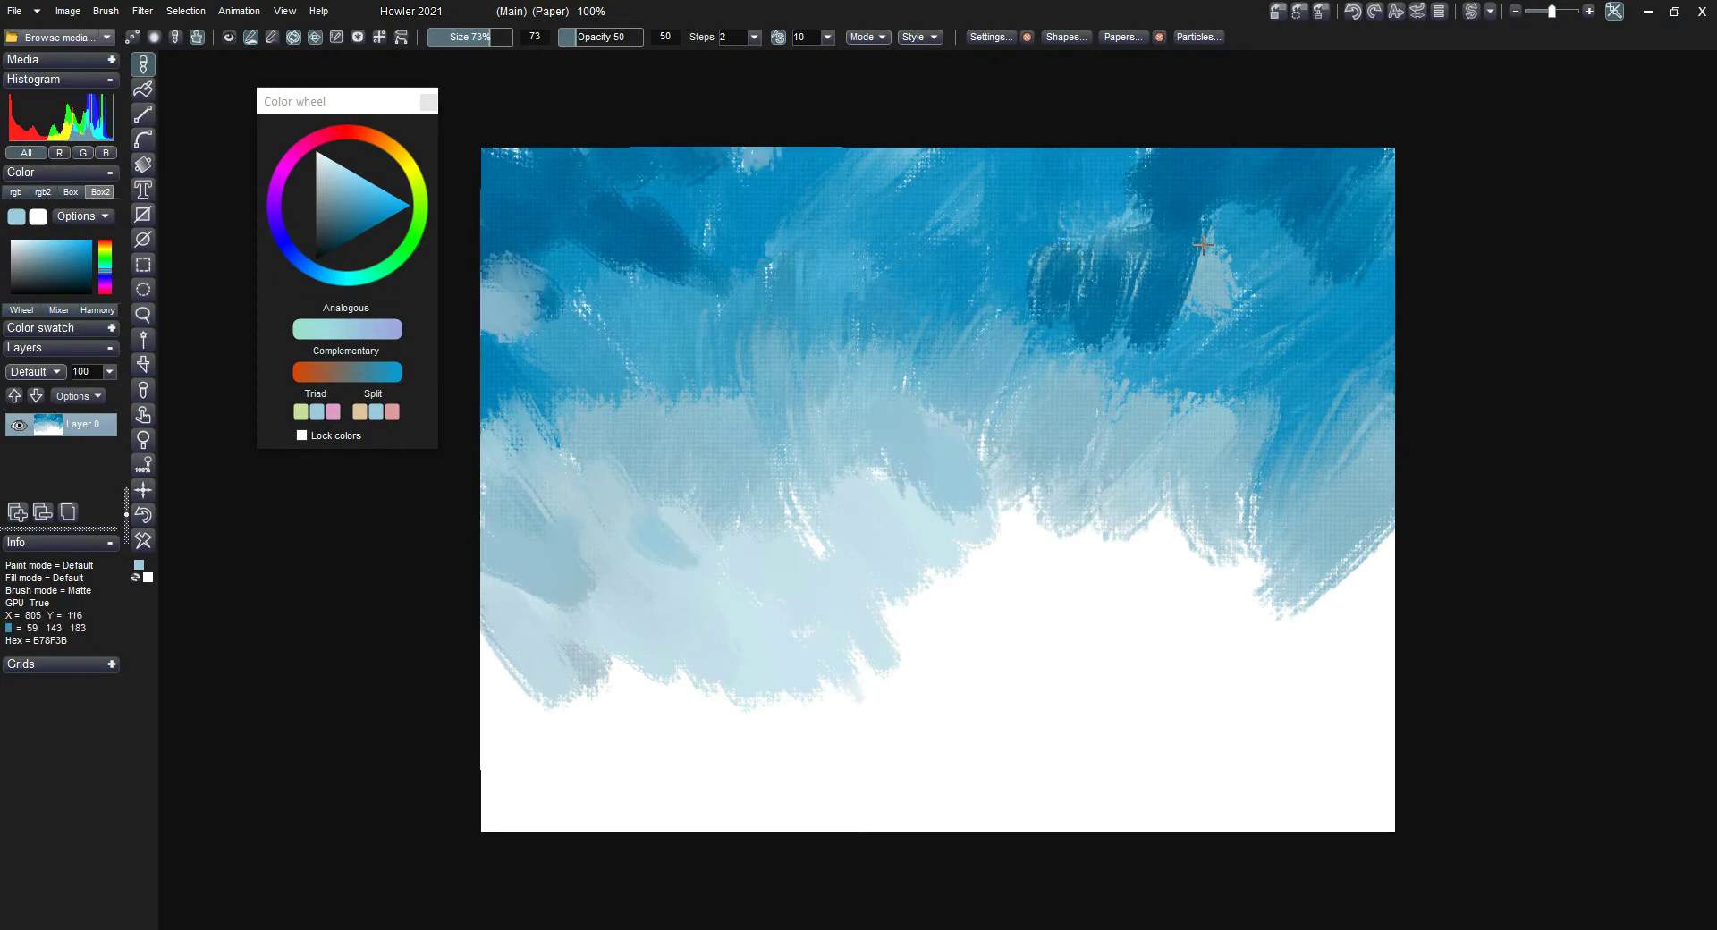
{"action": "left_click_drag", "start_coordinate": [1380, 575], "coordinate": [1418, 586]}
{"action": "mouse_move", "coordinate": [1055, 617]}
{"action": "left_mouse_down"}
{"action": "mouse_move", "coordinate": [960, 488]}
{"action": "mouse_move", "coordinate": [1073, 577]}
{"action": "left_mouse_up"}
Sample white from the canvas and blend white strokes up into the sky's lower edge from right to left.
{"action": "right_click", "coordinate": [1057, 548]}
{"action": "left_click_drag", "start_coordinate": [1041, 474], "coordinate": [1125, 596]}
{"action": "left_click_drag", "start_coordinate": [1122, 425], "coordinate": [1172, 630]}
{"action": "mouse_move", "coordinate": [1180, 461]}
{"action": "left_mouse_down"}
{"action": "mouse_move", "coordinate": [1213, 622]}
{"action": "mouse_move", "coordinate": [1292, 694]}
{"action": "mouse_move", "coordinate": [1038, 679]}
{"action": "mouse_move", "coordinate": [962, 652]}
{"action": "mouse_move", "coordinate": [905, 798]}
{"action": "mouse_move", "coordinate": [510, 685]}
{"action": "left_mouse_up"}
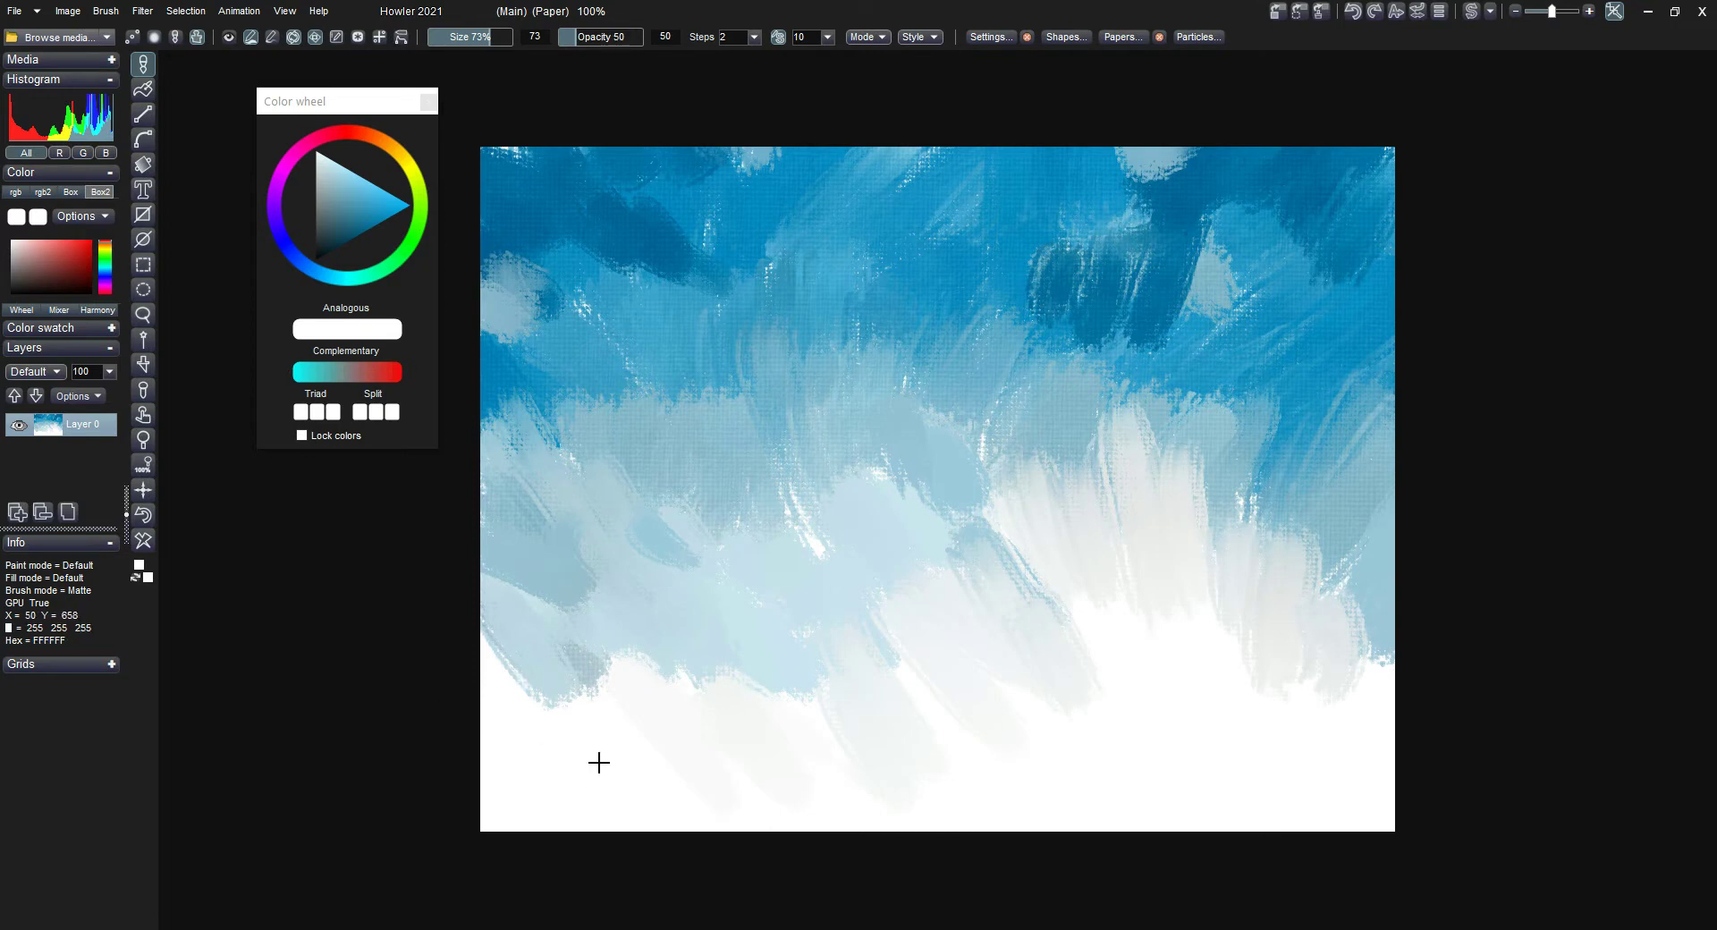
Choose a near-white tint and blend pale strokes across the lower sky from the left edge to the right.
{"action": "left_click_drag", "start_coordinate": [330, 173], "coordinate": [332, 154]}
{"action": "mouse_move", "coordinate": [617, 723]}
{"action": "left_mouse_down"}
{"action": "mouse_move", "coordinate": [491, 706]}
{"action": "mouse_move", "coordinate": [652, 759]}
{"action": "mouse_move", "coordinate": [906, 648]}
{"action": "mouse_move", "coordinate": [1050, 624]}
{"action": "mouse_move", "coordinate": [1107, 630]}
{"action": "mouse_move", "coordinate": [1111, 656]}
{"action": "mouse_move", "coordinate": [1046, 548]}
{"action": "mouse_move", "coordinate": [1199, 560]}
{"action": "mouse_move", "coordinate": [1340, 663]}
{"action": "mouse_move", "coordinate": [747, 720]}
{"action": "mouse_move", "coordinate": [545, 780]}
{"action": "mouse_move", "coordinate": [529, 811]}
{"action": "mouse_move", "coordinate": [536, 656]}
{"action": "mouse_move", "coordinate": [802, 773]}
{"action": "mouse_move", "coordinate": [855, 716]}
{"action": "mouse_move", "coordinate": [1061, 716]}
{"action": "mouse_move", "coordinate": [1034, 706]}
{"action": "mouse_move", "coordinate": [1027, 801]}
{"action": "mouse_move", "coordinate": [1078, 776]}
{"action": "left_mouse_up"}
{"action": "left_click", "coordinate": [1072, 784], "text": "alt"}
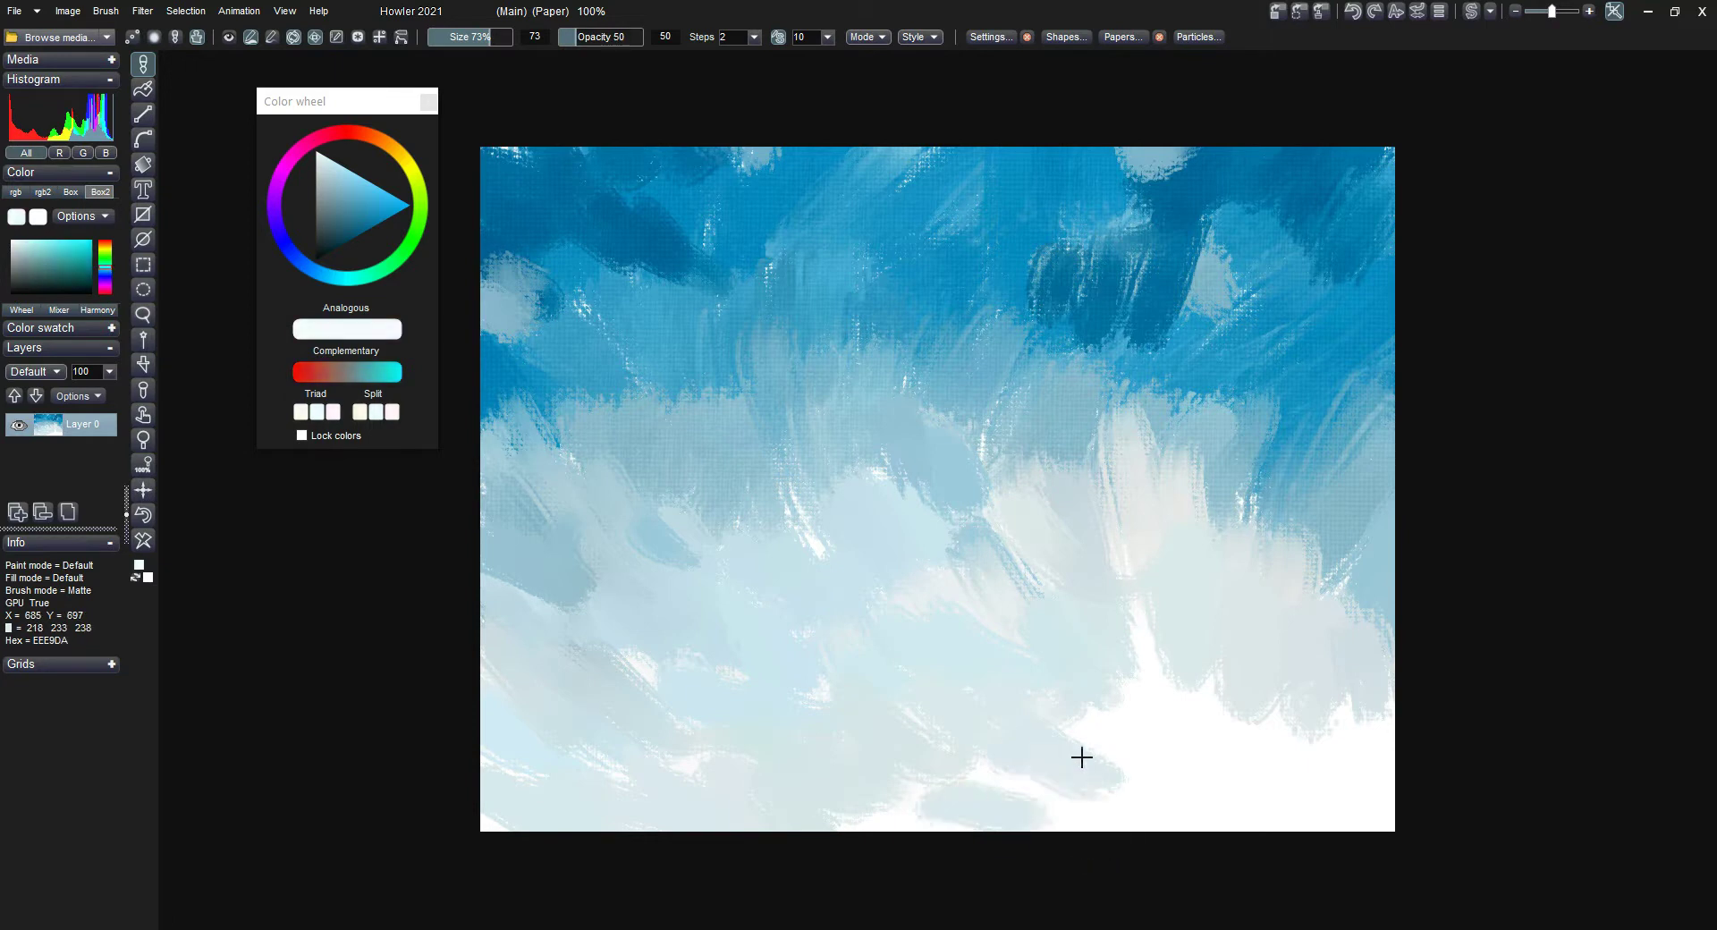
{"action": "mouse_move", "coordinate": [1046, 729]}
{"action": "left_mouse_down"}
{"action": "mouse_move", "coordinate": [1204, 689]}
{"action": "mouse_move", "coordinate": [1272, 751]}
{"action": "mouse_move", "coordinate": [1285, 604]}
{"action": "left_mouse_up"}
{"action": "mouse_move", "coordinate": [1069, 523]}
{"action": "left_mouse_down"}
{"action": "mouse_move", "coordinate": [1038, 579]}
{"action": "mouse_move", "coordinate": [939, 596]}
{"action": "left_mouse_up"}
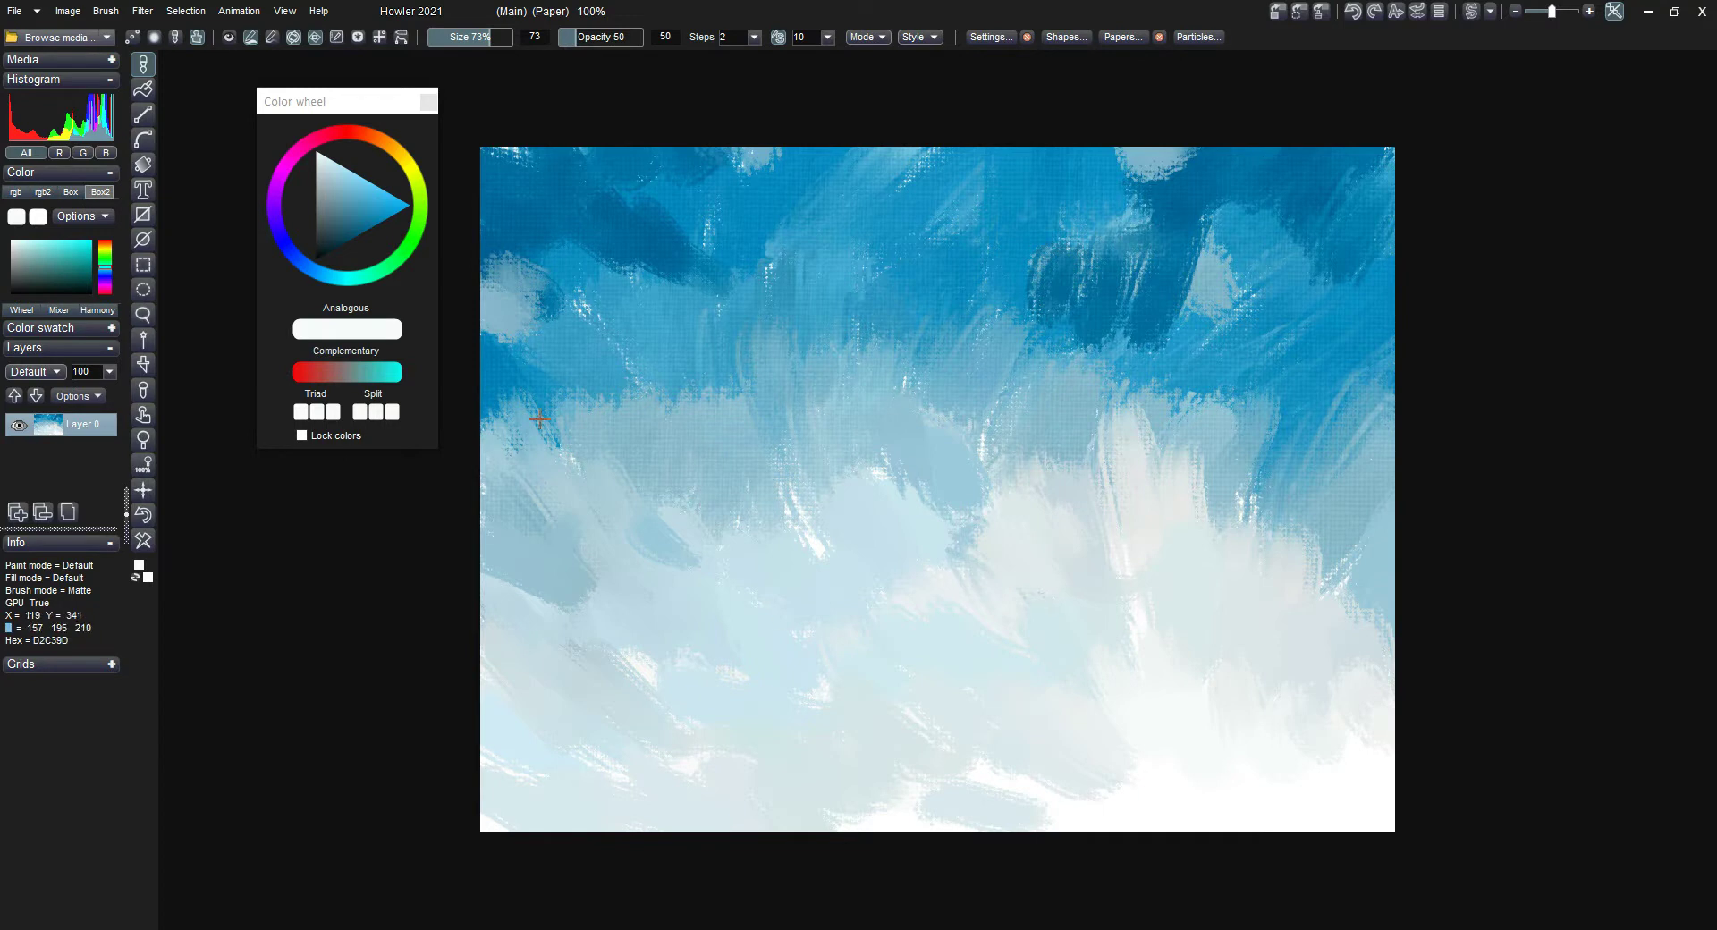
Add a new layer, choose a light orange and paint a patch in the canvas's lower right corner.
{"action": "left_click", "coordinate": [16, 511]}
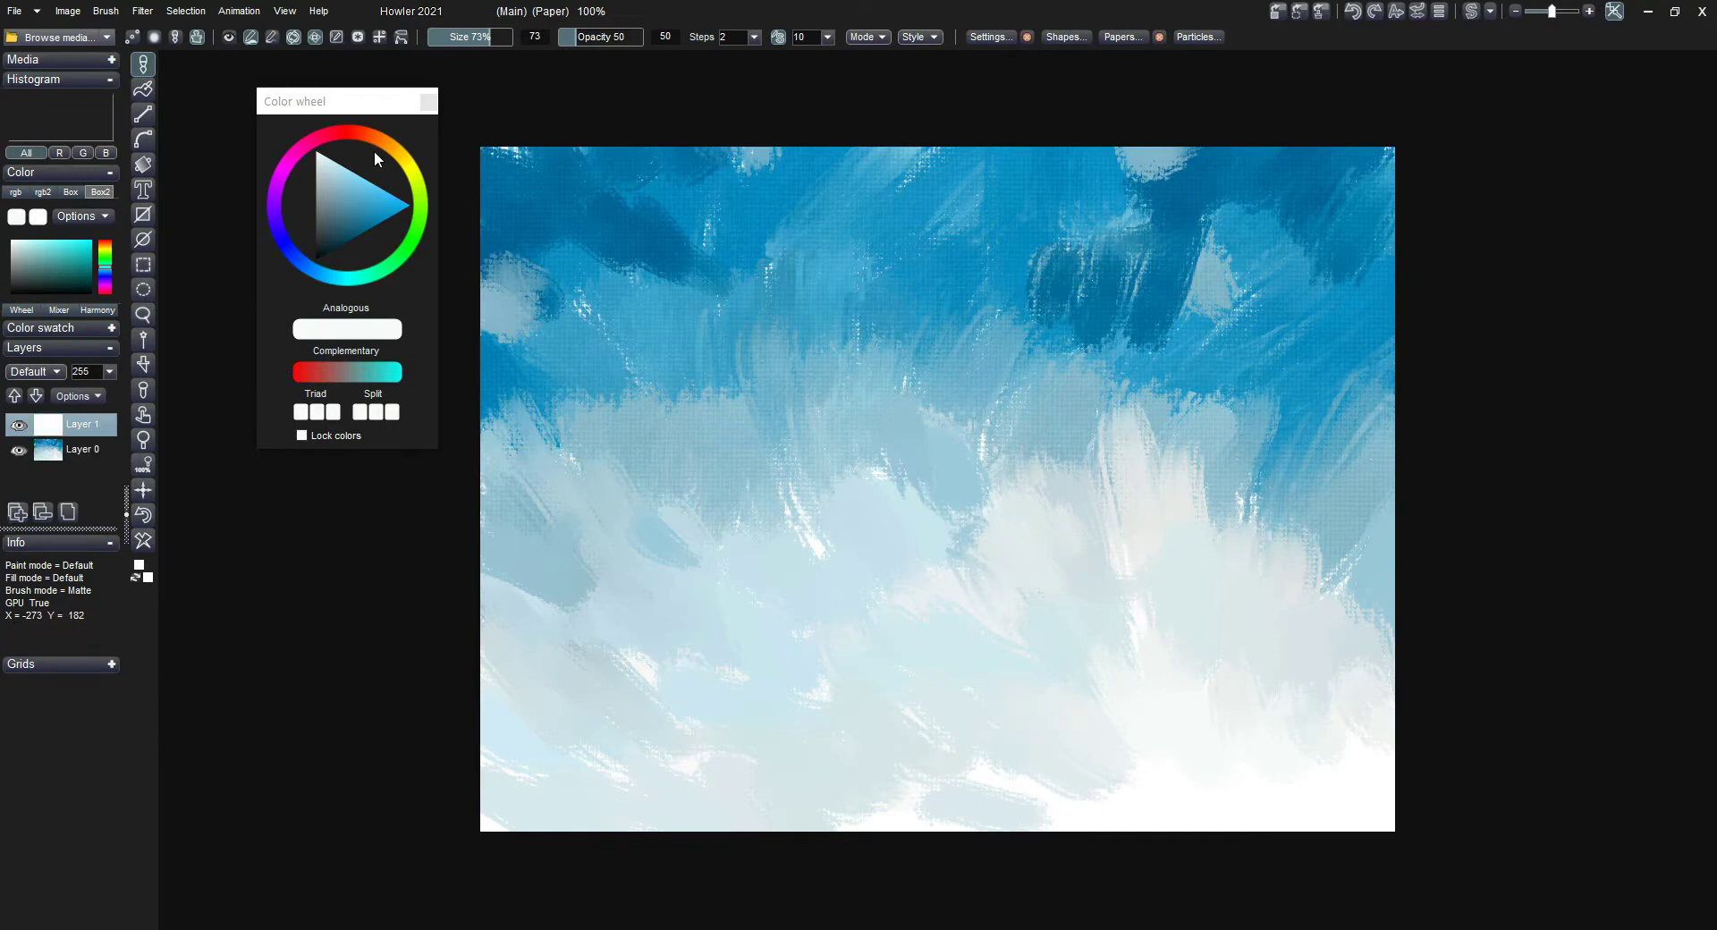
{"action": "left_click", "coordinate": [389, 143]}
{"action": "left_click", "coordinate": [403, 191]}
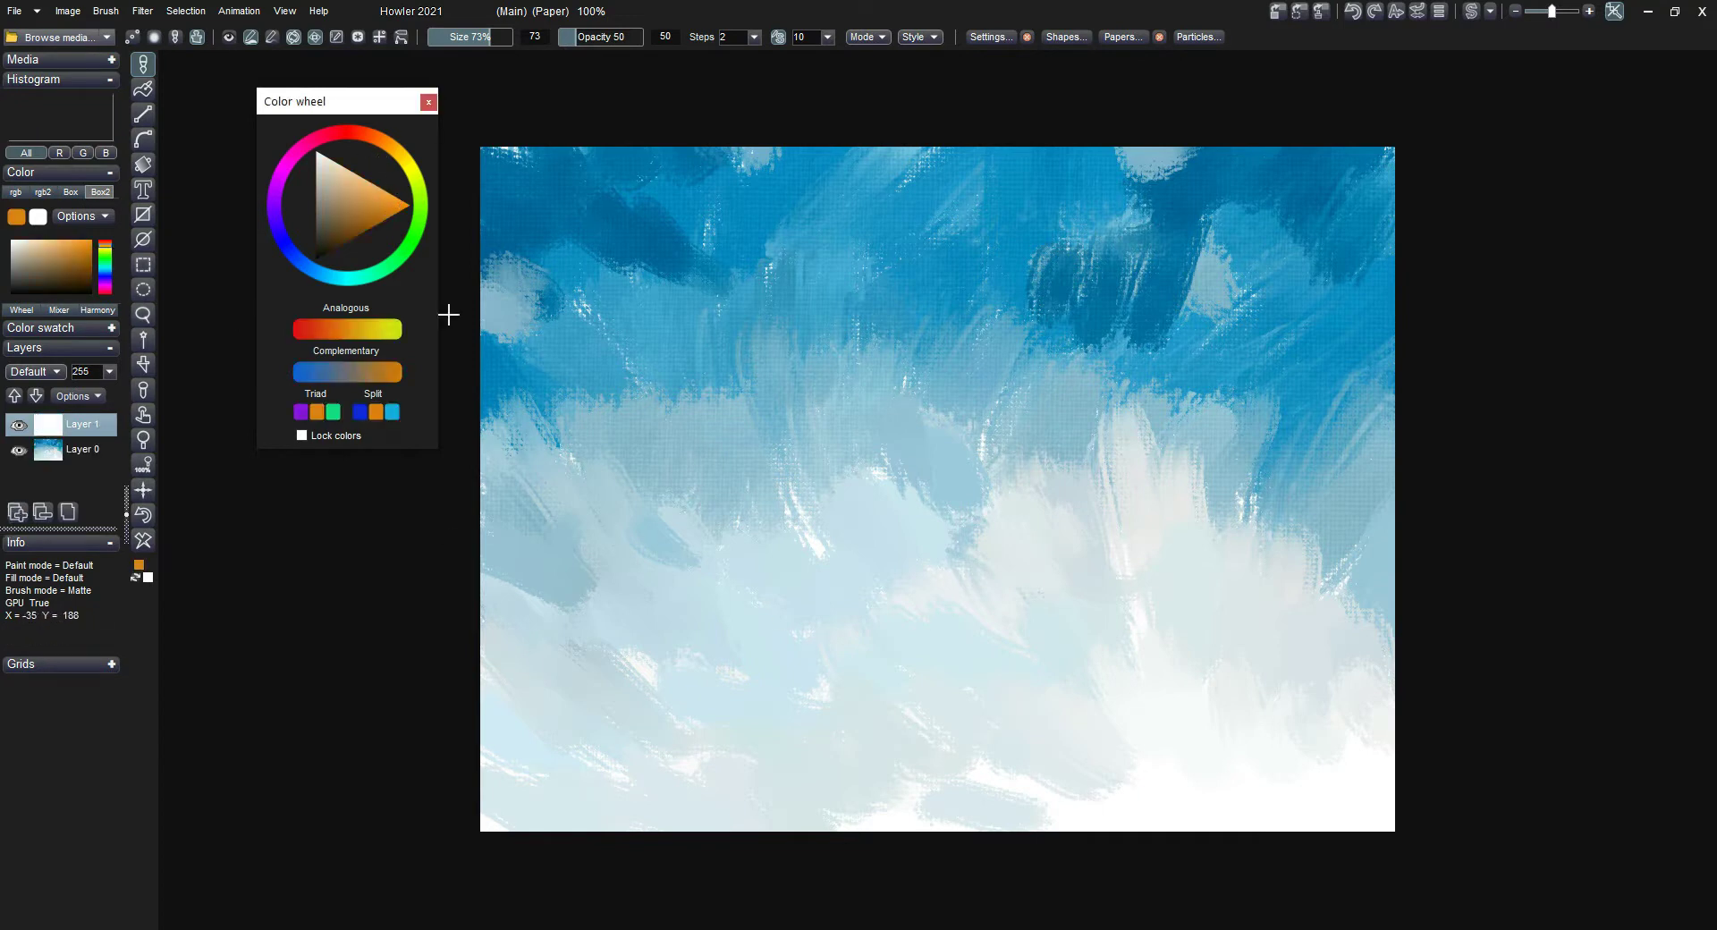
{"action": "left_click", "coordinate": [386, 187]}
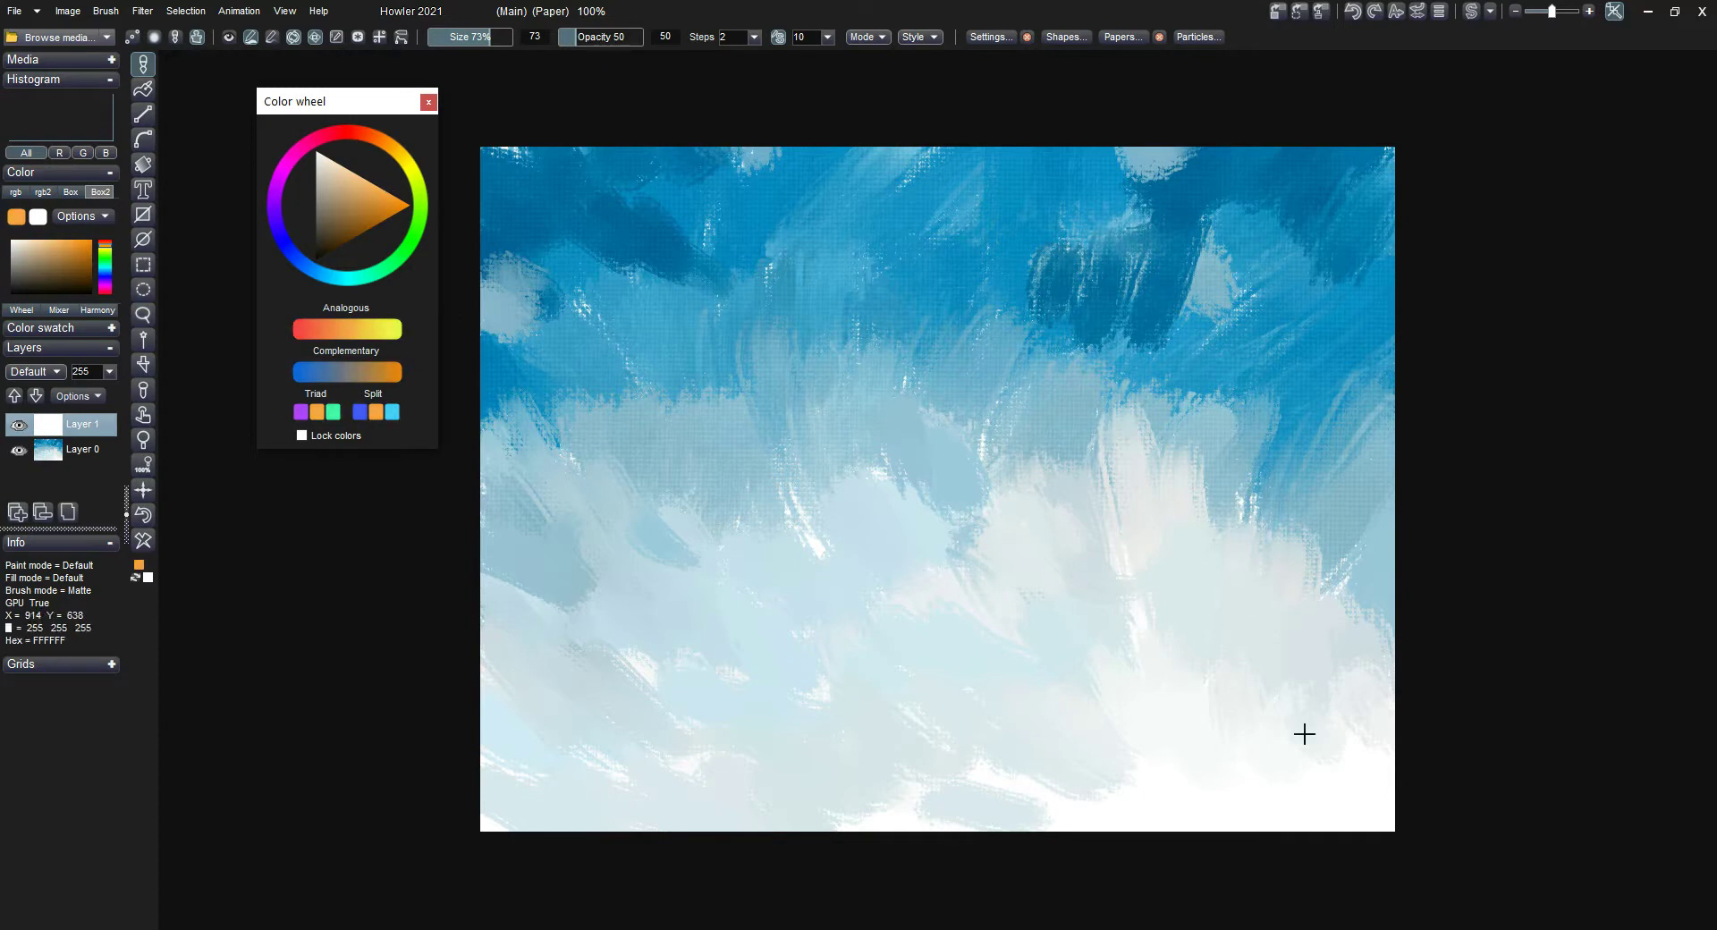
{"action": "mouse_move", "coordinate": [1304, 734]}
{"action": "left_mouse_down"}
{"action": "mouse_move", "coordinate": [1345, 804]}
{"action": "mouse_move", "coordinate": [1368, 750]}
{"action": "mouse_move", "coordinate": [1322, 812]}
{"action": "mouse_move", "coordinate": [1227, 806]}
{"action": "left_mouse_up"}
Choose a pale orange and brush it up from the orange patch and across the lower sky to the left.
{"action": "left_click_drag", "start_coordinate": [365, 214], "coordinate": [349, 167]}
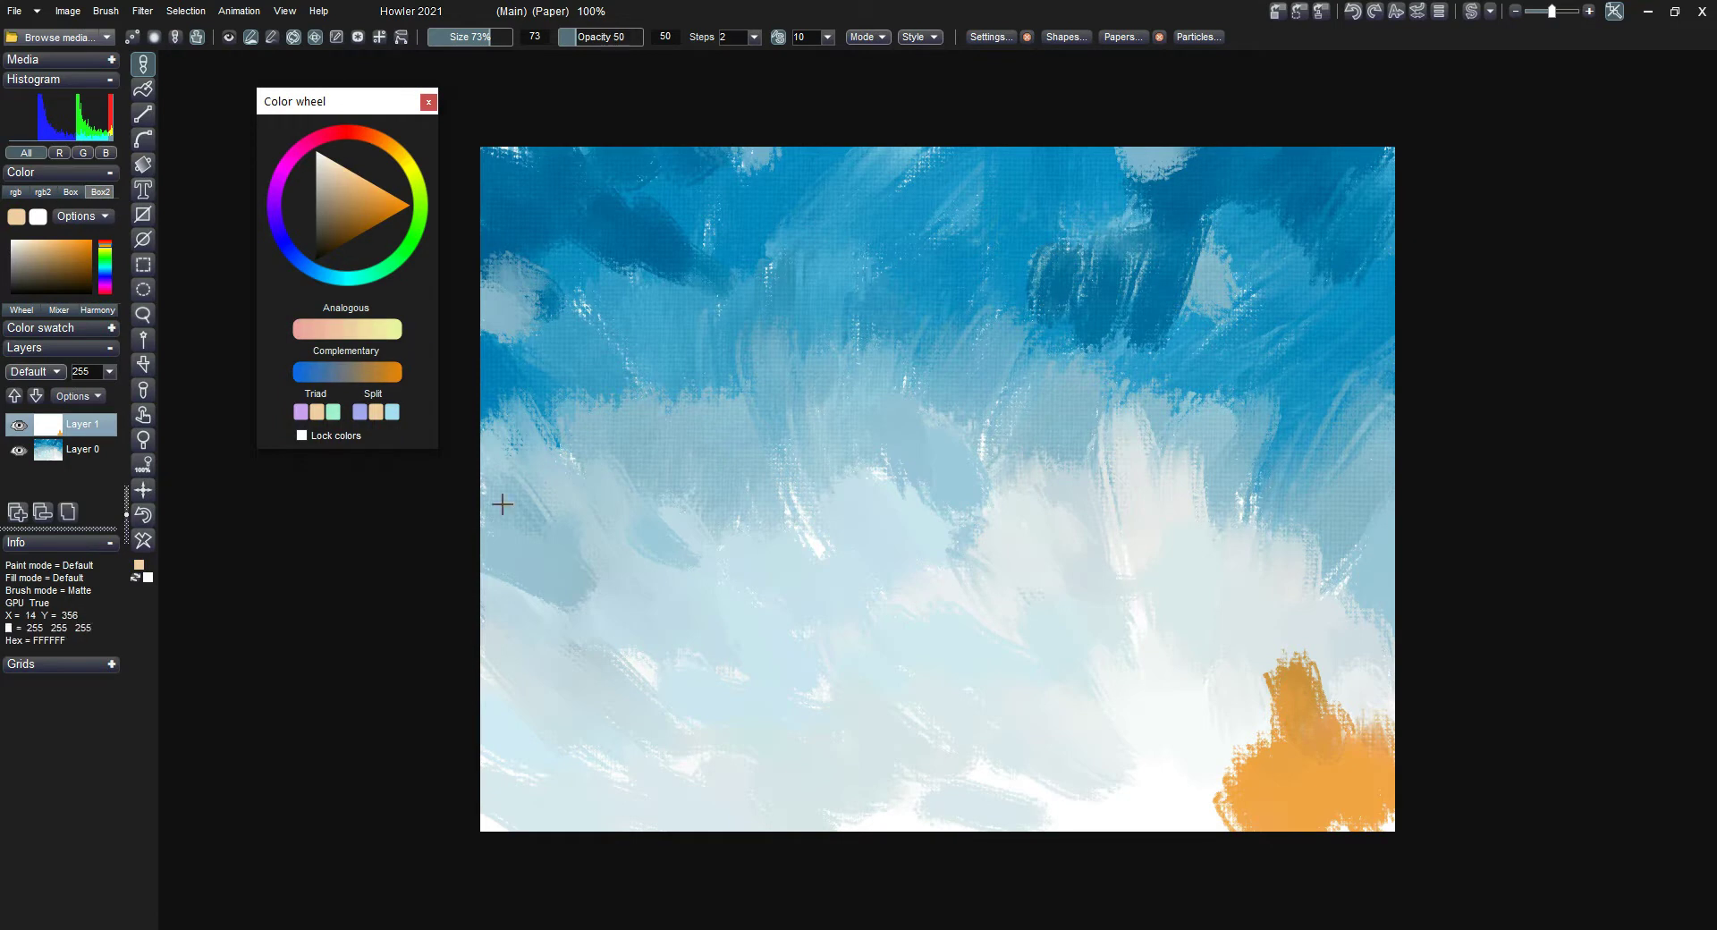
{"action": "mouse_move", "coordinate": [1158, 690]}
{"action": "left_mouse_down"}
{"action": "mouse_move", "coordinate": [1211, 819]}
{"action": "mouse_move", "coordinate": [1318, 715]}
{"action": "mouse_move", "coordinate": [1291, 594]}
{"action": "mouse_move", "coordinate": [1180, 629]}
{"action": "mouse_move", "coordinate": [1245, 571]}
{"action": "mouse_move", "coordinate": [1358, 566]}
{"action": "mouse_move", "coordinate": [1295, 567]}
{"action": "mouse_move", "coordinate": [1229, 532]}
{"action": "left_mouse_up"}
{"action": "mouse_move", "coordinate": [844, 767]}
{"action": "left_mouse_down"}
{"action": "mouse_move", "coordinate": [1123, 816]}
{"action": "mouse_move", "coordinate": [835, 828]}
{"action": "mouse_move", "coordinate": [666, 809]}
{"action": "left_mouse_up"}
Choose pale yellow shades and blend strokes over the lower centre and right of the sky.
{"action": "left_click_drag", "start_coordinate": [340, 160], "coordinate": [396, 164]}
{"action": "mouse_move", "coordinate": [894, 703]}
{"action": "left_mouse_down"}
{"action": "mouse_move", "coordinate": [859, 652]}
{"action": "mouse_move", "coordinate": [988, 736]}
{"action": "mouse_move", "coordinate": [1028, 701]}
{"action": "left_mouse_up"}
{"action": "left_click_drag", "start_coordinate": [347, 171], "coordinate": [351, 157]}
{"action": "mouse_move", "coordinate": [1061, 607]}
{"action": "left_mouse_down"}
{"action": "mouse_move", "coordinate": [1004, 651]}
{"action": "mouse_move", "coordinate": [1123, 674]}
{"action": "mouse_move", "coordinate": [1230, 571]}
{"action": "mouse_move", "coordinate": [1347, 577]}
{"action": "left_mouse_up"}
{"action": "mouse_move", "coordinate": [985, 624]}
{"action": "left_mouse_down"}
{"action": "mouse_move", "coordinate": [897, 765]}
{"action": "mouse_move", "coordinate": [610, 816]}
{"action": "mouse_move", "coordinate": [475, 797]}
{"action": "mouse_move", "coordinate": [636, 840]}
{"action": "mouse_move", "coordinate": [1027, 735]}
{"action": "mouse_move", "coordinate": [1099, 810]}
{"action": "left_mouse_up"}
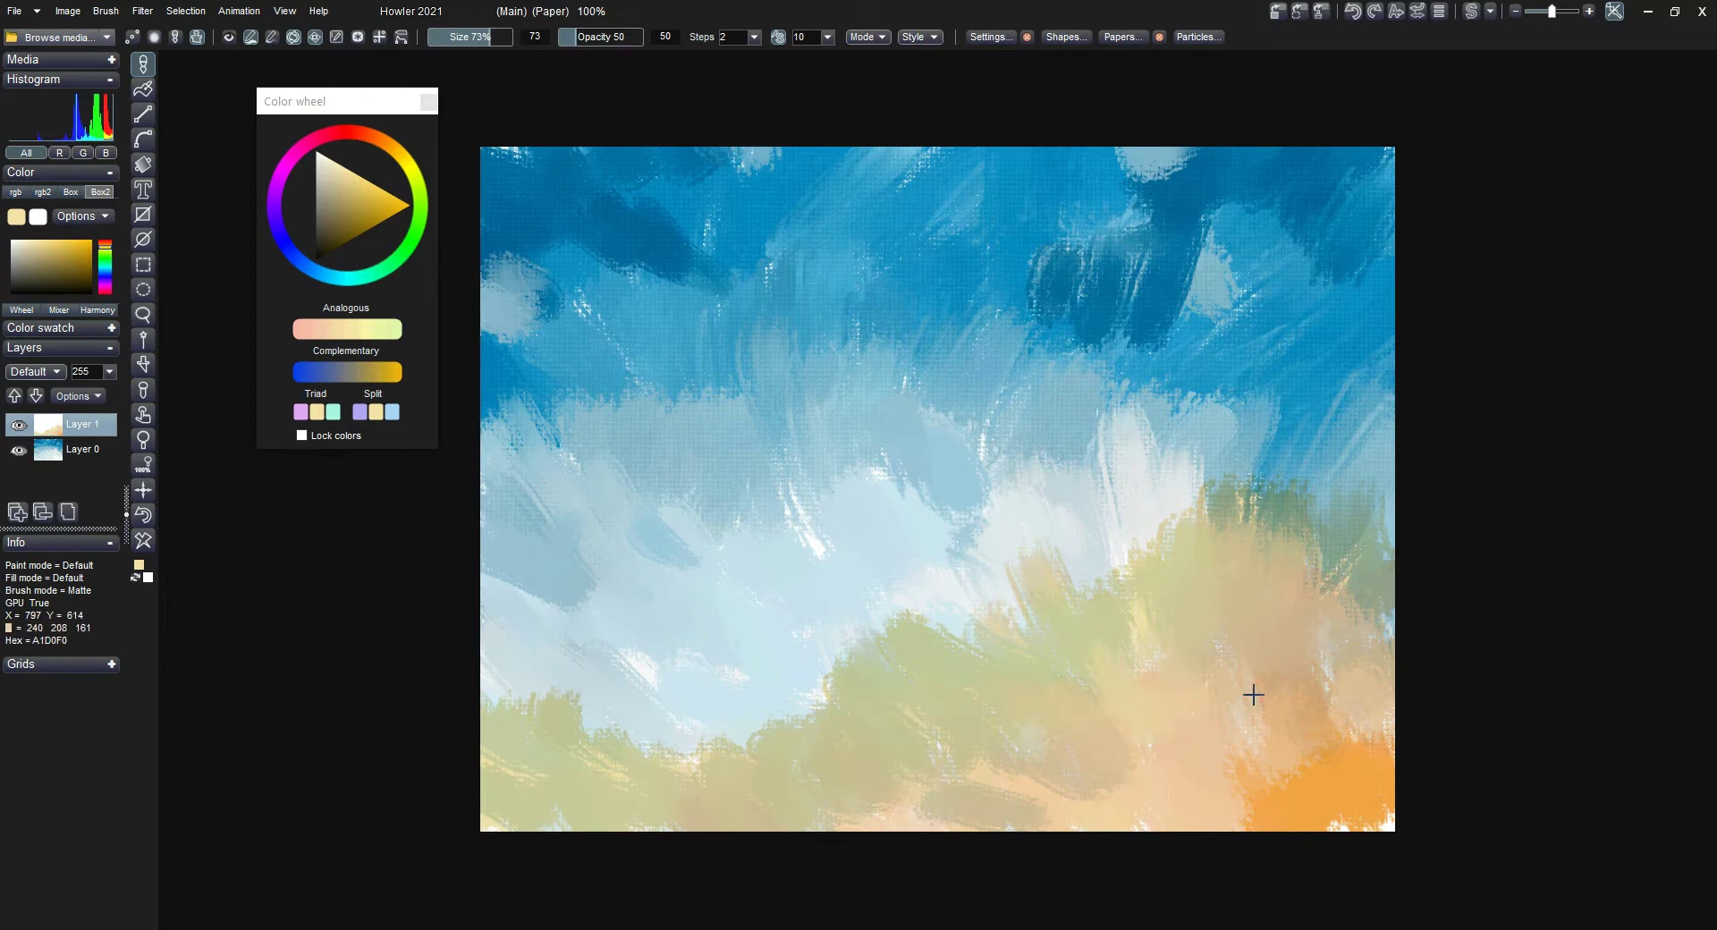
Paint orange strokes sampled from the canvas over the lower centre and right, and set the brush's Bleed to 236.
{"action": "mouse_move", "coordinate": [1330, 740]}
{"action": "left_mouse_down"}
{"action": "mouse_move", "coordinate": [1249, 801]}
{"action": "mouse_move", "coordinate": [1266, 767]}
{"action": "mouse_move", "coordinate": [1252, 712]}
{"action": "mouse_move", "coordinate": [1127, 738]}
{"action": "mouse_move", "coordinate": [1034, 828]}
{"action": "mouse_move", "coordinate": [1011, 754]}
{"action": "mouse_move", "coordinate": [970, 711]}
{"action": "left_mouse_up"}
{"action": "left_click", "coordinate": [1302, 733], "text": "alt"}
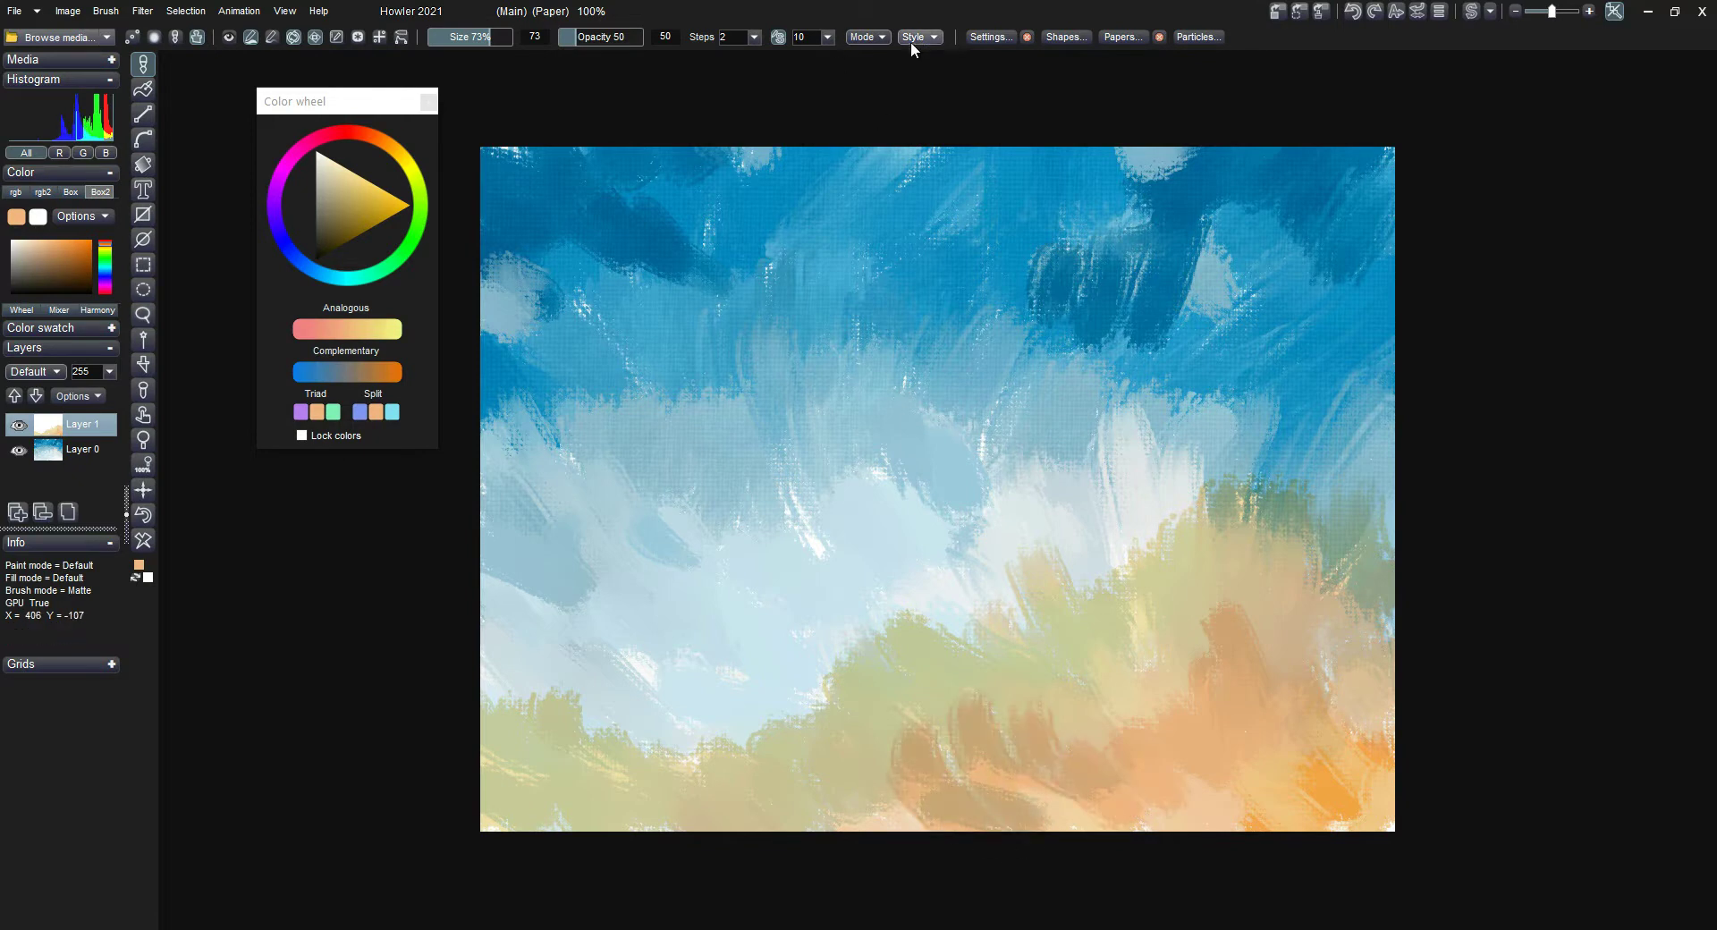
{"action": "left_click", "coordinate": [986, 37]}
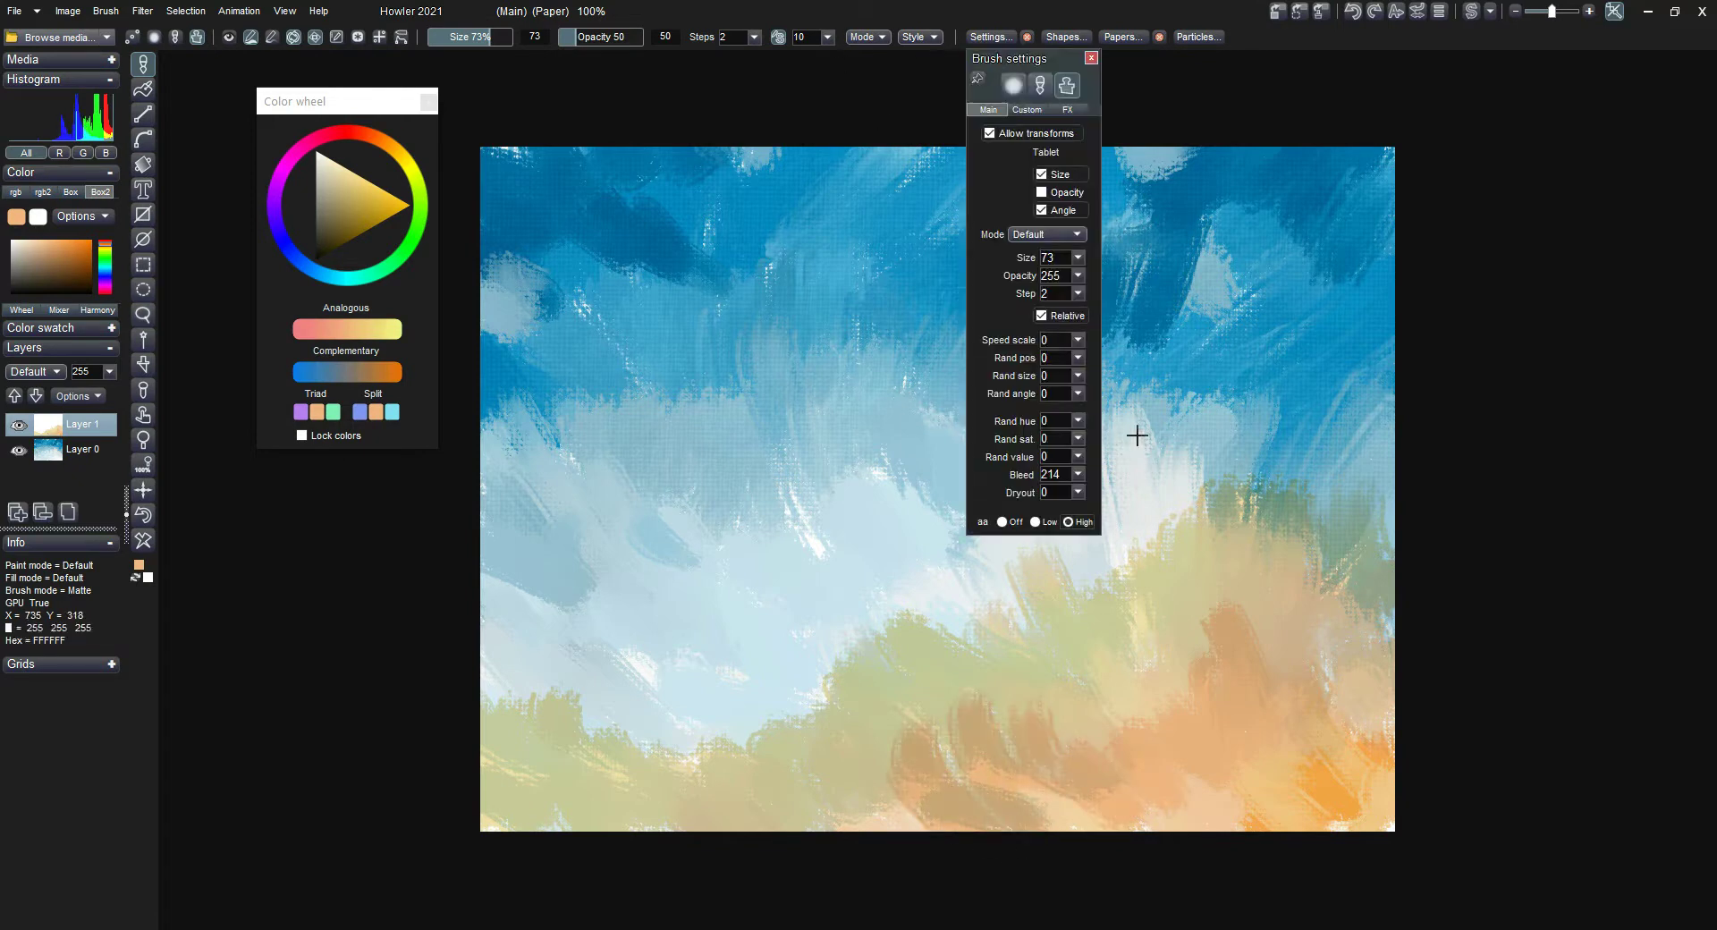
{"action": "left_click", "coordinate": [1078, 473]}
{"action": "left_click_drag", "start_coordinate": [1068, 496], "coordinate": [1079, 497]}
Dab orange above the canvas's lower centre, then sample yellow from the canvas and brush it up into the clouds.
{"action": "mouse_move", "coordinate": [991, 626]}
{"action": "left_mouse_down"}
{"action": "mouse_move", "coordinate": [1037, 678]}
{"action": "mouse_move", "coordinate": [1011, 754]}
{"action": "mouse_move", "coordinate": [949, 738]}
{"action": "left_mouse_up"}
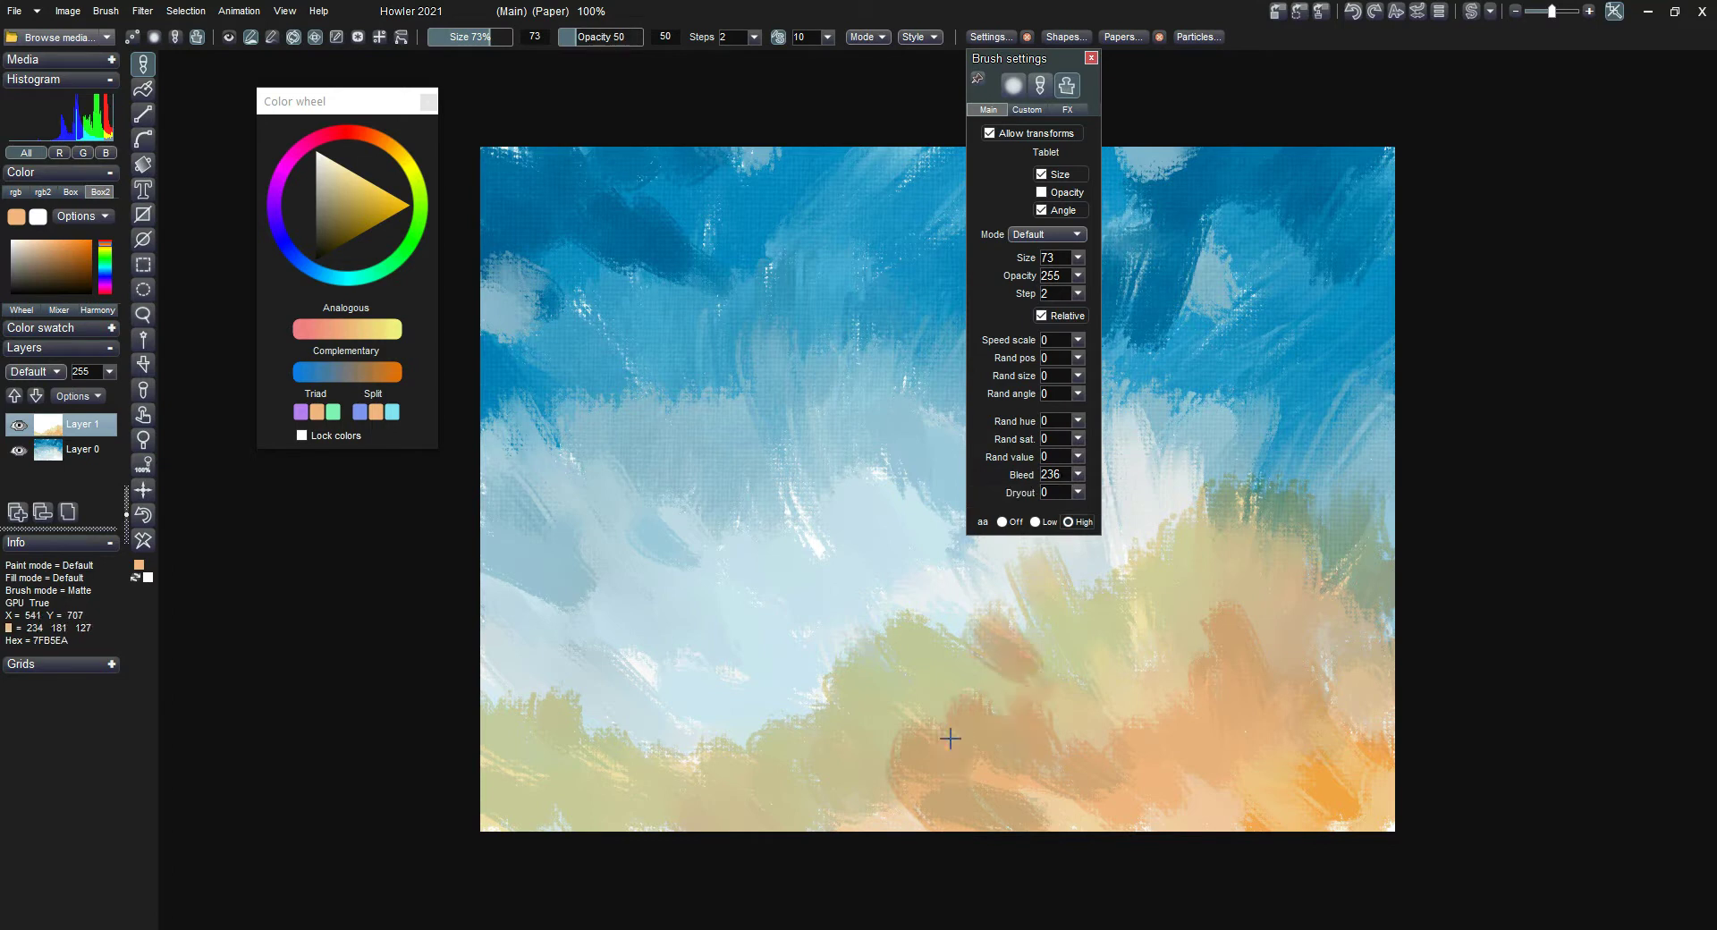
{"action": "left_click", "coordinate": [920, 667], "text": "alt"}
{"action": "left_click_drag", "start_coordinate": [856, 614], "coordinate": [920, 667]}
{"action": "left_click_drag", "start_coordinate": [880, 583], "coordinate": [926, 634]}
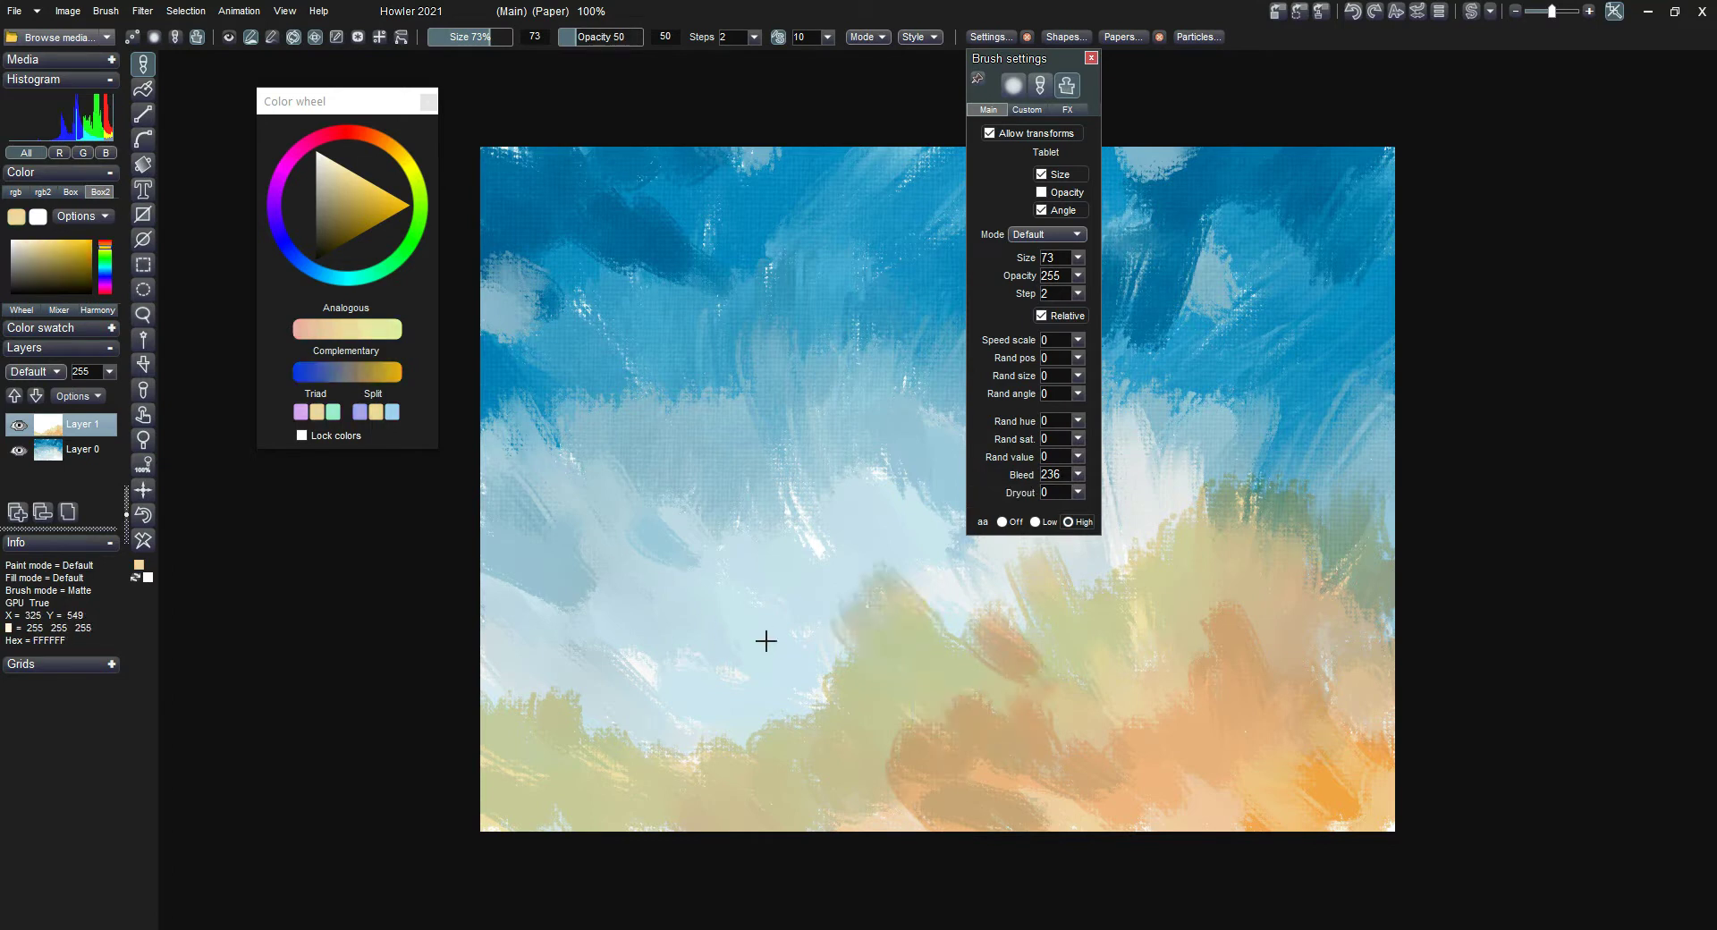
Choose a pale cream yellow, close the brush settings and glaze strokes over the clouds across the canvas width.
{"action": "left_click_drag", "start_coordinate": [332, 176], "coordinate": [334, 157]}
{"action": "left_click", "coordinate": [1092, 56]}
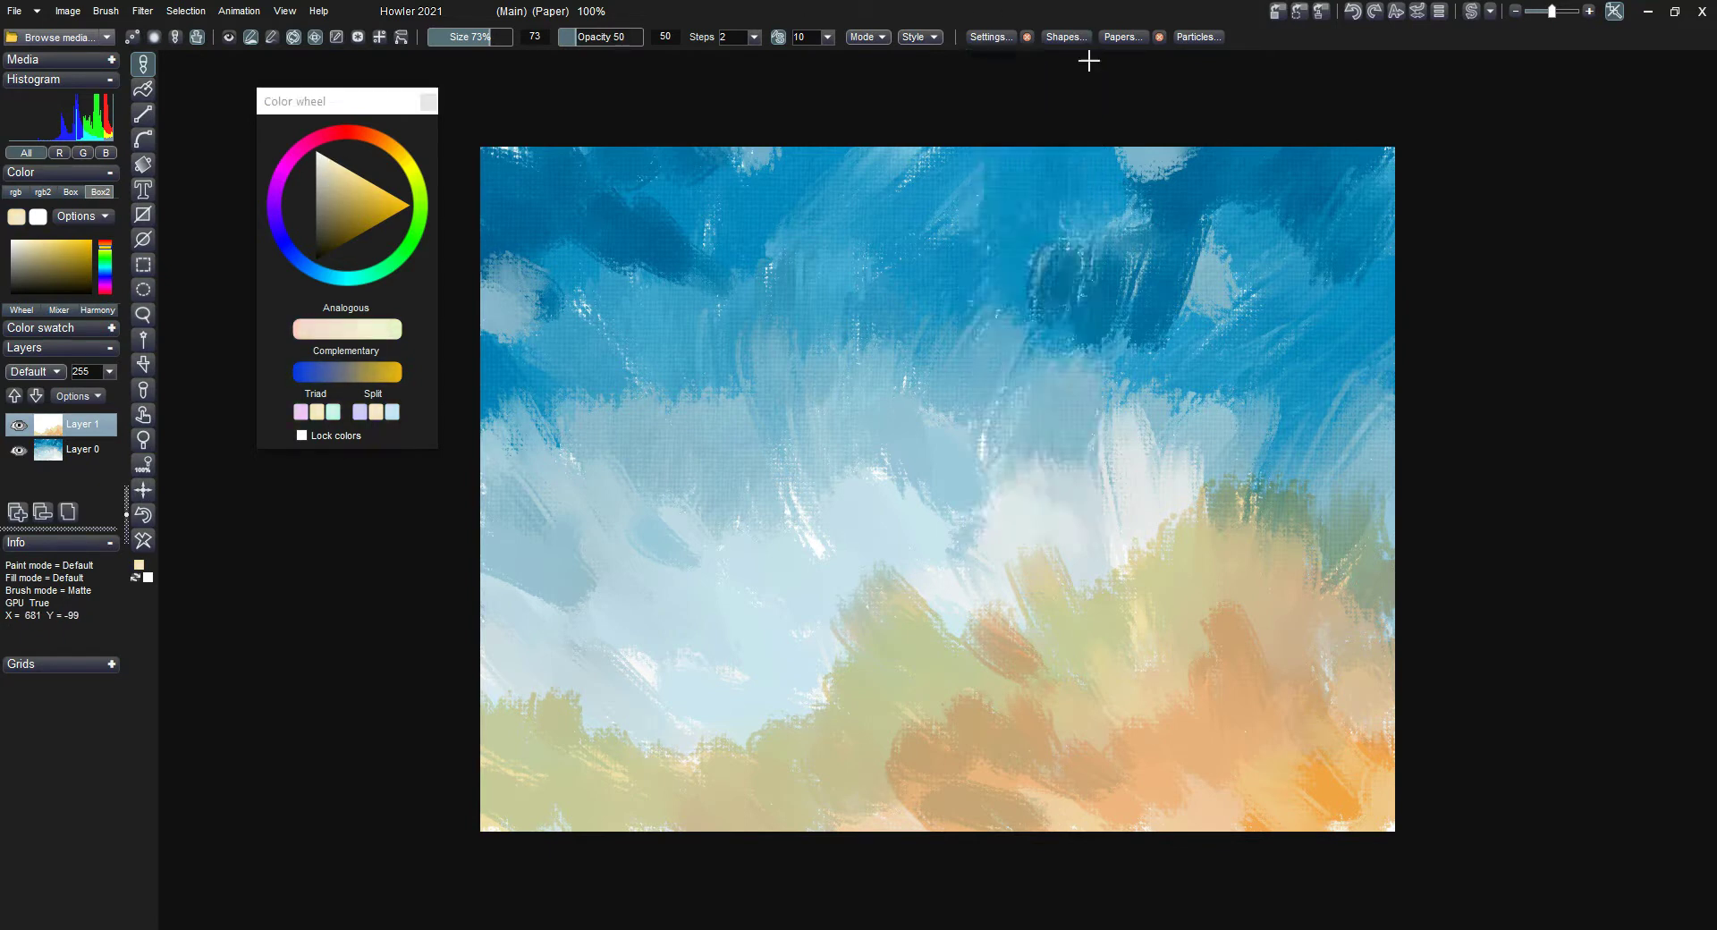
{"action": "mouse_move", "coordinate": [1058, 533]}
{"action": "left_mouse_down"}
{"action": "mouse_move", "coordinate": [1142, 487]}
{"action": "mouse_move", "coordinate": [1204, 519]}
{"action": "mouse_move", "coordinate": [1296, 429]}
{"action": "mouse_move", "coordinate": [1377, 474]}
{"action": "left_mouse_up"}
{"action": "mouse_move", "coordinate": [1018, 595]}
{"action": "left_mouse_down"}
{"action": "mouse_move", "coordinate": [1084, 536]}
{"action": "mouse_move", "coordinate": [893, 486]}
{"action": "mouse_move", "coordinate": [760, 627]}
{"action": "mouse_move", "coordinate": [640, 674]}
{"action": "mouse_move", "coordinate": [540, 686]}
{"action": "mouse_move", "coordinate": [488, 635]}
{"action": "mouse_move", "coordinate": [575, 566]}
{"action": "mouse_move", "coordinate": [509, 589]}
{"action": "mouse_move", "coordinate": [716, 572]}
{"action": "mouse_move", "coordinate": [811, 467]}
{"action": "mouse_move", "coordinate": [942, 475]}
{"action": "mouse_move", "coordinate": [954, 406]}
{"action": "mouse_move", "coordinate": [1075, 436]}
{"action": "left_mouse_up"}
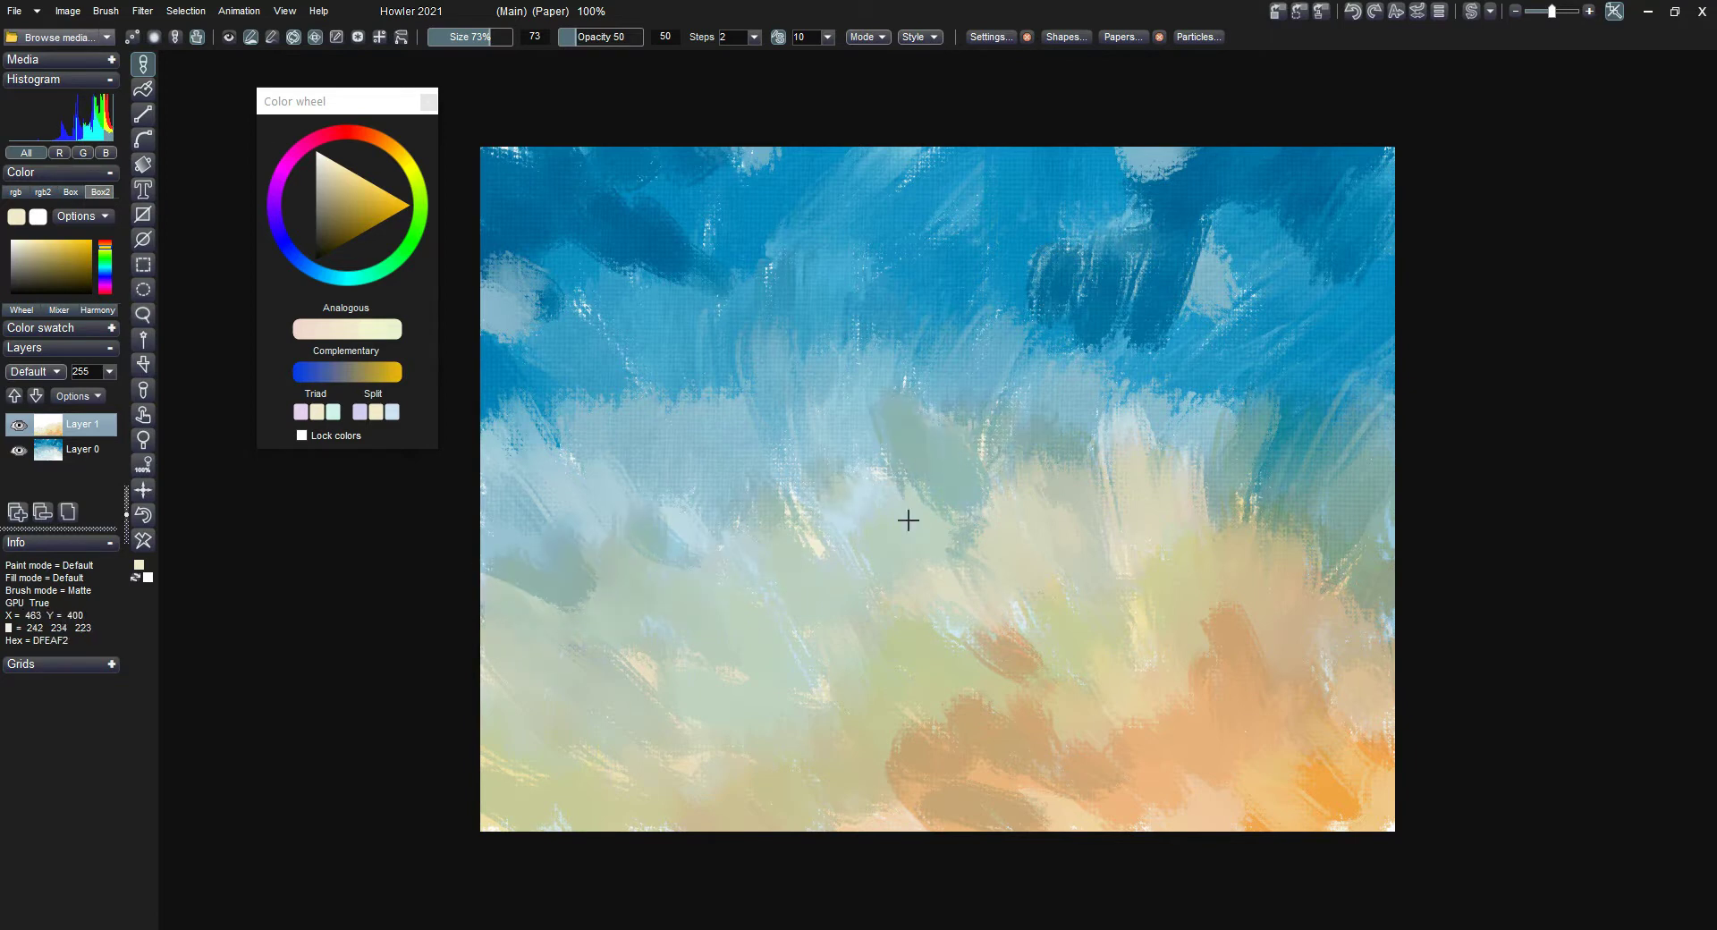
Rework the orange glow with strokes across the lower centre and right, and permanently merge all layers.
{"action": "mouse_move", "coordinate": [925, 718]}
{"action": "left_mouse_down"}
{"action": "mouse_move", "coordinate": [969, 781]}
{"action": "mouse_move", "coordinate": [947, 697]}
{"action": "mouse_move", "coordinate": [1033, 602]}
{"action": "left_mouse_up"}
{"action": "left_click_drag", "start_coordinate": [1156, 747], "coordinate": [1090, 734]}
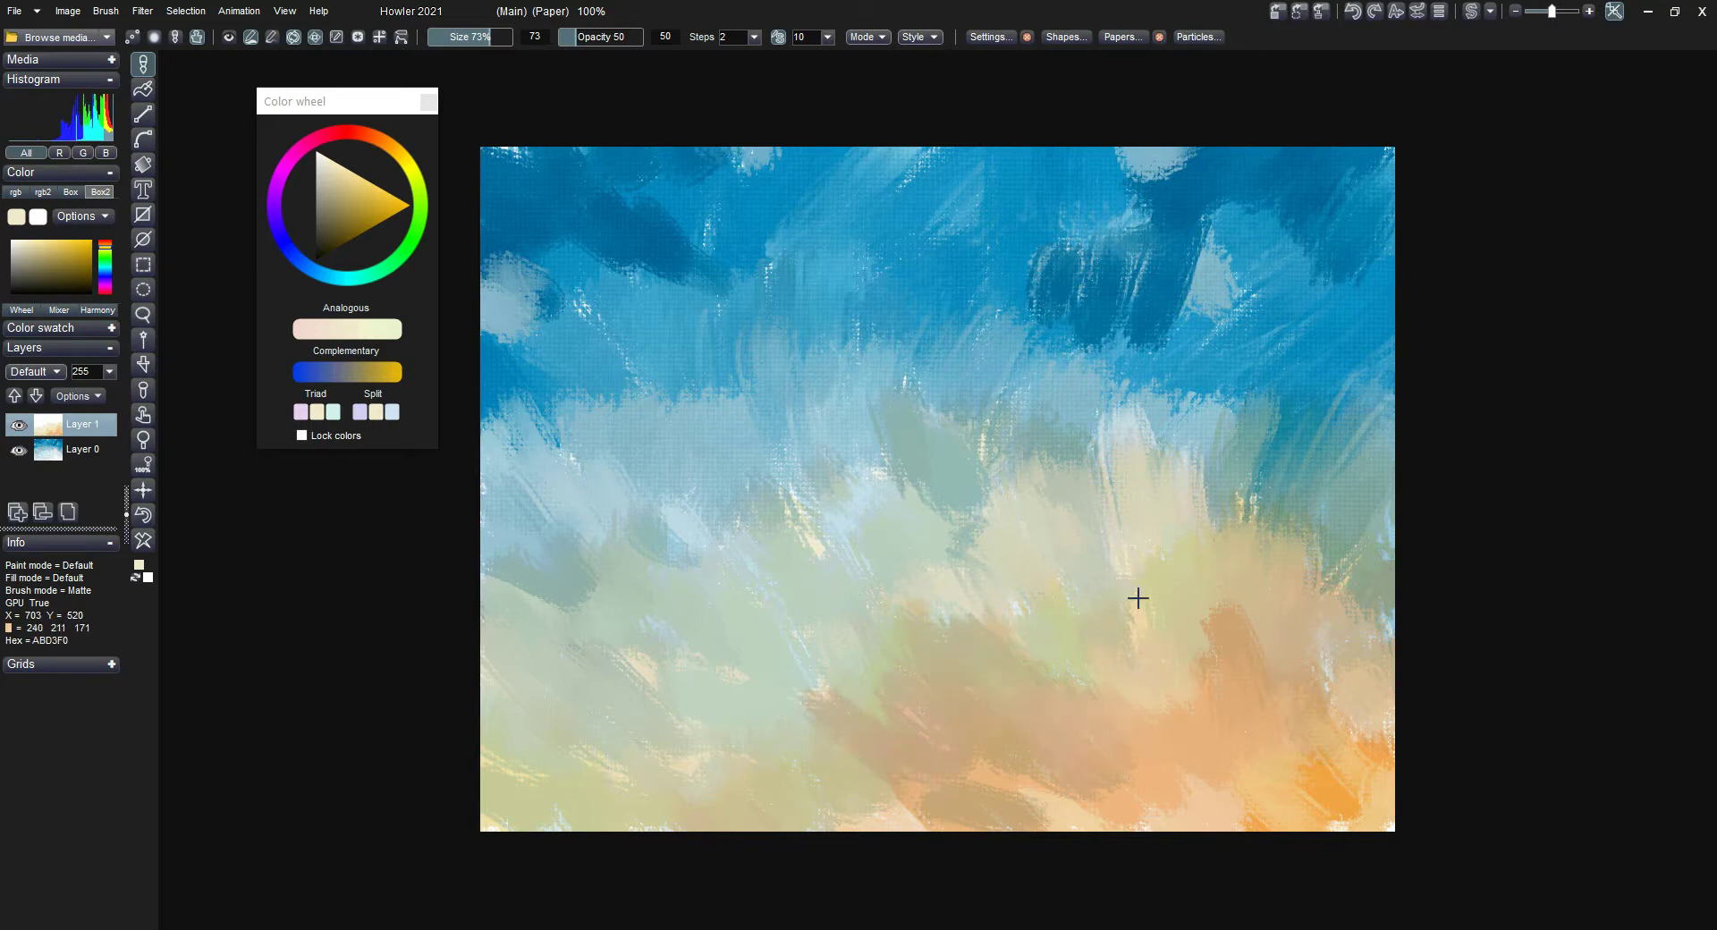
{"action": "left_click_drag", "start_coordinate": [1231, 655], "coordinate": [1285, 679]}
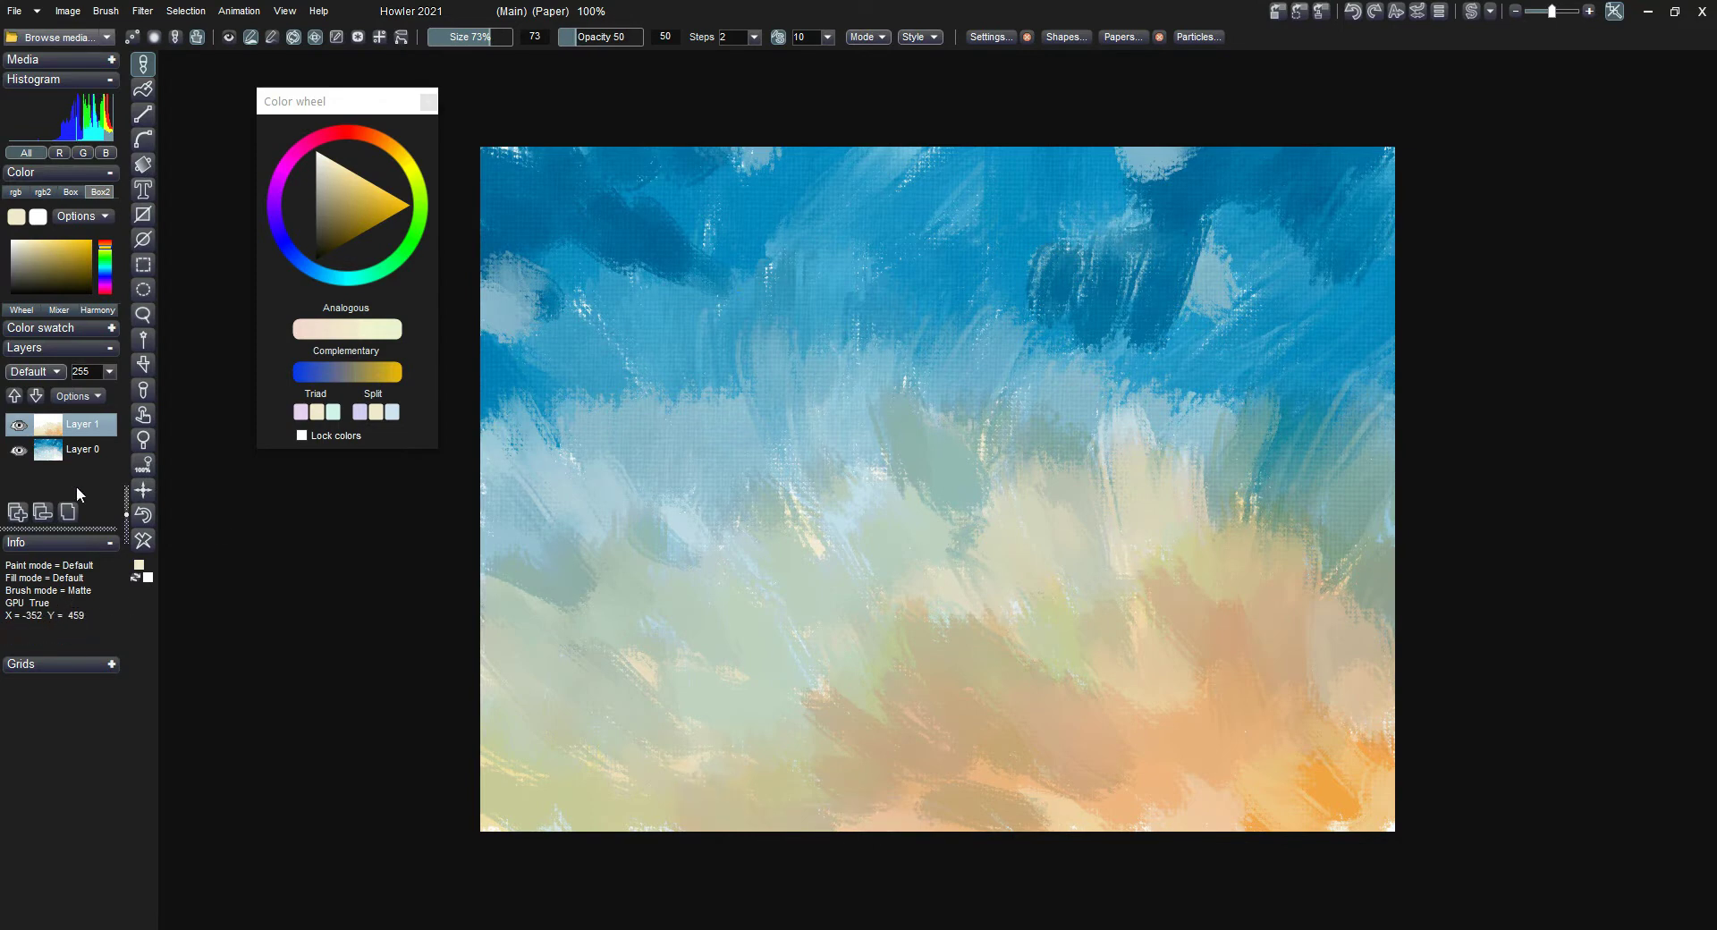
{"action": "left_click", "coordinate": [68, 512]}
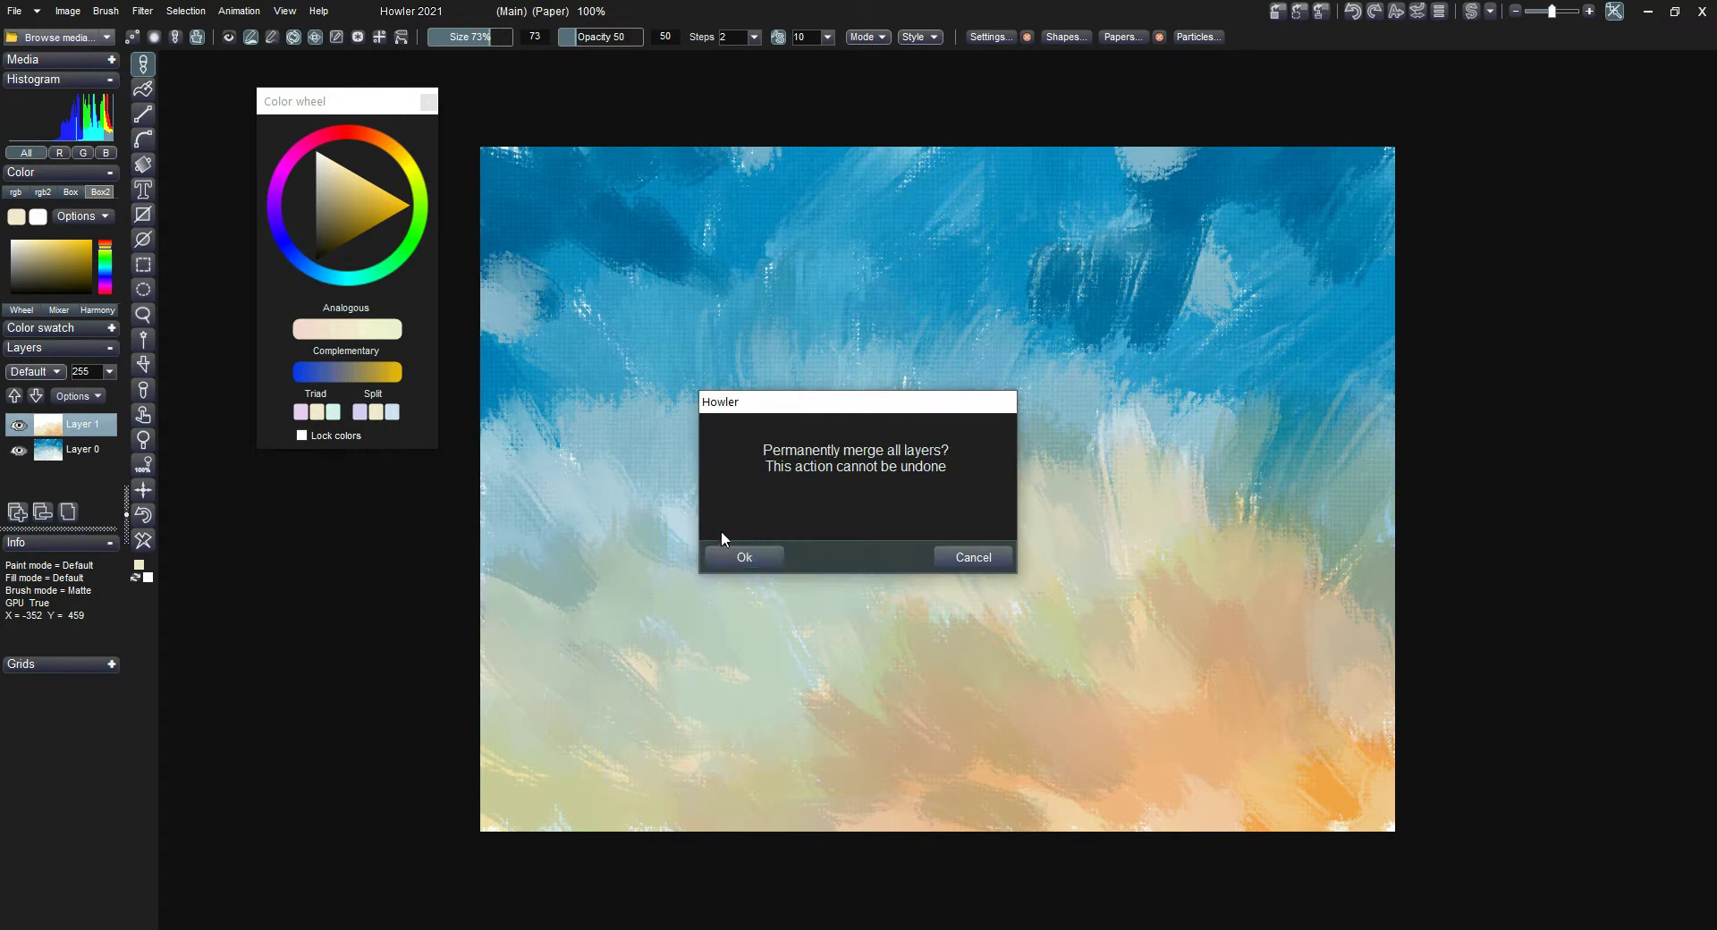
{"action": "left_click", "coordinate": [769, 556]}
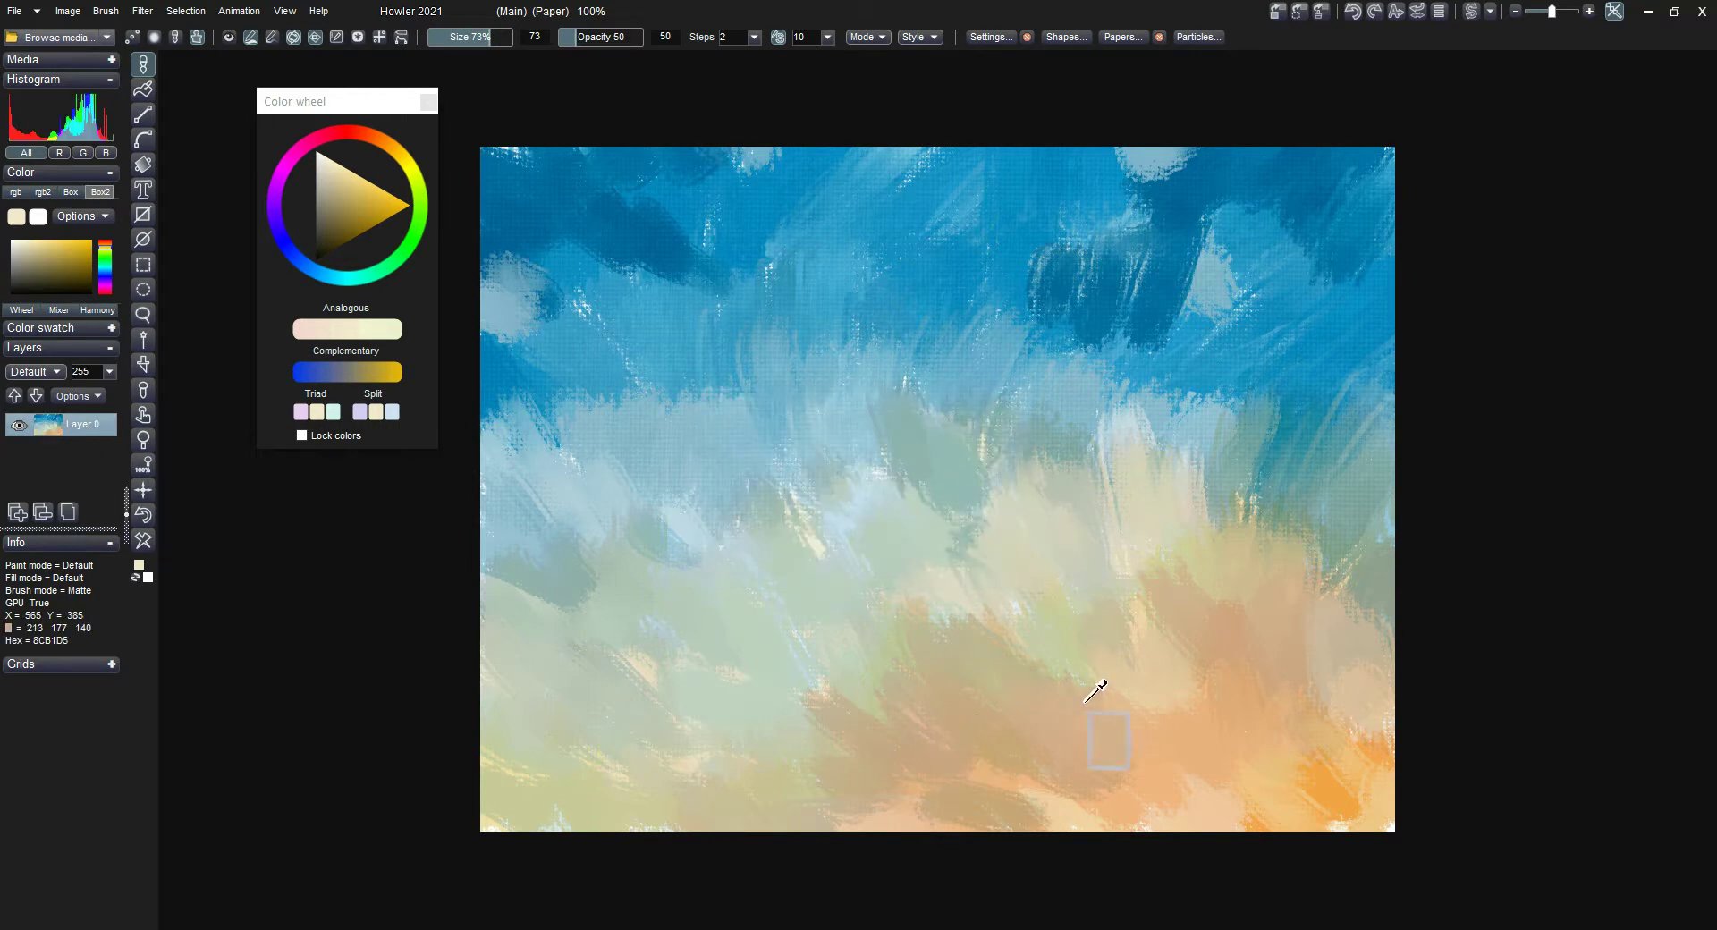
Sample tan and orange shades from the canvas and blend strokes over the glow's right side and centre.
{"action": "left_click", "coordinate": [1208, 640]}
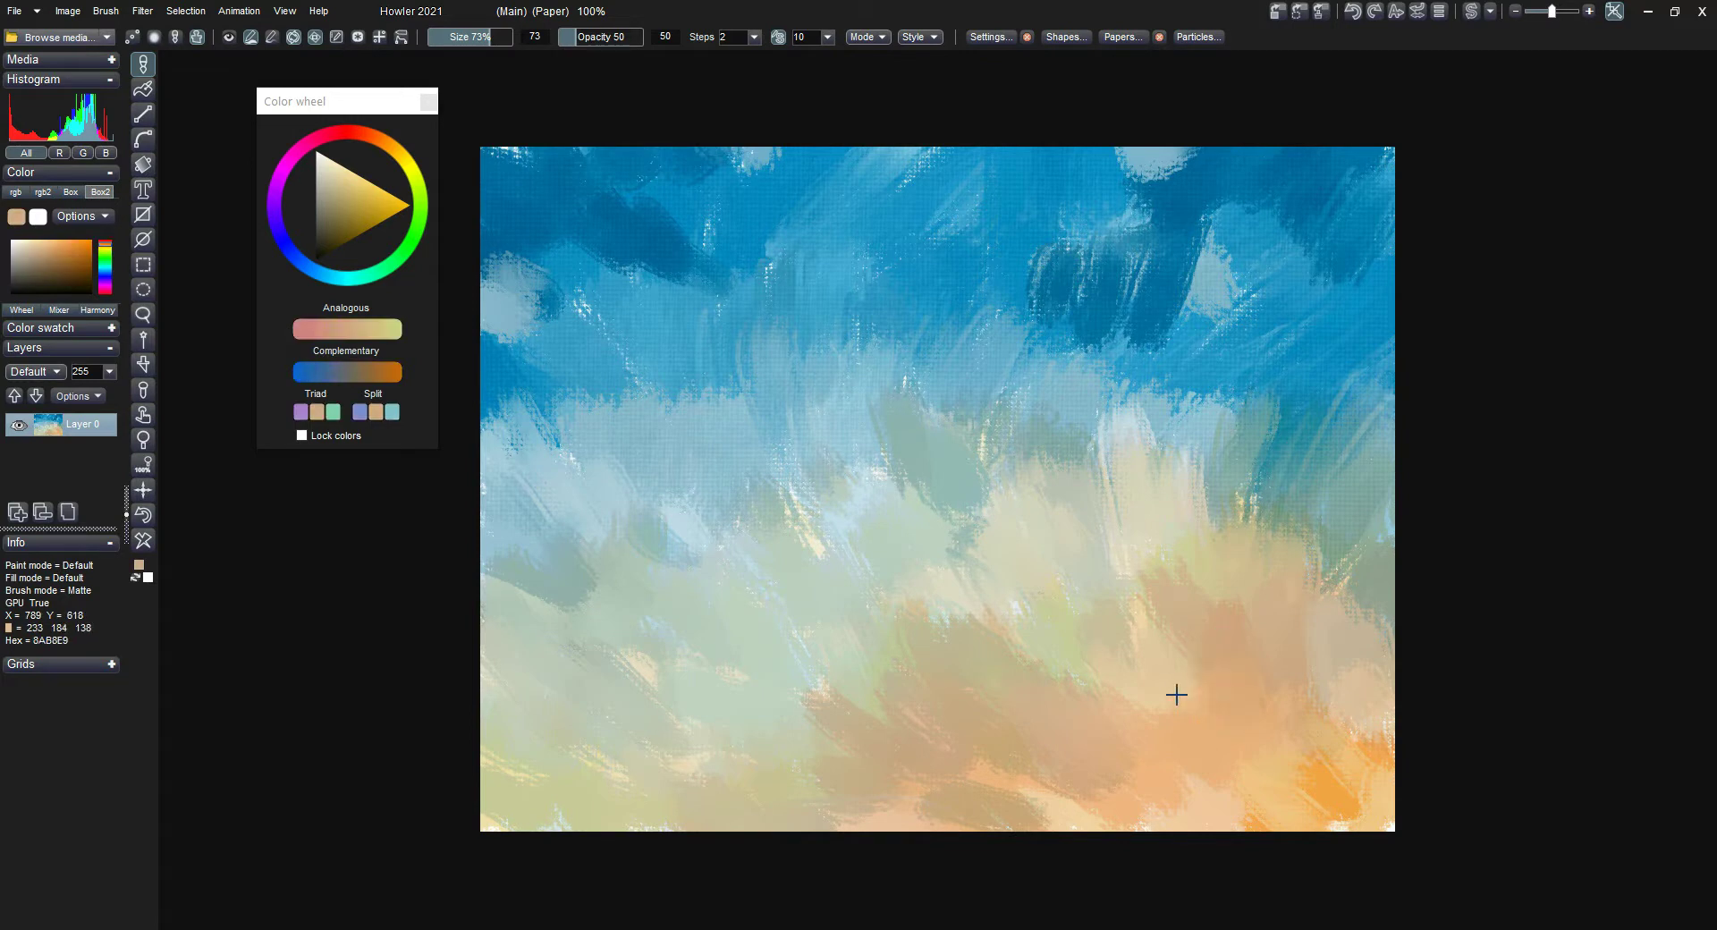
{"action": "left_click_drag", "start_coordinate": [1143, 636], "coordinate": [1204, 667]}
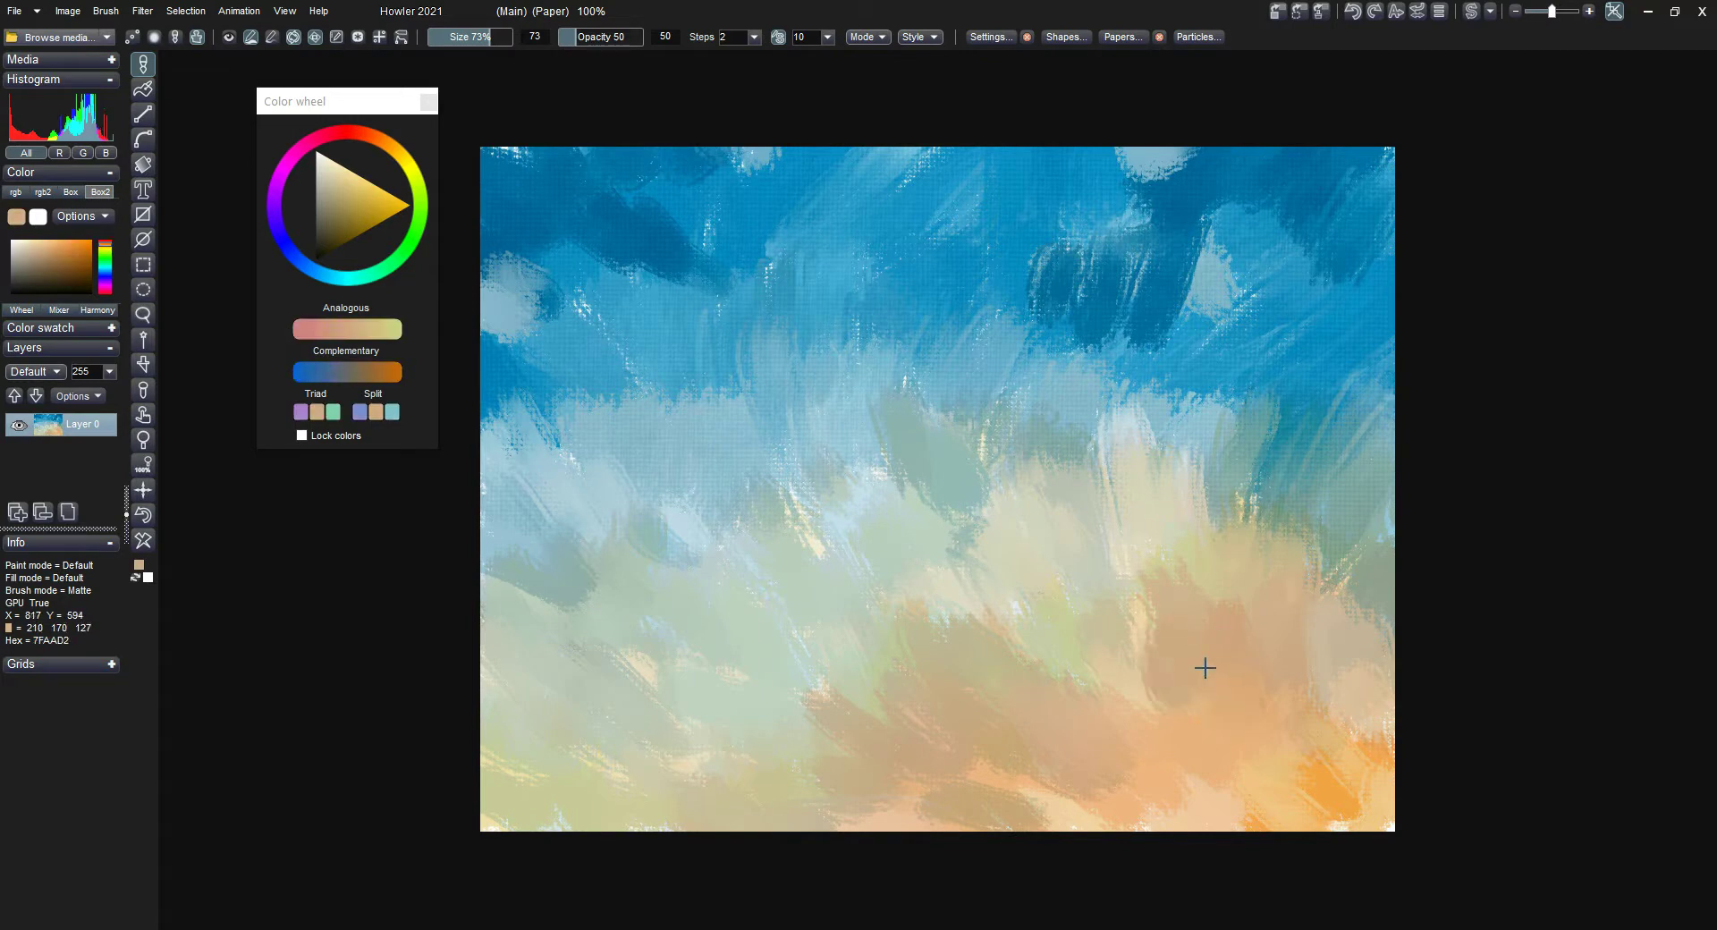
{"action": "left_click", "coordinate": [1263, 718]}
{"action": "mouse_move", "coordinate": [1339, 674]}
{"action": "left_mouse_down"}
{"action": "mouse_move", "coordinate": [1391, 693]}
{"action": "mouse_move", "coordinate": [1308, 616]}
{"action": "left_mouse_up"}
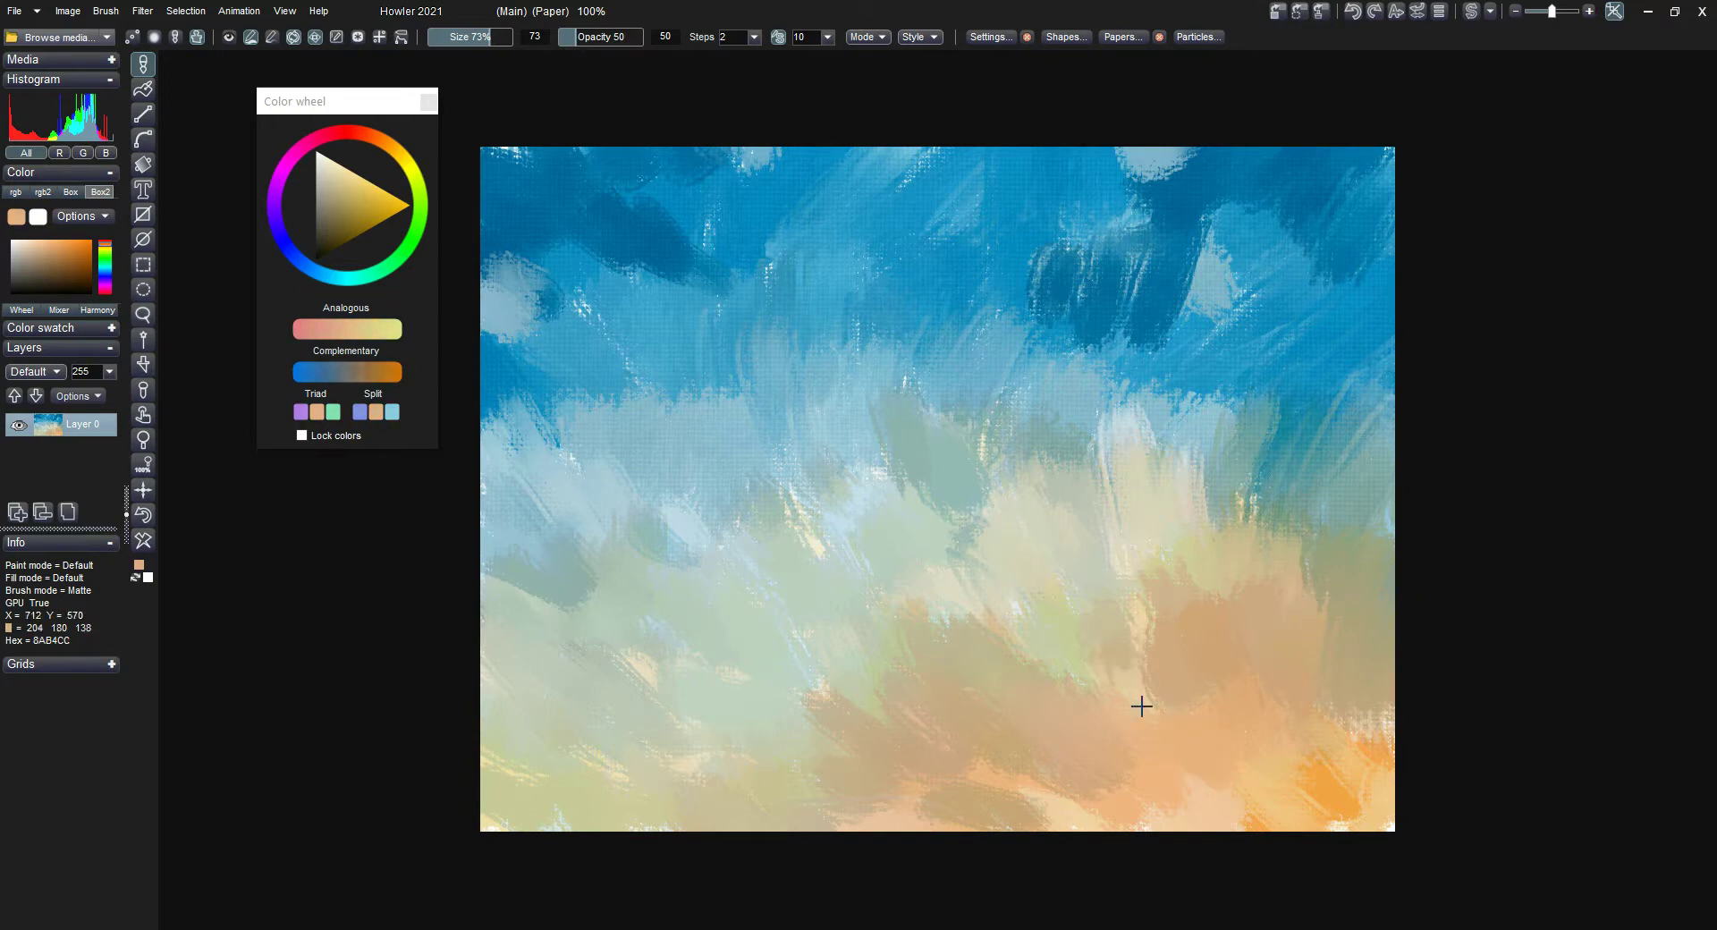
{"action": "right_click", "coordinate": [1127, 732]}
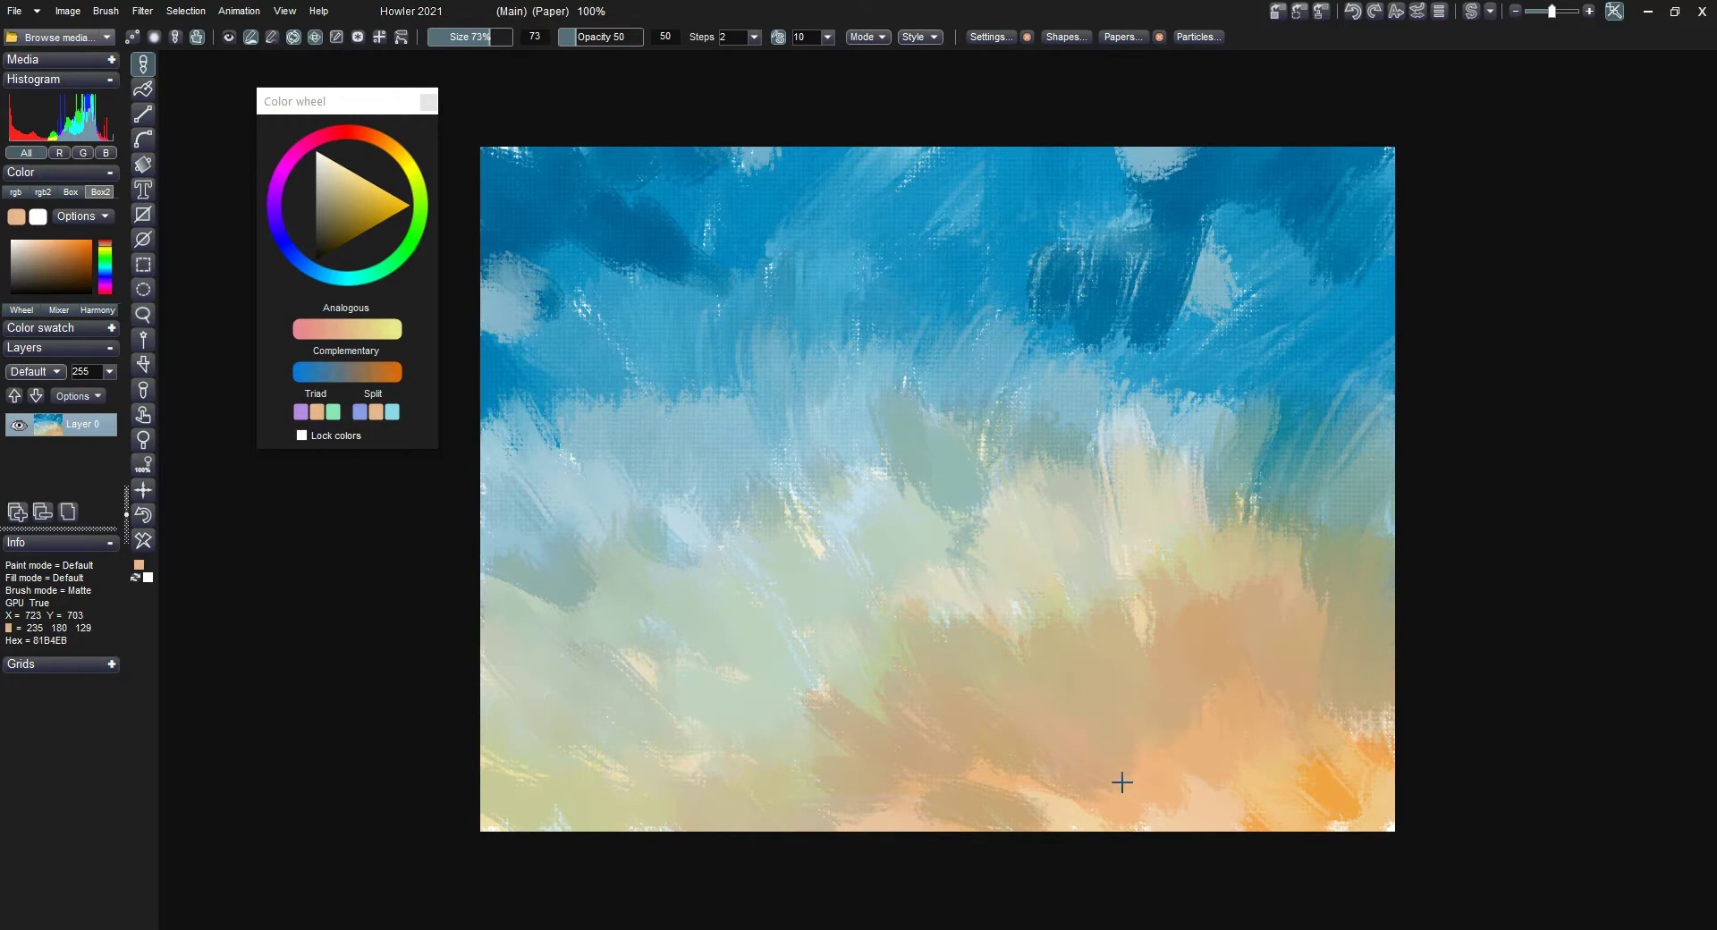
Sample olive and beige shades from the canvas and blend strokes along the upper edge of the orange glow.
{"action": "right_click", "coordinate": [975, 623]}
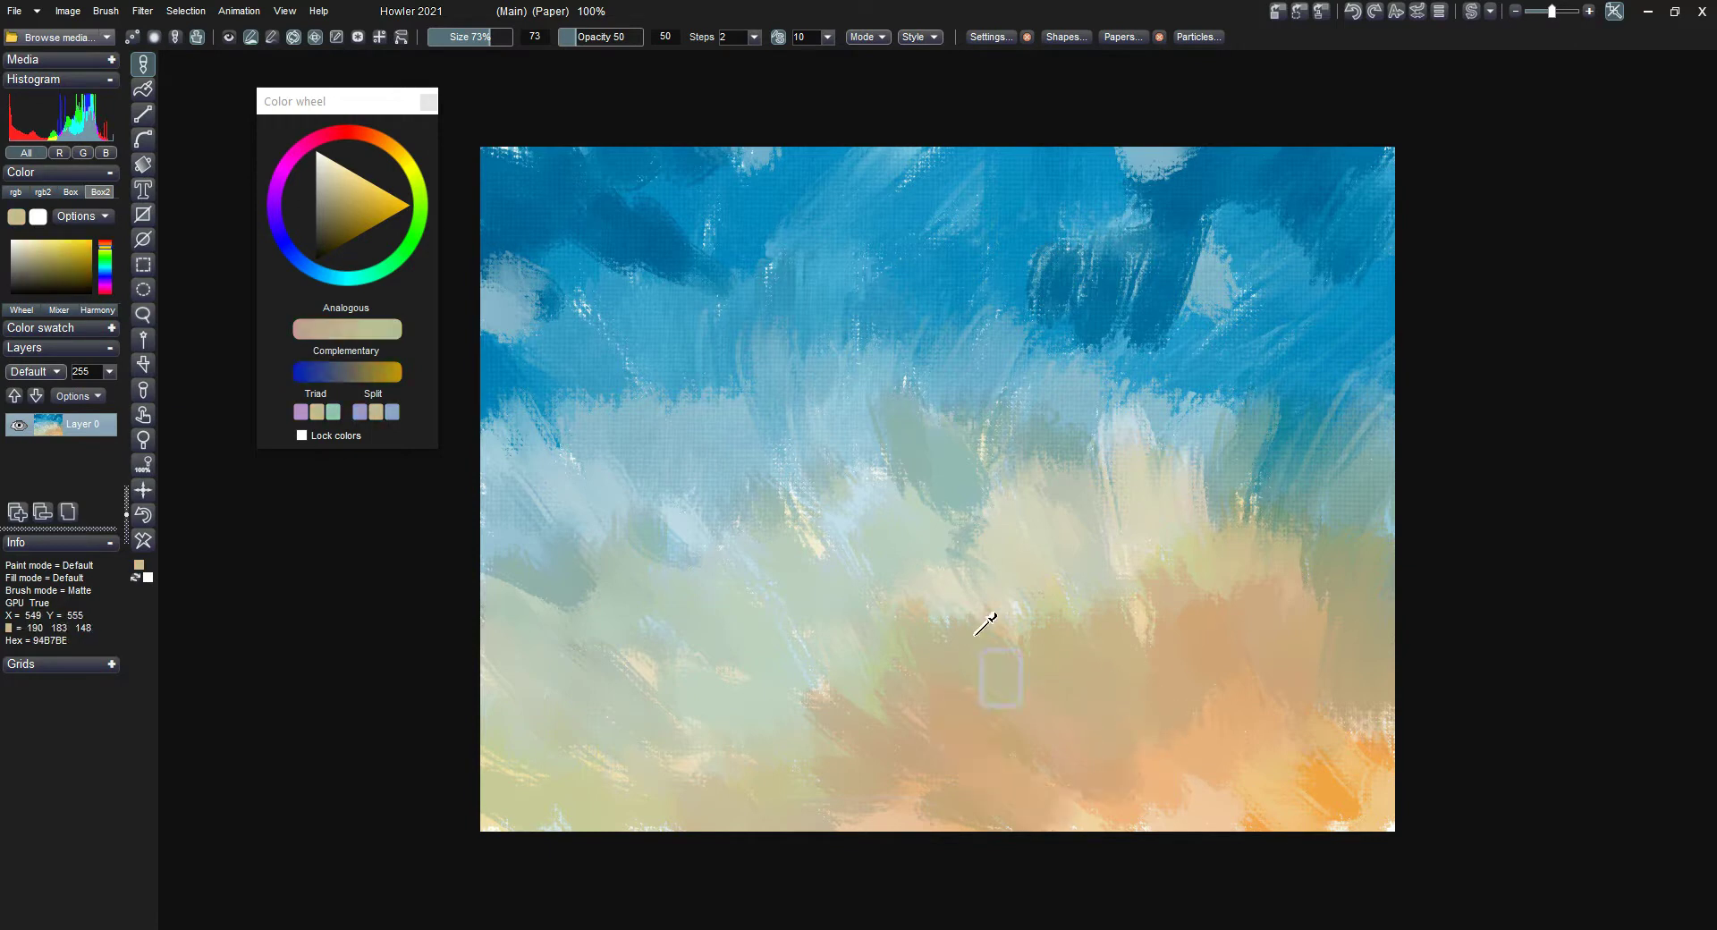
{"action": "left_click", "coordinate": [968, 583]}
{"action": "right_click", "coordinate": [952, 600]}
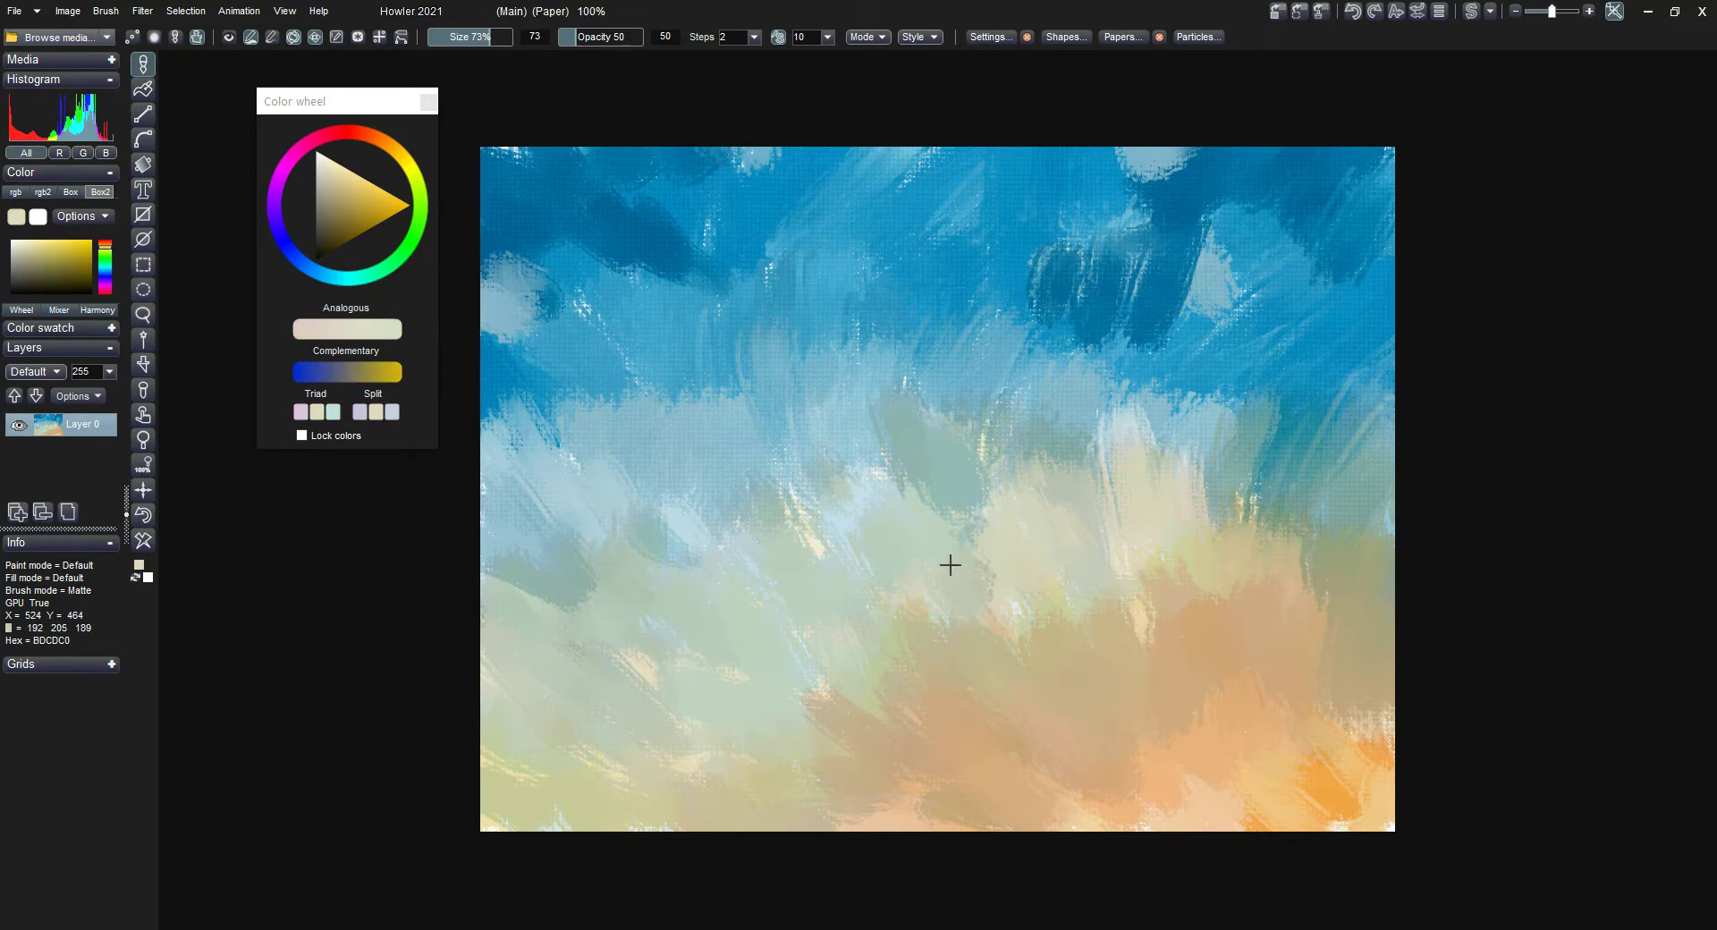
{"action": "mouse_move", "coordinate": [954, 574]}
{"action": "left_mouse_down"}
{"action": "mouse_move", "coordinate": [1053, 570]}
{"action": "mouse_move", "coordinate": [1199, 490]}
{"action": "mouse_move", "coordinate": [1302, 573]}
{"action": "left_mouse_up"}
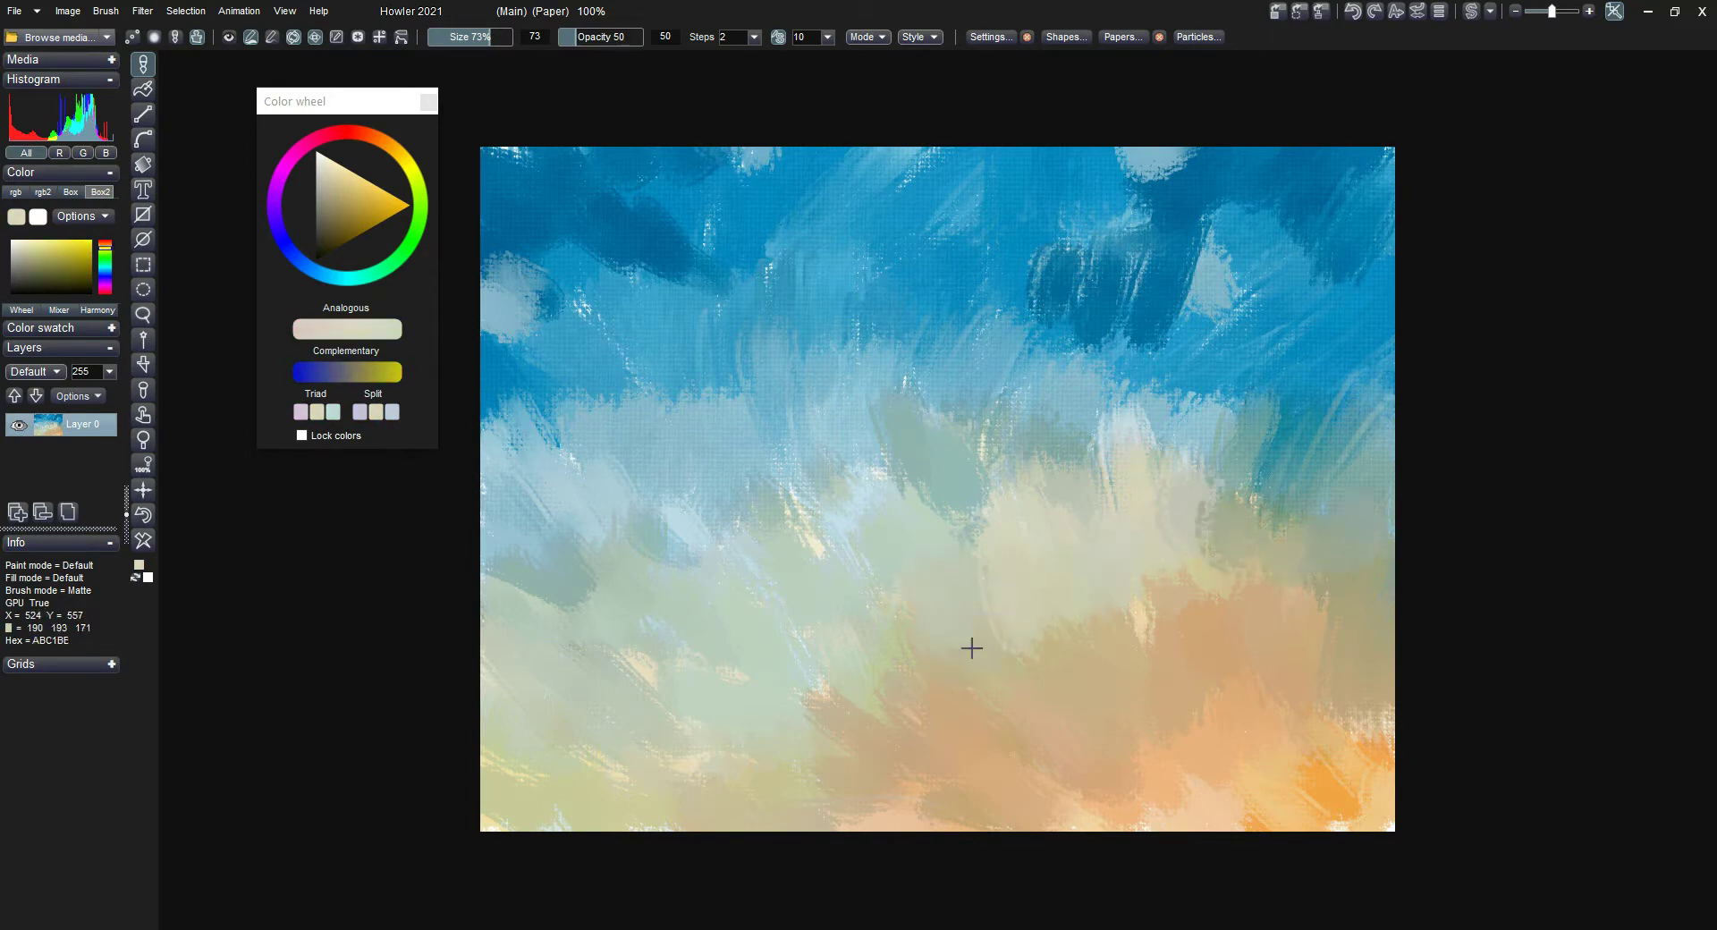
Blend sampled tan and grey-green strokes from the glow's left edge into the lower left clouds.
{"action": "left_click_drag", "start_coordinate": [910, 687], "coordinate": [794, 653]}
{"action": "mouse_move", "coordinate": [843, 768]}
{"action": "left_mouse_down"}
{"action": "mouse_move", "coordinate": [884, 699]}
{"action": "mouse_move", "coordinate": [774, 644]}
{"action": "mouse_move", "coordinate": [808, 710]}
{"action": "mouse_move", "coordinate": [746, 760]}
{"action": "left_mouse_up"}
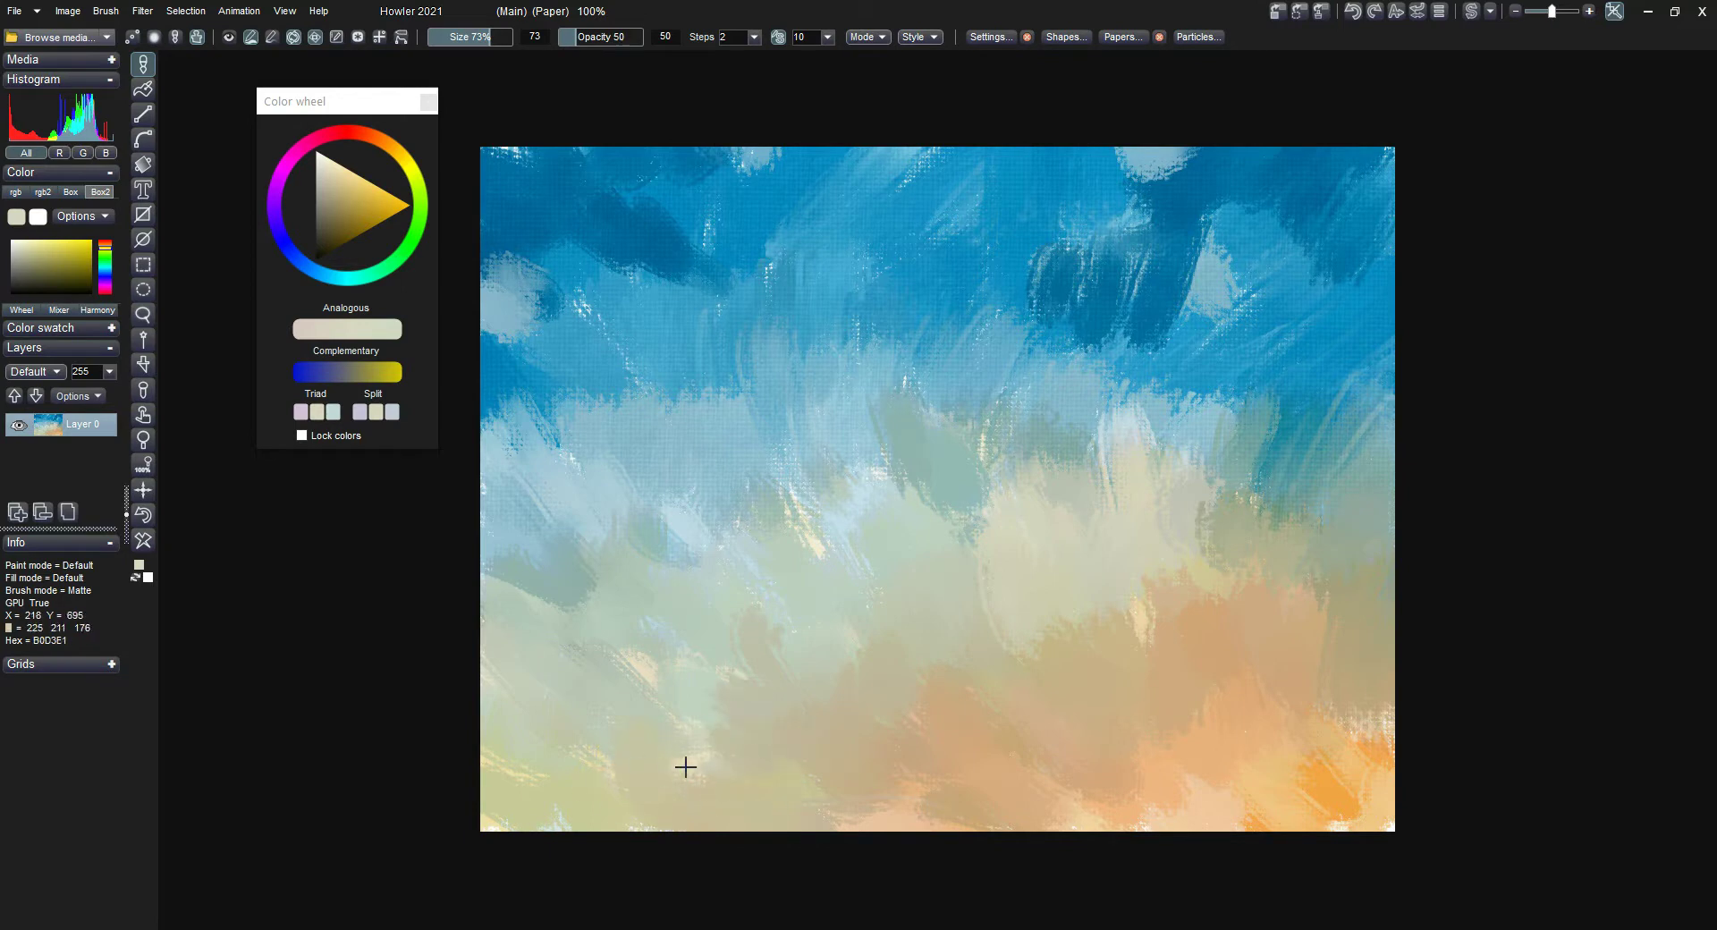
{"action": "left_click", "coordinate": [815, 638]}
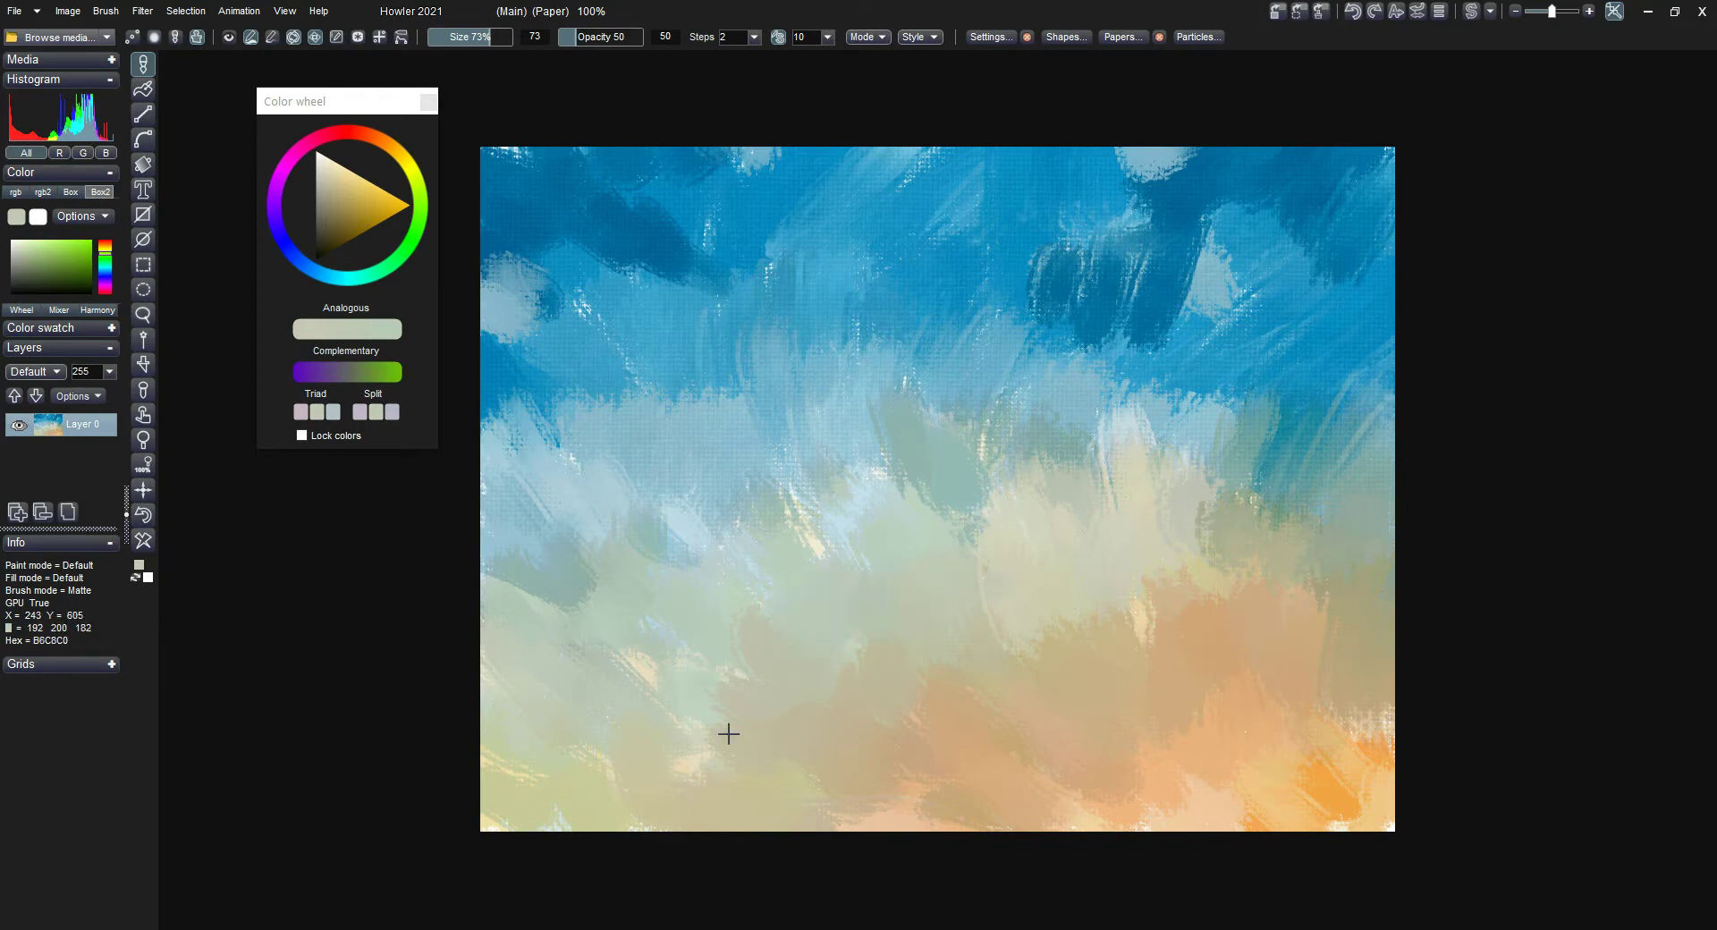
{"action": "left_click", "coordinate": [789, 590]}
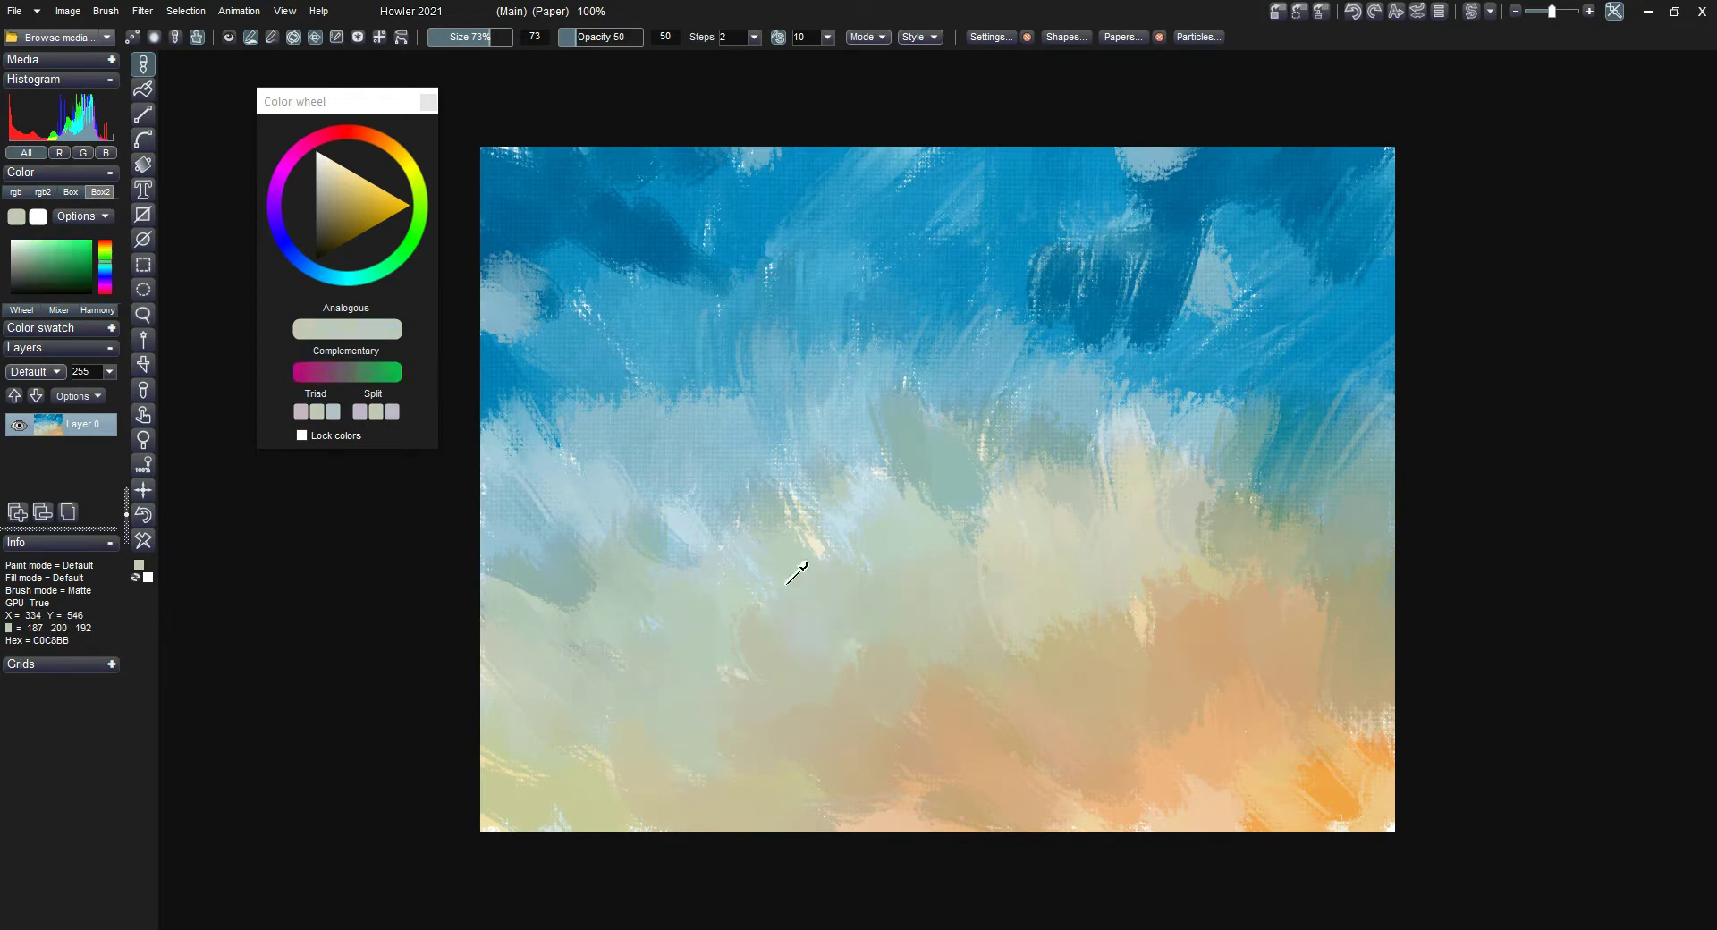
Blend grey-green and grey-blue strokes sampled from the canvas across the clouds and the middle band of sky.
{"action": "mouse_move", "coordinate": [1002, 547]}
{"action": "left_mouse_down"}
{"action": "mouse_move", "coordinate": [1141, 521]}
{"action": "mouse_move", "coordinate": [1210, 559]}
{"action": "mouse_move", "coordinate": [1306, 530]}
{"action": "left_mouse_up"}
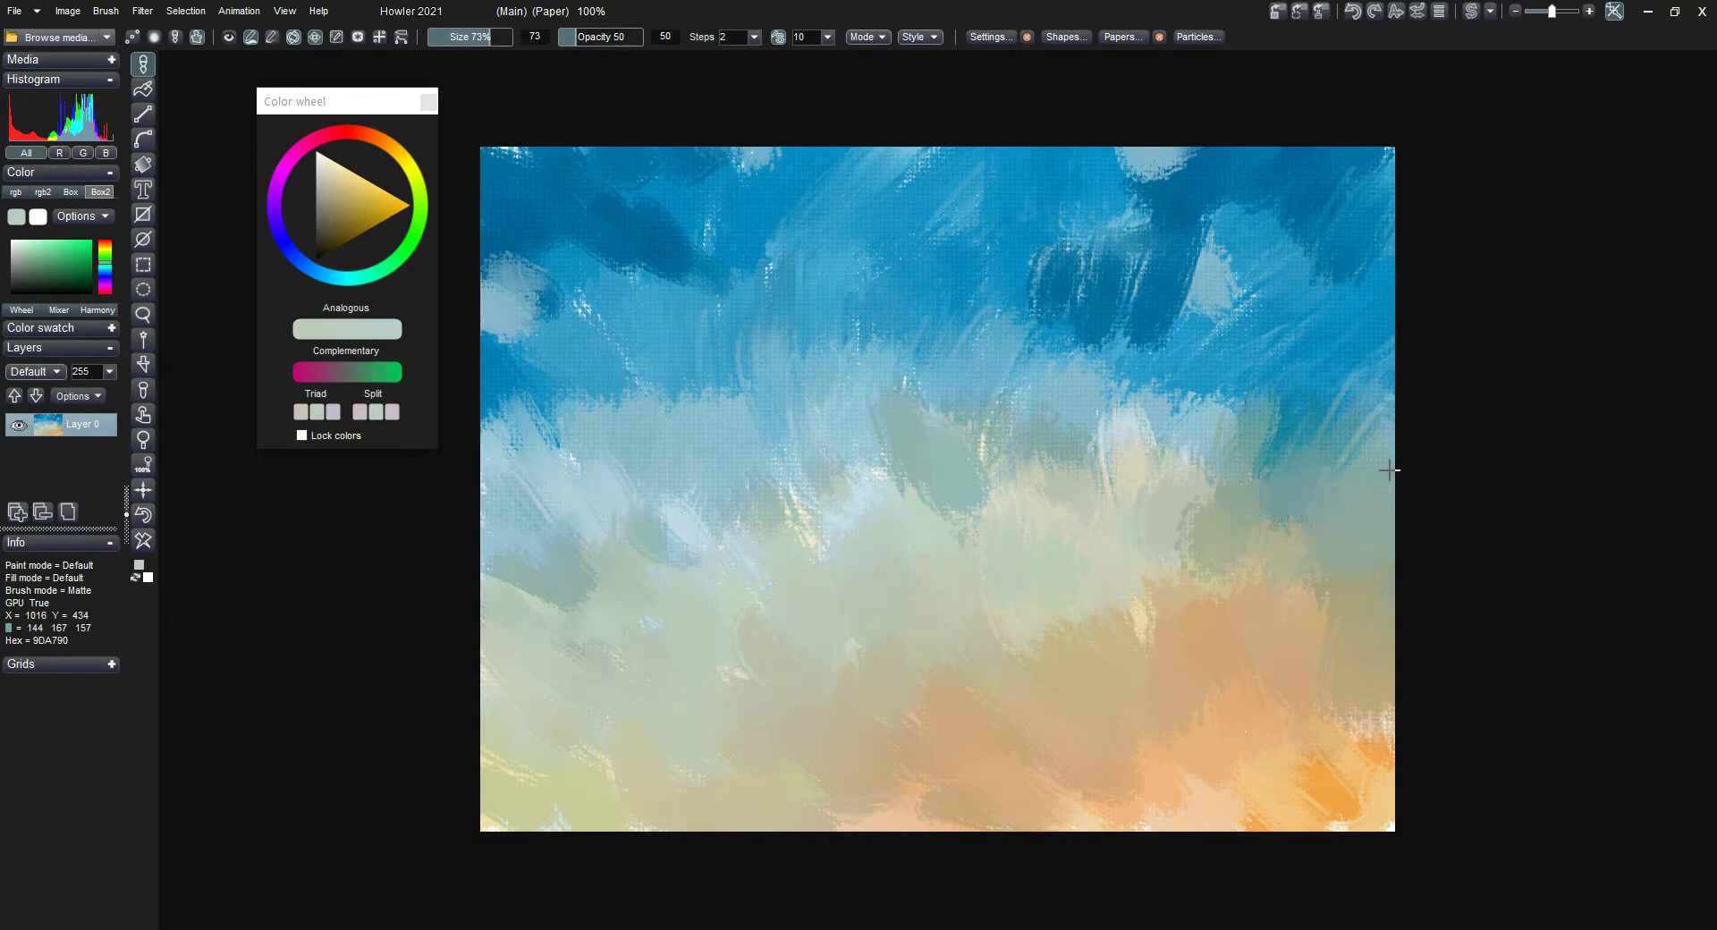
{"action": "mouse_move", "coordinate": [1355, 427]}
{"action": "left_mouse_down"}
{"action": "mouse_move", "coordinate": [1274, 429]}
{"action": "mouse_move", "coordinate": [1171, 393]}
{"action": "mouse_move", "coordinate": [1153, 421]}
{"action": "mouse_move", "coordinate": [1318, 369]}
{"action": "mouse_move", "coordinate": [1226, 319]}
{"action": "mouse_move", "coordinate": [1138, 411]}
{"action": "mouse_move", "coordinate": [1159, 428]}
{"action": "mouse_move", "coordinate": [1108, 424]}
{"action": "mouse_move", "coordinate": [1016, 484]}
{"action": "mouse_move", "coordinate": [951, 363]}
{"action": "mouse_move", "coordinate": [981, 454]}
{"action": "mouse_move", "coordinate": [953, 379]}
{"action": "mouse_move", "coordinate": [994, 349]}
{"action": "mouse_move", "coordinate": [858, 401]}
{"action": "mouse_move", "coordinate": [874, 349]}
{"action": "mouse_move", "coordinate": [870, 485]}
{"action": "mouse_move", "coordinate": [774, 473]}
{"action": "mouse_move", "coordinate": [711, 375]}
{"action": "mouse_move", "coordinate": [674, 471]}
{"action": "mouse_move", "coordinate": [567, 506]}
{"action": "mouse_move", "coordinate": [557, 538]}
{"action": "mouse_move", "coordinate": [570, 594]}
{"action": "mouse_move", "coordinate": [641, 501]}
{"action": "mouse_move", "coordinate": [736, 536]}
{"action": "mouse_move", "coordinate": [808, 532]}
{"action": "mouse_move", "coordinate": [983, 418]}
{"action": "mouse_move", "coordinate": [1070, 450]}
{"action": "mouse_move", "coordinate": [1035, 459]}
{"action": "left_mouse_up"}
{"action": "right_click", "coordinate": [1122, 414]}
{"action": "left_click", "coordinate": [858, 426], "text": "alt"}
{"action": "left_click", "coordinate": [892, 513]}
{"action": "scroll", "coordinate": [988, 344], "scroll_direction": "down", "scroll_amount": 5}
{"action": "left_click", "coordinate": [145, 465]}
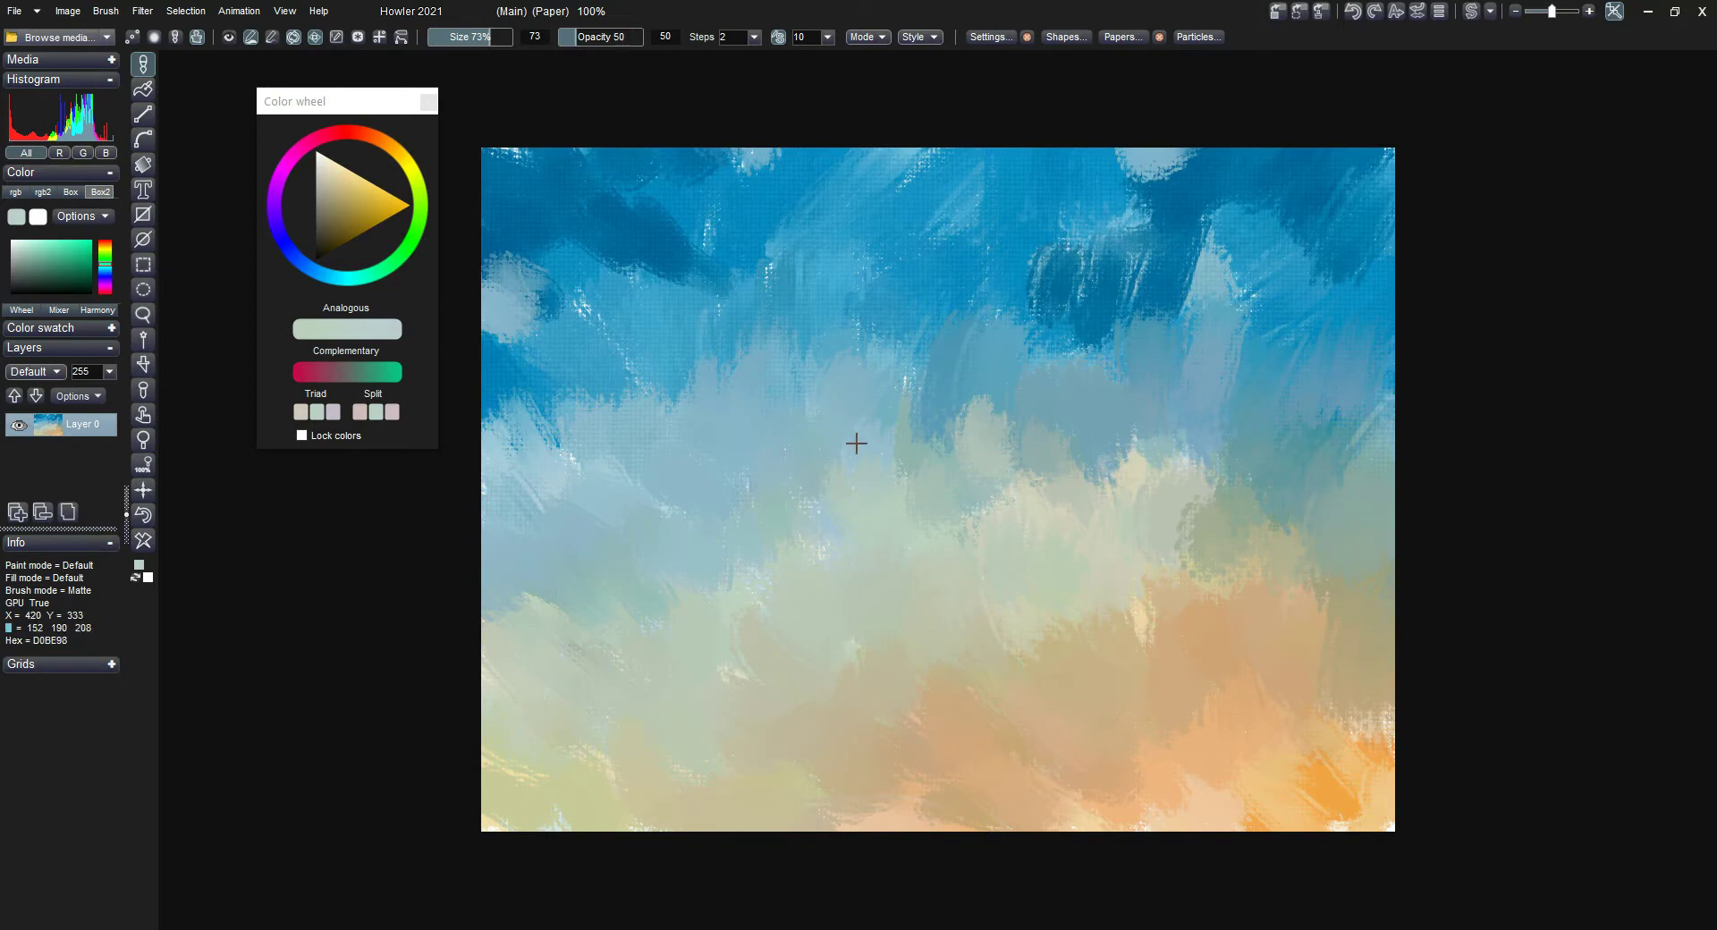
Sample blue shades from the canvas and paint over the cloud patch and streaks in the upper left sky.
{"action": "left_click", "coordinate": [862, 394]}
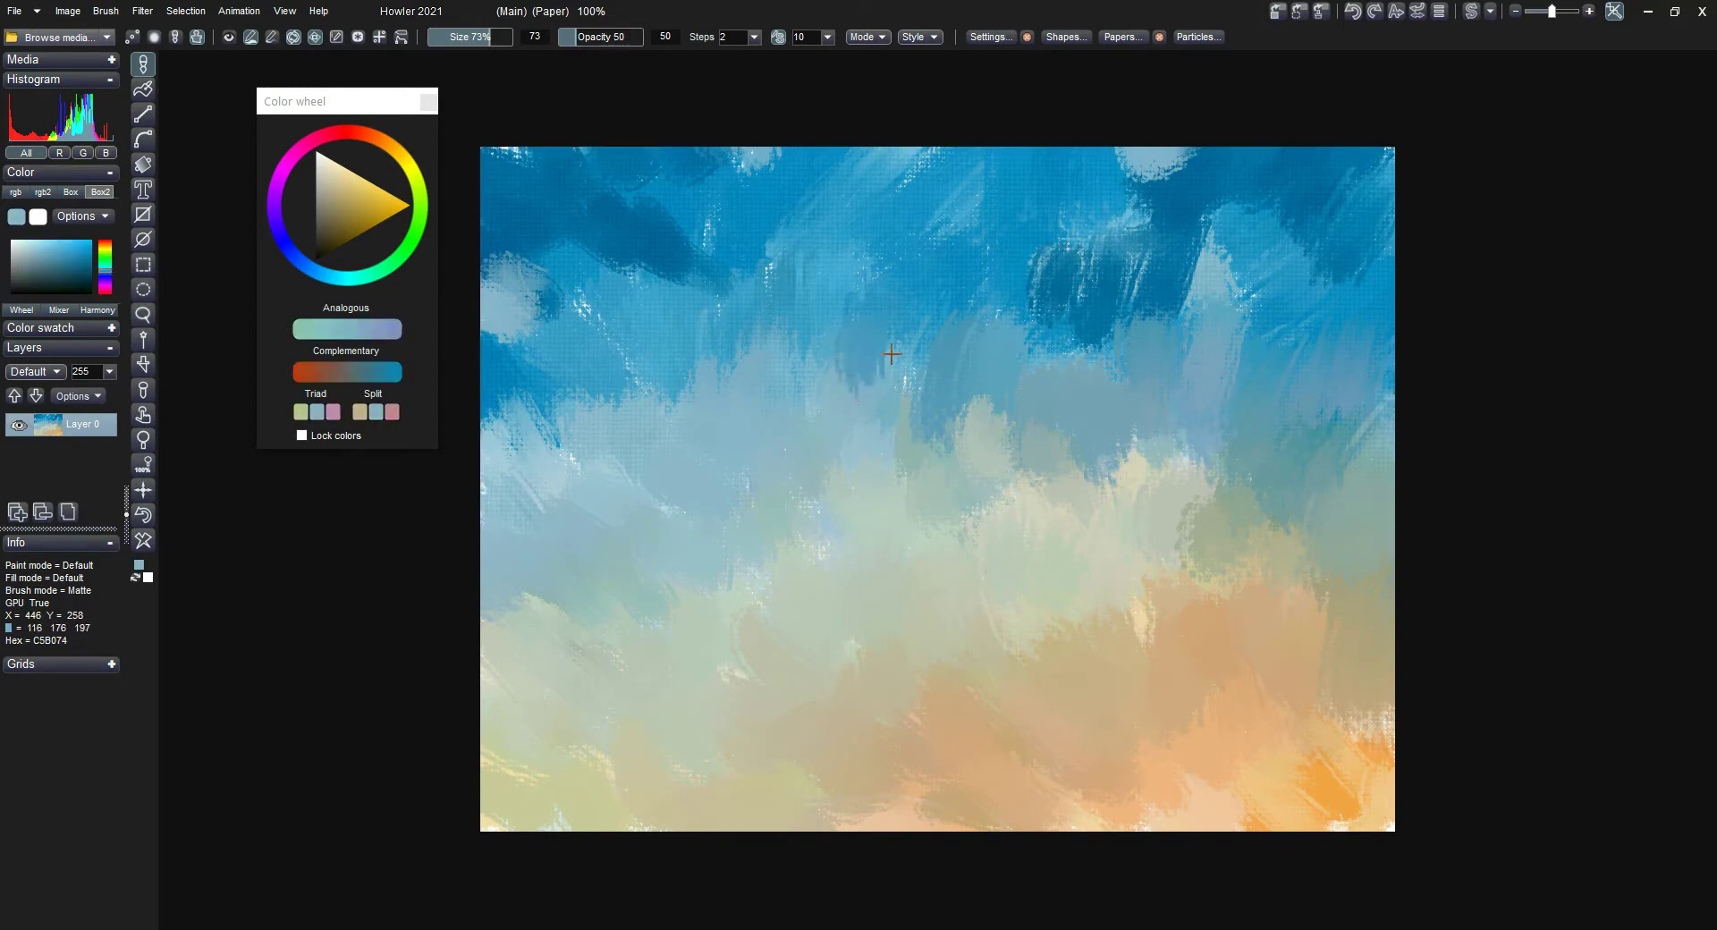
{"action": "mouse_move", "coordinate": [818, 382]}
{"action": "left_mouse_down"}
{"action": "mouse_move", "coordinate": [655, 411]}
{"action": "mouse_move", "coordinate": [576, 393]}
{"action": "mouse_move", "coordinate": [519, 342]}
{"action": "left_mouse_up"}
{"action": "left_click", "coordinate": [732, 336]}
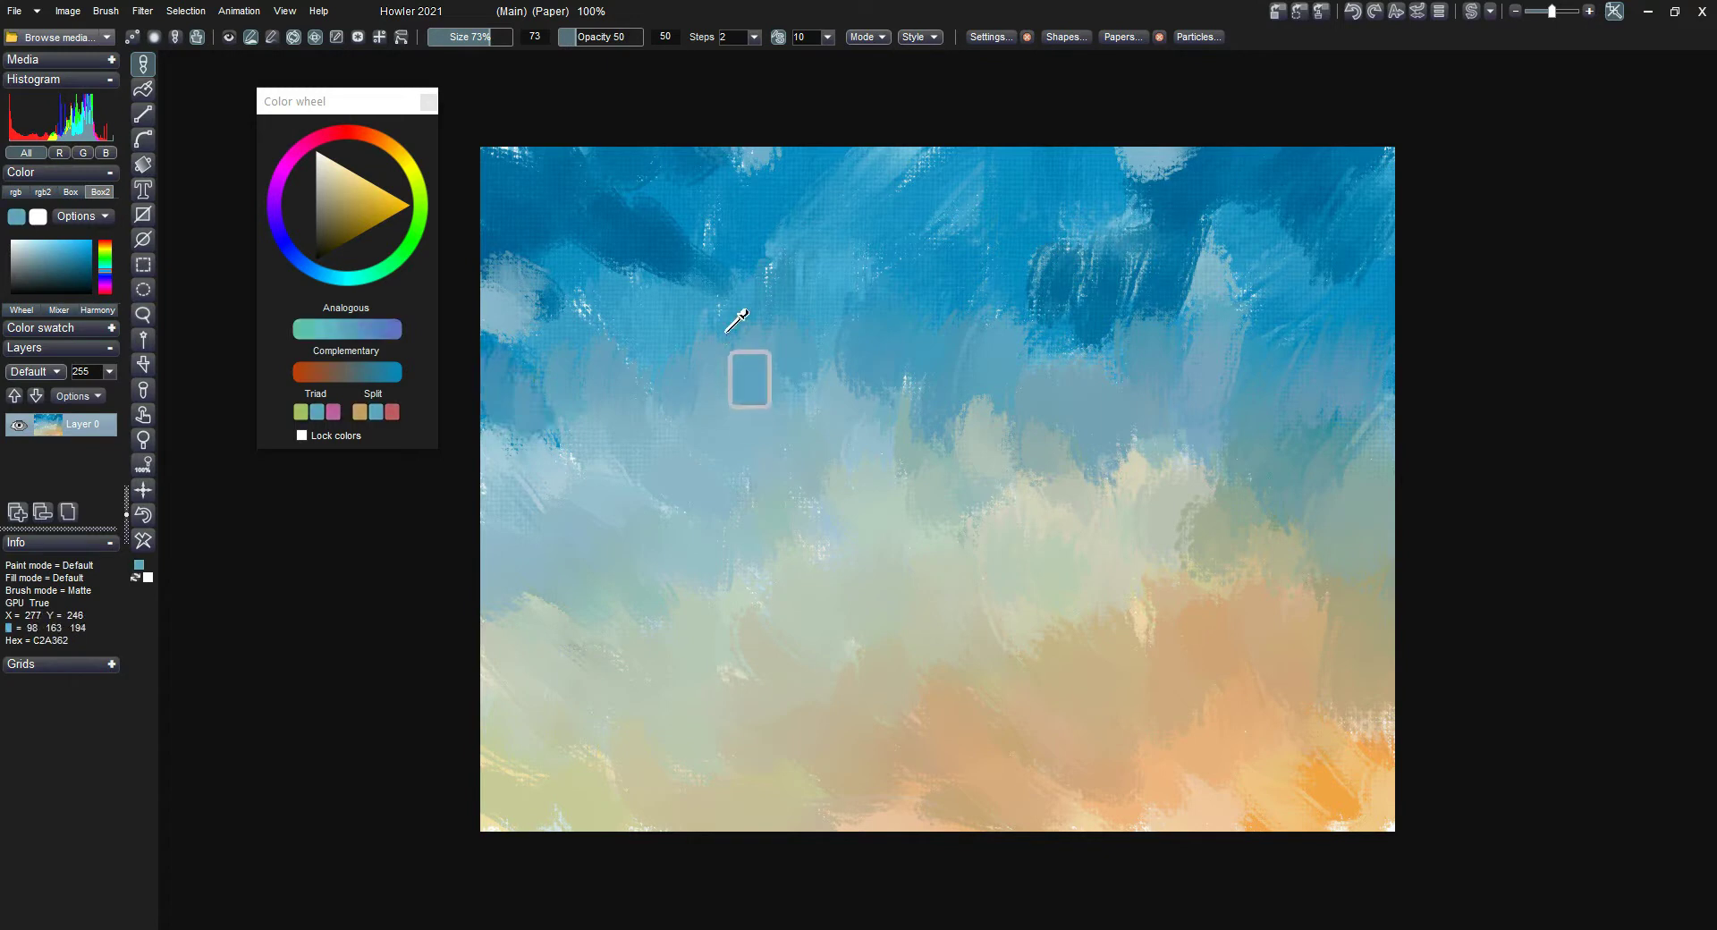
{"action": "mouse_move", "coordinate": [663, 367]}
{"action": "left_mouse_down"}
{"action": "mouse_move", "coordinate": [553, 288]}
{"action": "mouse_move", "coordinate": [480, 319]}
{"action": "mouse_move", "coordinate": [496, 344]}
{"action": "left_mouse_up"}
{"action": "mouse_move", "coordinate": [609, 318]}
{"action": "left_mouse_down"}
{"action": "mouse_move", "coordinate": [690, 265]}
{"action": "mouse_move", "coordinate": [631, 201]}
{"action": "mouse_move", "coordinate": [742, 165]}
{"action": "mouse_move", "coordinate": [615, 264]}
{"action": "mouse_move", "coordinate": [528, 257]}
{"action": "mouse_move", "coordinate": [554, 313]}
{"action": "left_mouse_up"}
Sample mid-blue from the canvas and blend strokes into the upper centre and upper right sky.
{"action": "right_click", "coordinate": [925, 366]}
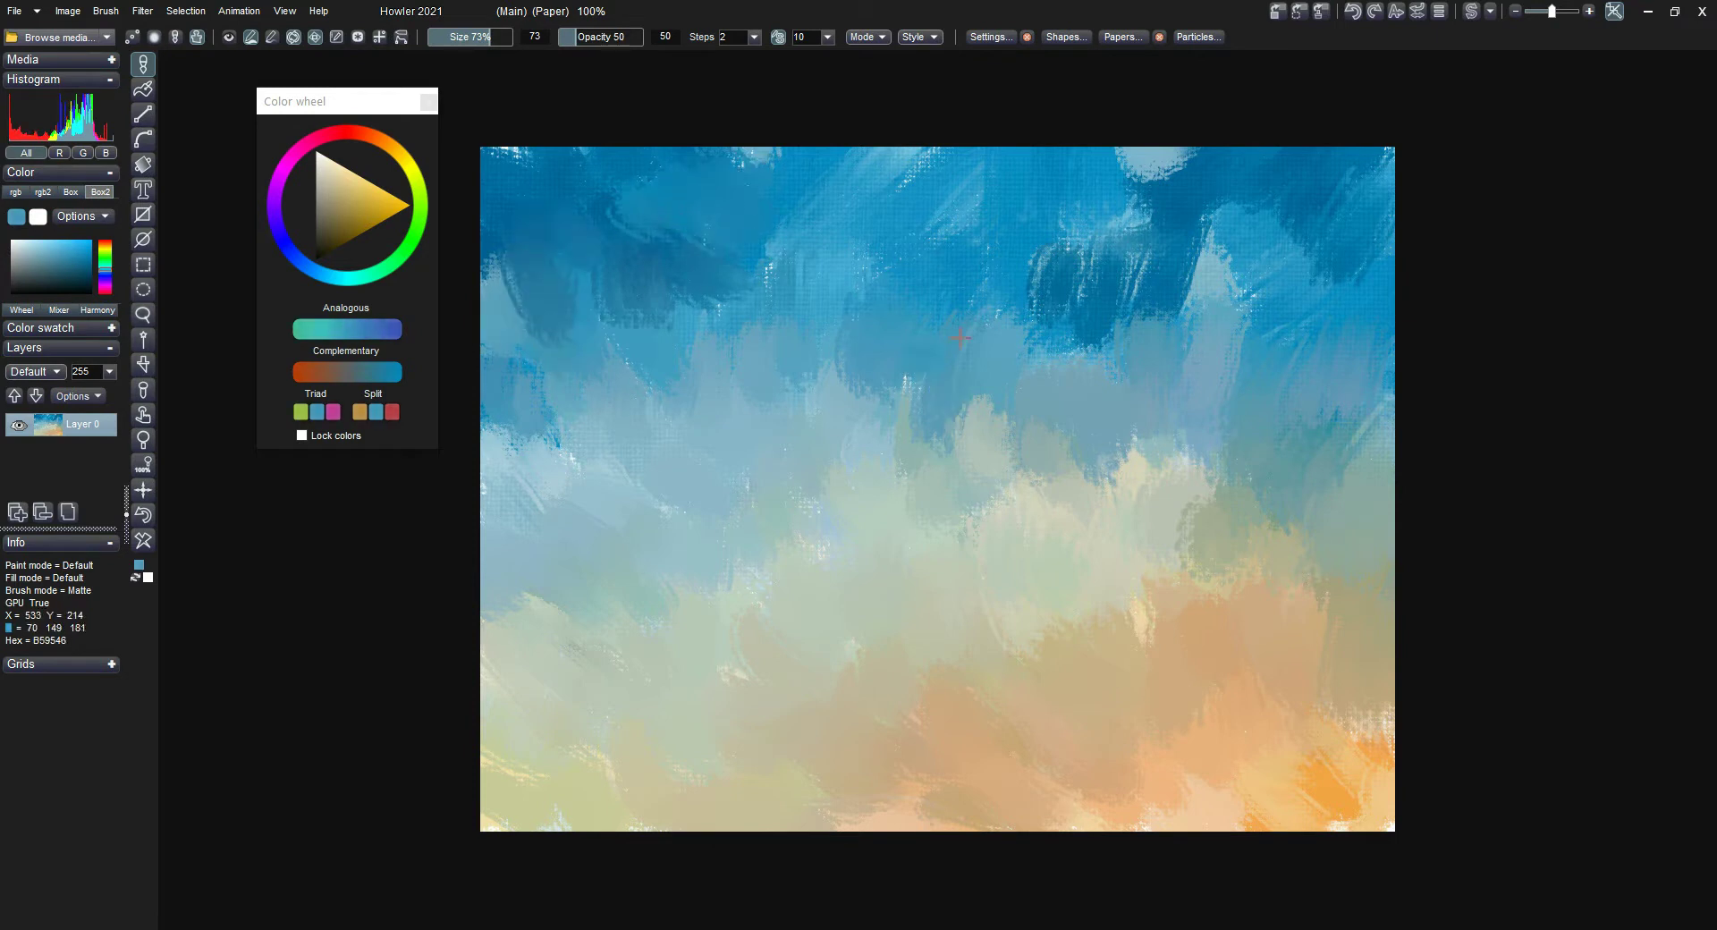
{"action": "left_click_drag", "start_coordinate": [991, 306], "coordinate": [1002, 319]}
{"action": "left_click_drag", "start_coordinate": [1180, 224], "coordinate": [1252, 279]}
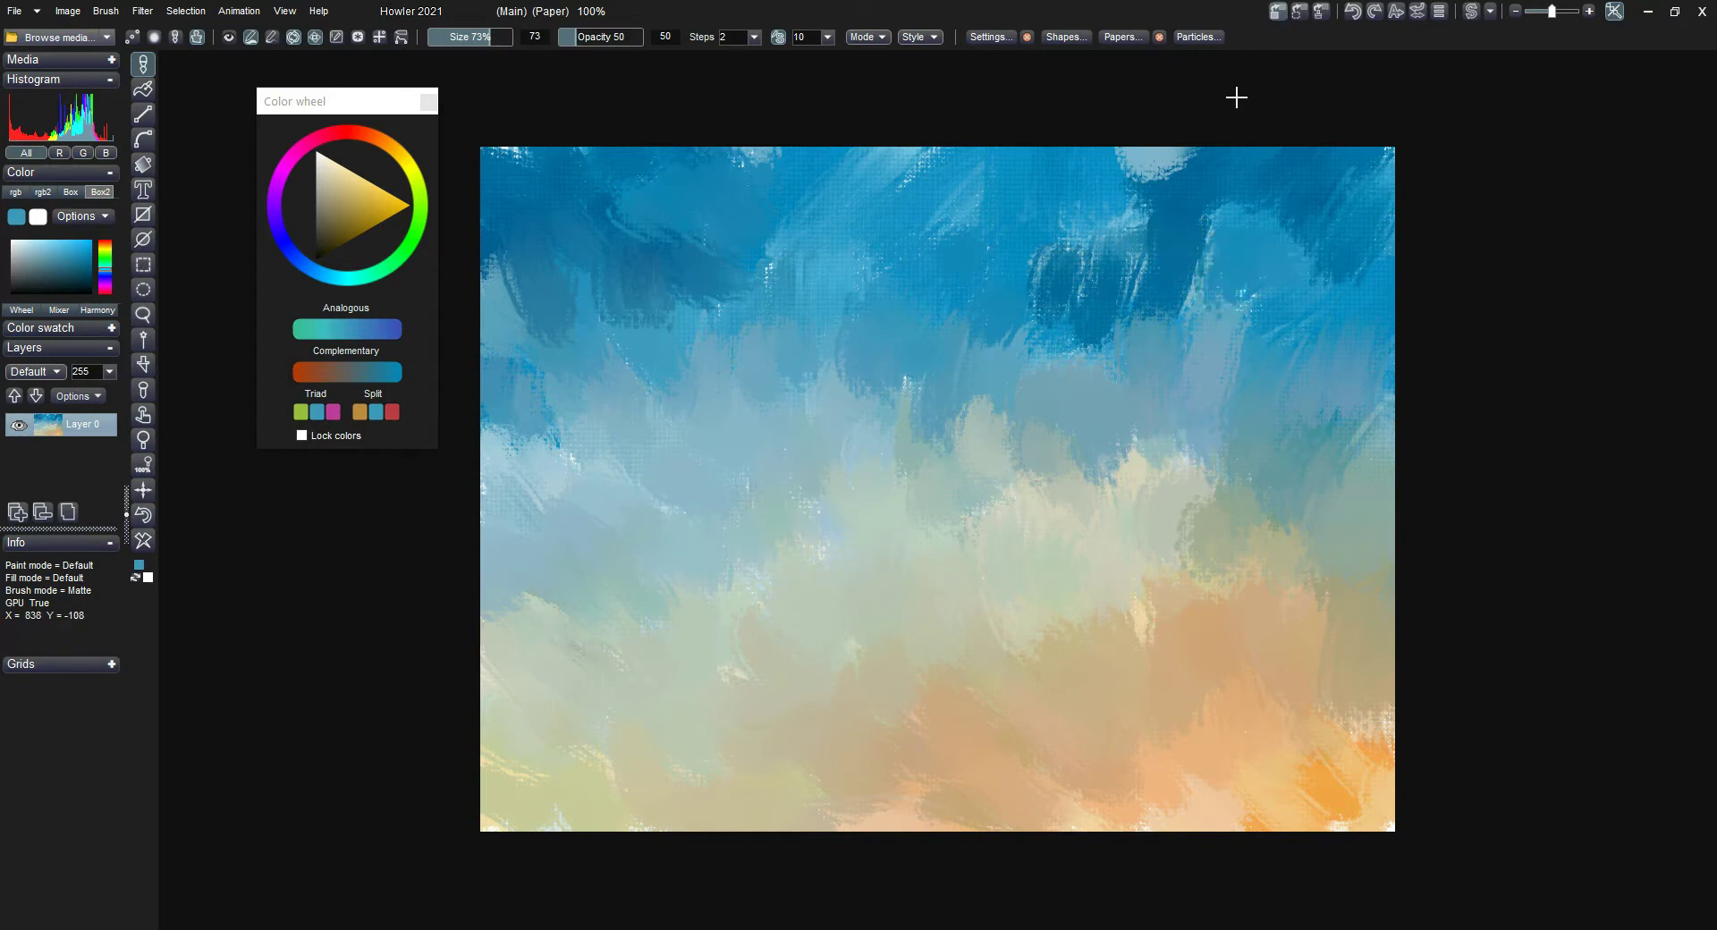
Store a copy of the painted sky and apply the Color FX filter with a red colour attribute.
{"action": "left_click", "coordinate": [1272, 12]}
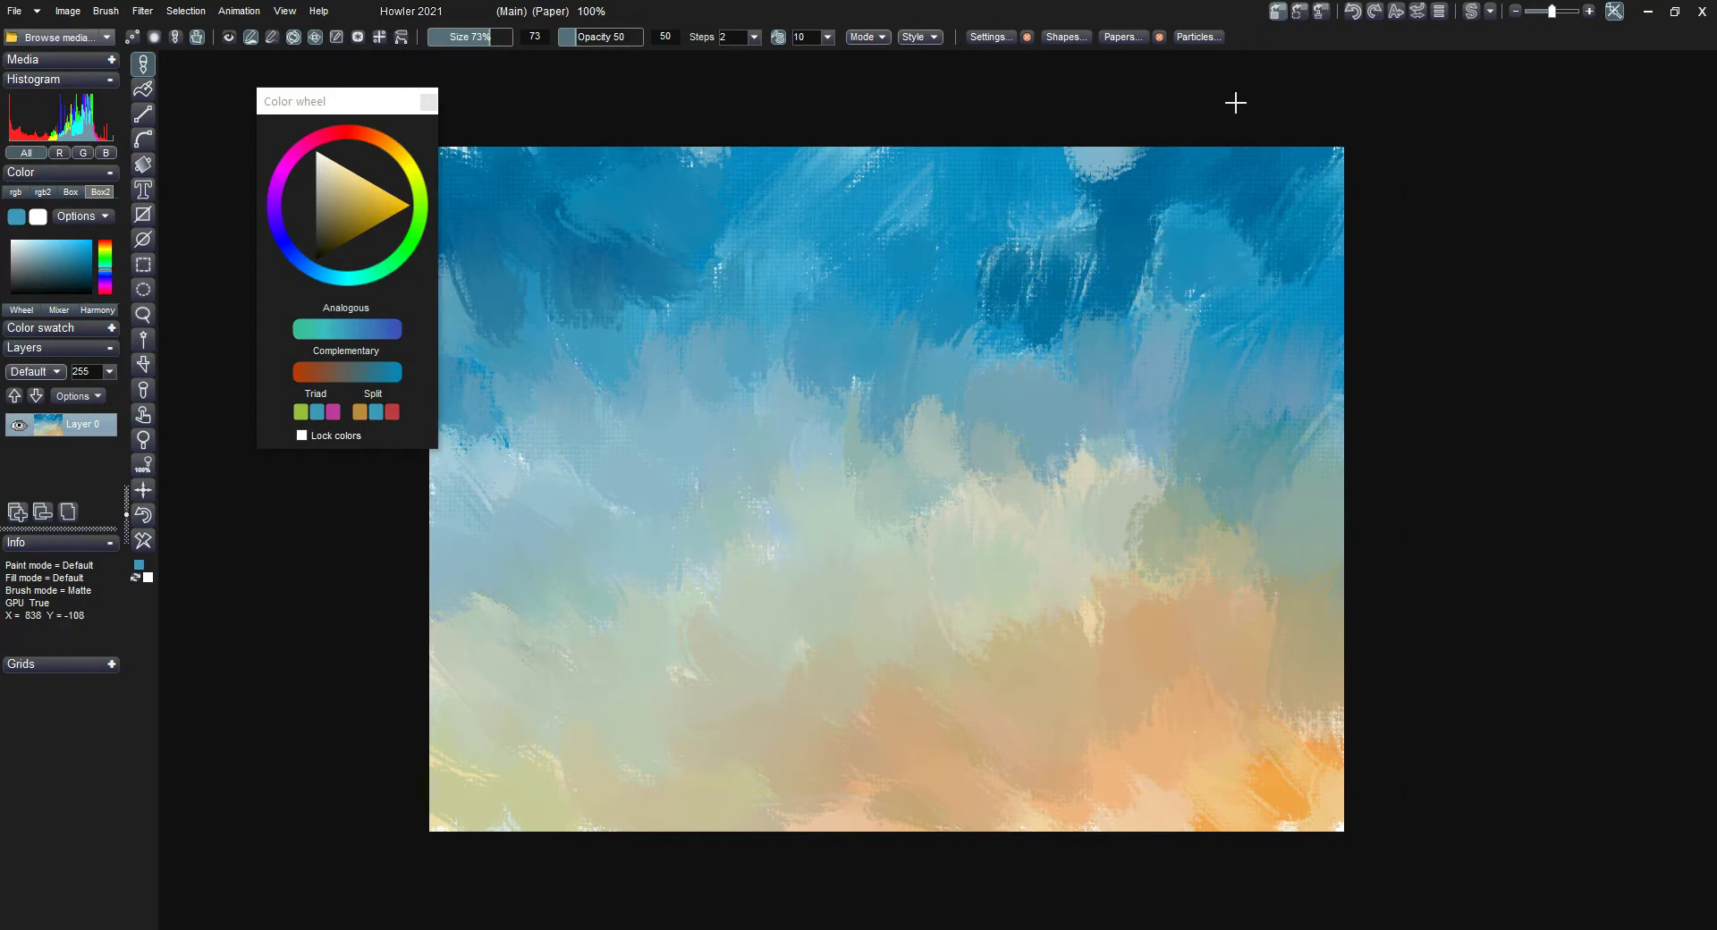
{"action": "left_click", "coordinate": [143, 11]}
{"action": "mouse_move", "coordinate": [205, 58]}
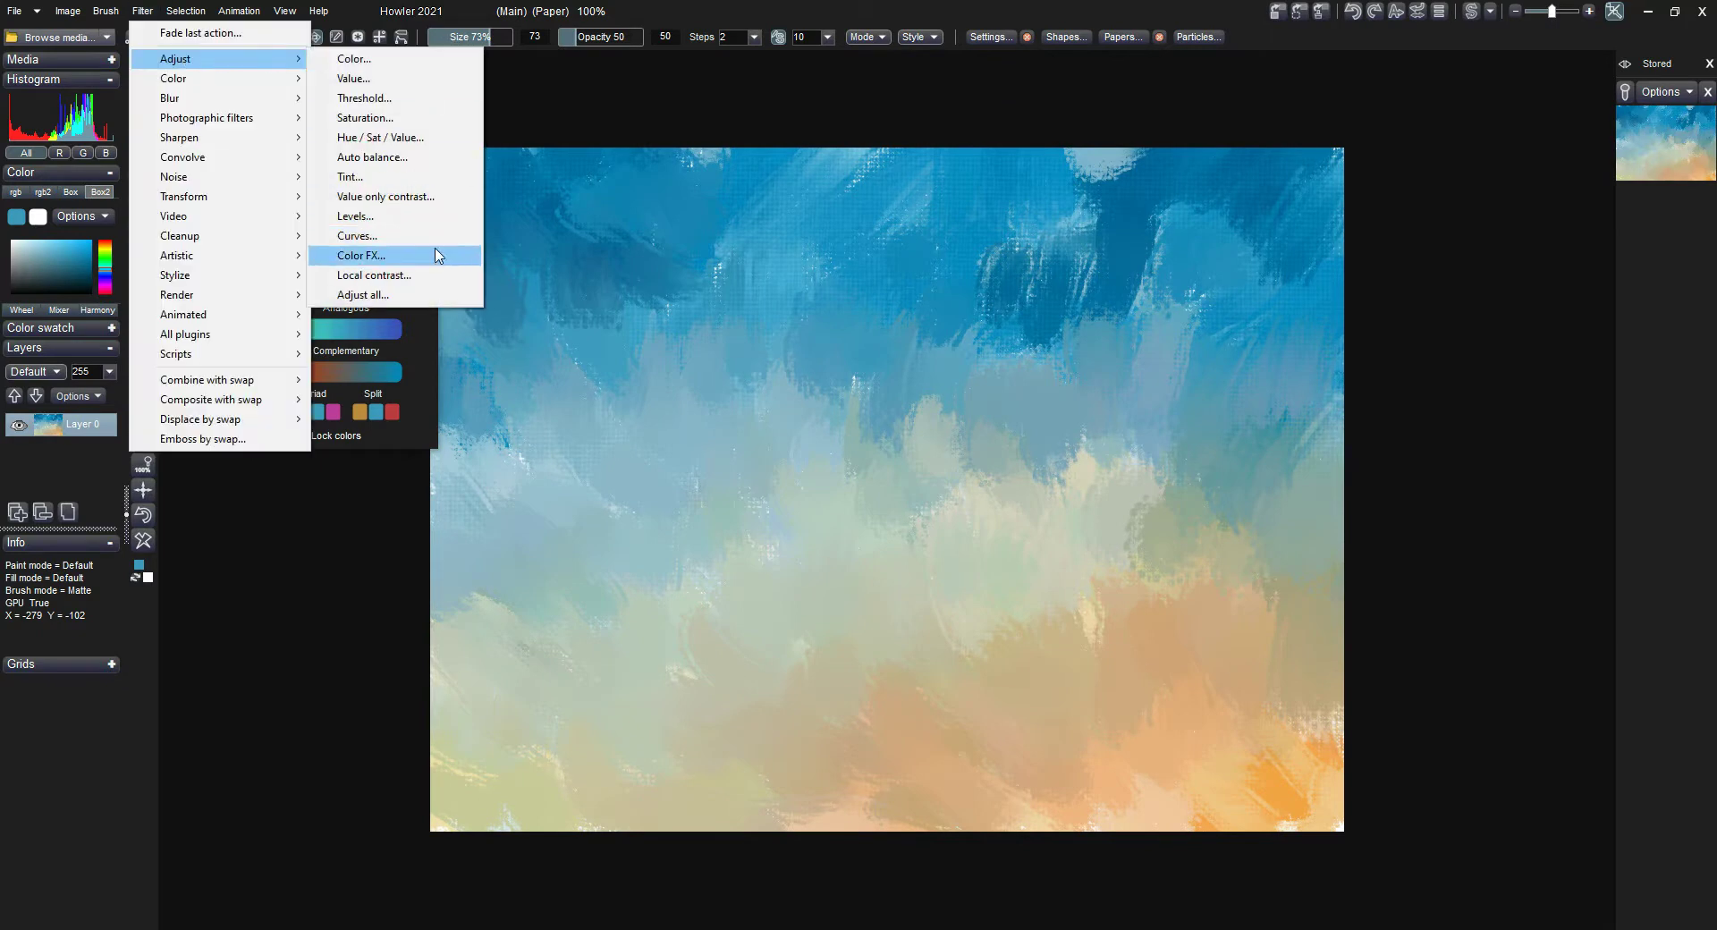
{"action": "left_click", "coordinate": [437, 257]}
{"action": "left_click", "coordinate": [865, 468]}
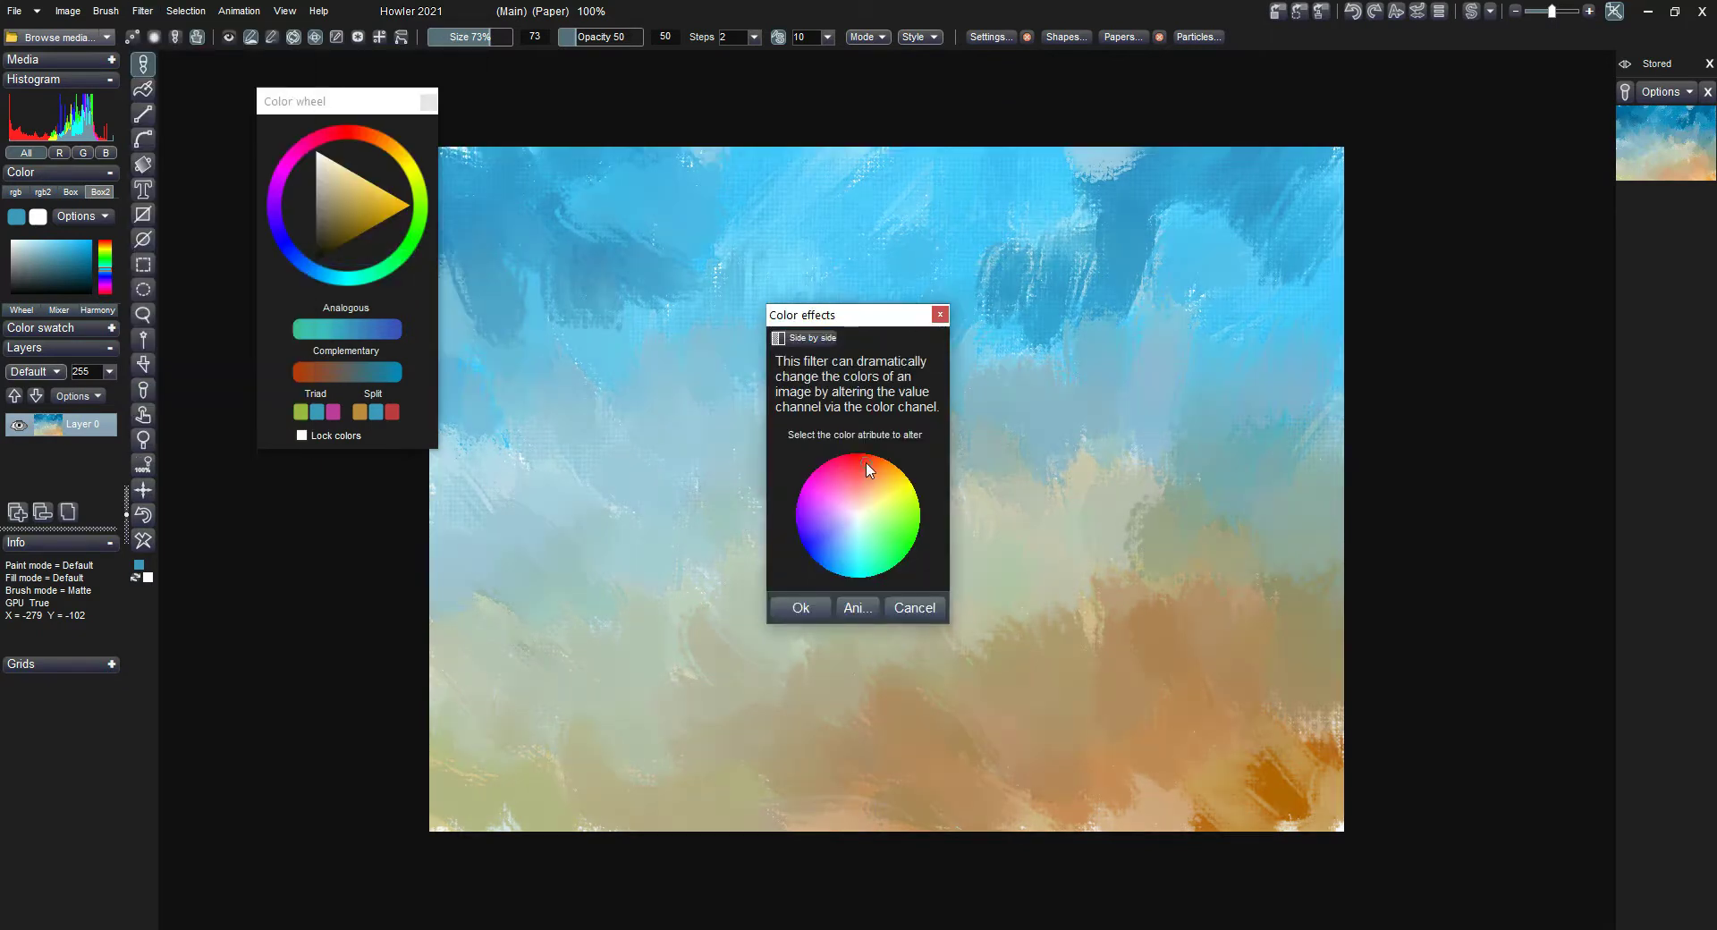
{"action": "mouse_move", "coordinate": [865, 467]}
{"action": "left_mouse_down"}
{"action": "mouse_move", "coordinate": [847, 540]}
{"action": "mouse_move", "coordinate": [866, 510]}
{"action": "mouse_move", "coordinate": [901, 540]}
{"action": "mouse_move", "coordinate": [841, 477]}
{"action": "mouse_move", "coordinate": [854, 466]}
{"action": "left_mouse_up"}
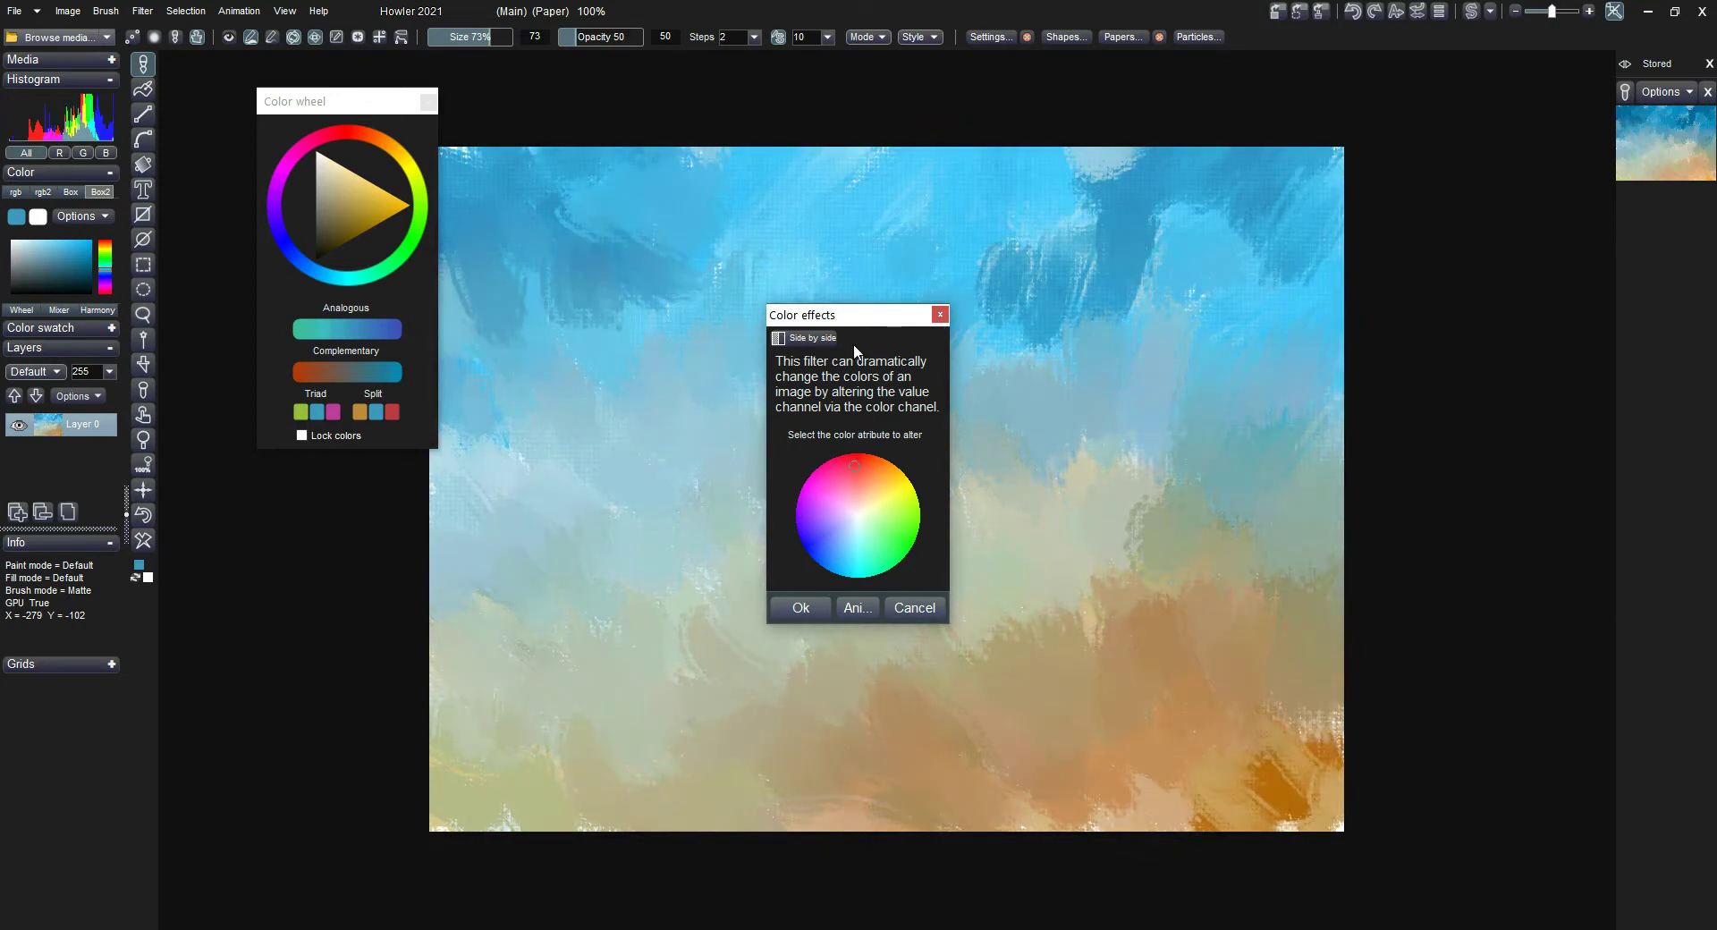
{"action": "left_click_drag", "start_coordinate": [840, 474], "coordinate": [860, 465]}
{"action": "left_click_drag", "start_coordinate": [858, 329], "coordinate": [475, 520]}
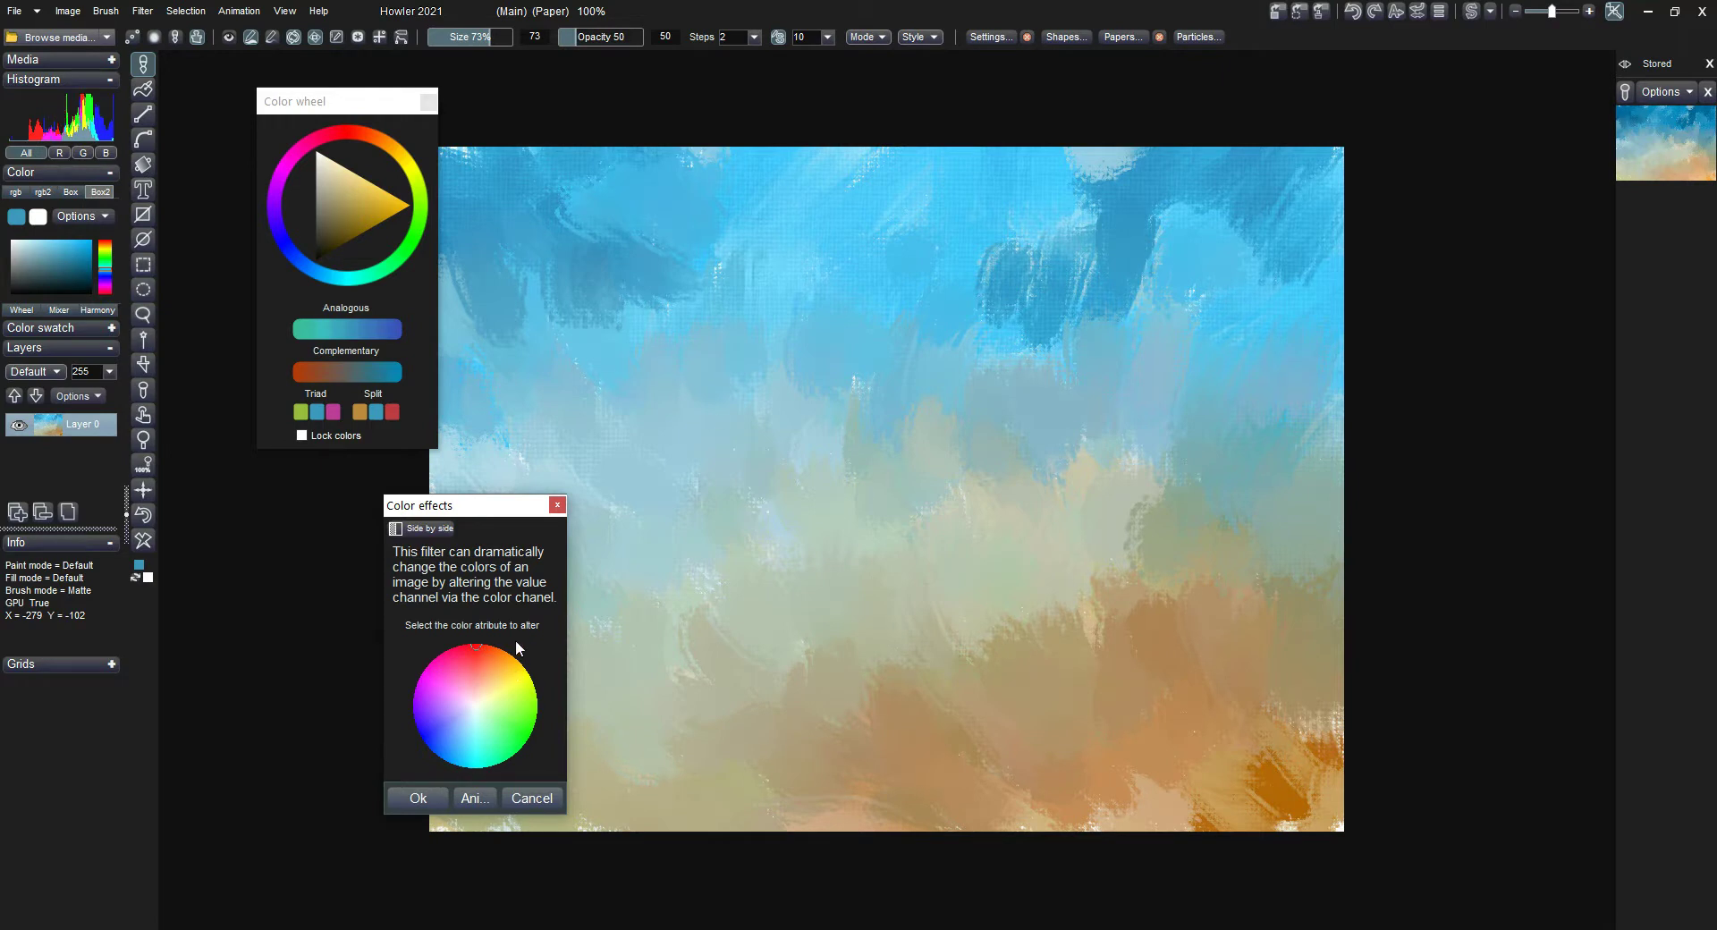
{"action": "left_click", "coordinate": [441, 790]}
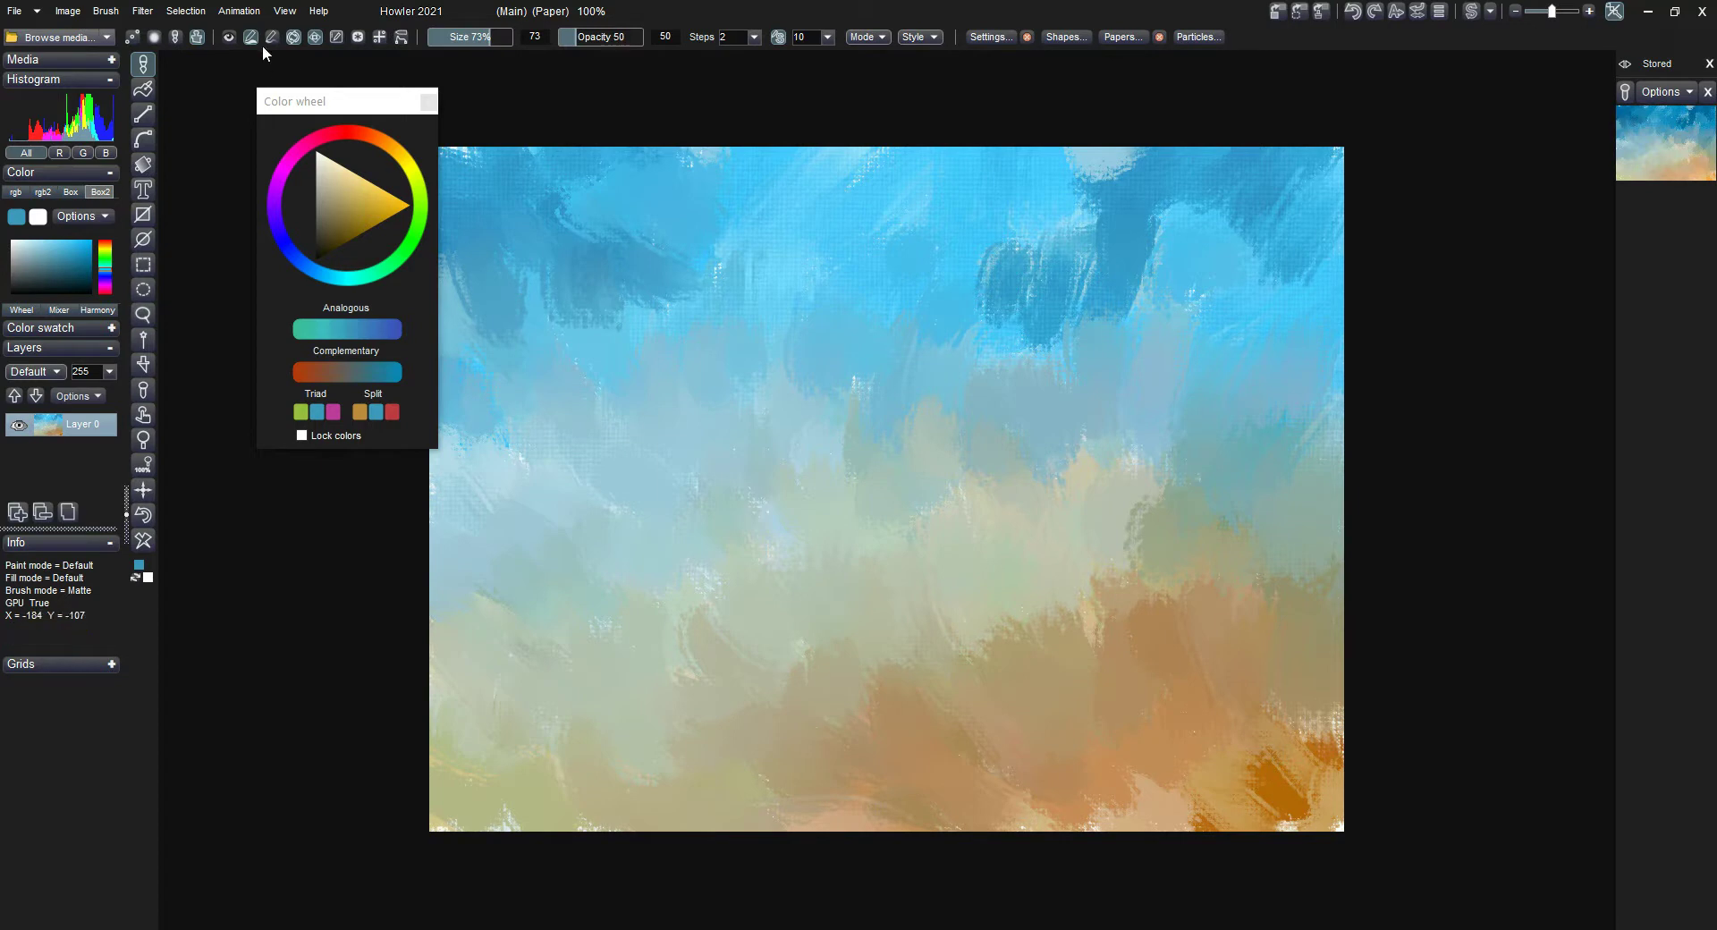
Partially fade the last colour effect and store a second copy of the sky painting.
{"action": "left_click", "coordinate": [143, 14]}
{"action": "left_click", "coordinate": [159, 31]}
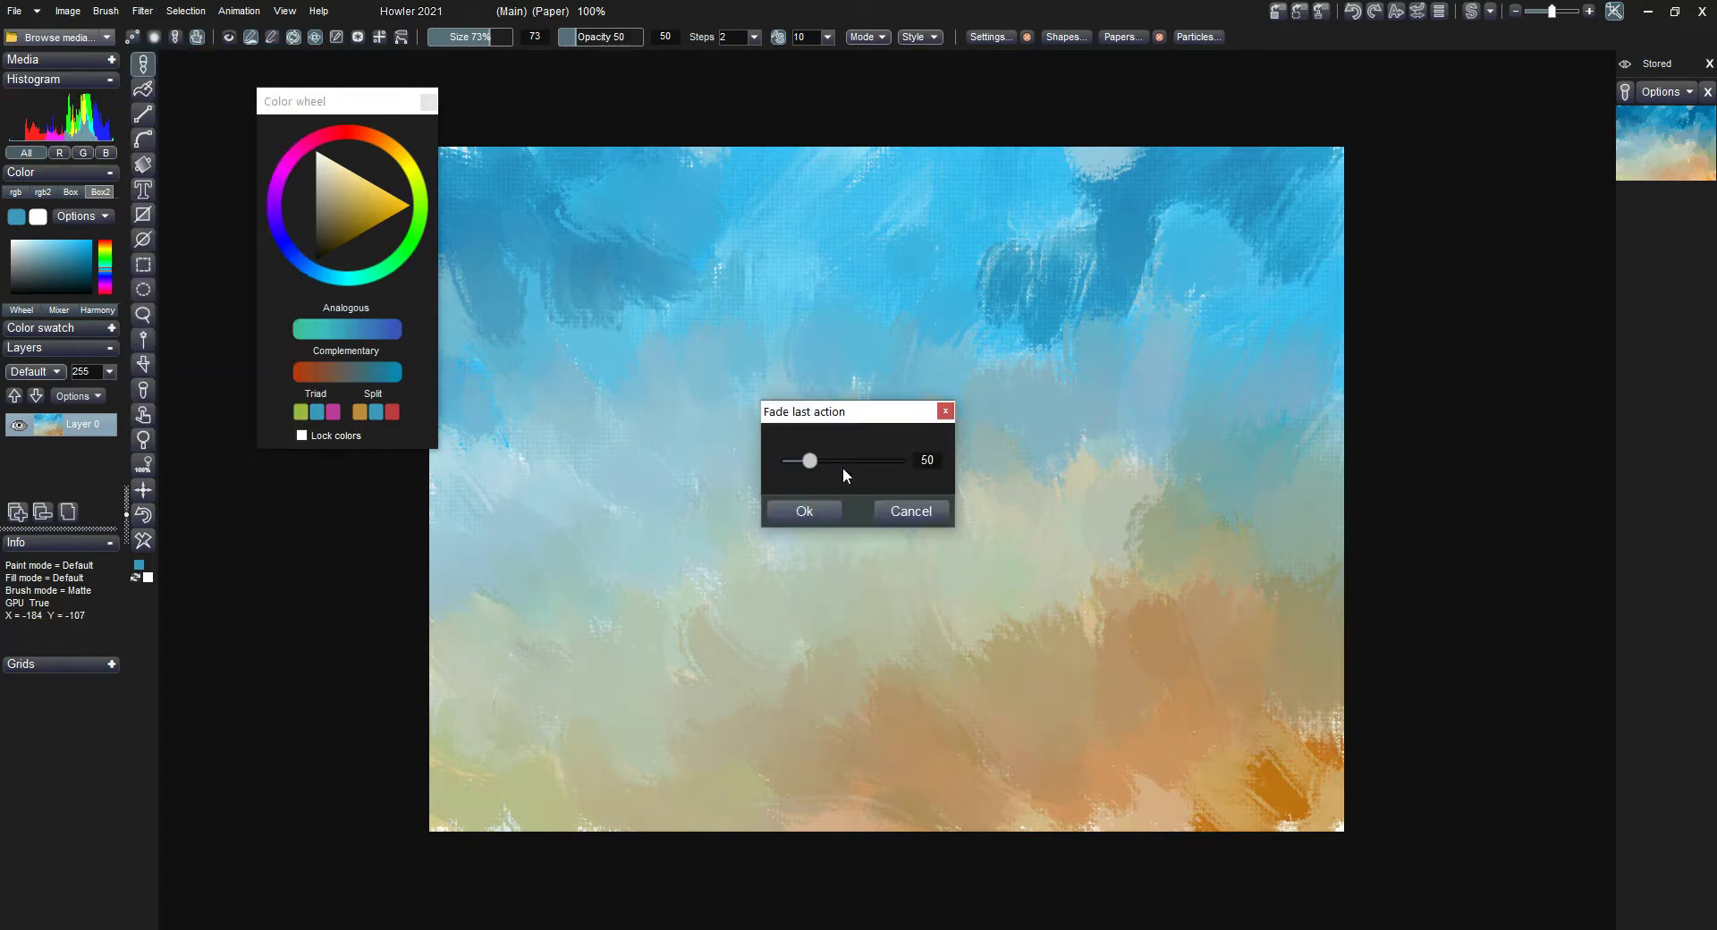
{"action": "mouse_move", "coordinate": [841, 464]}
{"action": "left_mouse_down"}
{"action": "mouse_move", "coordinate": [862, 465]}
{"action": "mouse_move", "coordinate": [851, 494]}
{"action": "left_mouse_up"}
{"action": "left_click", "coordinate": [787, 511]}
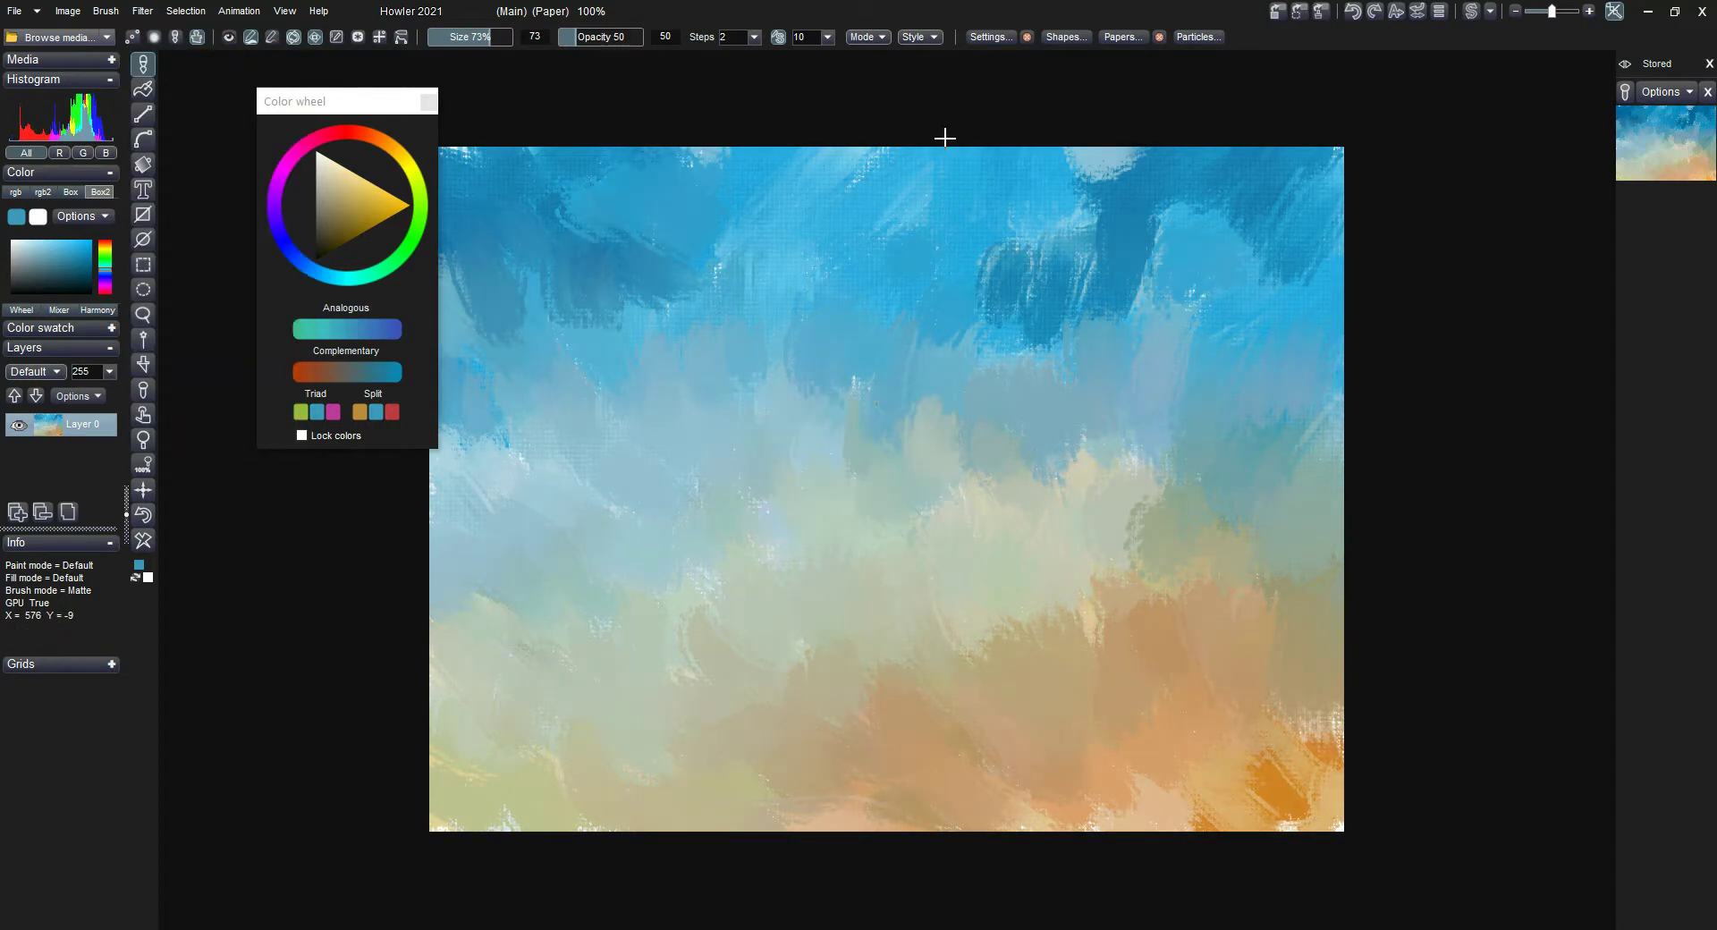
{"action": "left_click_drag", "start_coordinate": [395, 108], "coordinate": [377, 117]}
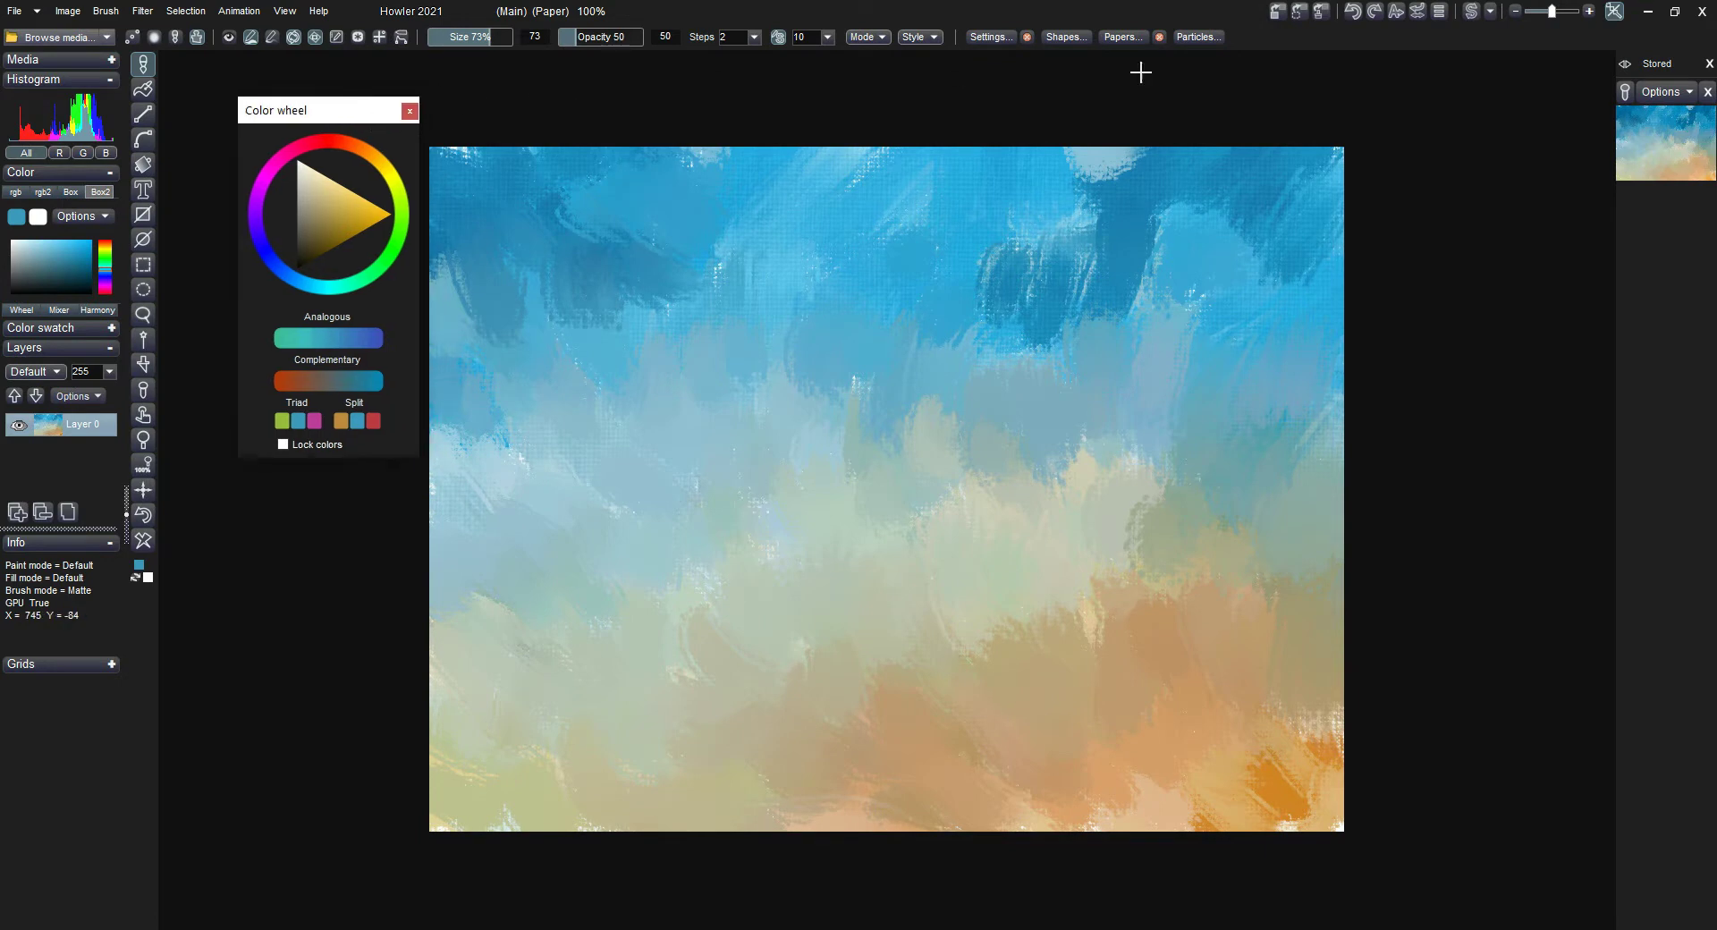
{"action": "left_click", "coordinate": [1276, 11]}
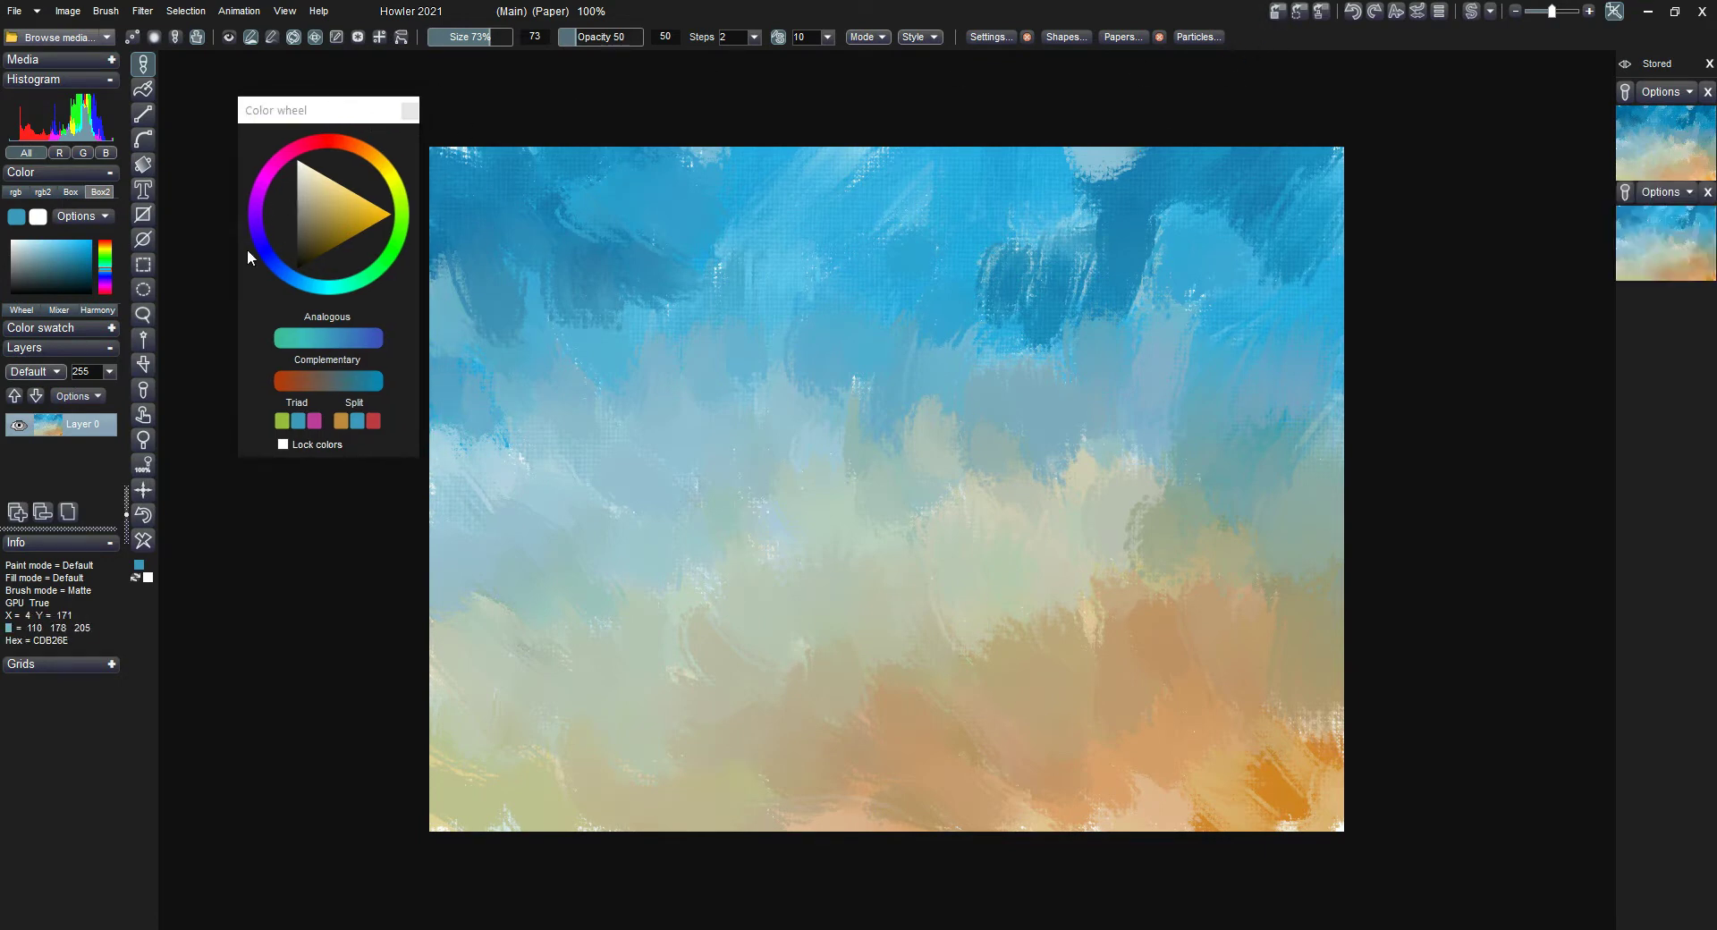
Choose a very dark brown, set the brush size to 43% and opacity to 181, and paint a short trunk stroke near the bottom edge.
{"action": "left_click_drag", "start_coordinate": [332, 227], "coordinate": [307, 256]}
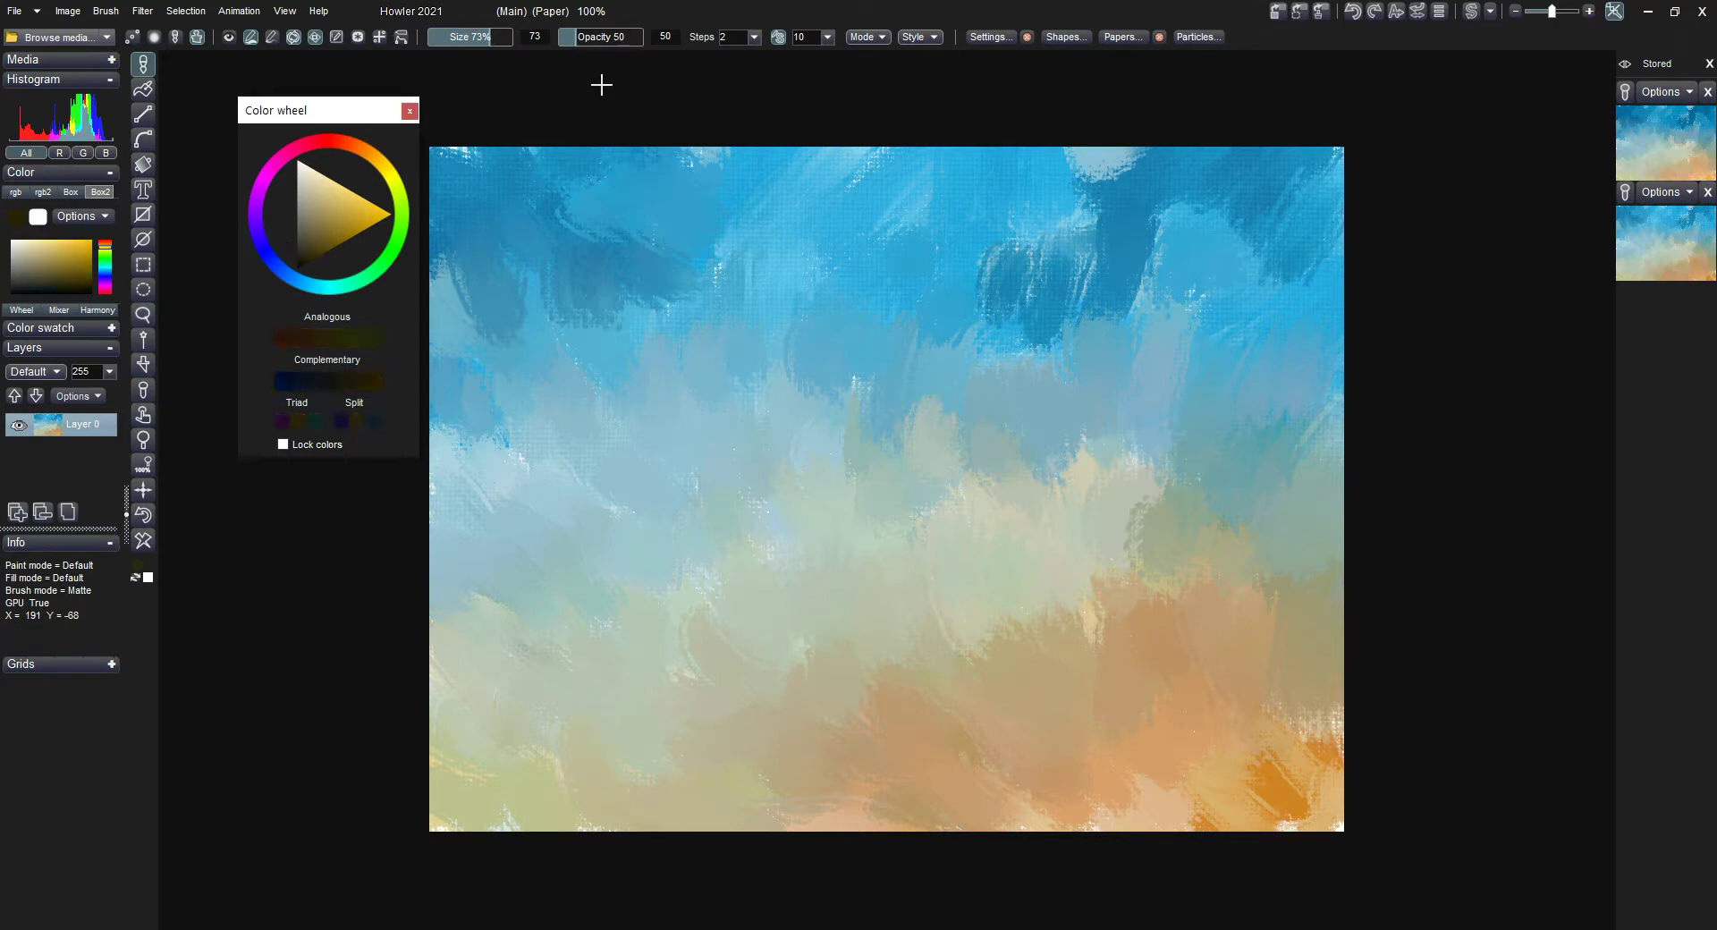
{"action": "left_click_drag", "start_coordinate": [490, 38], "coordinate": [466, 39]}
{"action": "left_click_drag", "start_coordinate": [583, 51], "coordinate": [616, 53]}
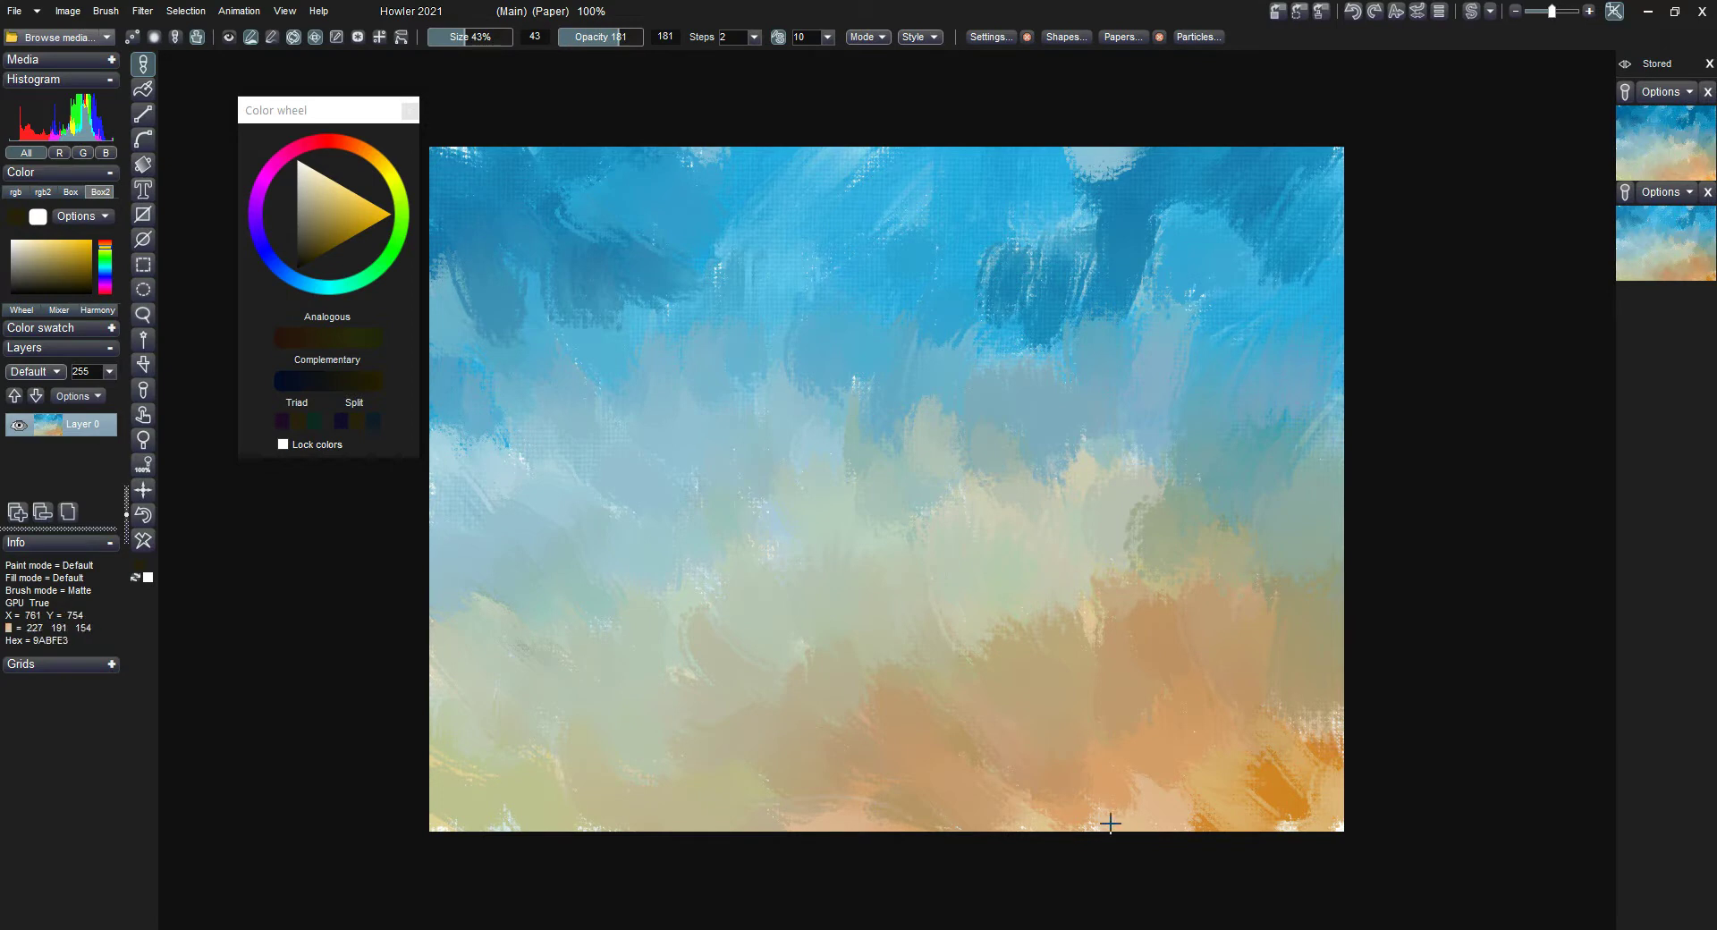
{"action": "left_click_drag", "start_coordinate": [1111, 823], "coordinate": [1071, 648]}
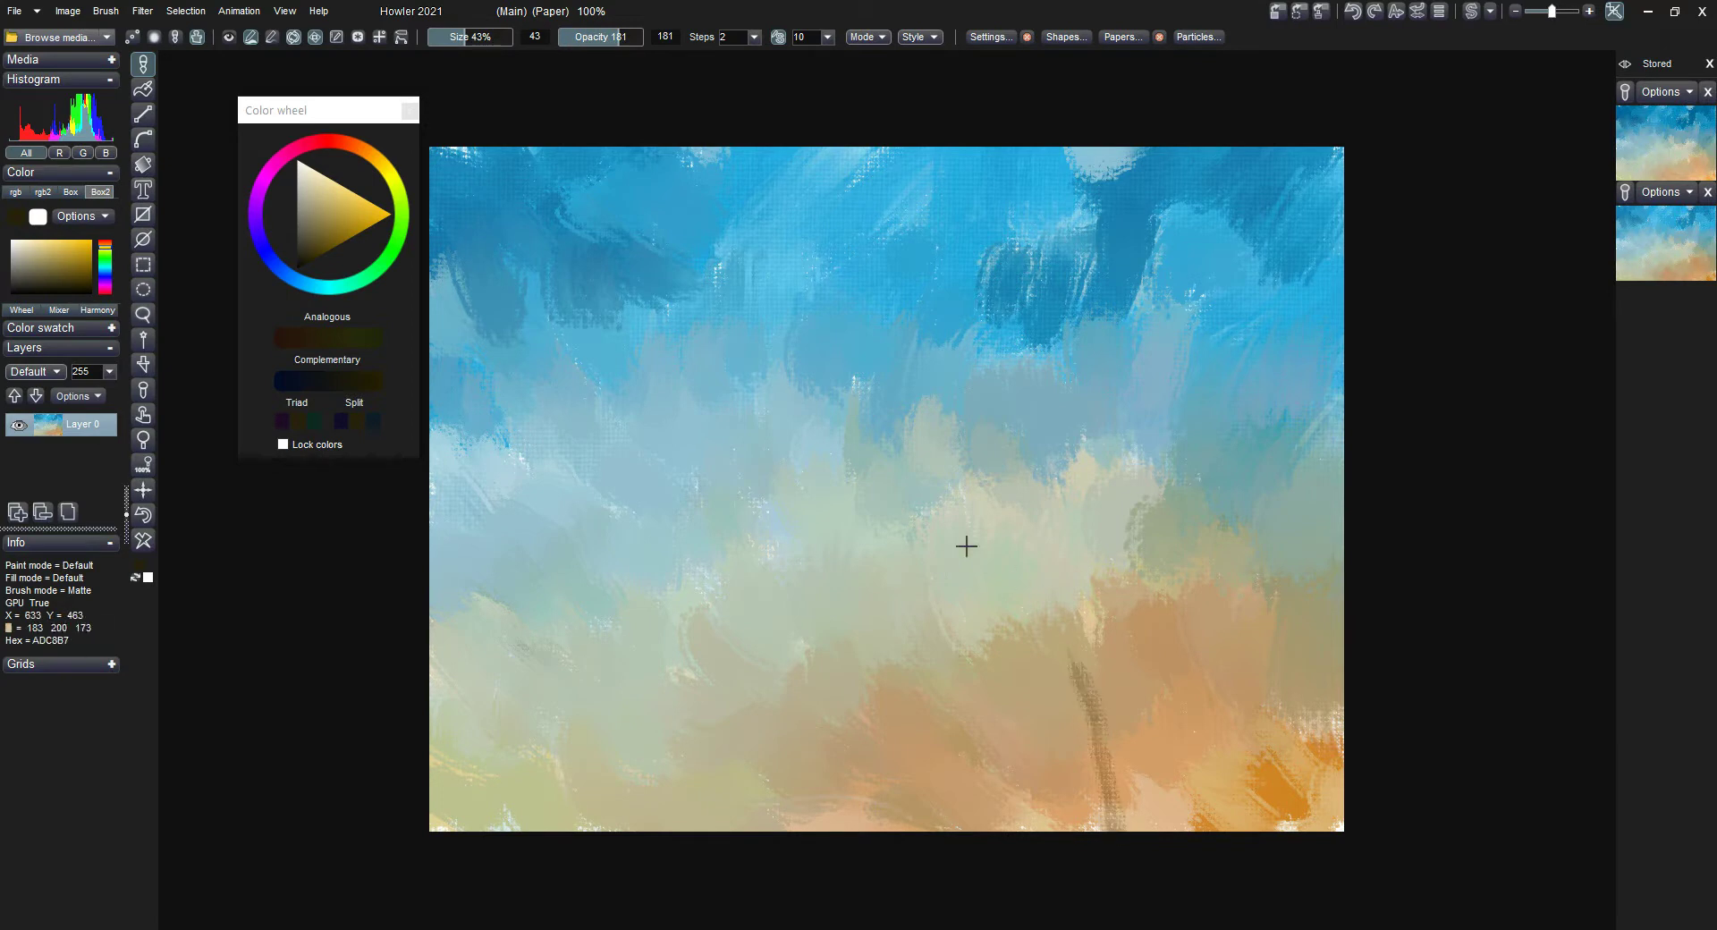
Raise the brush opacity to 255 and try a long trunk stroke from the bottom edge to the upper left sky.
{"action": "left_click", "coordinate": [640, 38]}
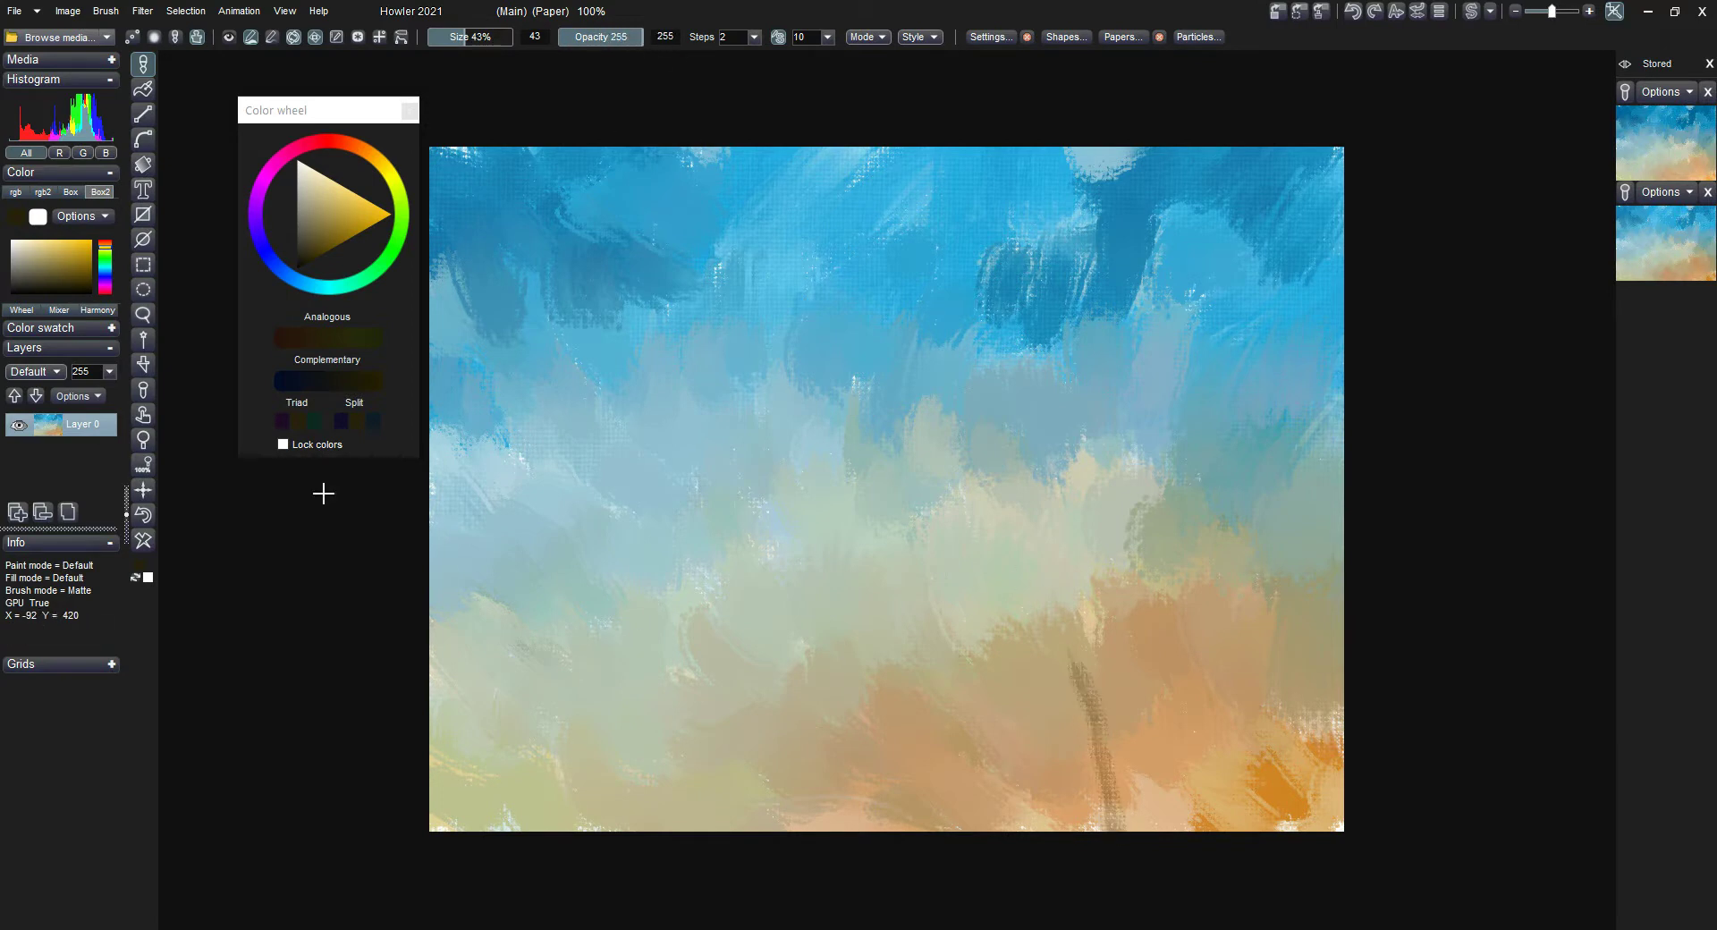
{"action": "mouse_move", "coordinate": [1111, 818]}
{"action": "left_mouse_down"}
{"action": "mouse_move", "coordinate": [1025, 506]}
{"action": "mouse_move", "coordinate": [931, 407]}
{"action": "mouse_move", "coordinate": [686, 267]}
{"action": "left_mouse_up"}
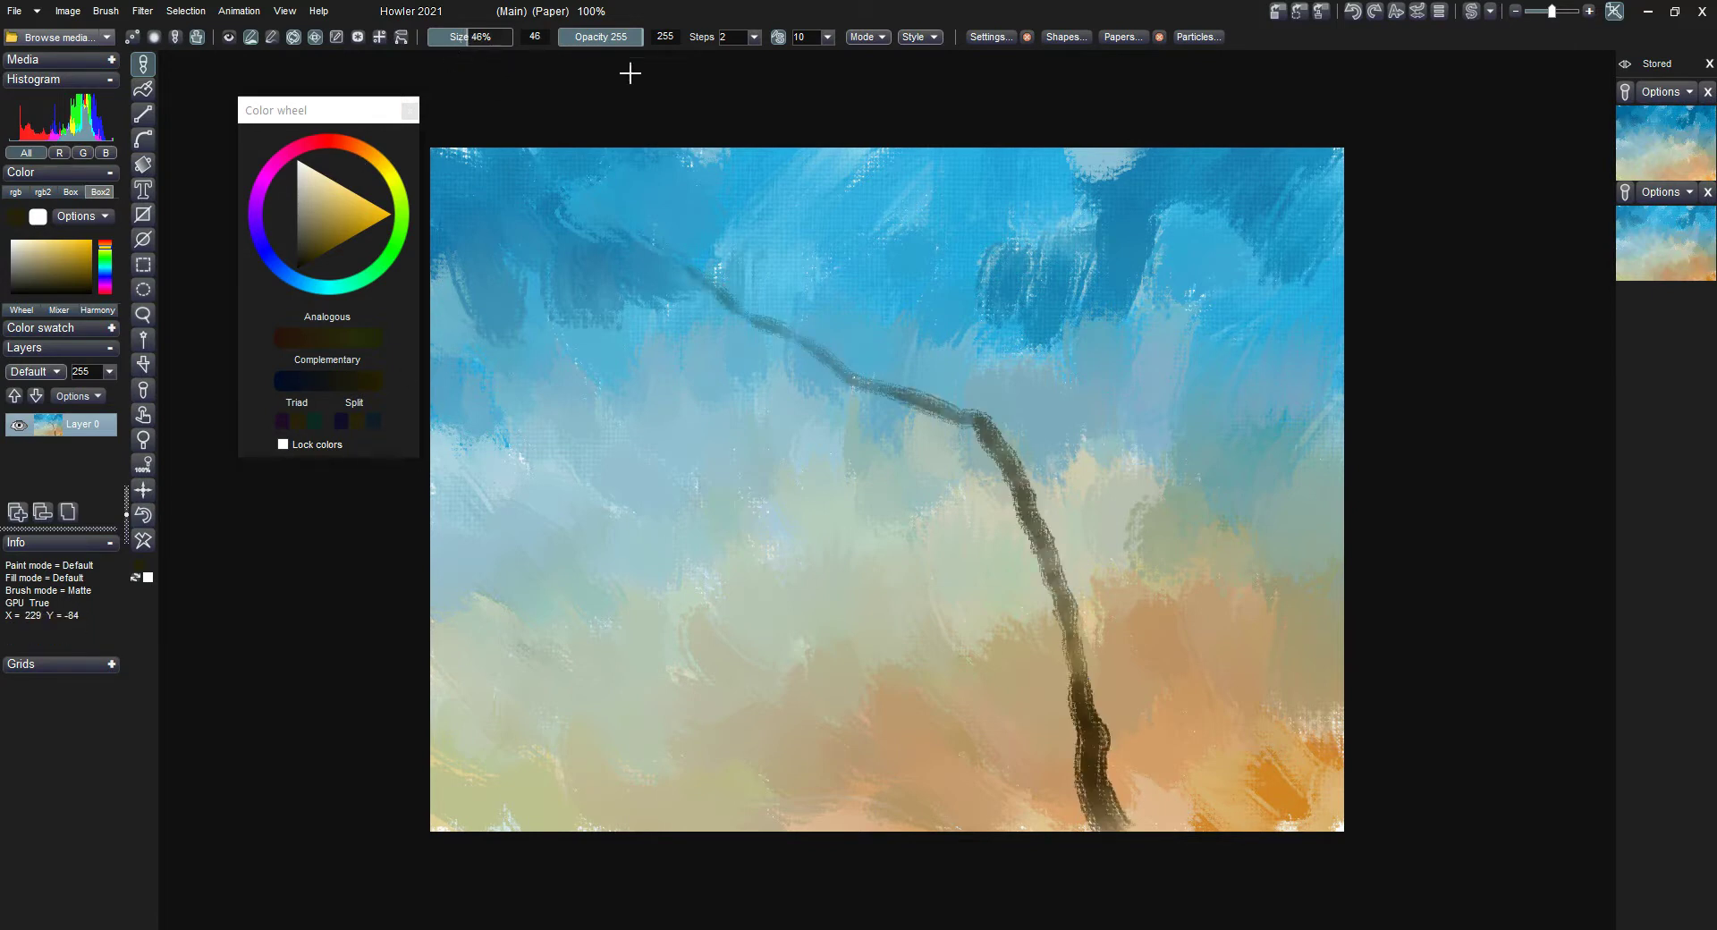
{"action": "left_click", "coordinate": [143, 514]}
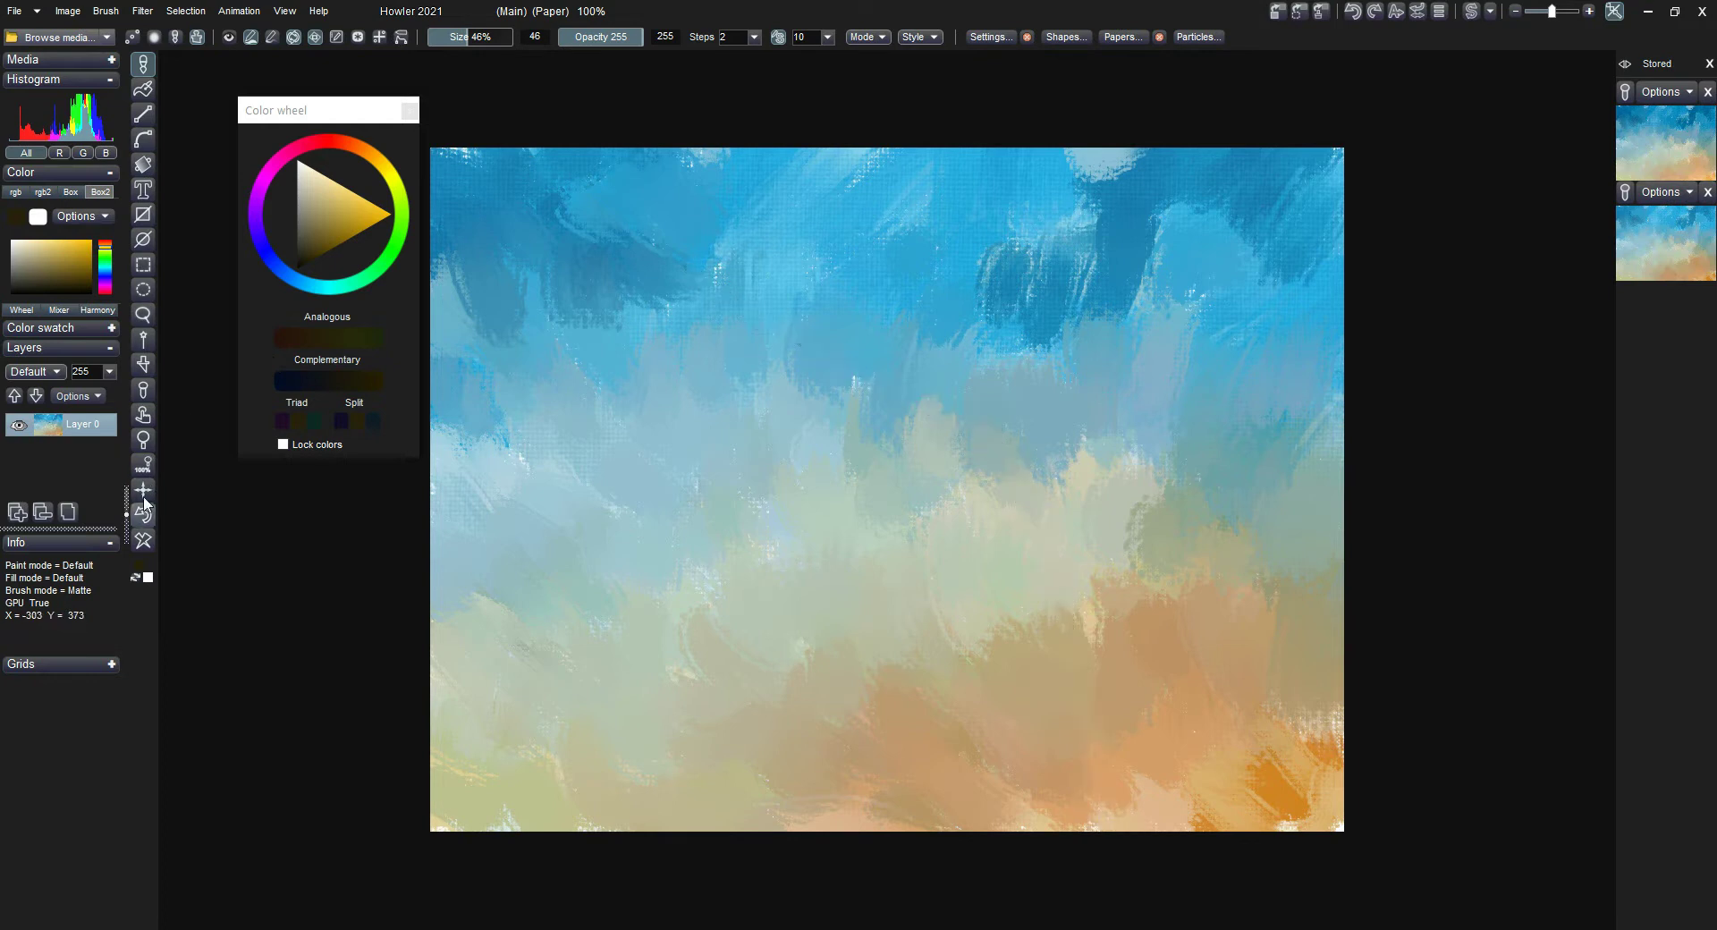
Adjust the paper's Dry brush strength around 59, testing it with a dark trunk stroke.
{"action": "left_click", "coordinate": [988, 37]}
{"action": "left_click", "coordinate": [1076, 37]}
{"action": "left_click", "coordinate": [1115, 37]}
{"action": "left_click_drag", "start_coordinate": [1162, 161], "coordinate": [1144, 161]}
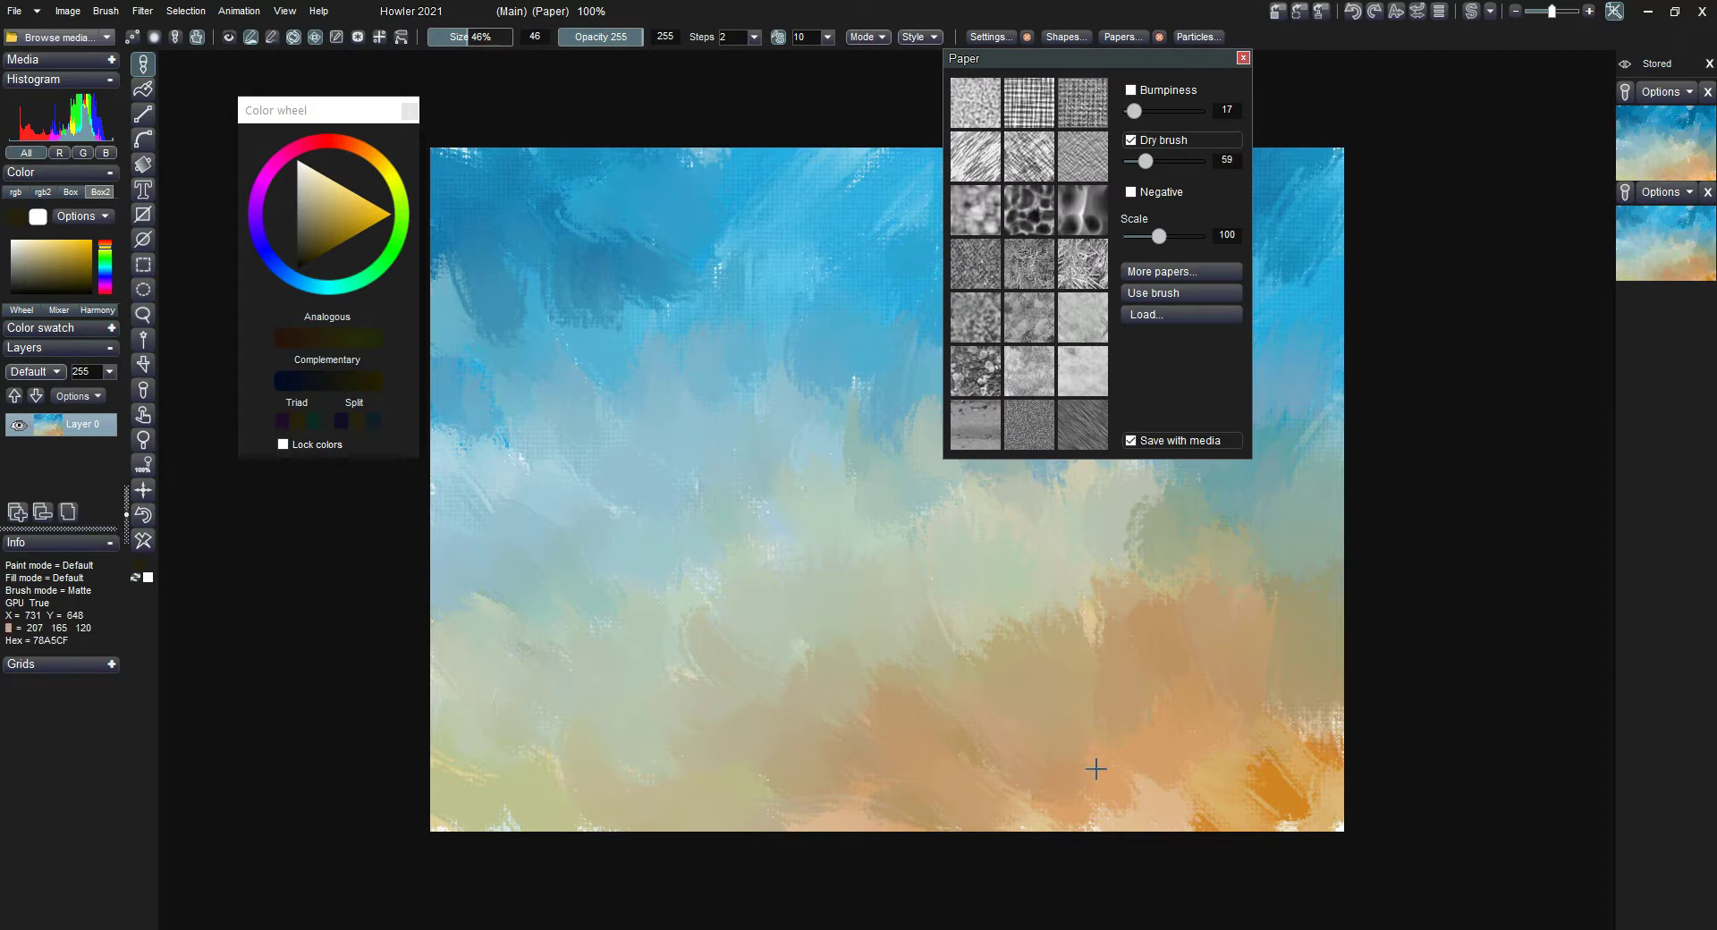
{"action": "mouse_move", "coordinate": [1134, 832]}
{"action": "left_mouse_down"}
{"action": "mouse_move", "coordinate": [1109, 754]}
{"action": "mouse_move", "coordinate": [883, 401]}
{"action": "left_mouse_up"}
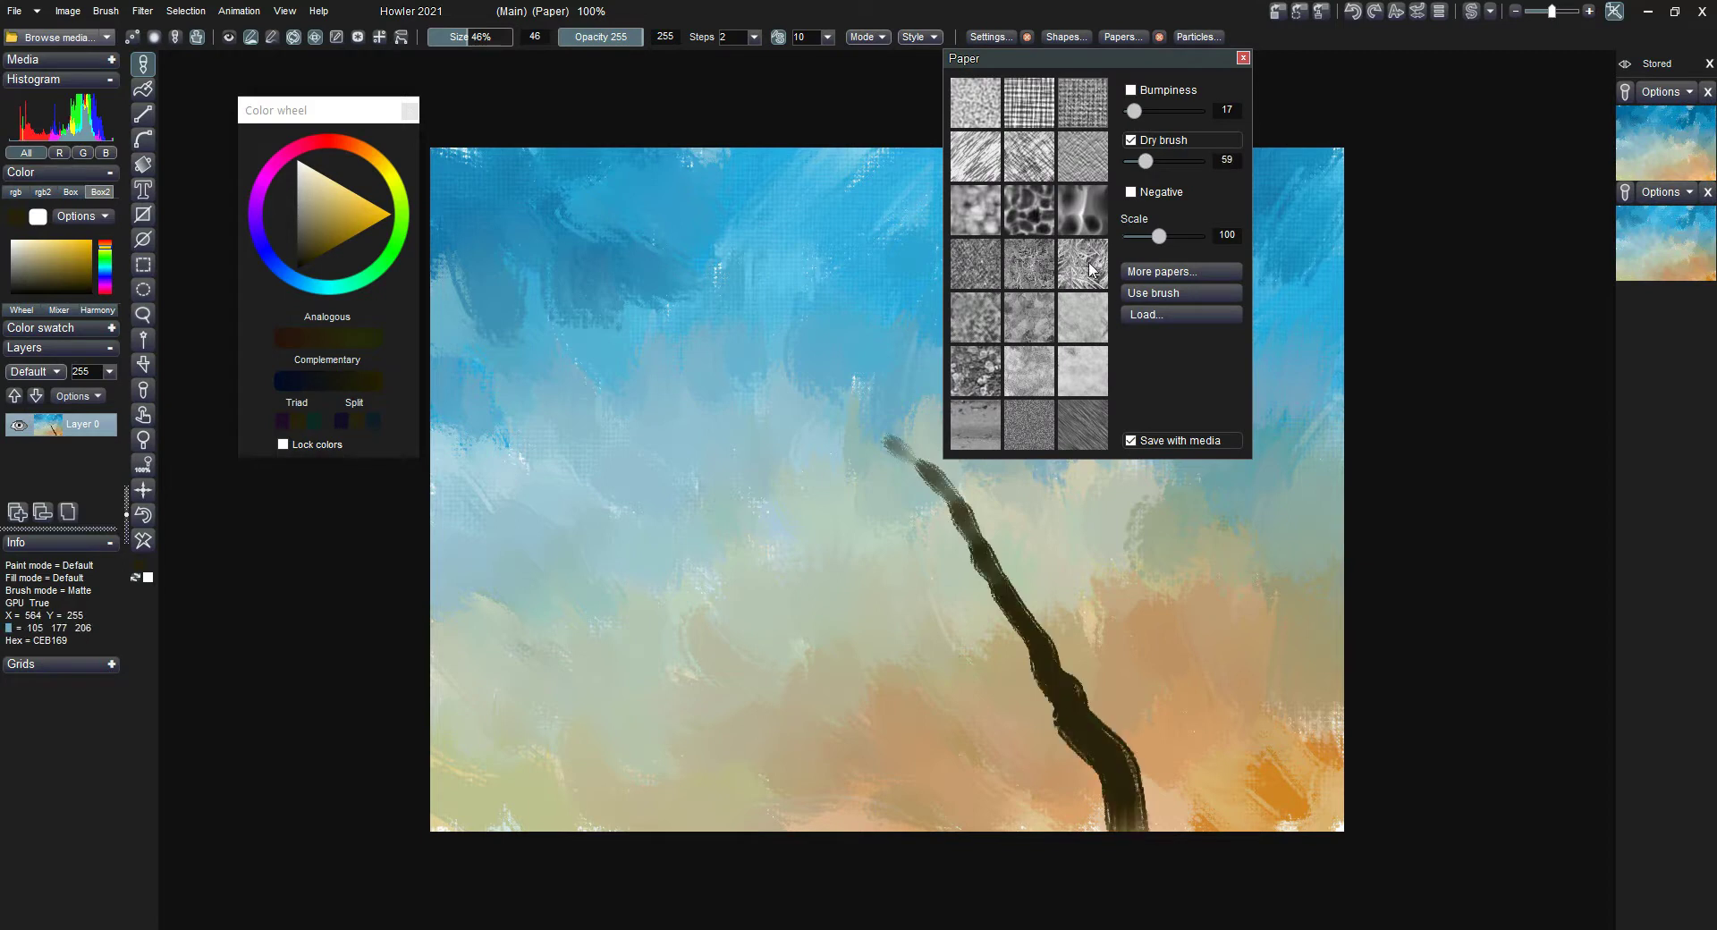
{"action": "left_click_drag", "start_coordinate": [1142, 168], "coordinate": [1152, 164]}
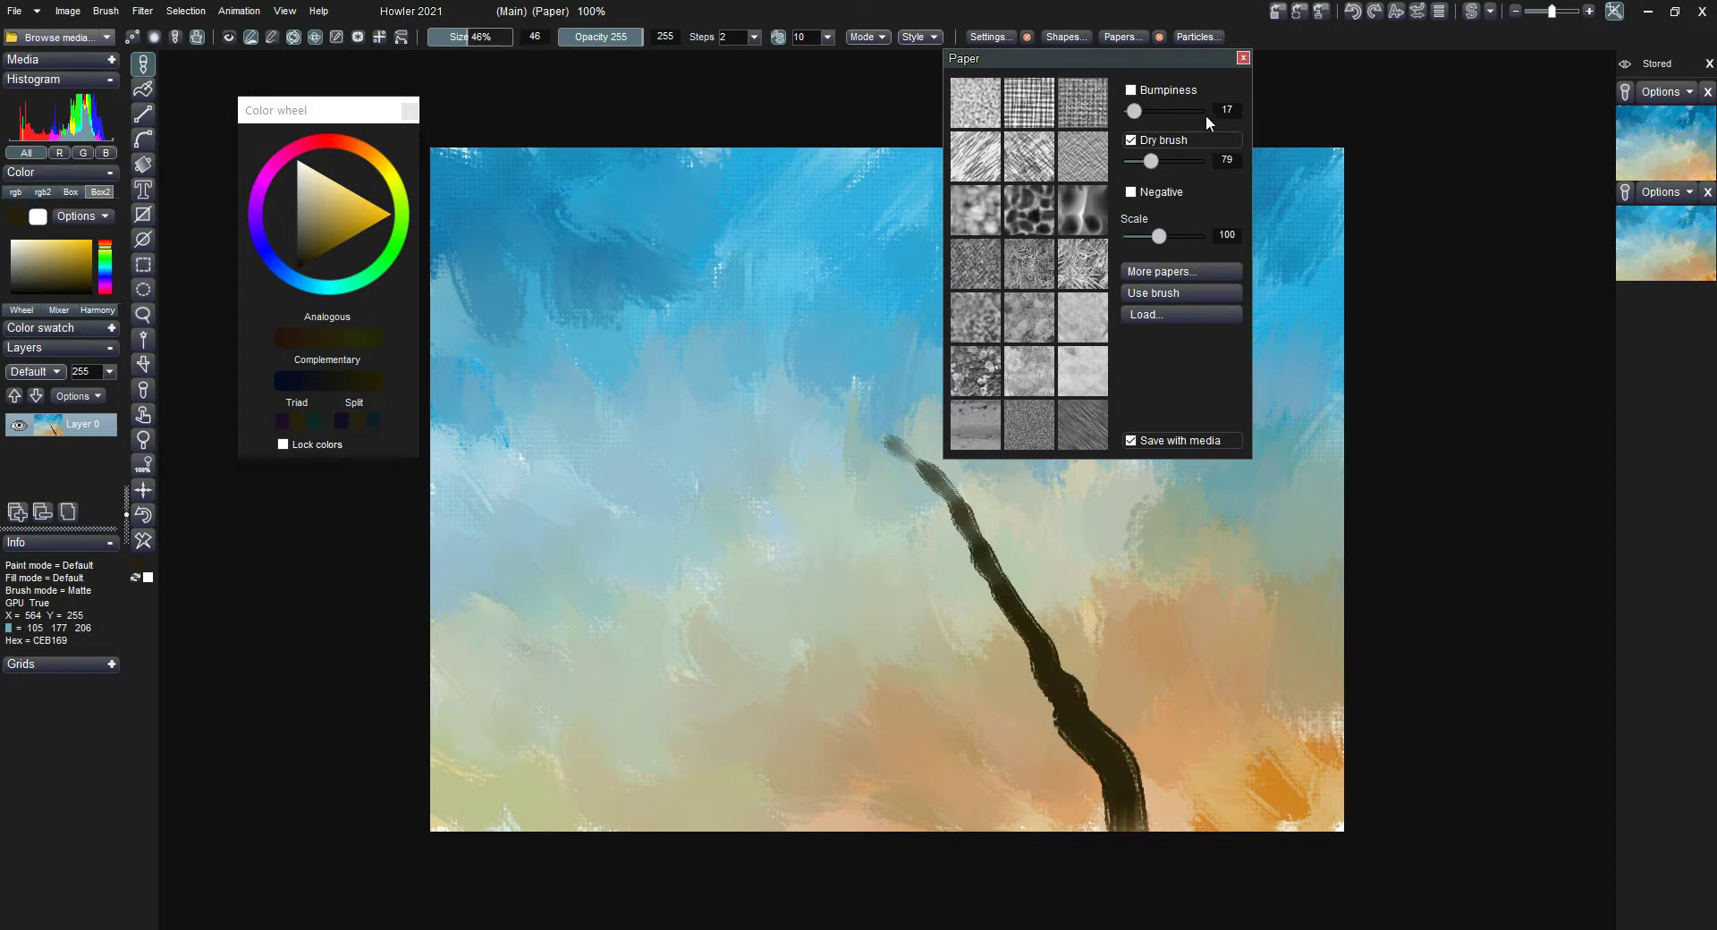
{"action": "left_click", "coordinate": [1243, 59]}
{"action": "left_click", "coordinate": [143, 514]}
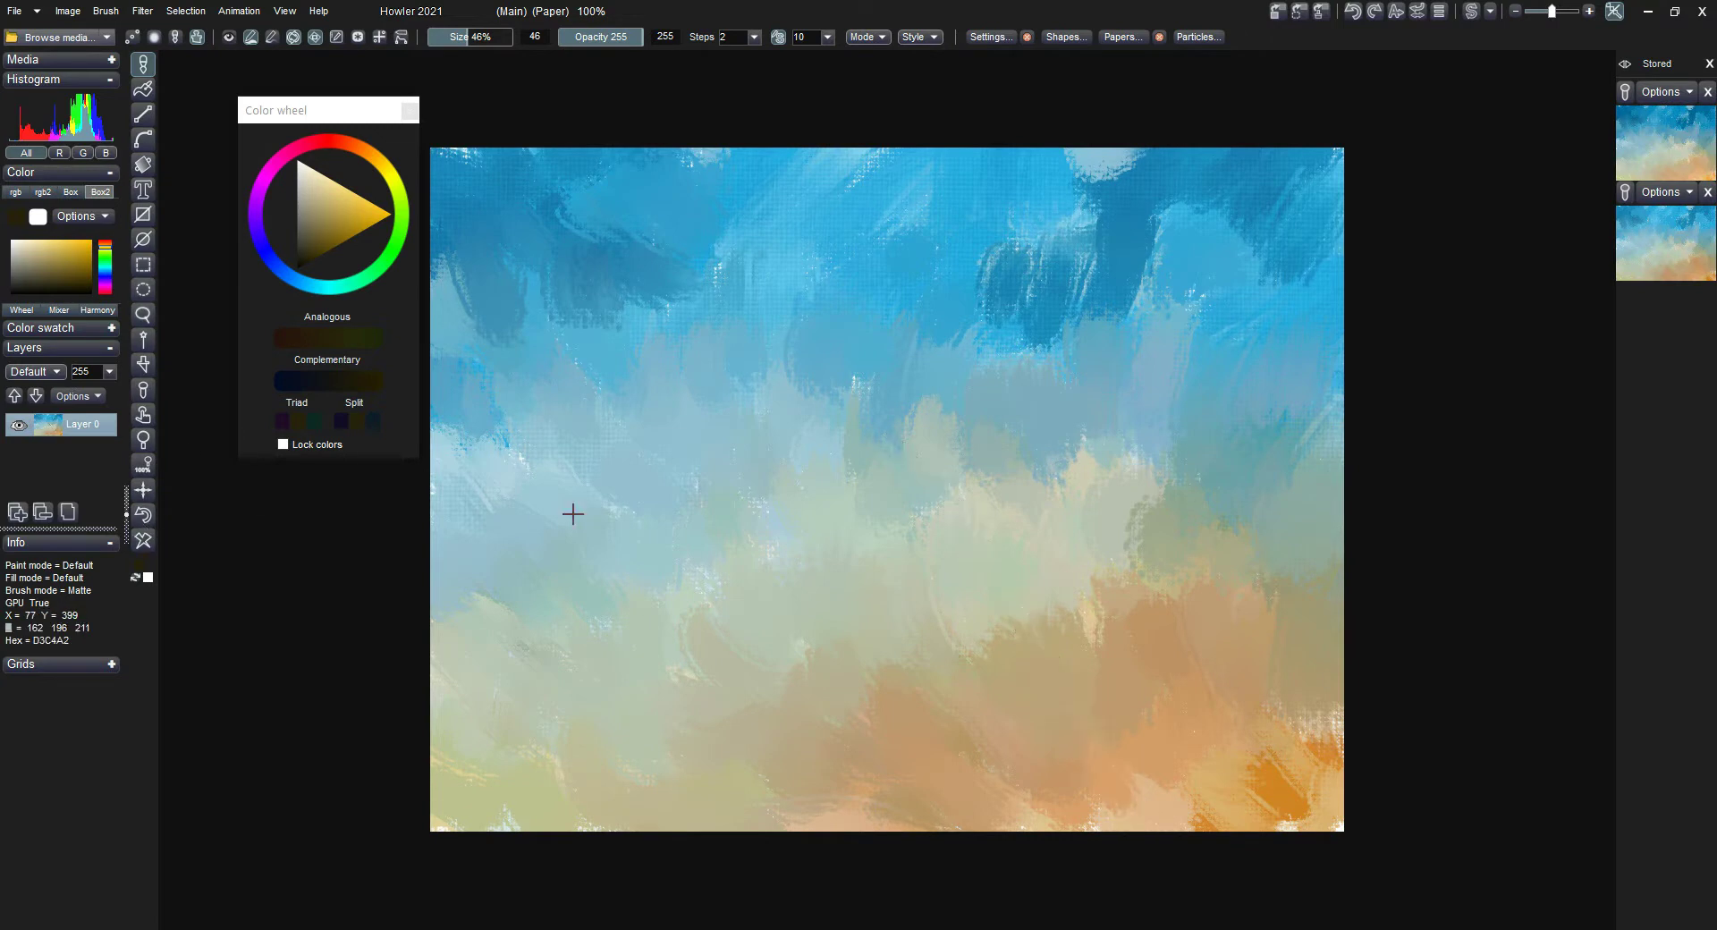
{"action": "mouse_move", "coordinate": [1060, 830]}
{"action": "left_mouse_down"}
{"action": "mouse_move", "coordinate": [1031, 689]}
{"action": "mouse_move", "coordinate": [935, 513]}
{"action": "mouse_move", "coordinate": [831, 422]}
{"action": "mouse_move", "coordinate": [668, 337]}
{"action": "left_mouse_up"}
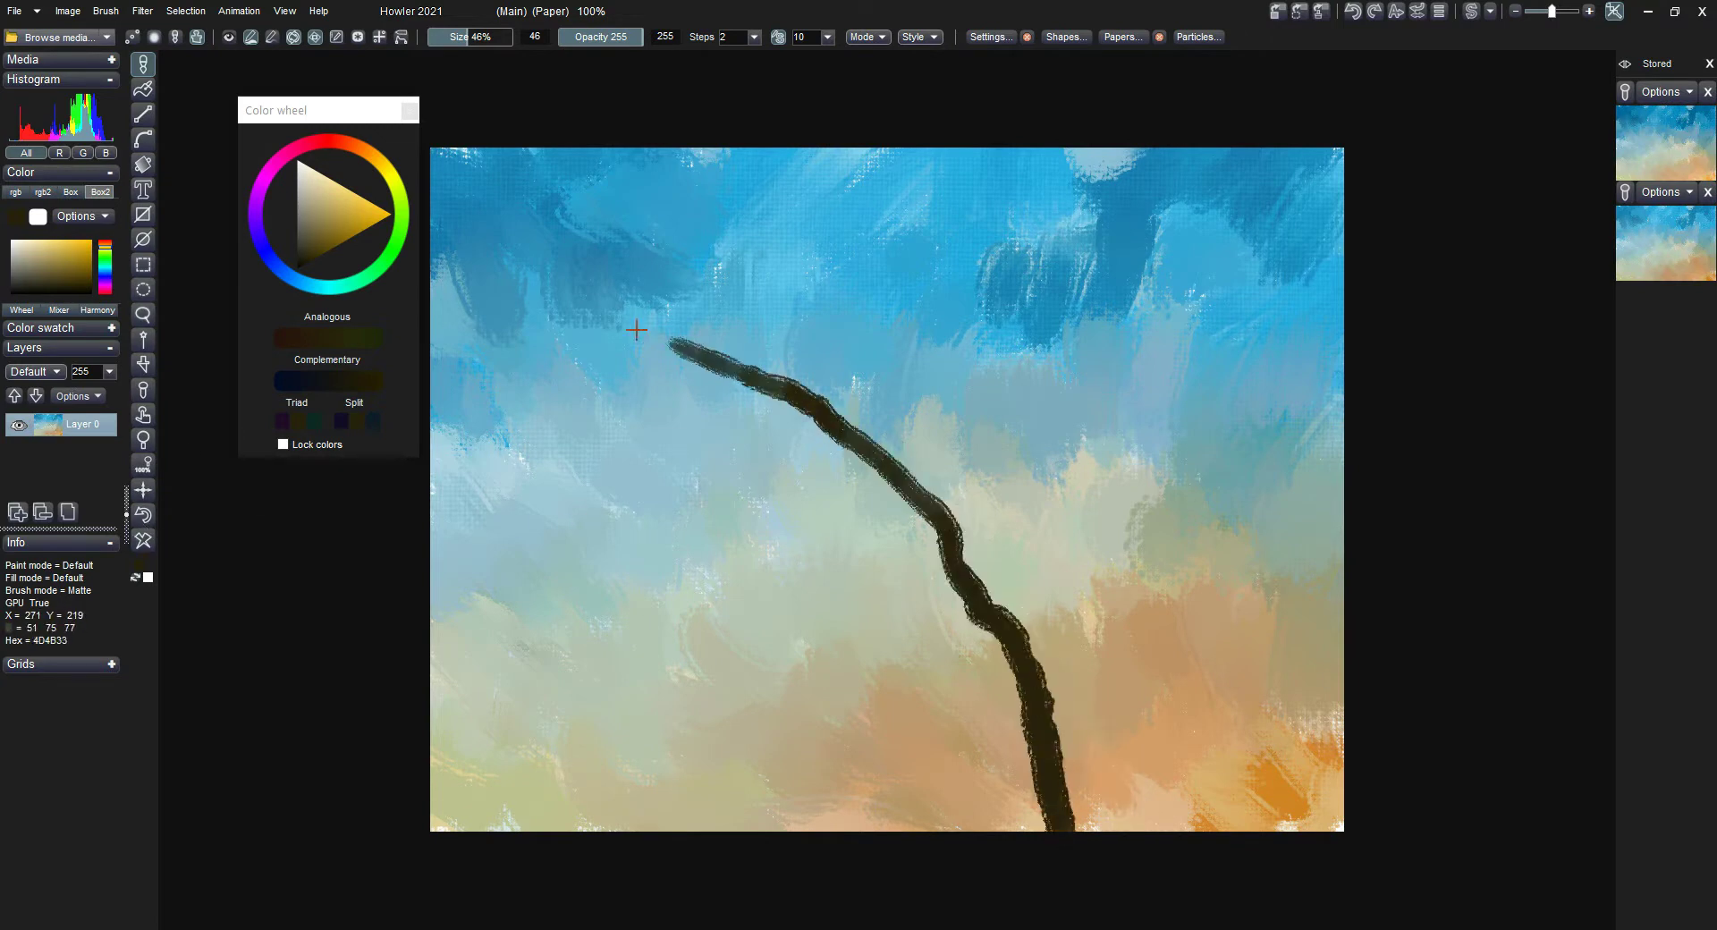
{"action": "left_click", "coordinate": [143, 514]}
{"action": "mouse_move", "coordinate": [1086, 830]}
{"action": "left_mouse_down"}
{"action": "mouse_move", "coordinate": [1064, 735]}
{"action": "mouse_move", "coordinate": [938, 530]}
{"action": "left_mouse_up"}
{"action": "left_click", "coordinate": [143, 514]}
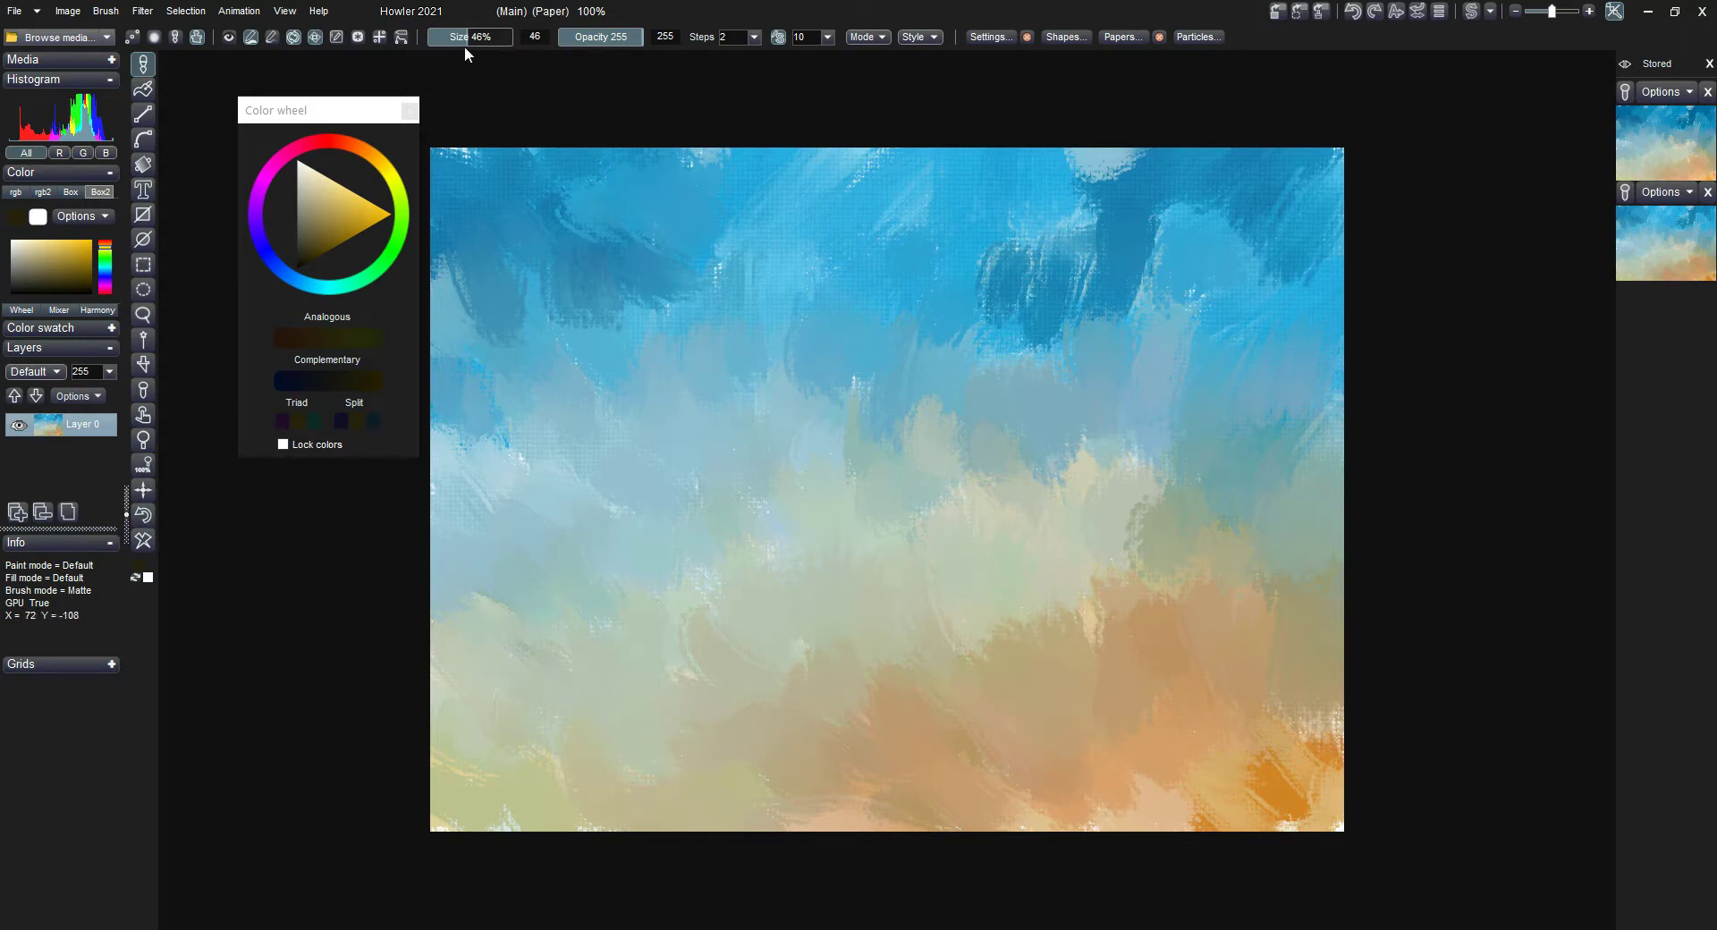
Set the brush size to 35% and try a leaning trunk with a side branch forking to the right.
{"action": "left_click_drag", "start_coordinate": [464, 39], "coordinate": [456, 40]}
{"action": "mouse_move", "coordinate": [1106, 815]}
{"action": "left_mouse_down"}
{"action": "mouse_move", "coordinate": [1123, 778]}
{"action": "mouse_move", "coordinate": [997, 545]}
{"action": "mouse_move", "coordinate": [802, 369]}
{"action": "mouse_move", "coordinate": [570, 356]}
{"action": "mouse_move", "coordinate": [539, 337]}
{"action": "left_mouse_up"}
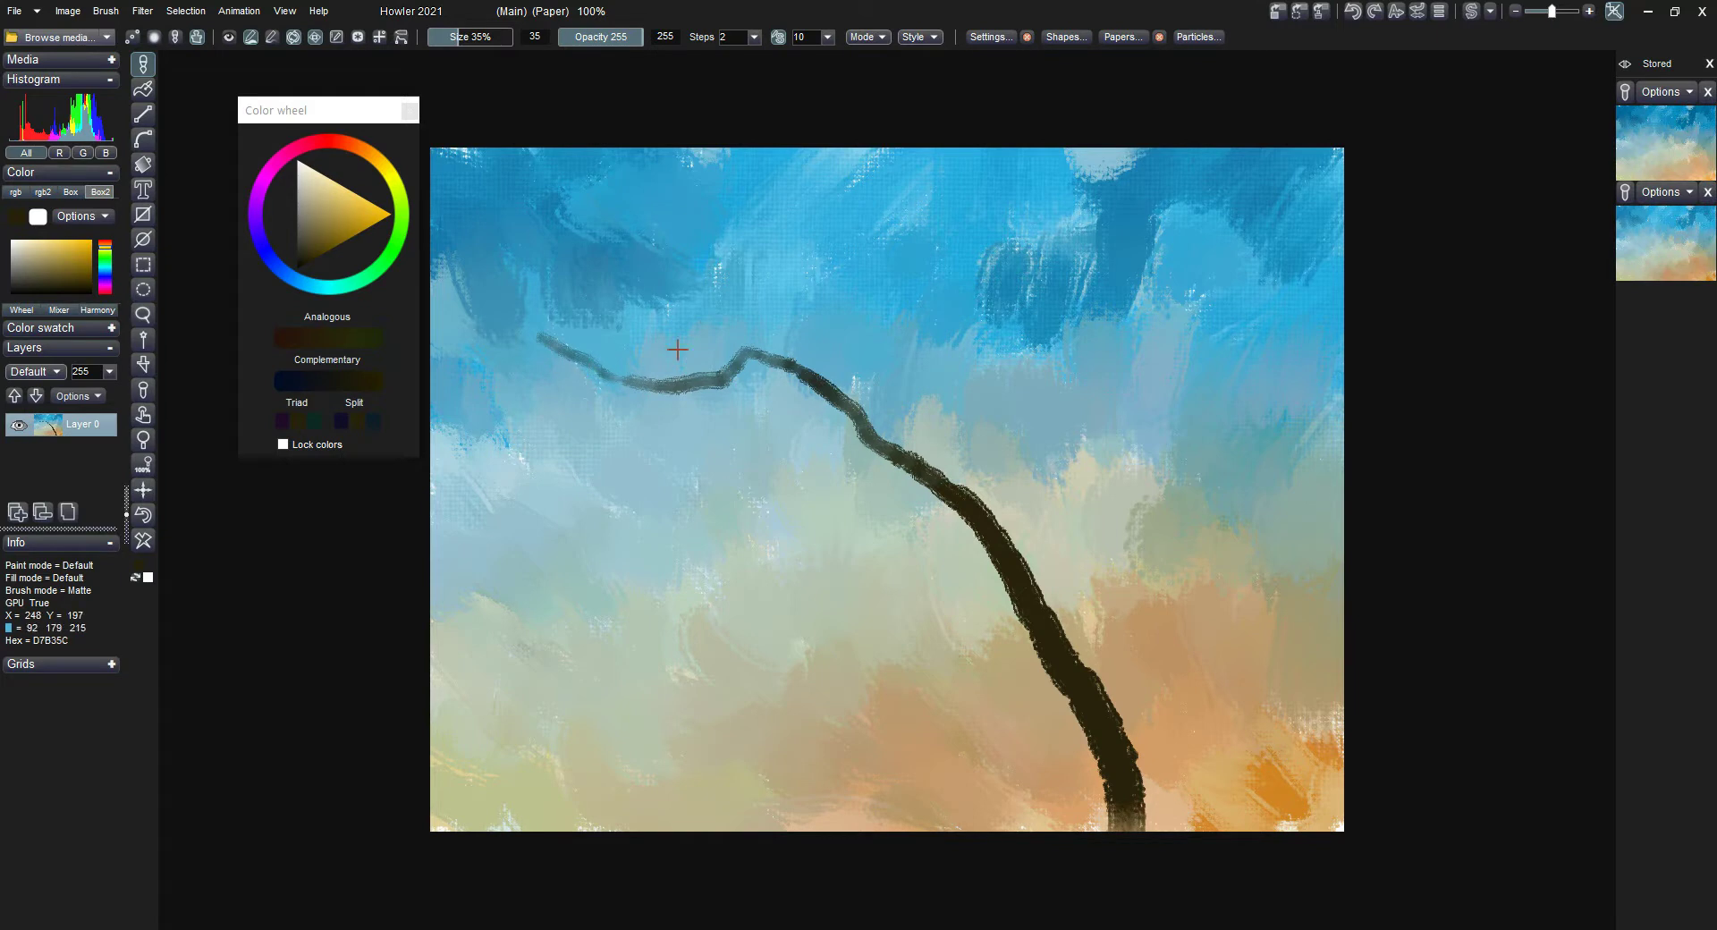
{"action": "mouse_move", "coordinate": [1101, 666]}
{"action": "left_mouse_down"}
{"action": "mouse_move", "coordinate": [1088, 459]}
{"action": "mouse_move", "coordinate": [1185, 454]}
{"action": "left_mouse_up"}
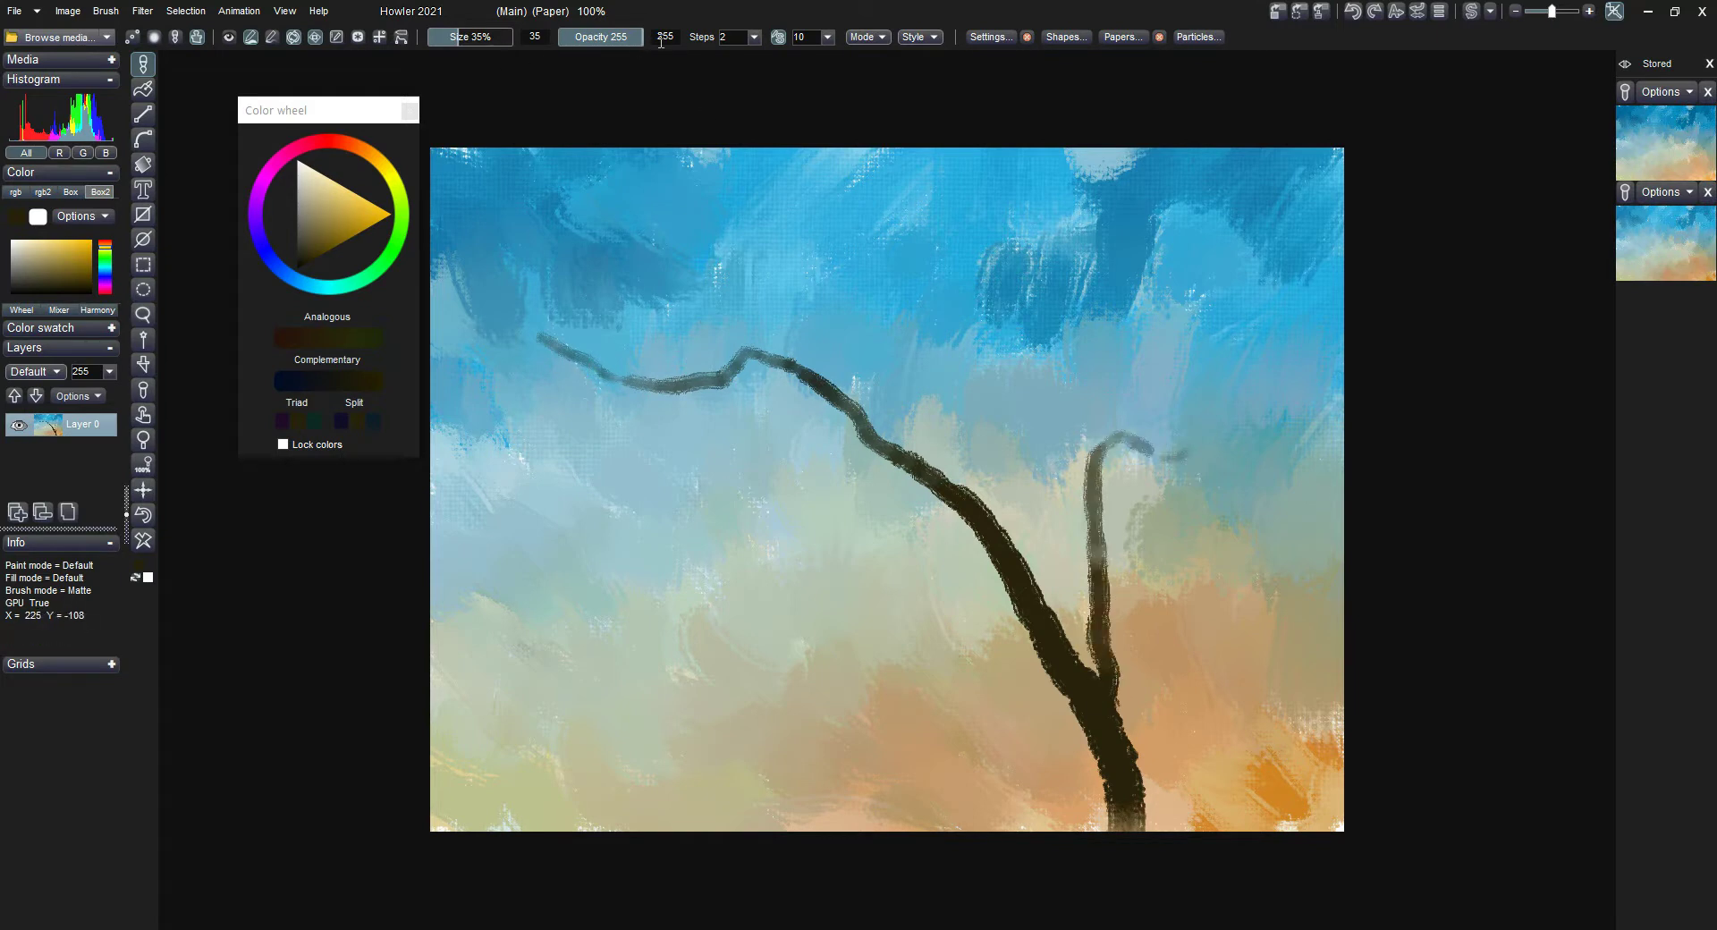
Set the brush's Bleed to 163.
{"action": "left_click", "coordinate": [987, 36]}
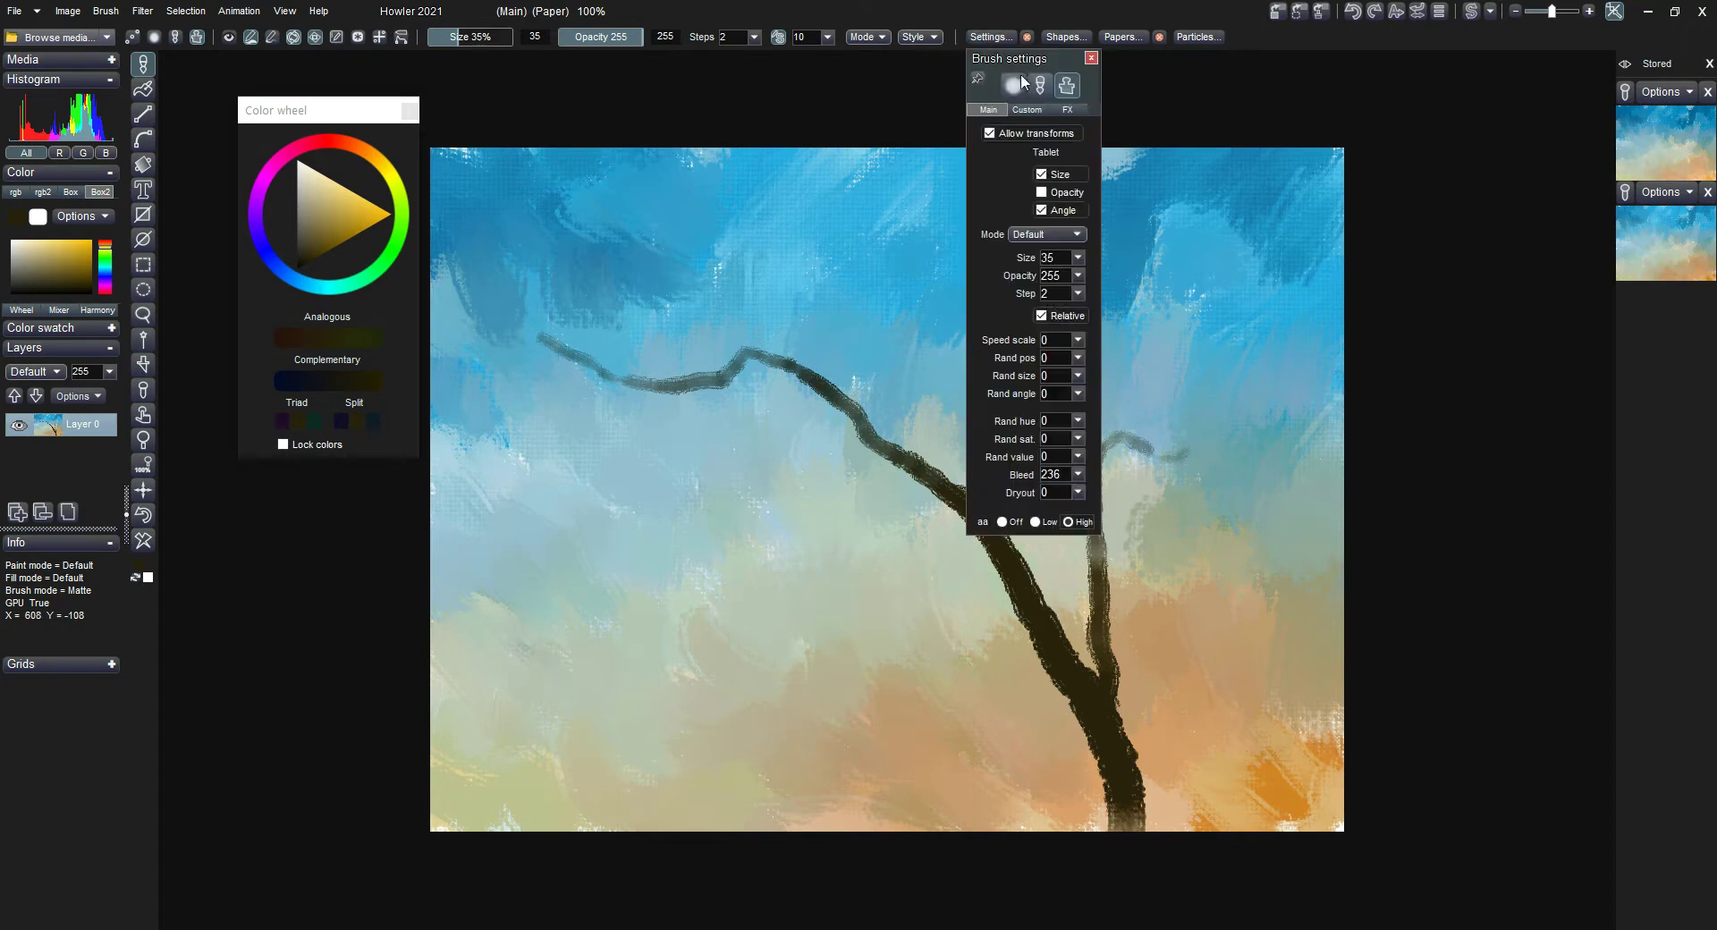
{"action": "left_click", "coordinate": [1078, 474]}
{"action": "left_click_drag", "start_coordinate": [1077, 497], "coordinate": [1046, 497]}
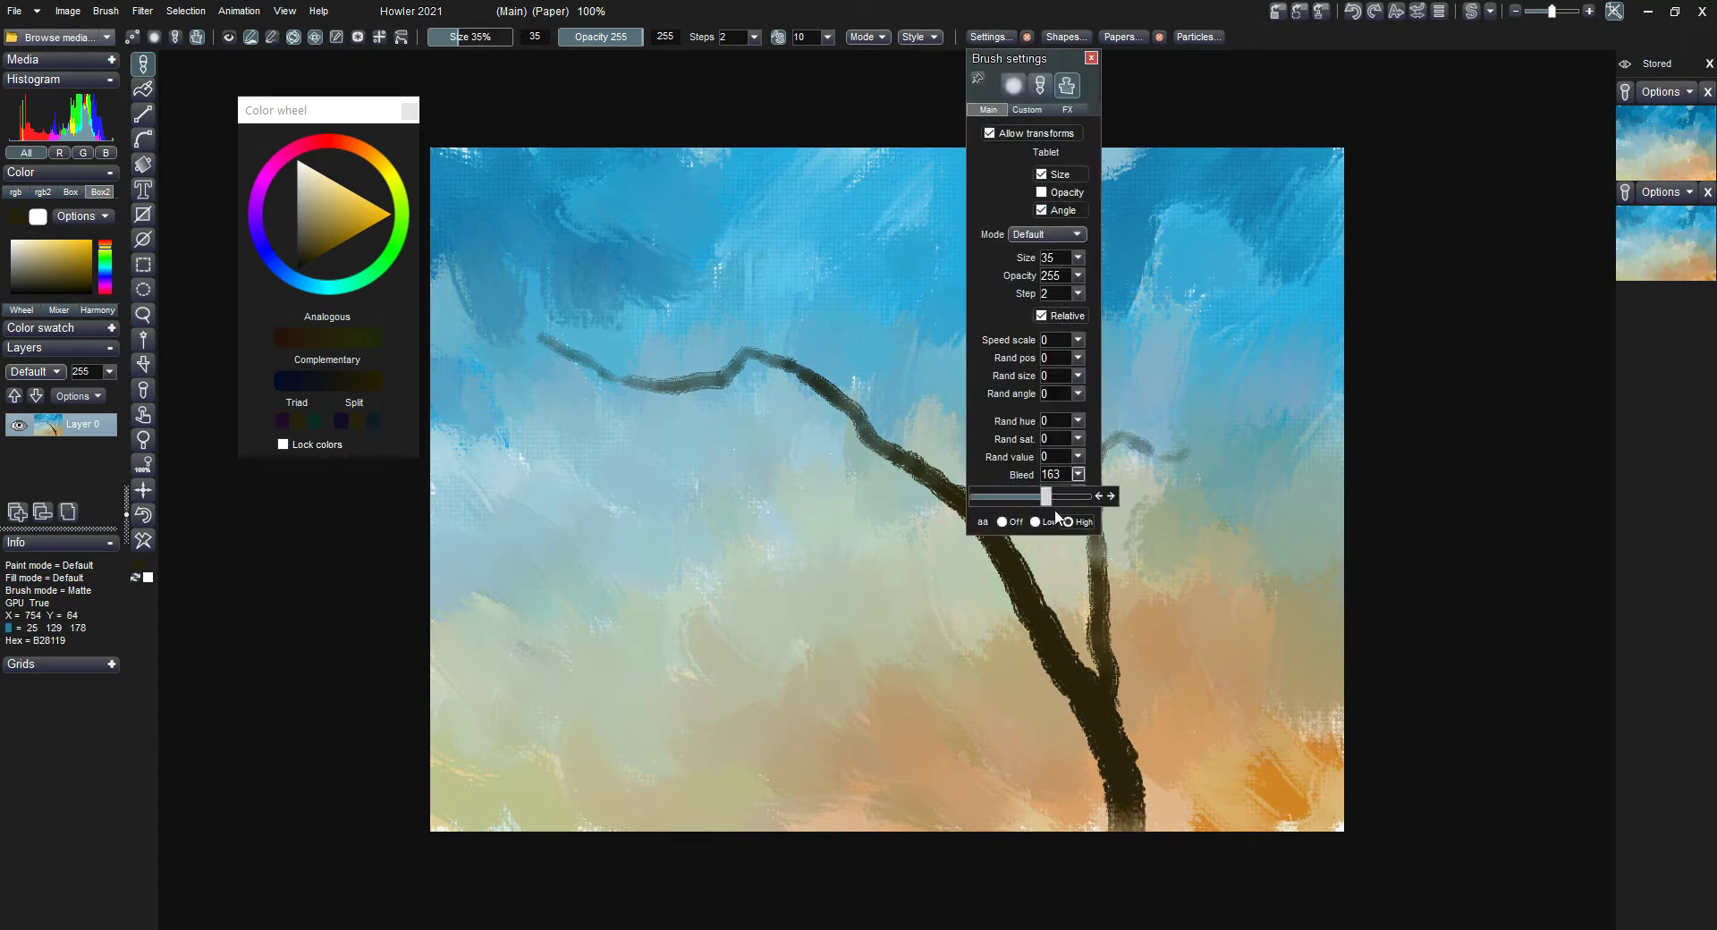
{"action": "left_click", "coordinate": [1090, 57]}
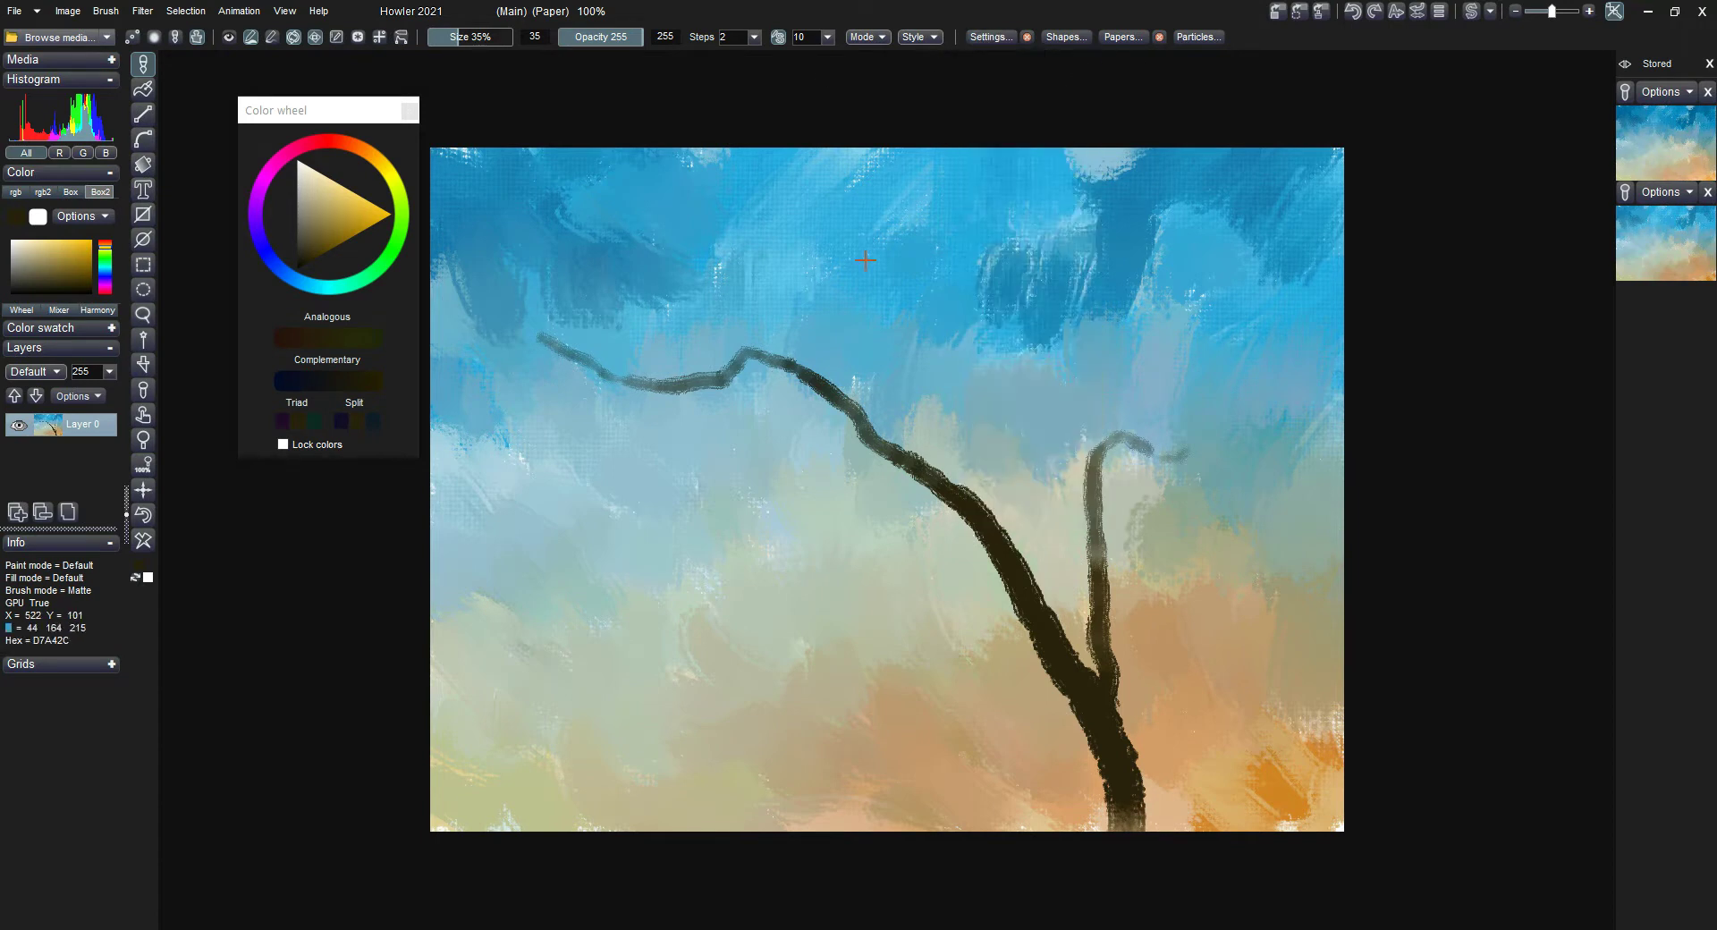
Replace the trial strokes with a trunk curving from the bottom edge to the upper left and an upright side branch.
{"action": "left_click", "coordinate": [151, 516]}
{"action": "left_click", "coordinate": [151, 516]}
{"action": "mouse_move", "coordinate": [1125, 836]}
{"action": "left_mouse_down"}
{"action": "mouse_move", "coordinate": [985, 559]}
{"action": "mouse_move", "coordinate": [873, 444]}
{"action": "mouse_move", "coordinate": [781, 387]}
{"action": "mouse_move", "coordinate": [626, 438]}
{"action": "left_mouse_up"}
{"action": "mouse_move", "coordinate": [1058, 626]}
{"action": "left_mouse_down"}
{"action": "mouse_move", "coordinate": [1052, 459]}
{"action": "mouse_move", "coordinate": [1081, 355]}
{"action": "left_mouse_up"}
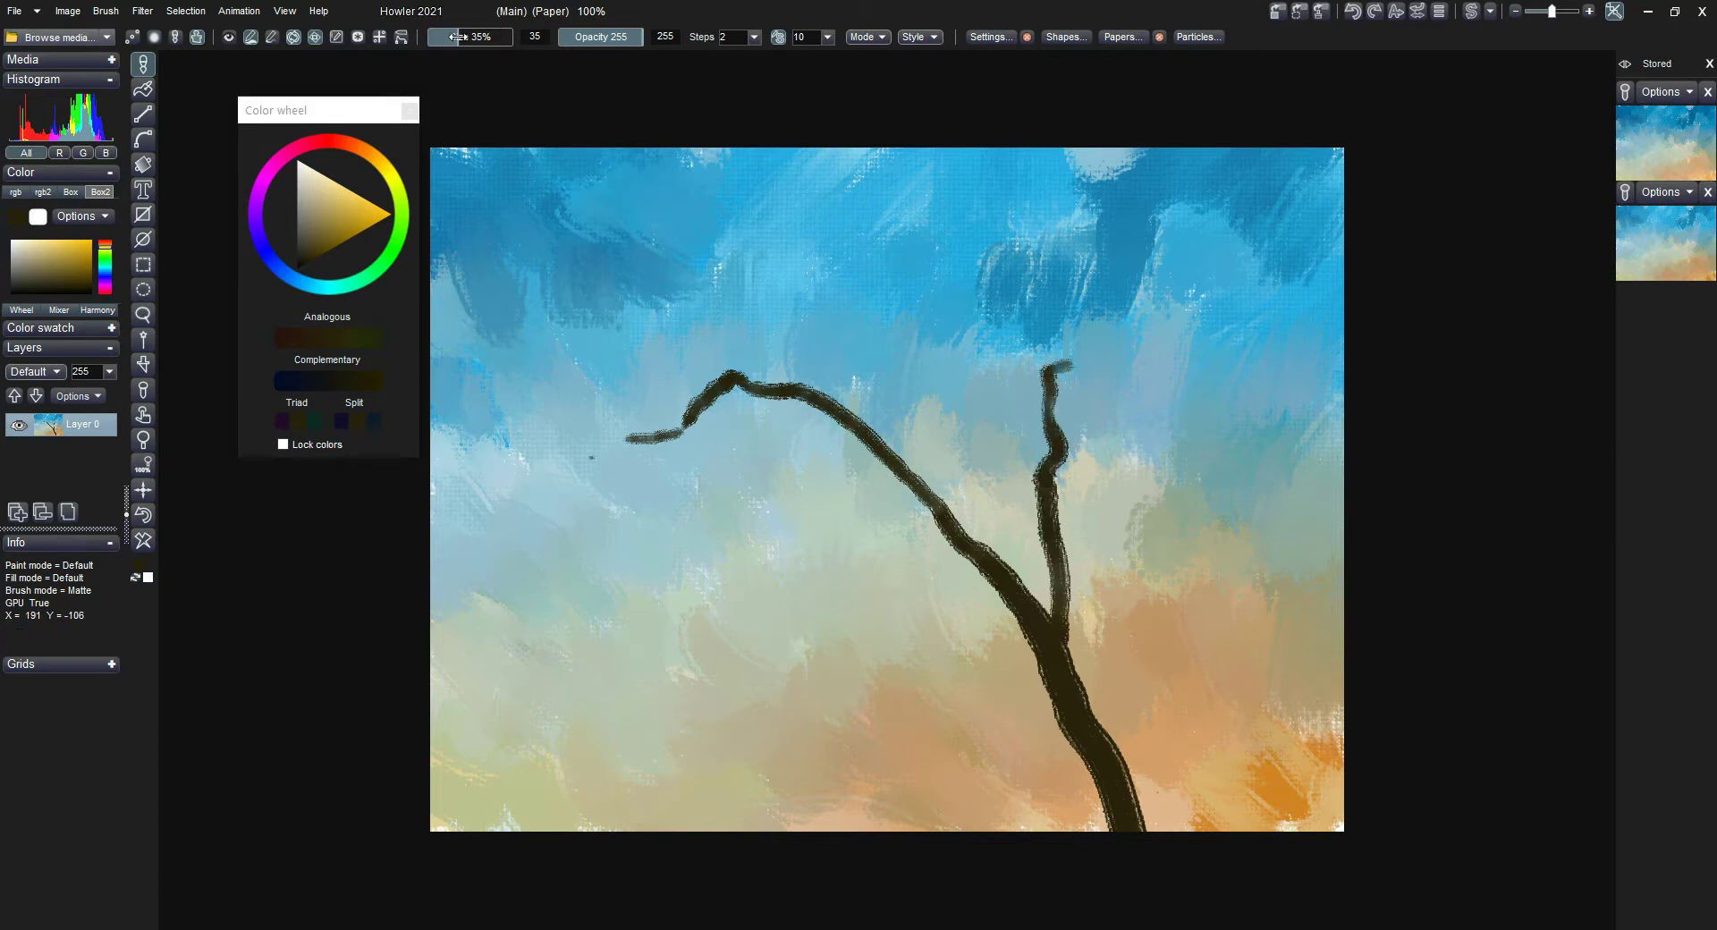
Set the brush size to 17% and paint thin twigs drooping from the tip of the long left branch.
{"action": "left_click_drag", "start_coordinate": [445, 45], "coordinate": [440, 46]}
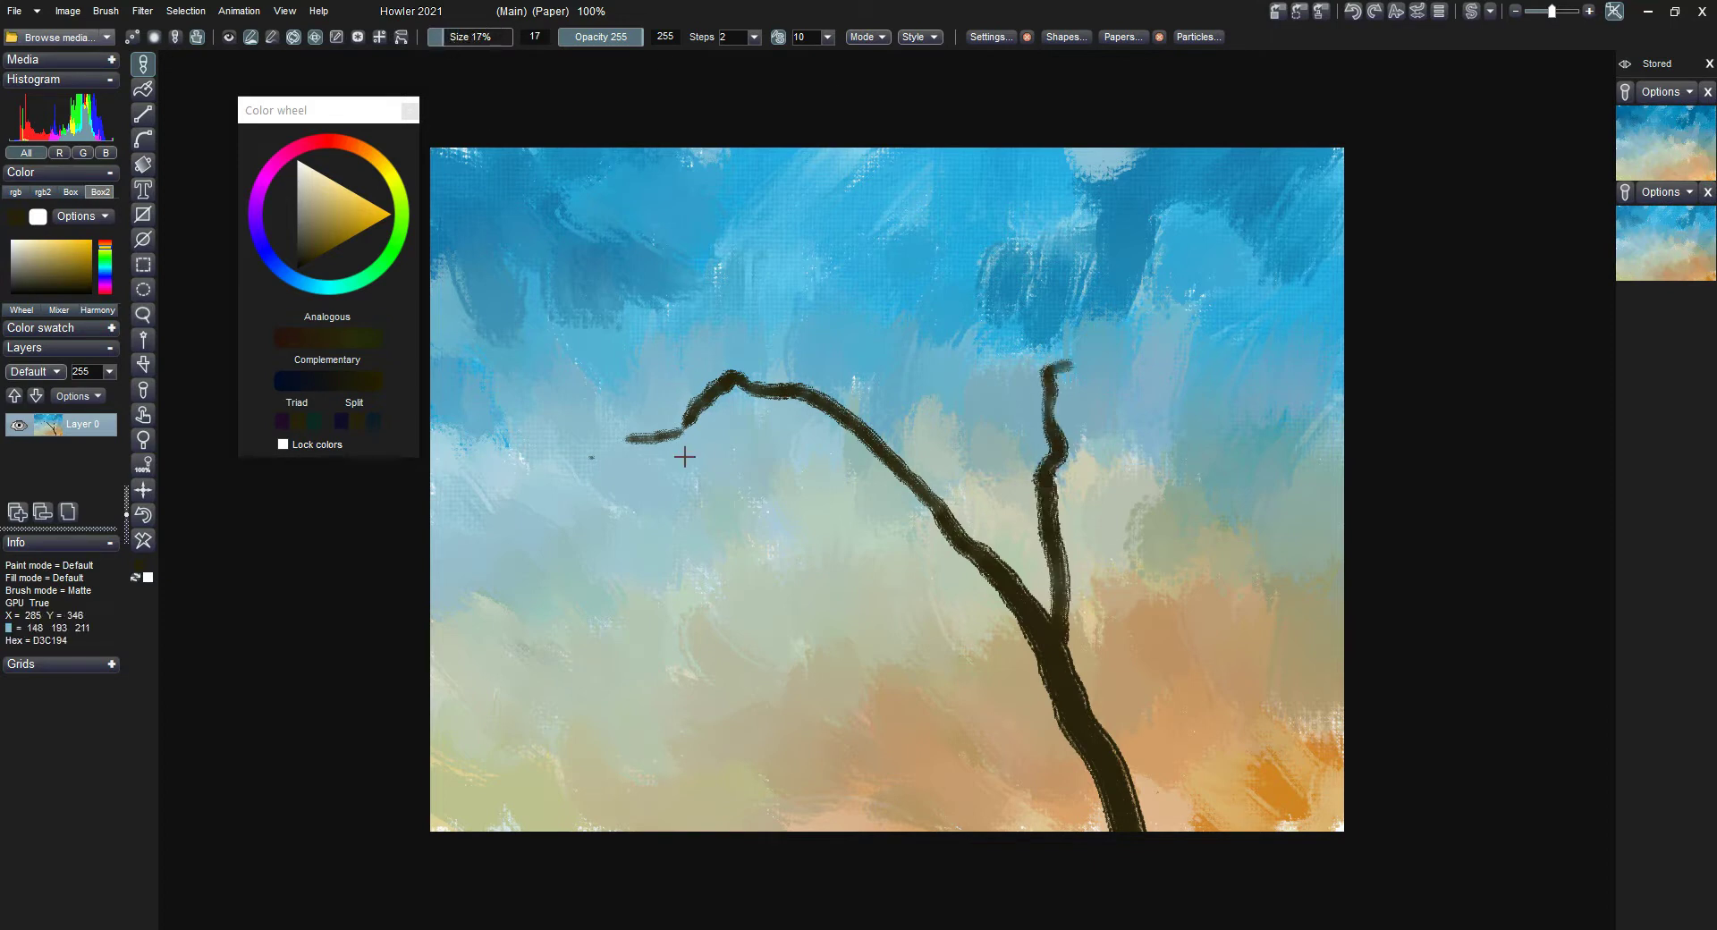
{"action": "left_click_drag", "start_coordinate": [687, 418], "coordinate": [648, 595]}
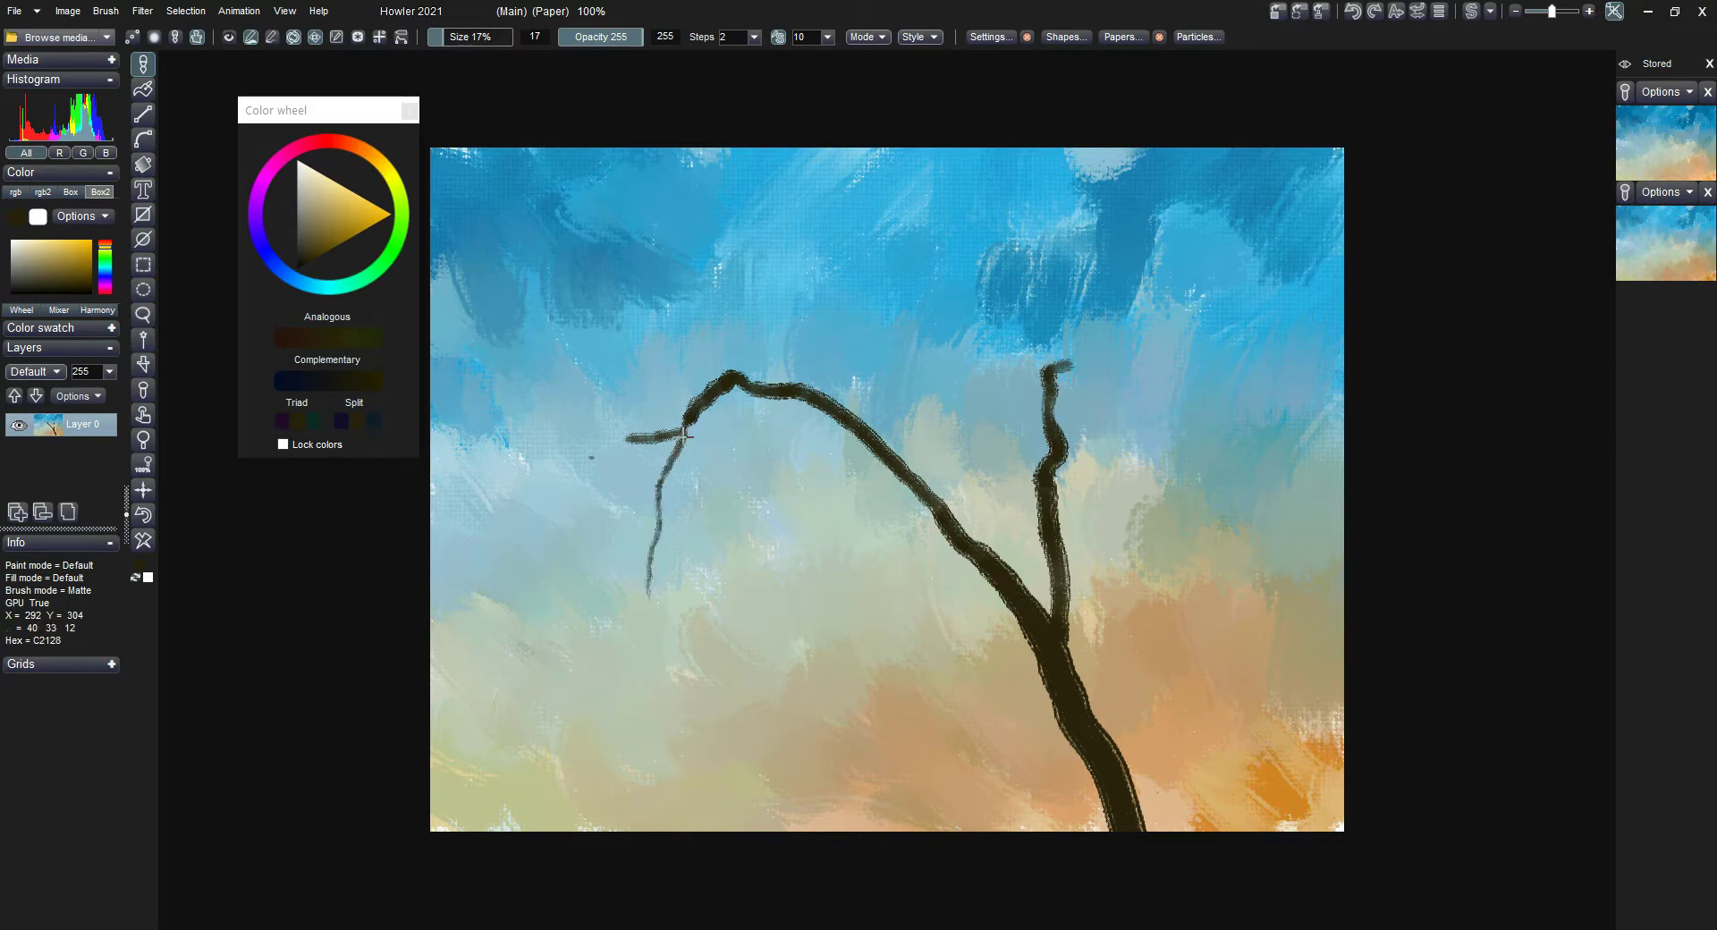
{"action": "left_click_drag", "start_coordinate": [663, 491], "coordinate": [690, 426]}
{"action": "left_click_drag", "start_coordinate": [668, 483], "coordinate": [621, 635]}
{"action": "mouse_move", "coordinate": [838, 399]}
{"action": "left_mouse_down"}
{"action": "mouse_move", "coordinate": [803, 353]}
{"action": "mouse_move", "coordinate": [760, 547]}
{"action": "left_mouse_up"}
{"action": "left_click", "coordinate": [808, 468]}
{"action": "mouse_move", "coordinate": [835, 469]}
{"action": "left_mouse_down"}
{"action": "mouse_move", "coordinate": [873, 505]}
{"action": "mouse_move", "coordinate": [877, 470]}
{"action": "left_mouse_up"}
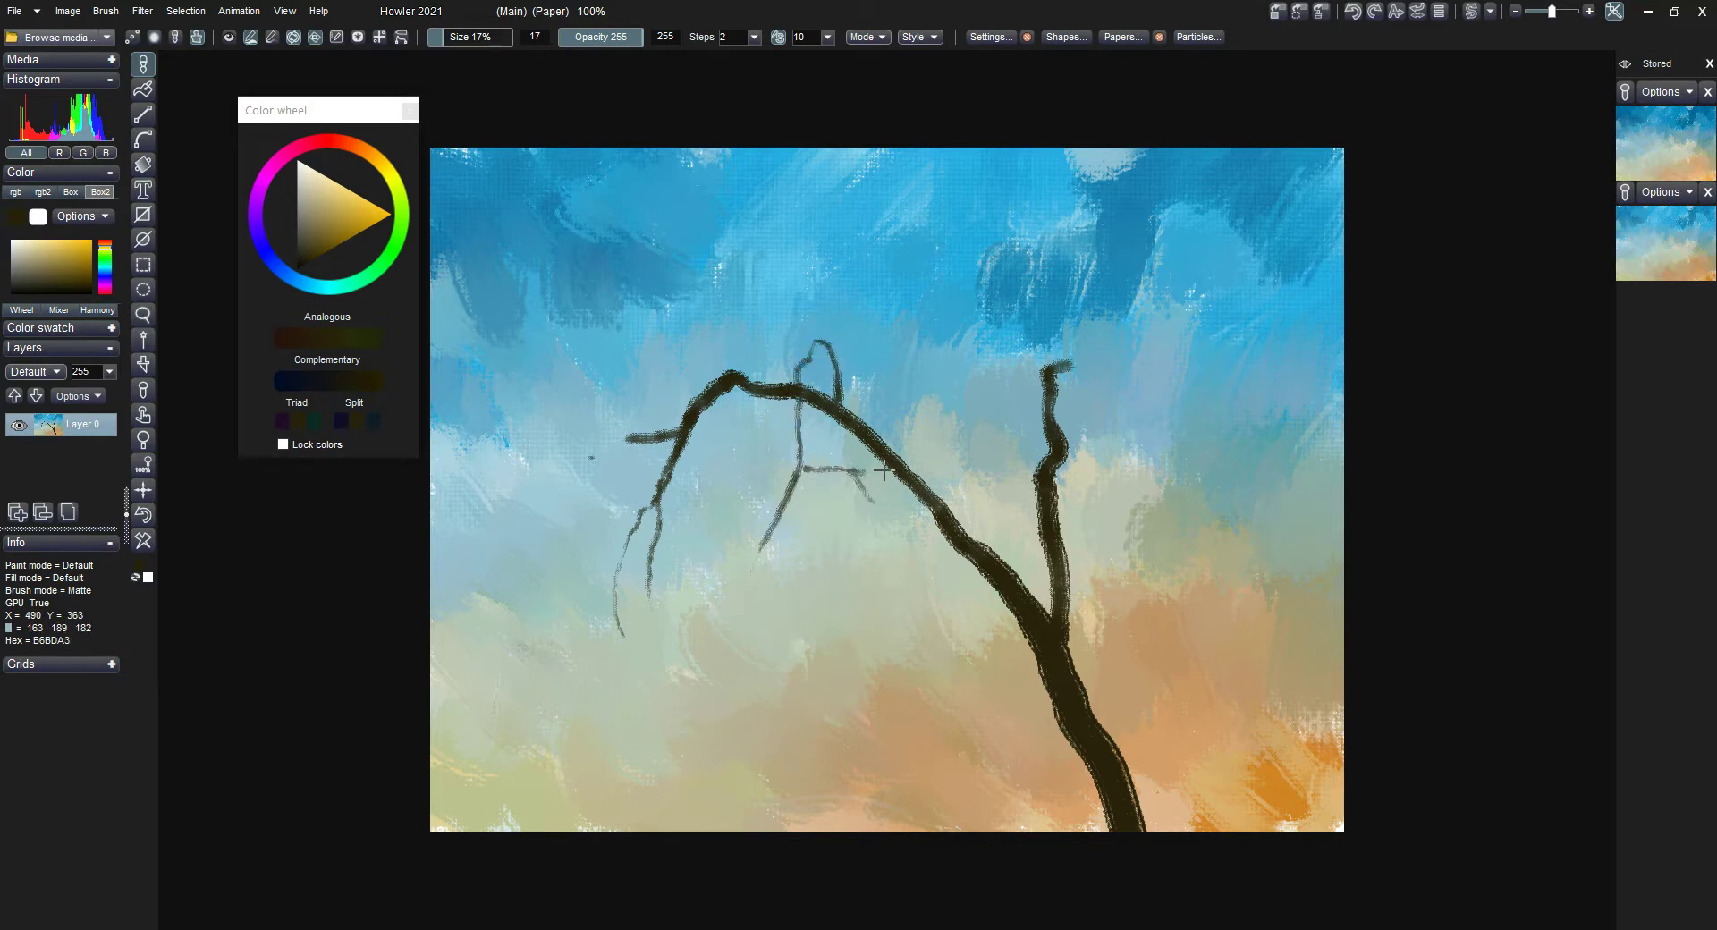
{"action": "left_click", "coordinate": [149, 517]}
{"action": "left_click", "coordinate": [149, 517]}
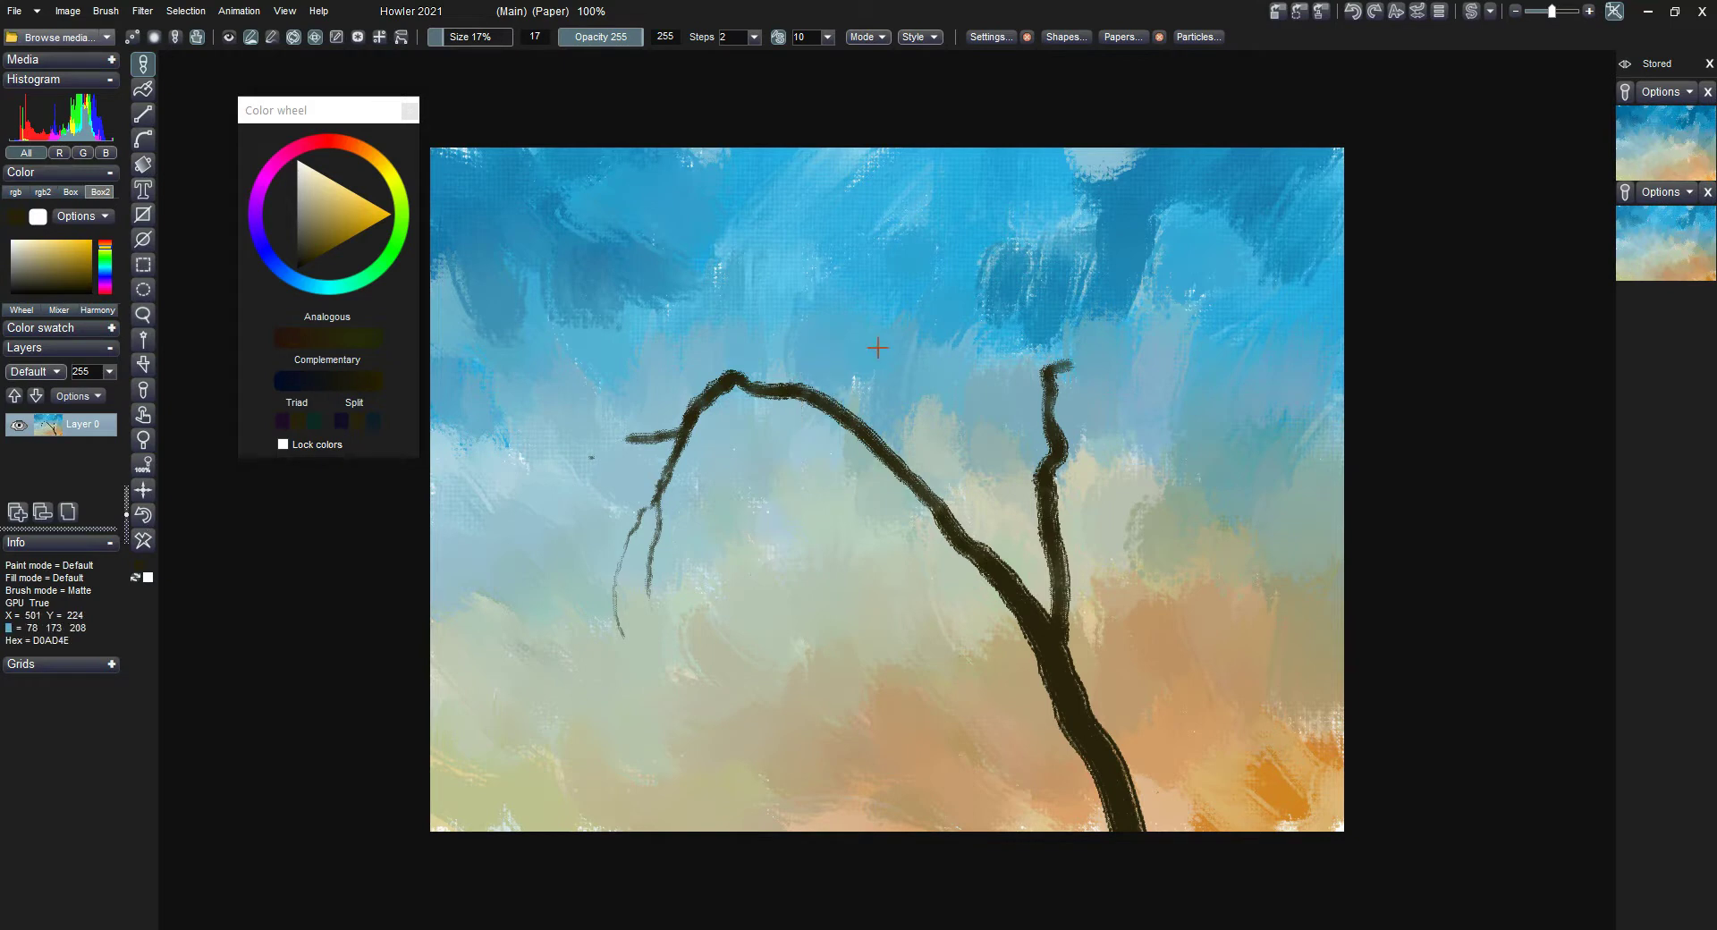
Paint a thin twig that loops up over the middle of the long branch and hangs down below it.
{"action": "mouse_move", "coordinate": [867, 420]}
{"action": "left_mouse_down"}
{"action": "mouse_move", "coordinate": [818, 347]}
{"action": "mouse_move", "coordinate": [785, 452]}
{"action": "mouse_move", "coordinate": [838, 458]}
{"action": "left_mouse_up"}
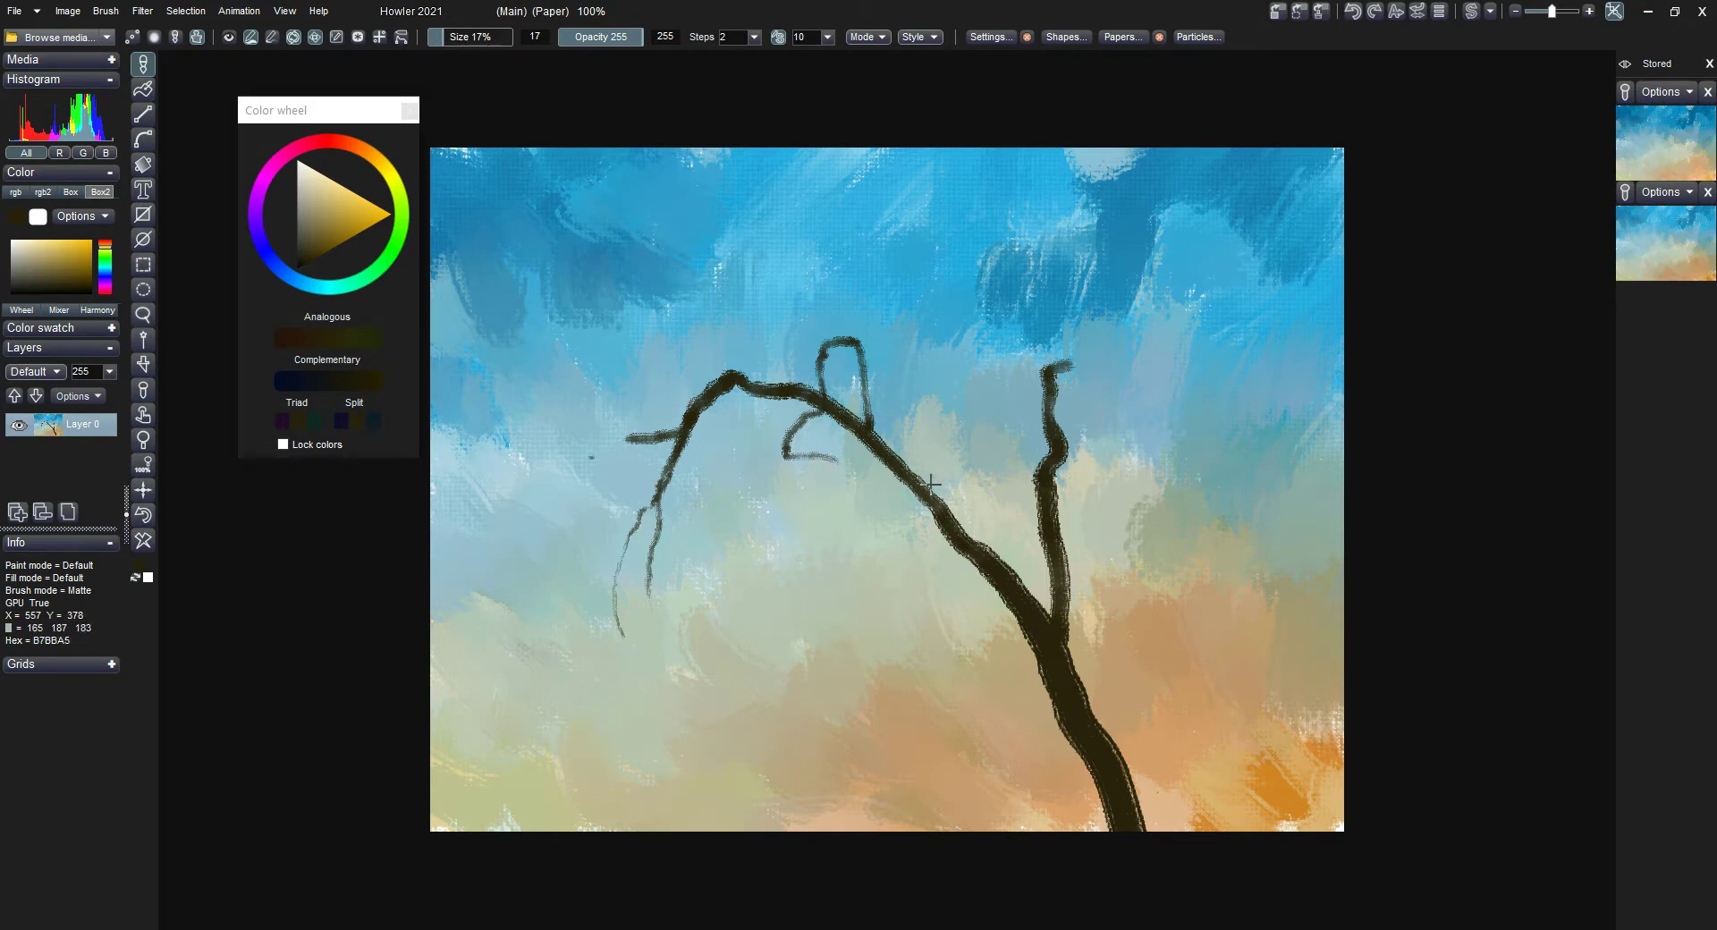
{"action": "mouse_move", "coordinate": [941, 493]}
{"action": "left_mouse_down"}
{"action": "mouse_move", "coordinate": [950, 444]}
{"action": "mouse_move", "coordinate": [982, 525]}
{"action": "left_mouse_up"}
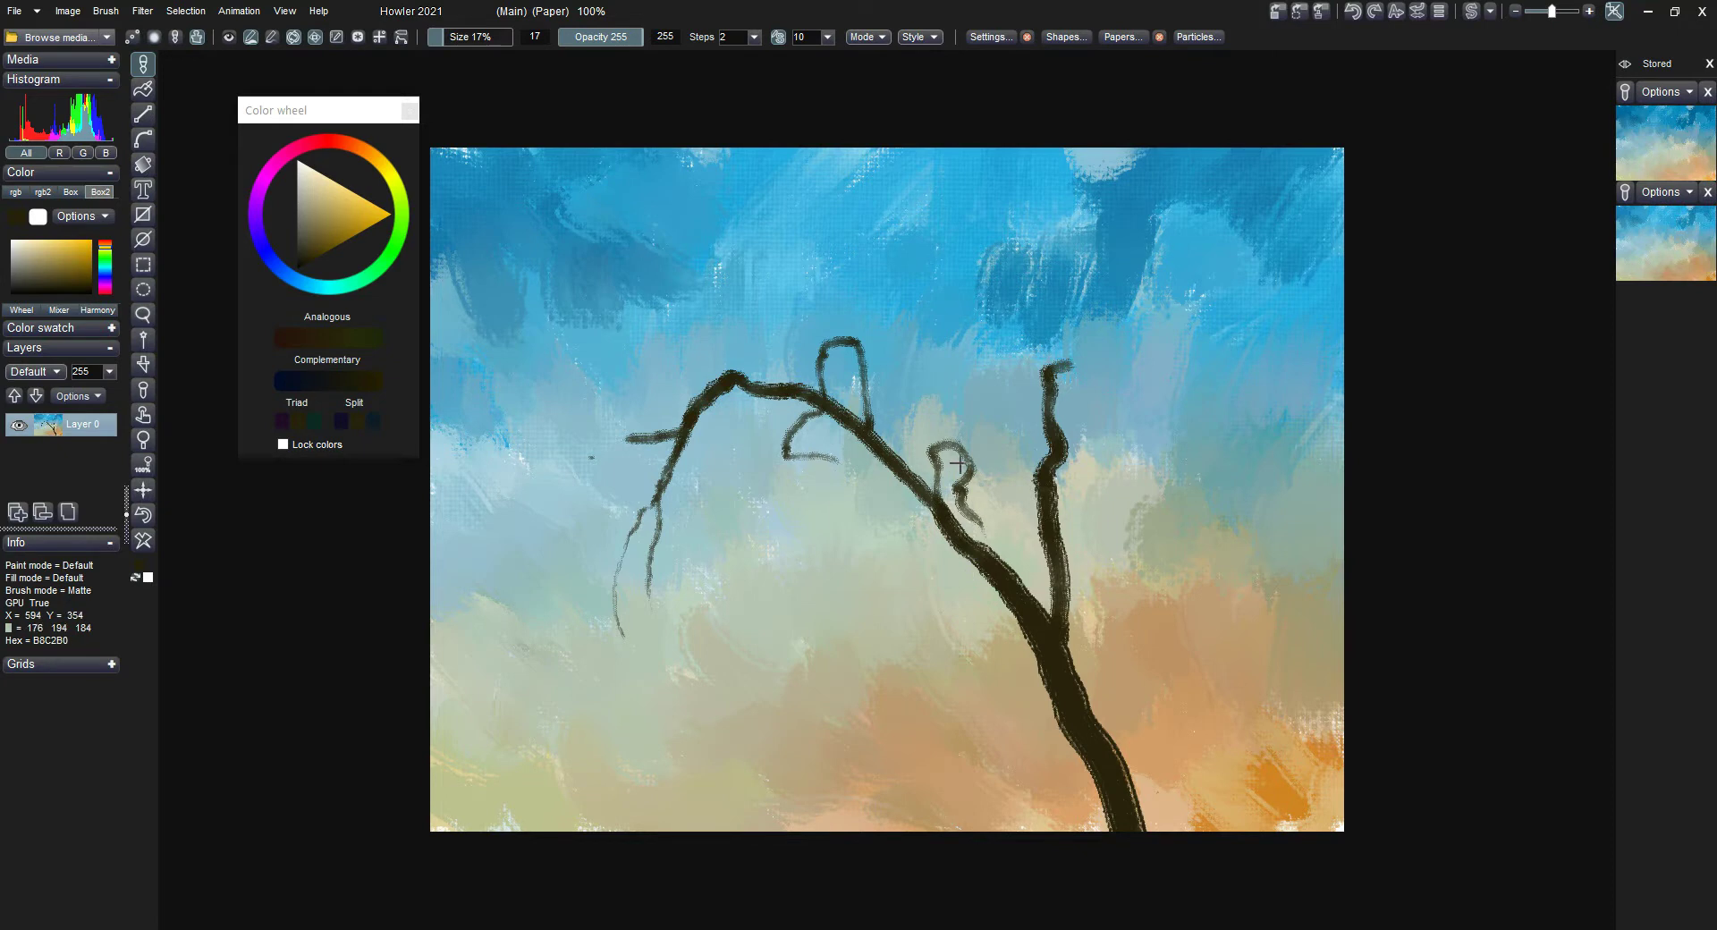
{"action": "left_click_drag", "start_coordinate": [952, 450], "coordinate": [1005, 475]}
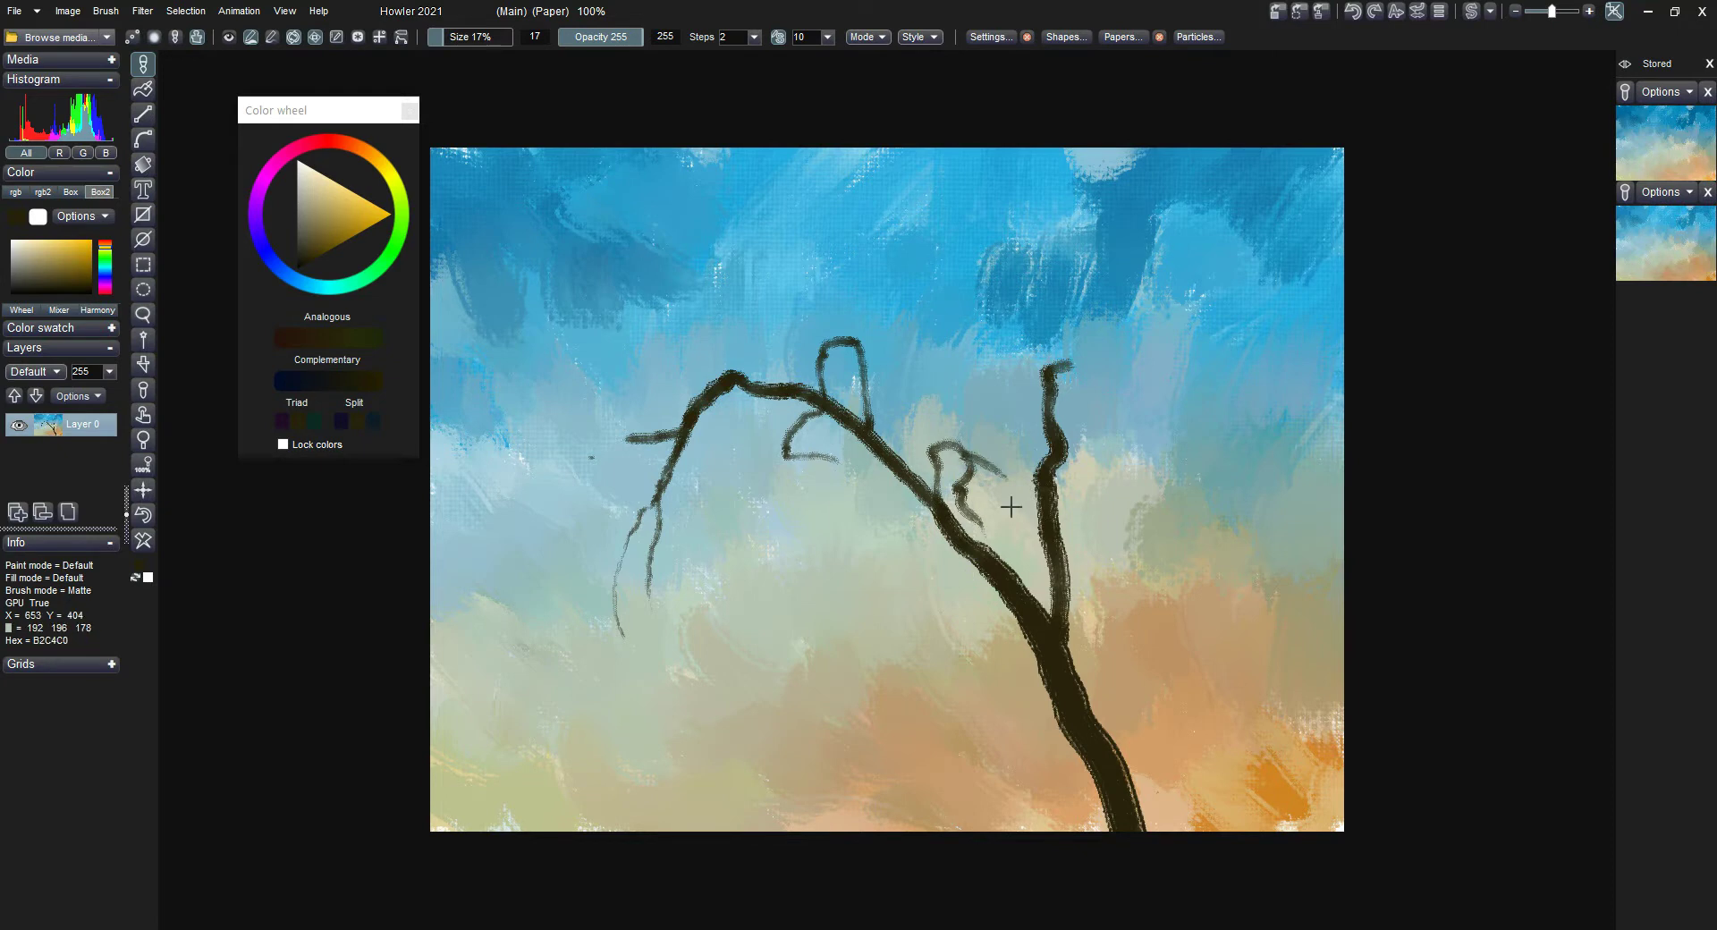
{"action": "left_click", "coordinate": [146, 517]}
{"action": "left_click", "coordinate": [147, 518]}
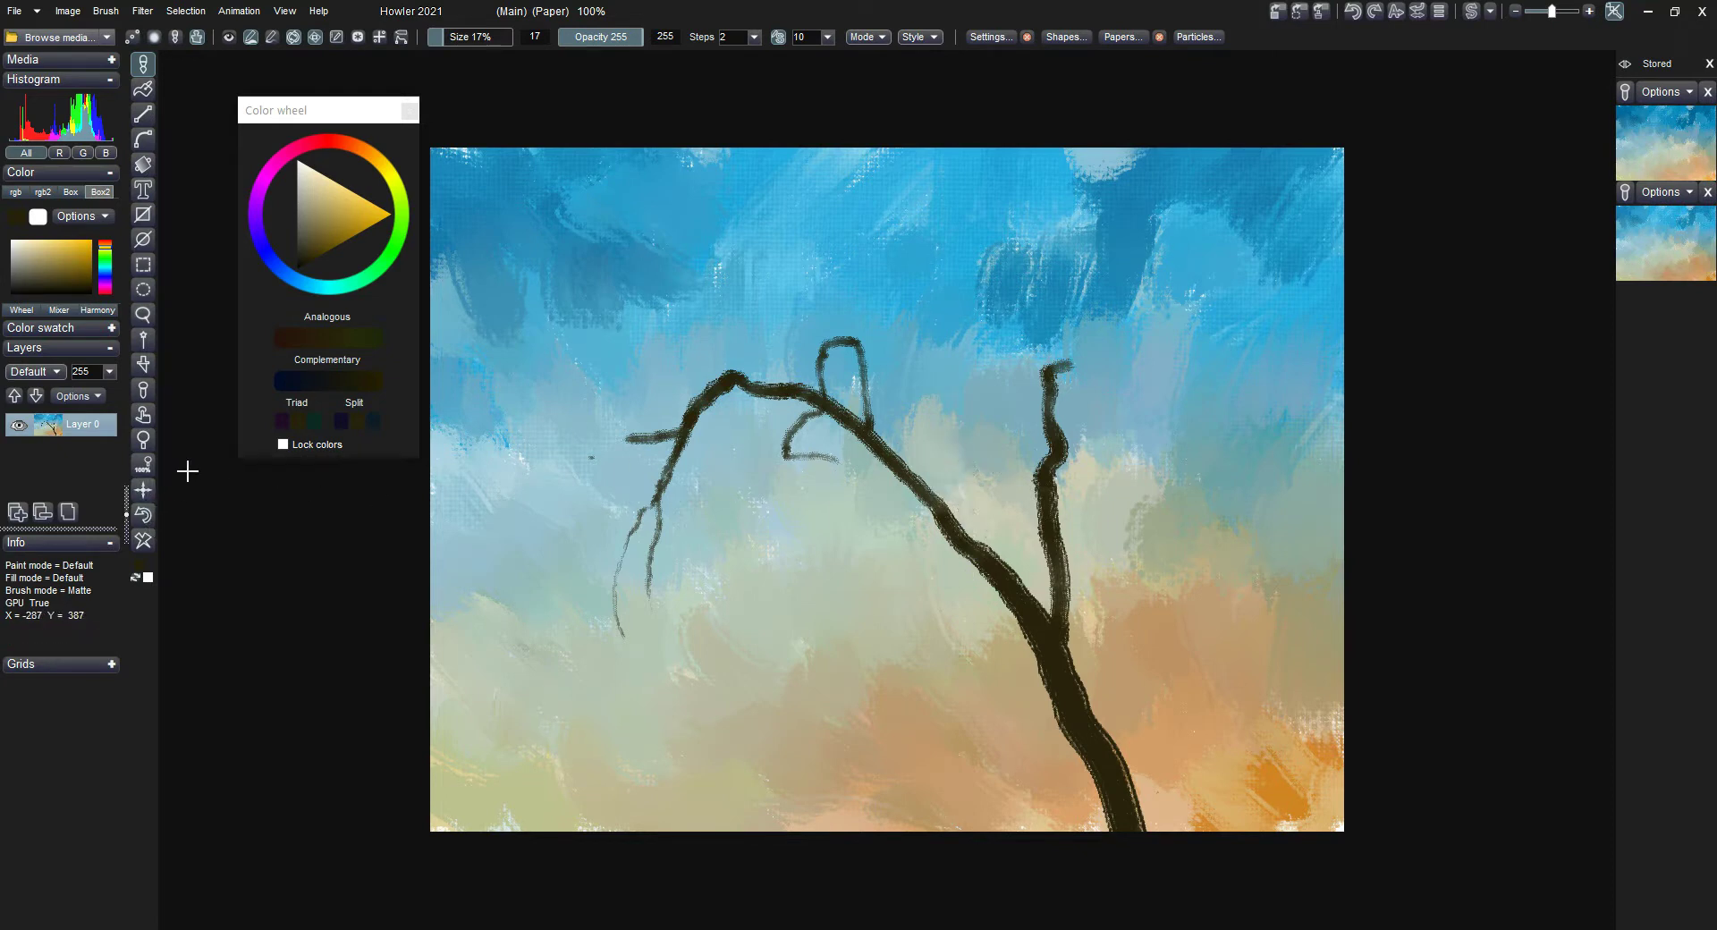
Set the brush size to 12% and its Bleed to 124 for finer twigs.
{"action": "left_click", "coordinate": [439, 45]}
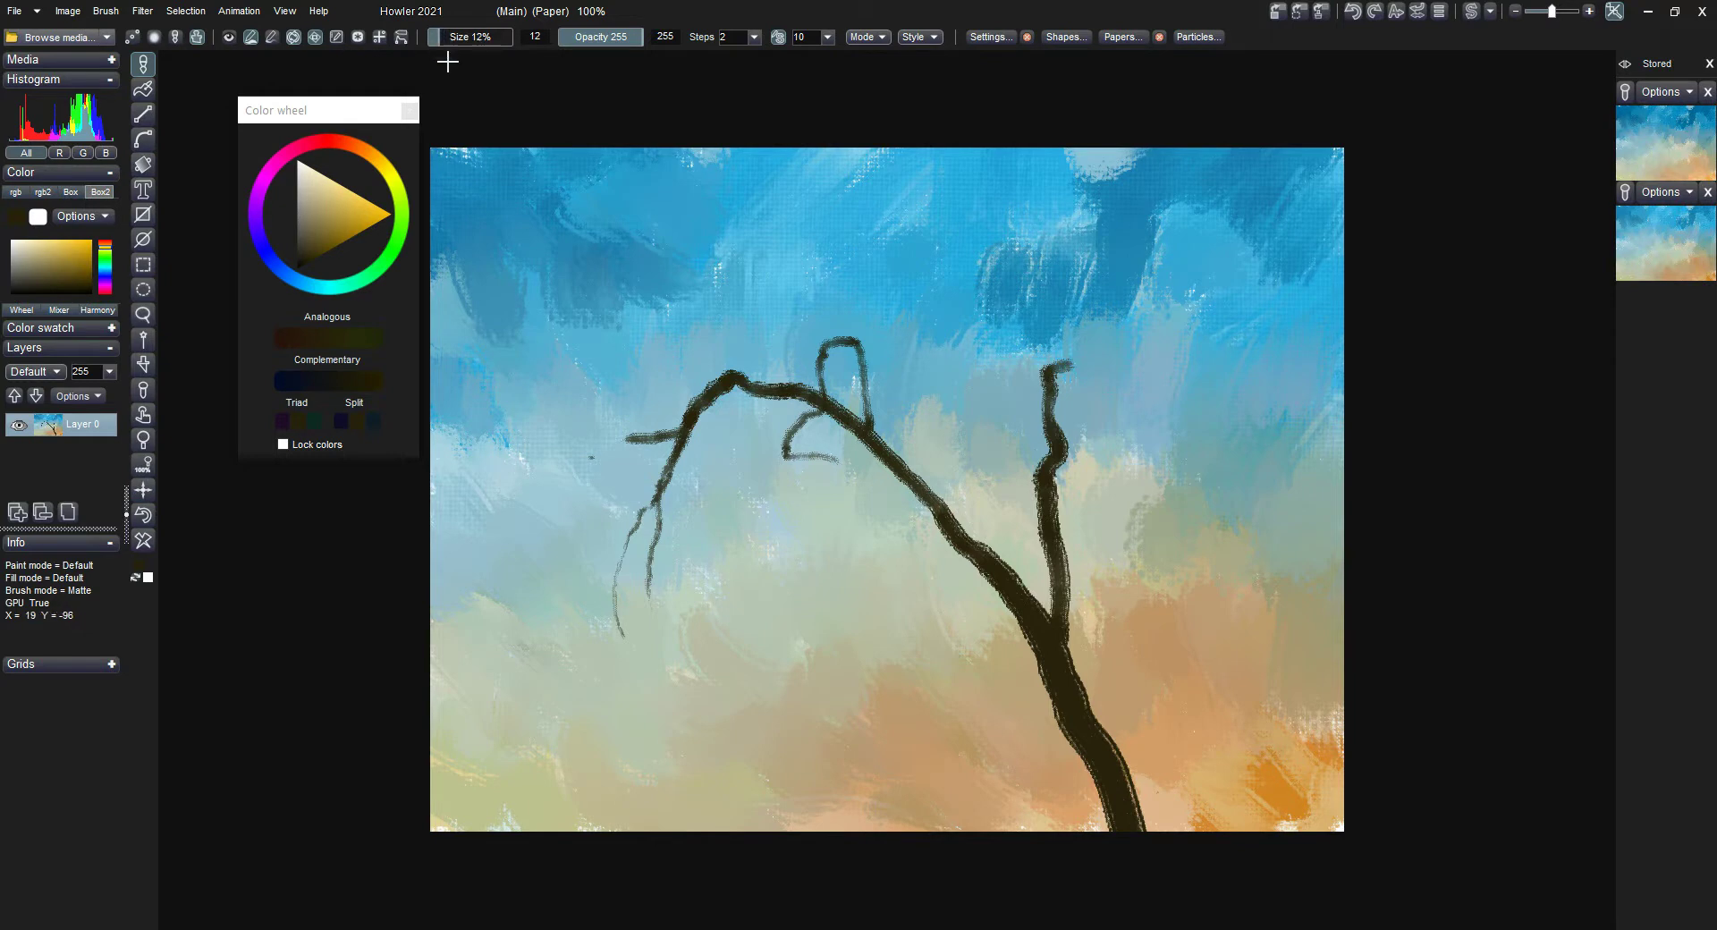
{"action": "left_click", "coordinate": [988, 36]}
{"action": "left_click", "coordinate": [1079, 475]}
{"action": "left_click_drag", "start_coordinate": [1046, 496], "coordinate": [1028, 496]}
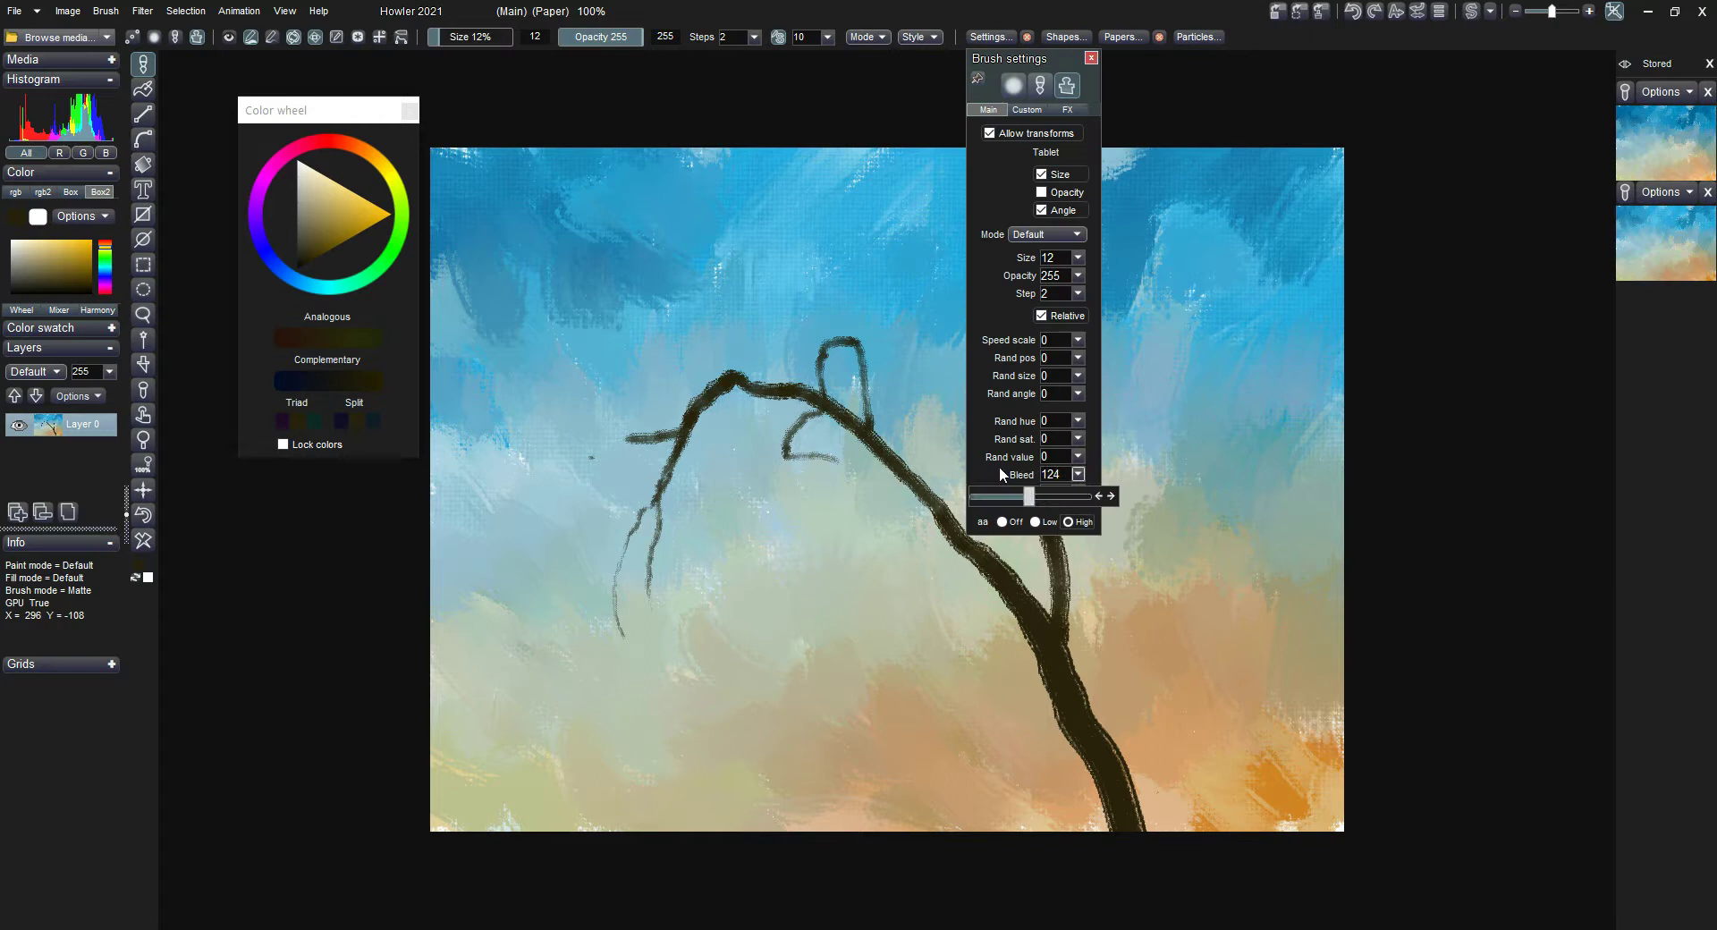
Paint thin twigs branching upward, outward and drooping to the right from the top of the upright side branch.
{"action": "left_click", "coordinate": [1090, 57]}
{"action": "mouse_move", "coordinate": [1055, 358]}
{"action": "left_mouse_down"}
{"action": "mouse_move", "coordinate": [1095, 329]}
{"action": "mouse_move", "coordinate": [1125, 255]}
{"action": "left_mouse_up"}
{"action": "mouse_move", "coordinate": [1071, 366]}
{"action": "left_mouse_down"}
{"action": "mouse_move", "coordinate": [1189, 353]}
{"action": "mouse_move", "coordinate": [1249, 389]}
{"action": "left_mouse_up"}
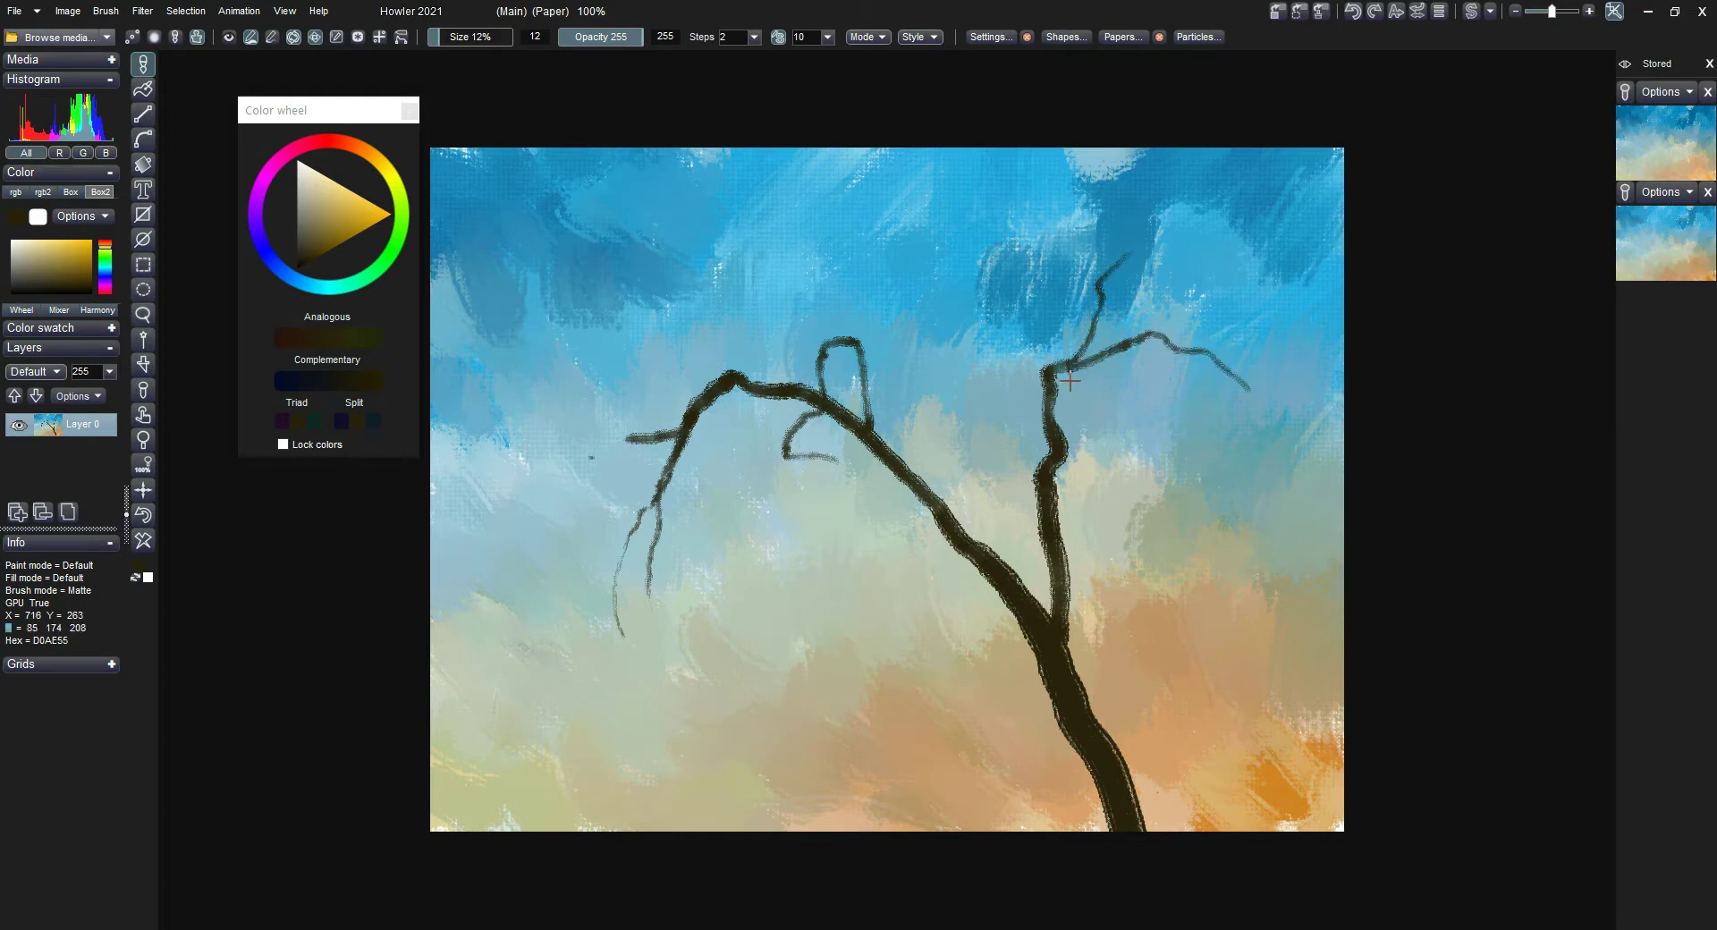
{"action": "mouse_move", "coordinate": [1069, 367]}
{"action": "left_mouse_down"}
{"action": "mouse_move", "coordinate": [1087, 359]}
{"action": "mouse_move", "coordinate": [1113, 389]}
{"action": "mouse_move", "coordinate": [1114, 447]}
{"action": "mouse_move", "coordinate": [1176, 521]}
{"action": "mouse_move", "coordinate": [1218, 488]}
{"action": "left_mouse_up"}
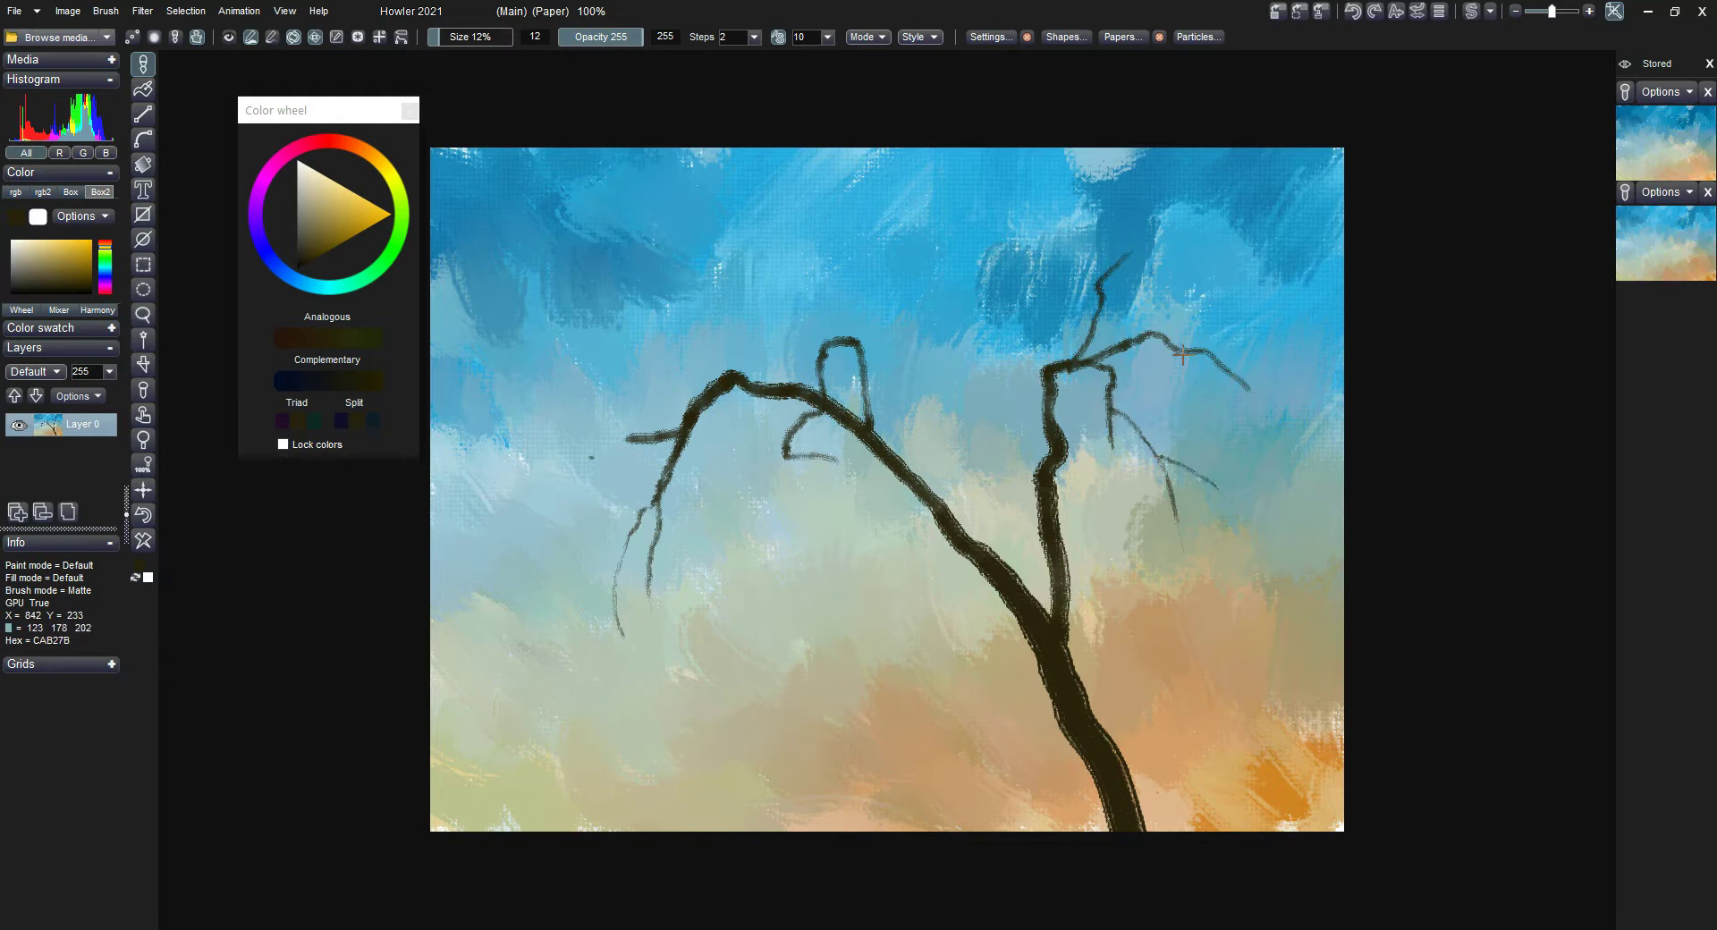
{"action": "mouse_move", "coordinate": [1180, 355]}
{"action": "left_mouse_down"}
{"action": "mouse_move", "coordinate": [1159, 385]}
{"action": "mouse_move", "coordinate": [1205, 396]}
{"action": "mouse_move", "coordinate": [1188, 422]}
{"action": "left_mouse_up"}
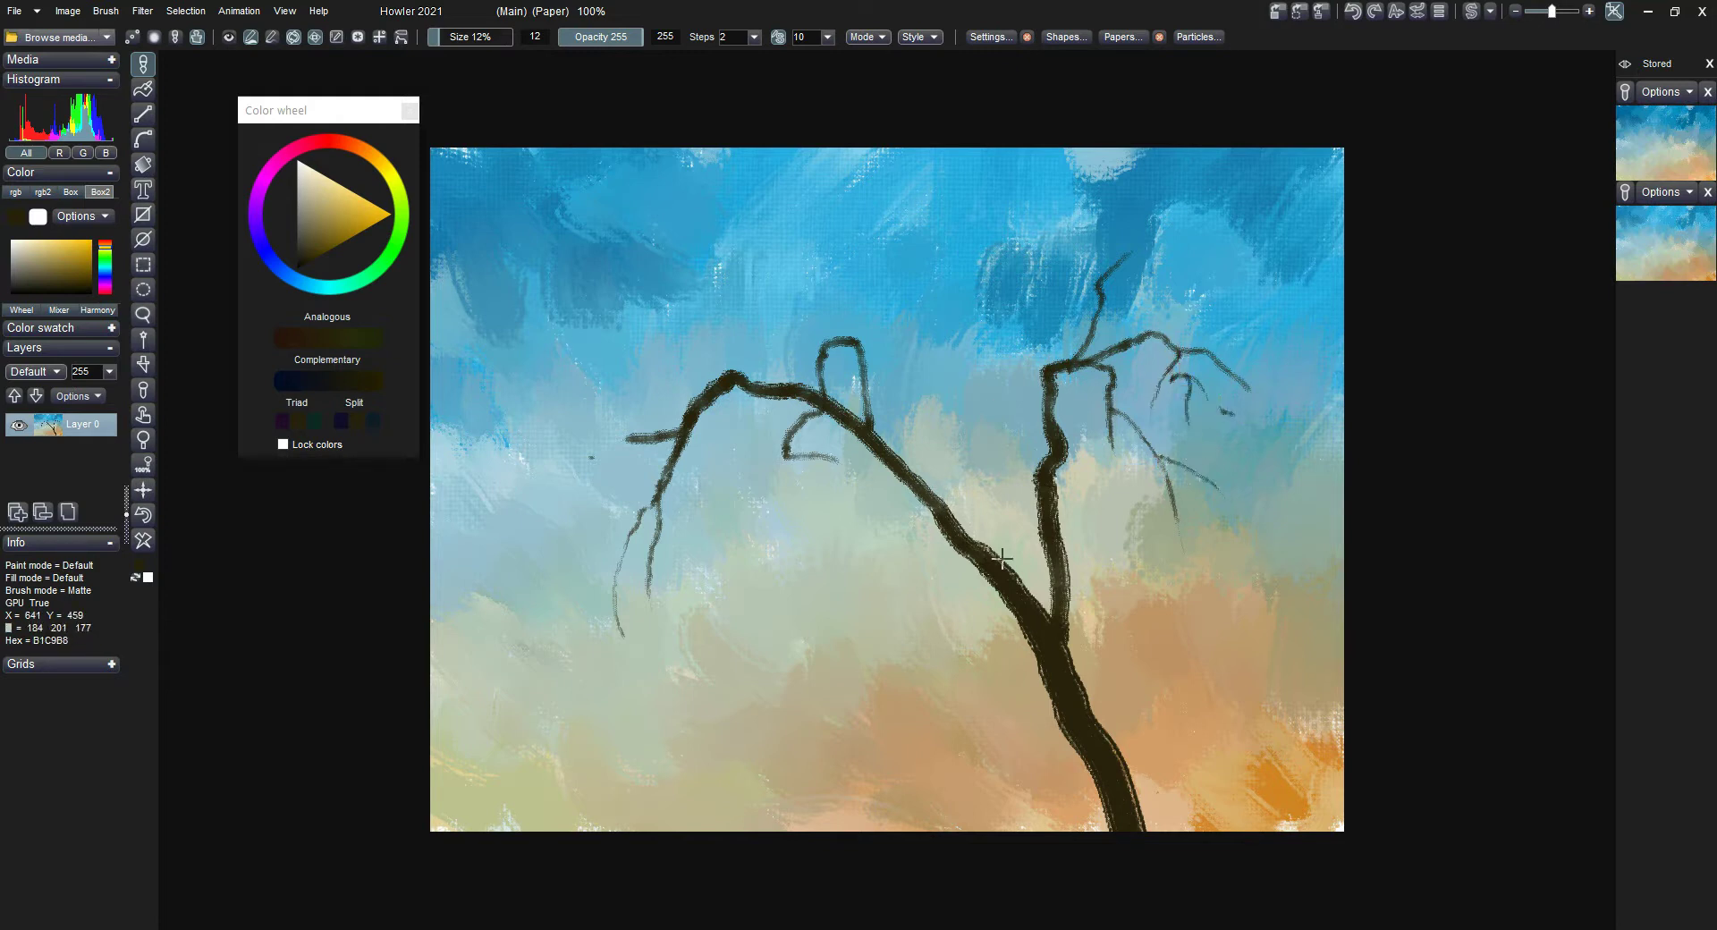
Paint two more branches rising from the long limb and arching left, with fine twigs splitting and hanging from them.
{"action": "mouse_move", "coordinate": [1001, 563]}
{"action": "left_mouse_down"}
{"action": "mouse_move", "coordinate": [934, 353]}
{"action": "mouse_move", "coordinate": [755, 288]}
{"action": "mouse_move", "coordinate": [793, 358]}
{"action": "left_mouse_up"}
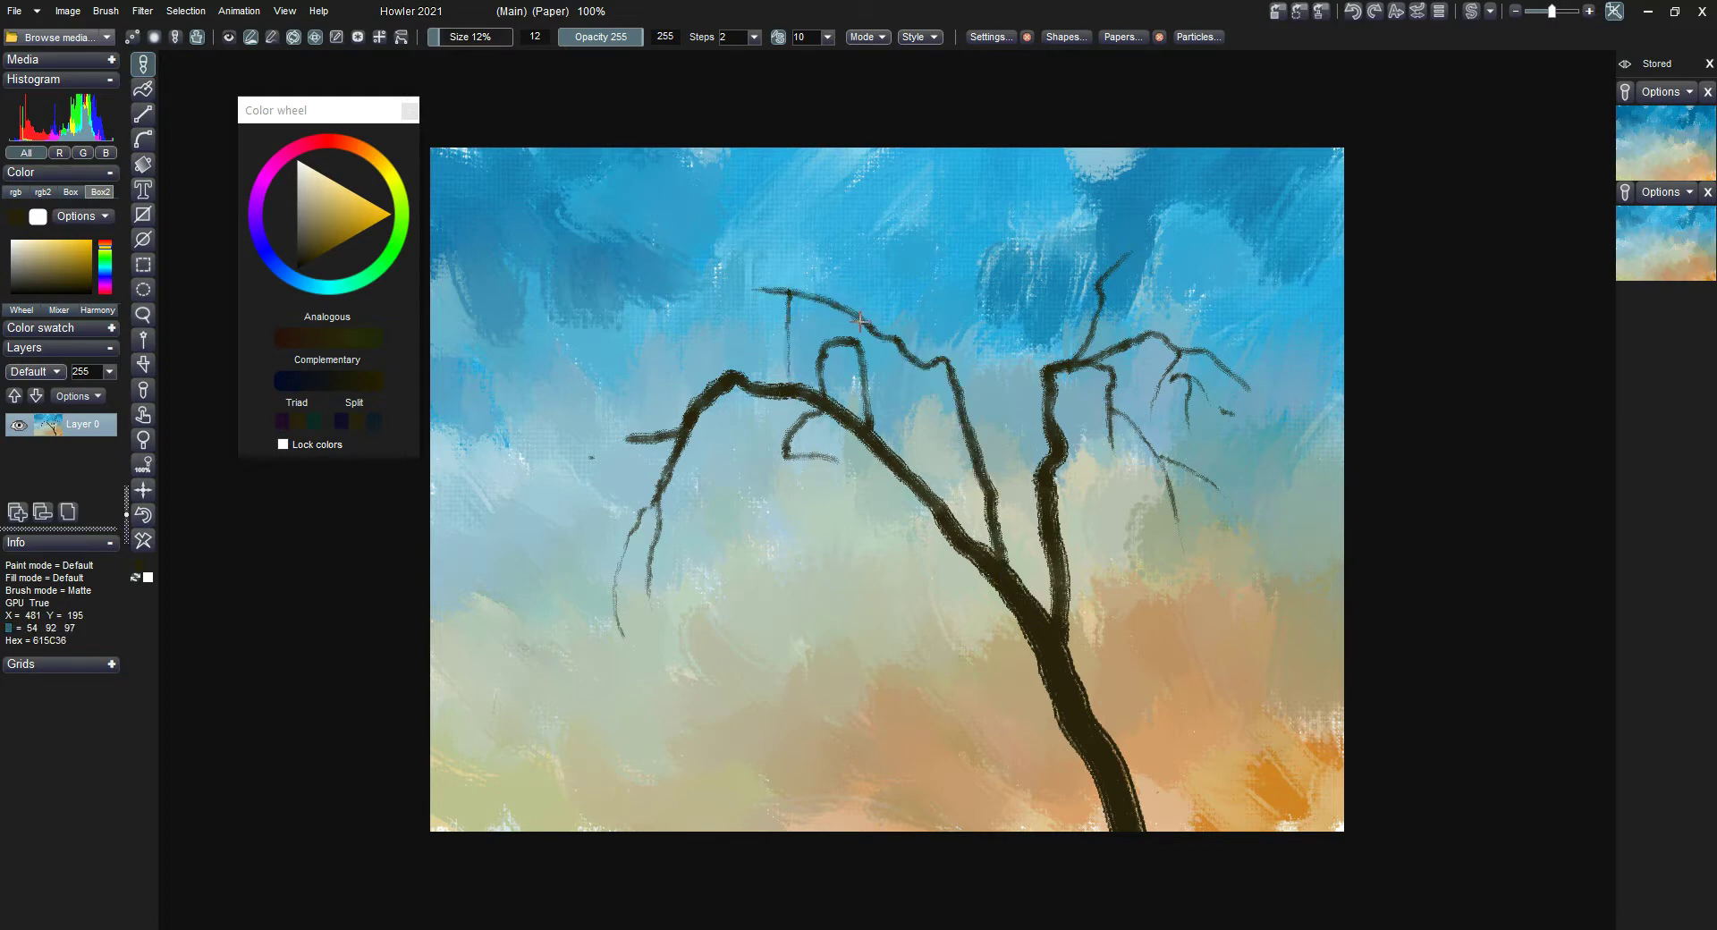
{"action": "mouse_move", "coordinate": [968, 393]}
{"action": "left_mouse_down"}
{"action": "mouse_move", "coordinate": [973, 358]}
{"action": "mouse_move", "coordinate": [917, 259]}
{"action": "left_mouse_up"}
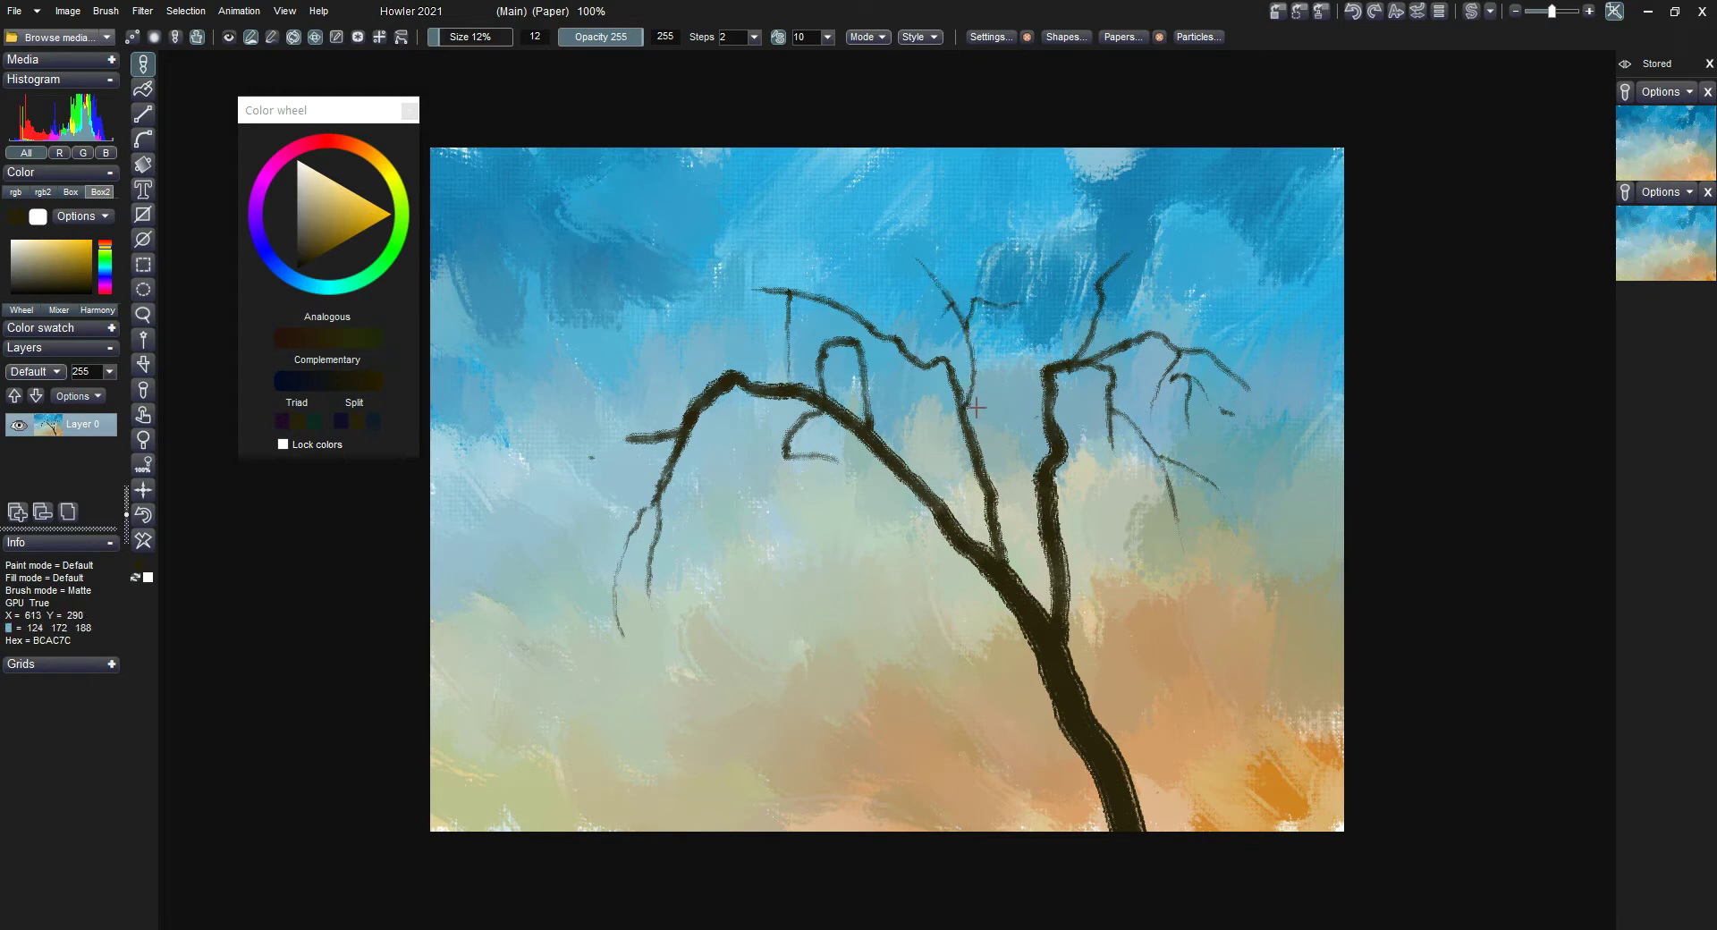
{"action": "mouse_move", "coordinate": [958, 422]}
{"action": "left_mouse_down"}
{"action": "mouse_move", "coordinate": [966, 382]}
{"action": "mouse_move", "coordinate": [1006, 438]}
{"action": "mouse_move", "coordinate": [1000, 483]}
{"action": "mouse_move", "coordinate": [905, 507]}
{"action": "mouse_move", "coordinate": [757, 491]}
{"action": "left_mouse_up"}
{"action": "mouse_move", "coordinate": [793, 386]}
{"action": "left_mouse_down"}
{"action": "mouse_move", "coordinate": [708, 276]}
{"action": "mouse_move", "coordinate": [595, 258]}
{"action": "mouse_move", "coordinate": [472, 401]}
{"action": "left_mouse_up"}
{"action": "left_click_drag", "start_coordinate": [644, 257], "coordinate": [656, 332]}
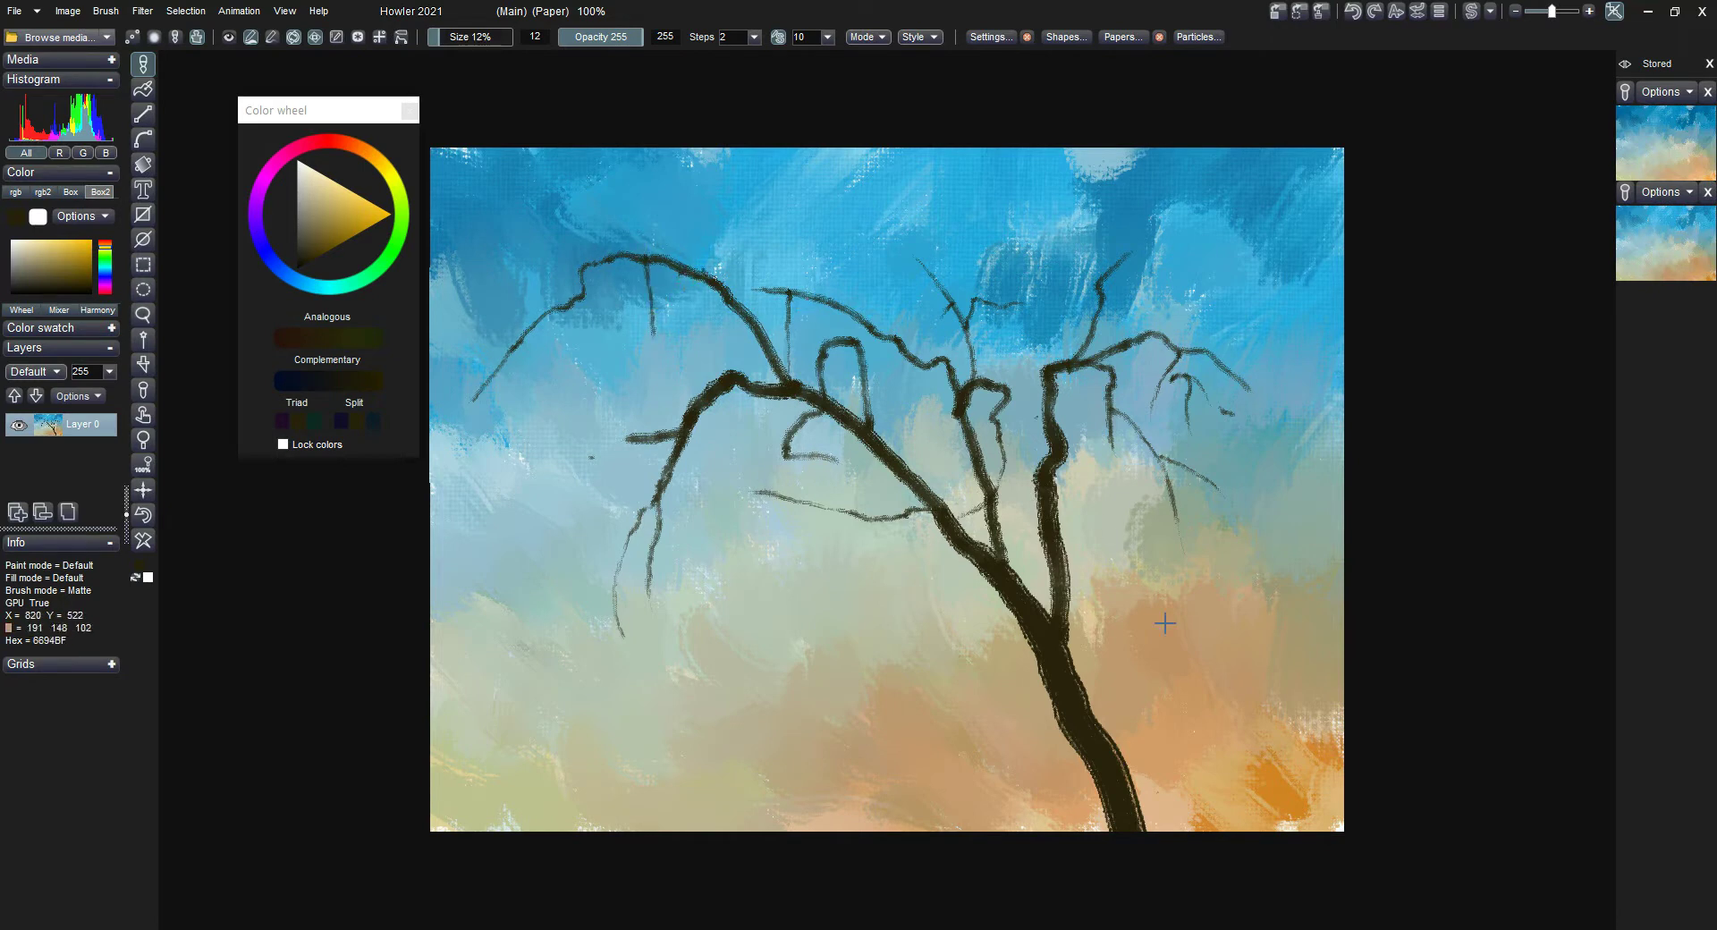
Paint a small forked cluster of twigs growing from the right side of the lower trunk.
{"action": "left_click_drag", "start_coordinate": [1117, 743], "coordinate": [1130, 656]}
{"action": "mouse_move", "coordinate": [1140, 790]}
{"action": "left_mouse_down"}
{"action": "mouse_move", "coordinate": [1113, 731]}
{"action": "mouse_move", "coordinate": [1123, 656]}
{"action": "mouse_move", "coordinate": [1216, 676]}
{"action": "mouse_move", "coordinate": [1159, 623]}
{"action": "left_mouse_up"}
{"action": "mouse_move", "coordinate": [1108, 737]}
{"action": "left_mouse_down"}
{"action": "mouse_move", "coordinate": [1198, 684]}
{"action": "mouse_move", "coordinate": [1217, 730]}
{"action": "left_mouse_up"}
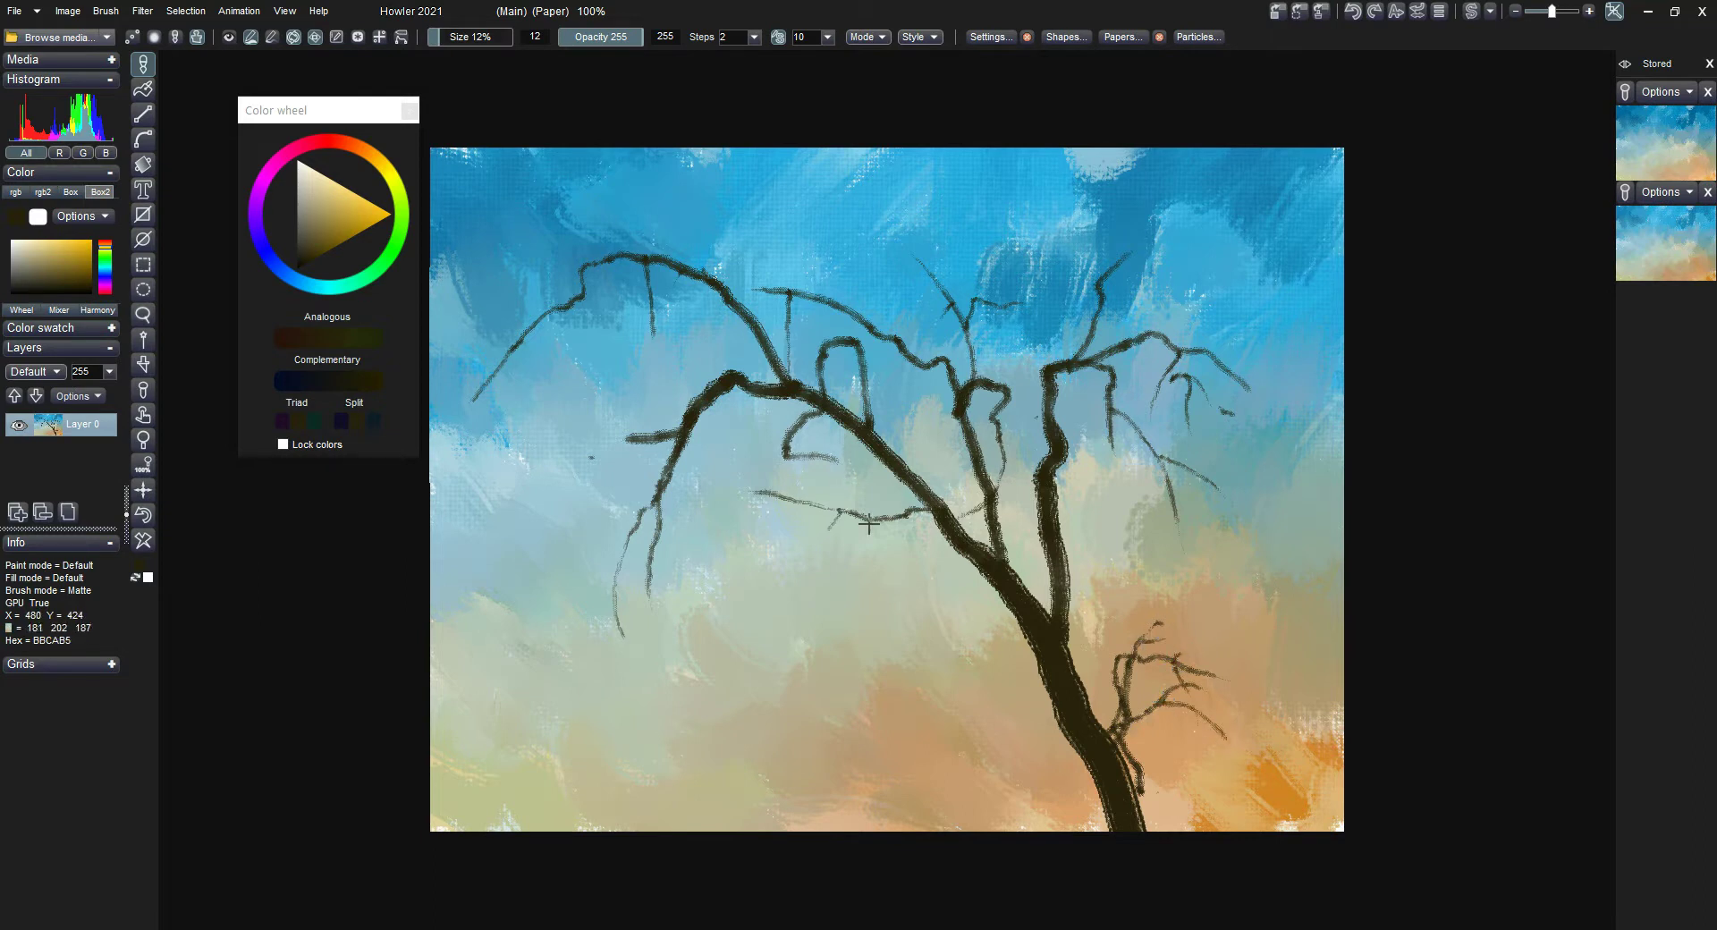
Paint extra thin twigs hanging from the bend and the tip of the long left limb.
{"action": "mouse_move", "coordinate": [688, 386]}
{"action": "left_mouse_down"}
{"action": "mouse_move", "coordinate": [732, 376]}
{"action": "mouse_move", "coordinate": [754, 477]}
{"action": "mouse_move", "coordinate": [728, 523]}
{"action": "left_mouse_up"}
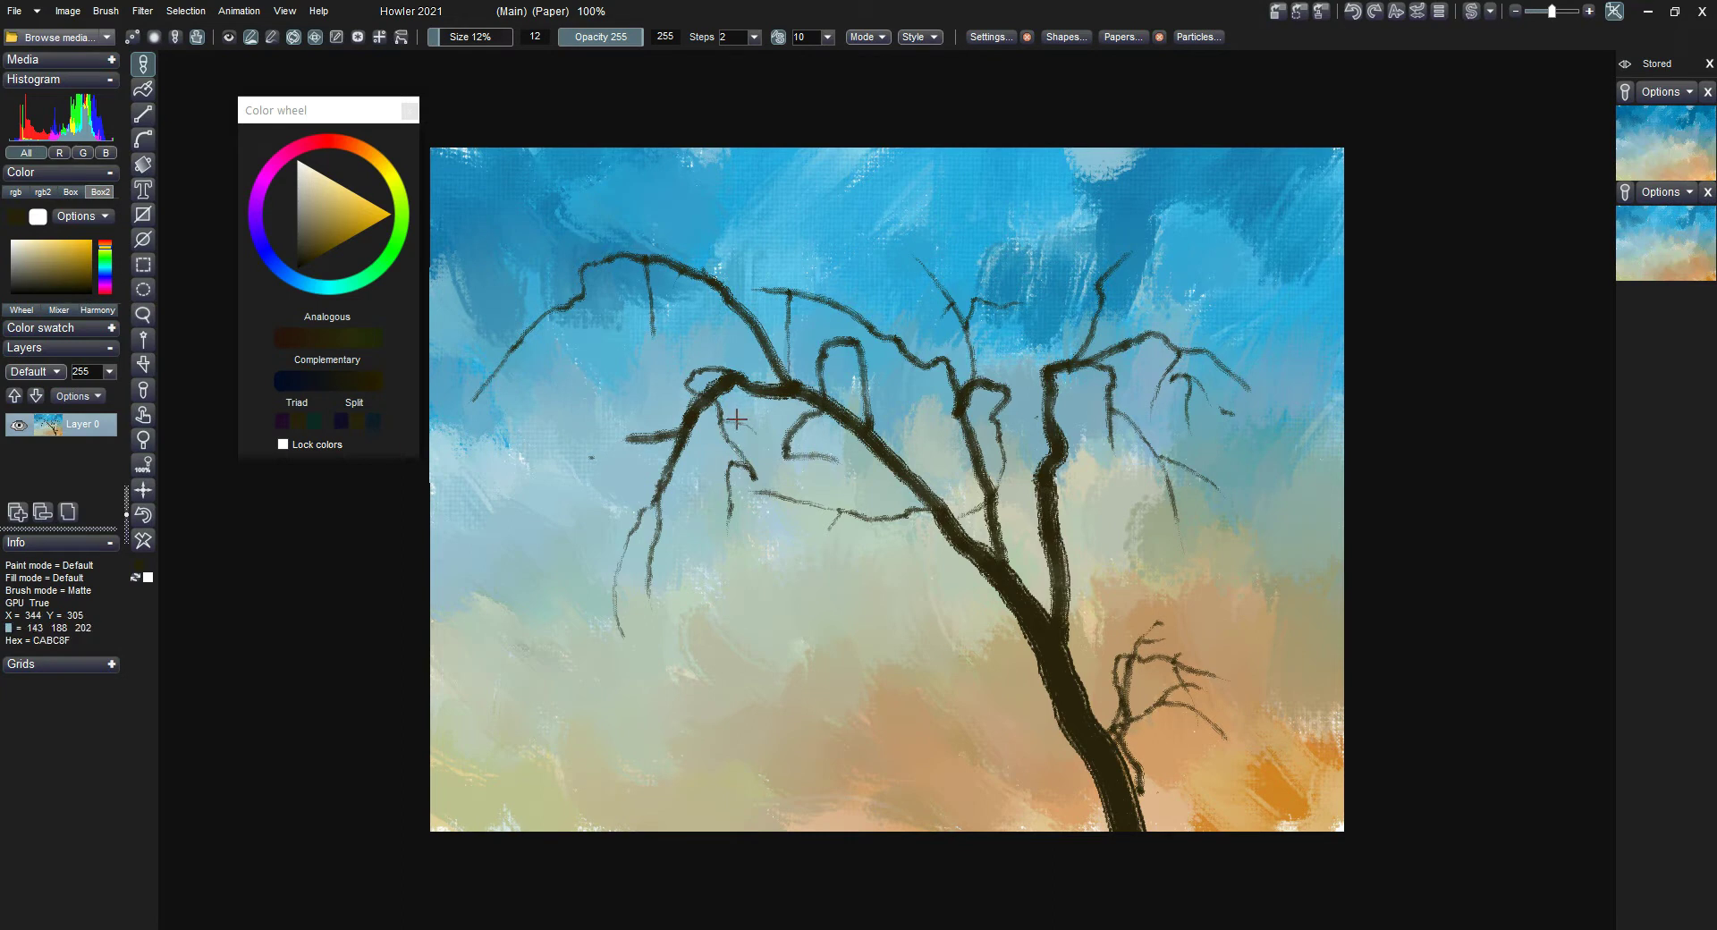
{"action": "left_click_drag", "start_coordinate": [626, 442], "coordinate": [601, 555]}
{"action": "mouse_move", "coordinate": [621, 445]}
{"action": "left_mouse_down"}
{"action": "mouse_move", "coordinate": [592, 469]}
{"action": "mouse_move", "coordinate": [602, 639]}
{"action": "left_mouse_up"}
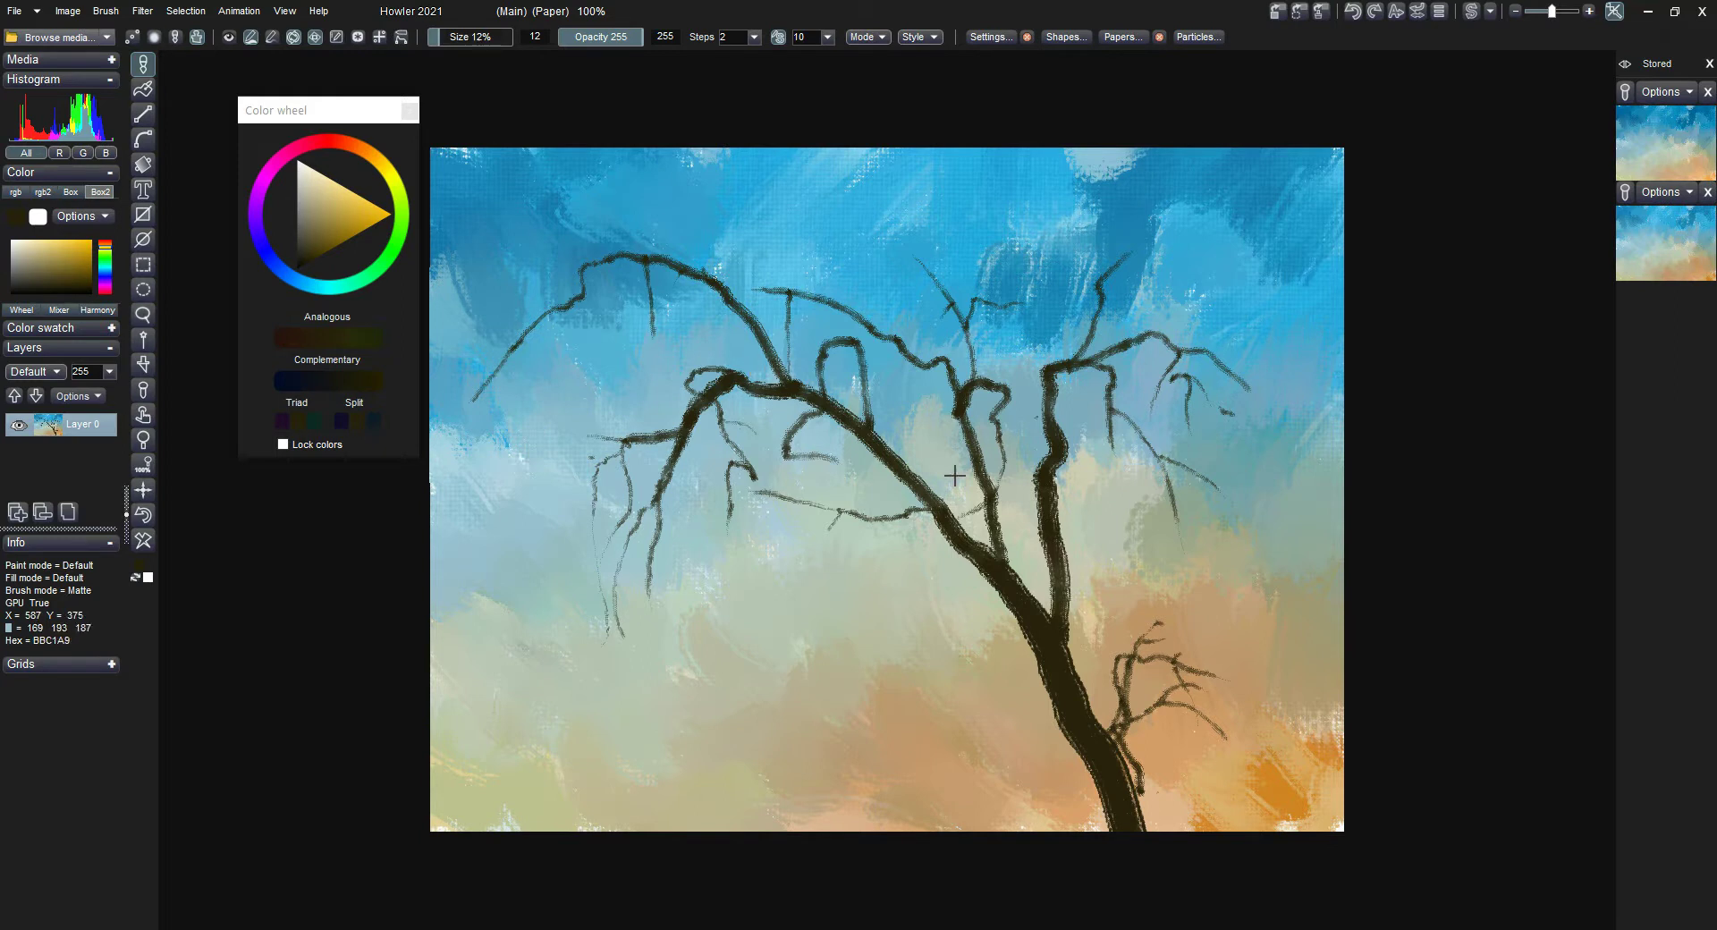
Store a copy of the painting and highlight the right edges of the trunk and upright branch in pale yellow.
{"action": "left_click", "coordinate": [1276, 11]}
{"action": "left_click", "coordinate": [335, 183]}
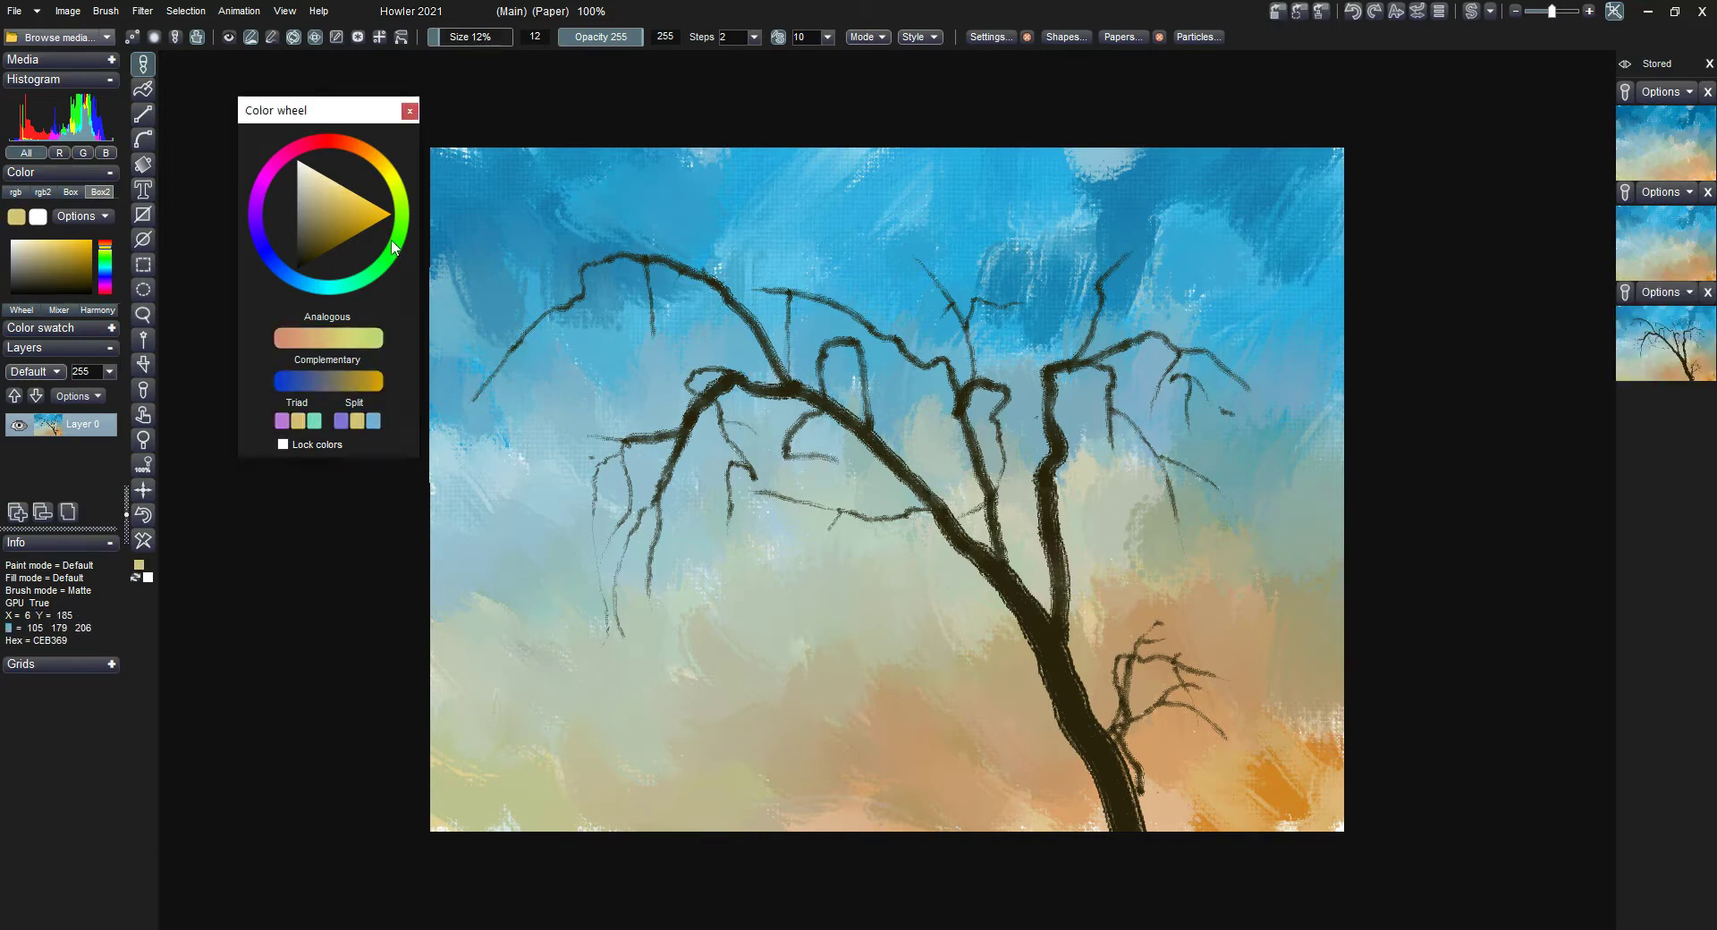
{"action": "left_click_drag", "start_coordinate": [1074, 680], "coordinate": [1157, 841]}
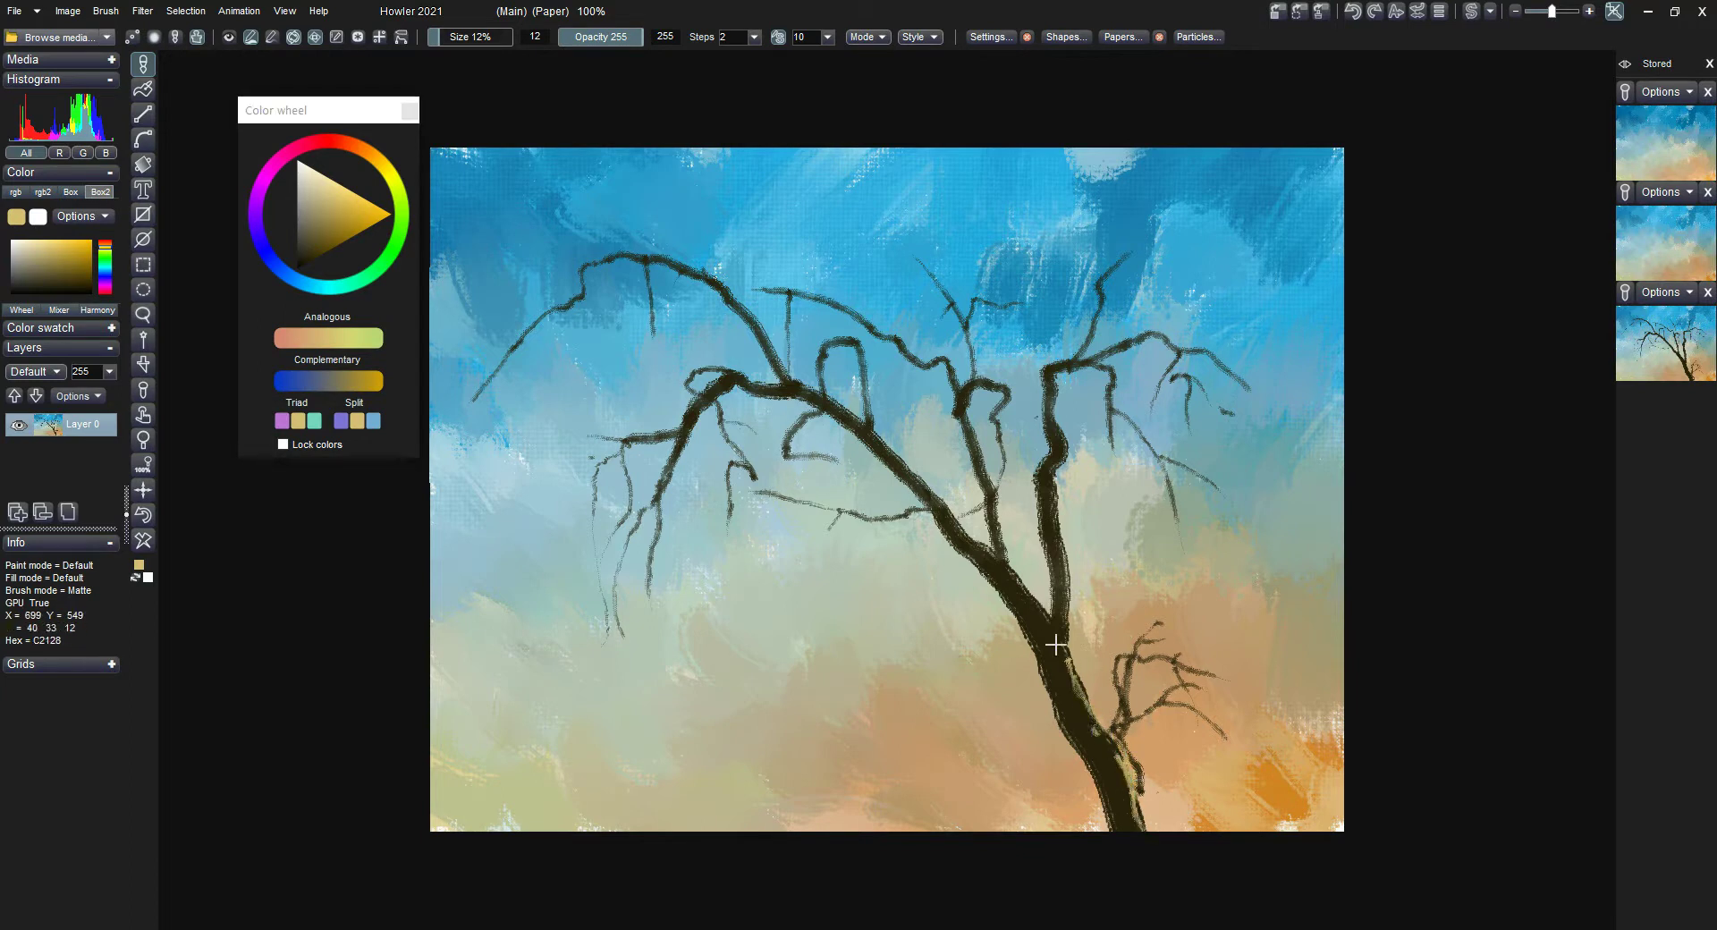
{"action": "left_click_drag", "start_coordinate": [1065, 653], "coordinate": [1062, 556]}
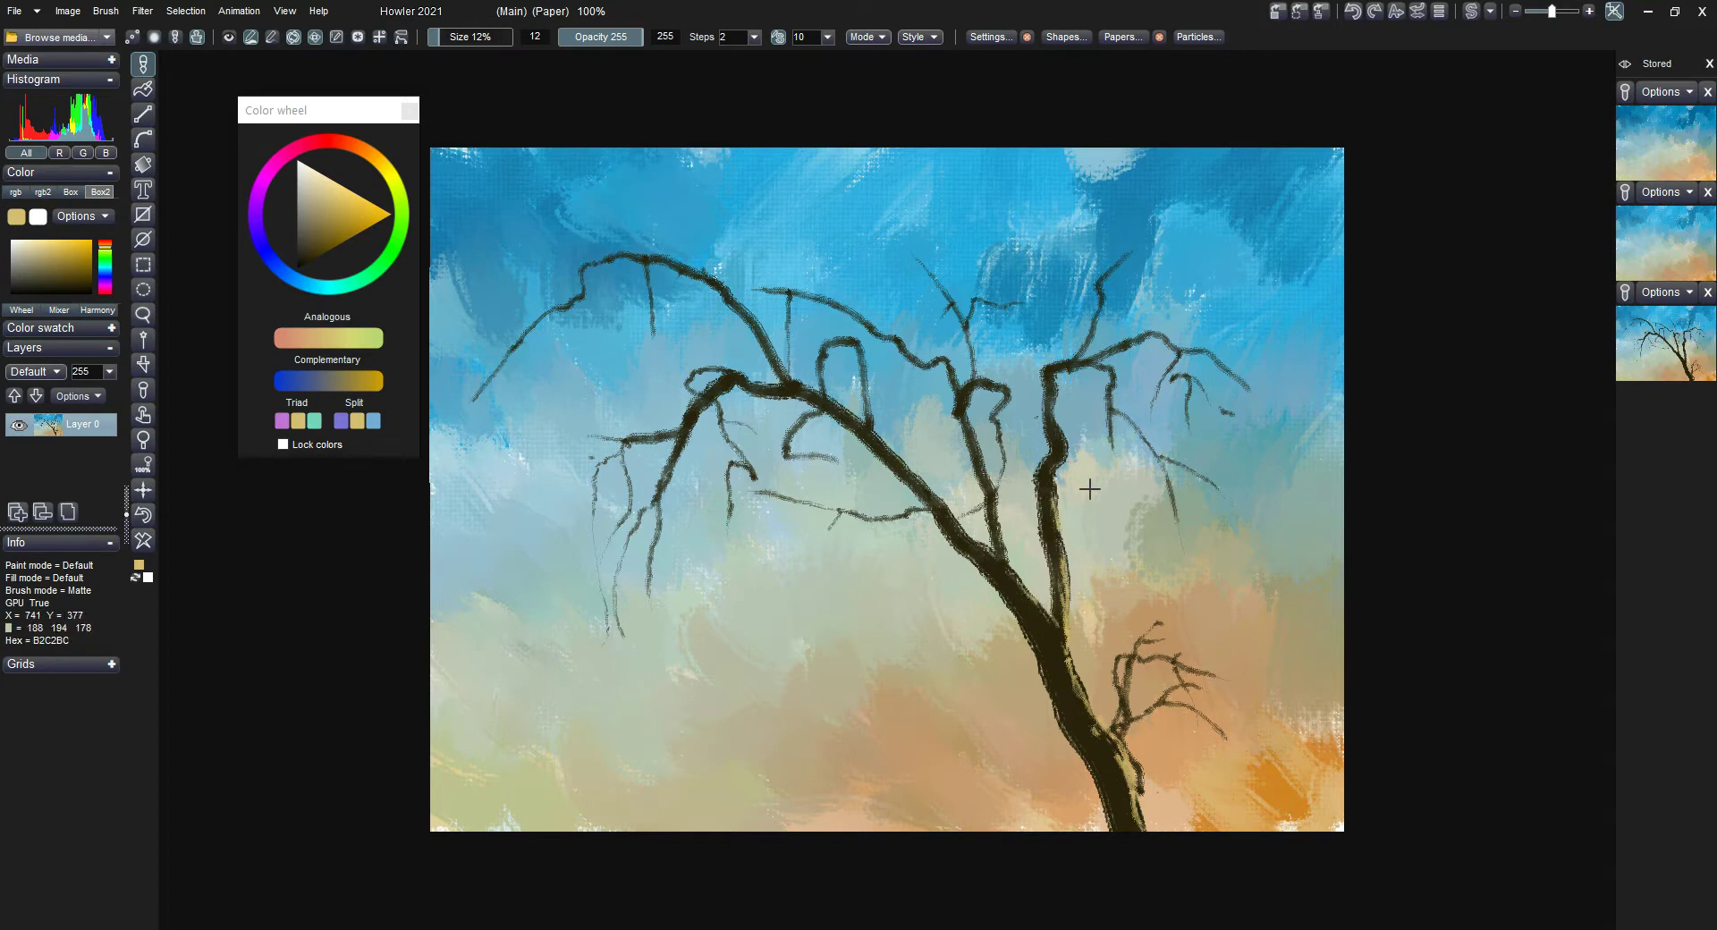
Lower the opacity to 200 and shade the trunk with brown and the long limb with blue sampled from the sky.
{"action": "mouse_move", "coordinate": [1252, 702]}
{"action": "left_mouse_down"}
{"action": "mouse_move", "coordinate": [1226, 681]}
{"action": "mouse_move", "coordinate": [1154, 704]}
{"action": "left_mouse_up"}
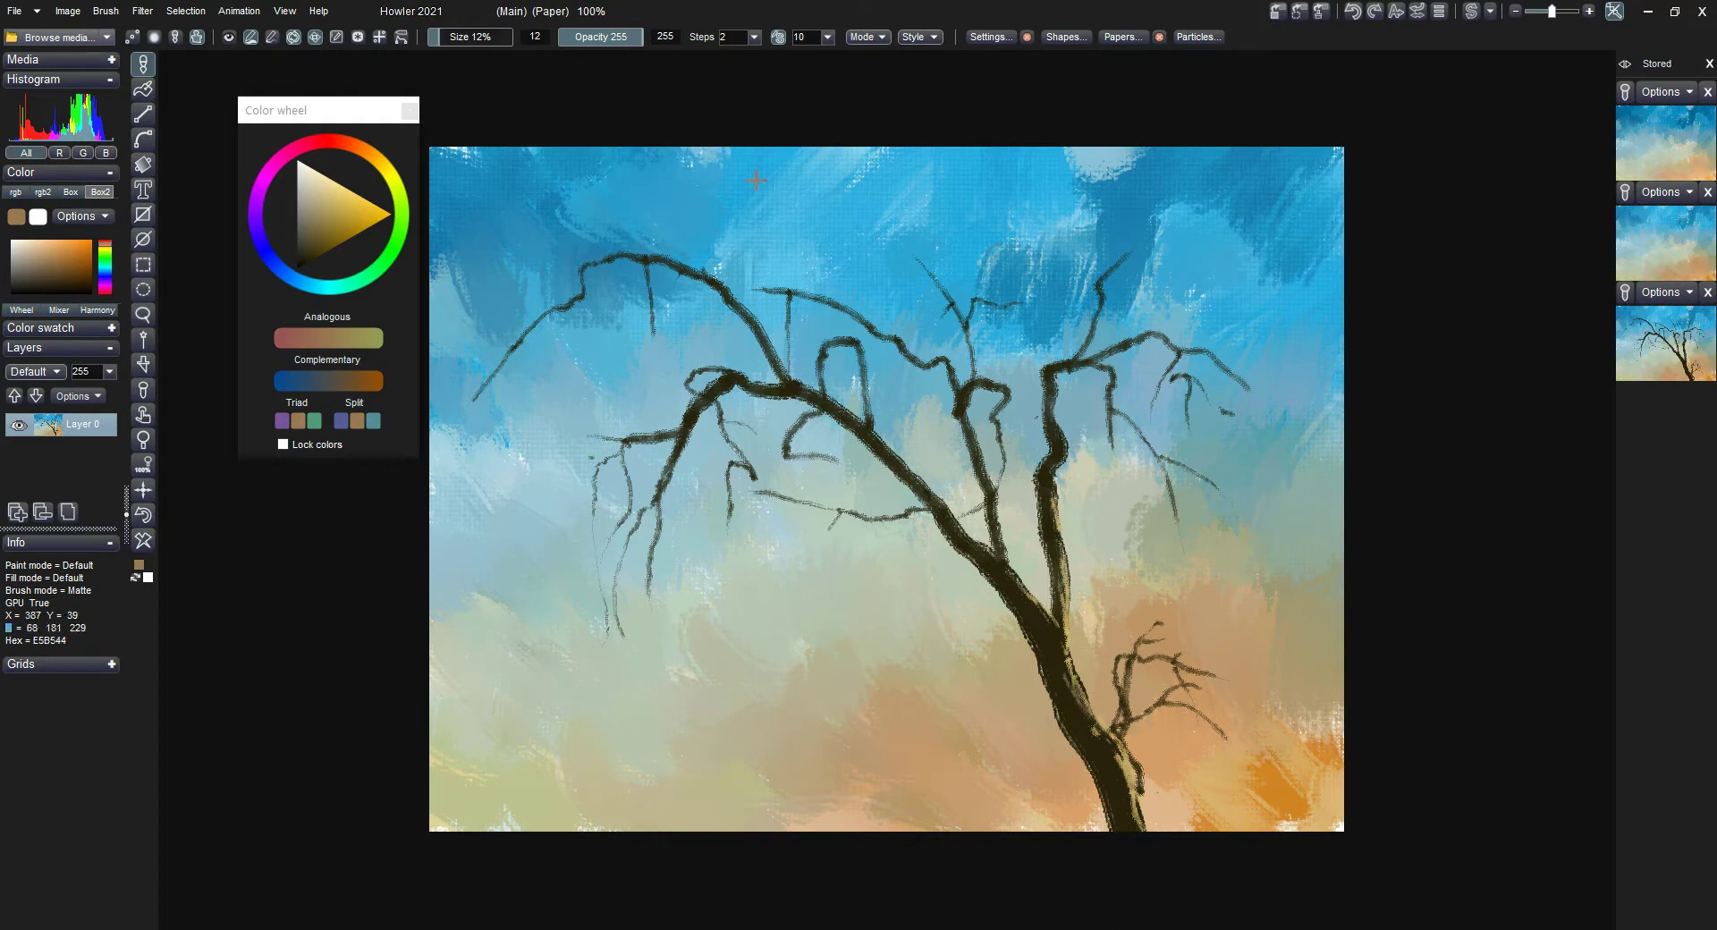
{"action": "left_click", "coordinate": [624, 37]}
{"action": "left_click_drag", "start_coordinate": [1059, 636], "coordinate": [1123, 781]}
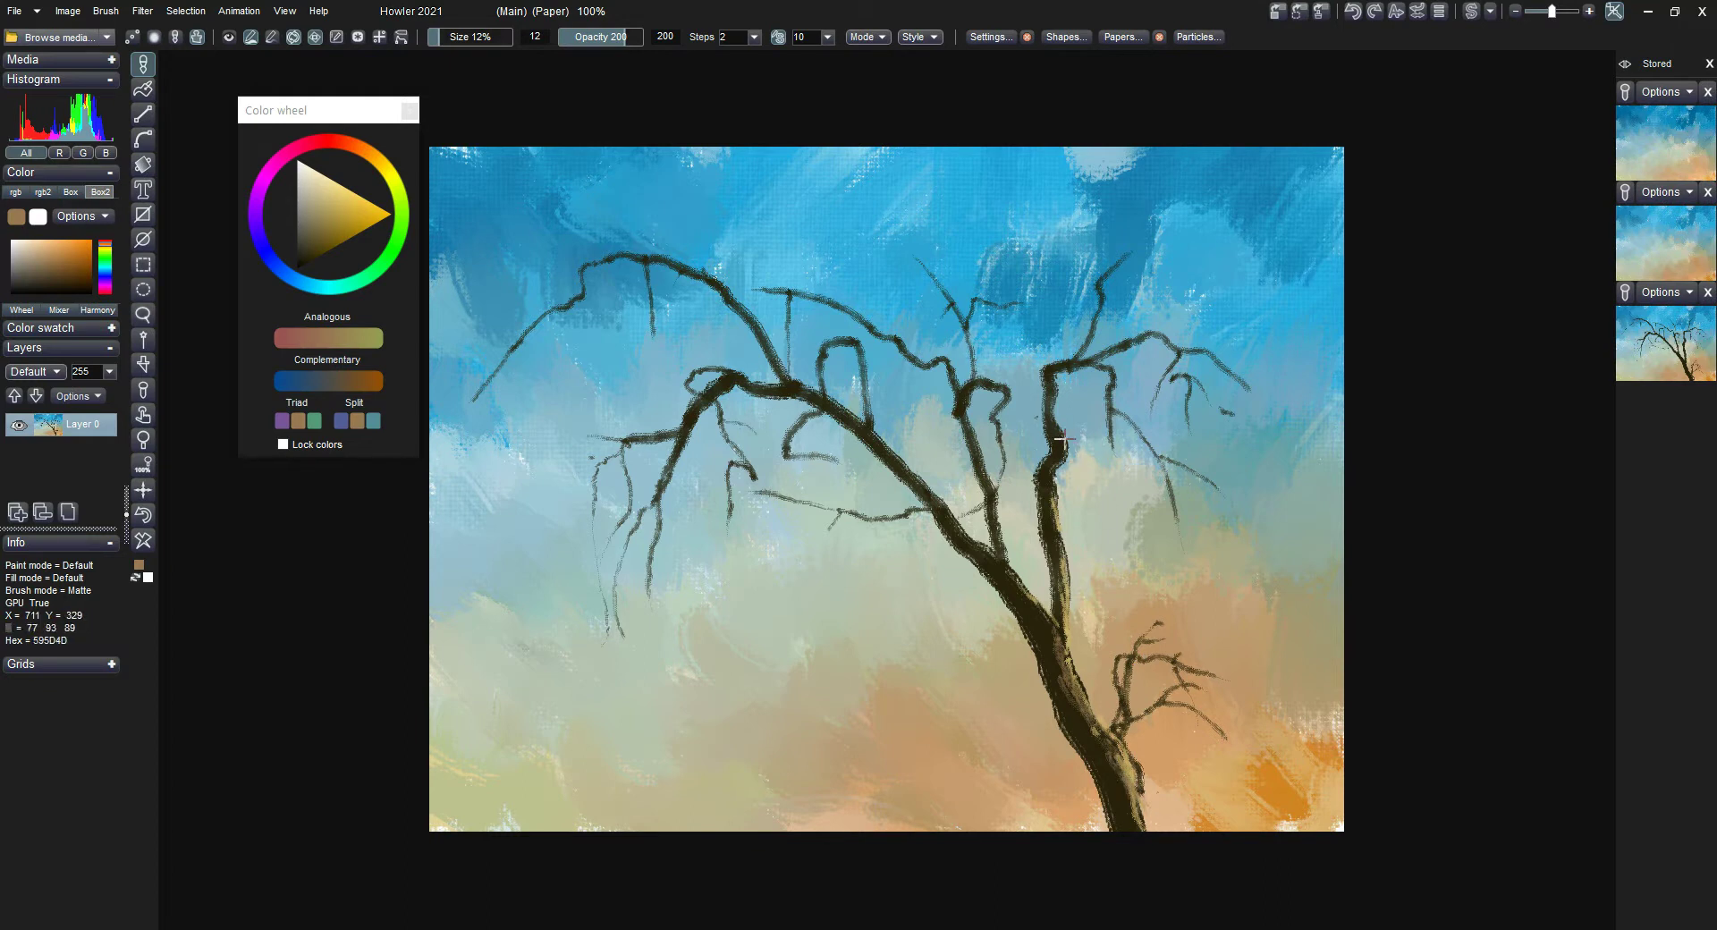
{"action": "right_click", "coordinate": [1031, 243]}
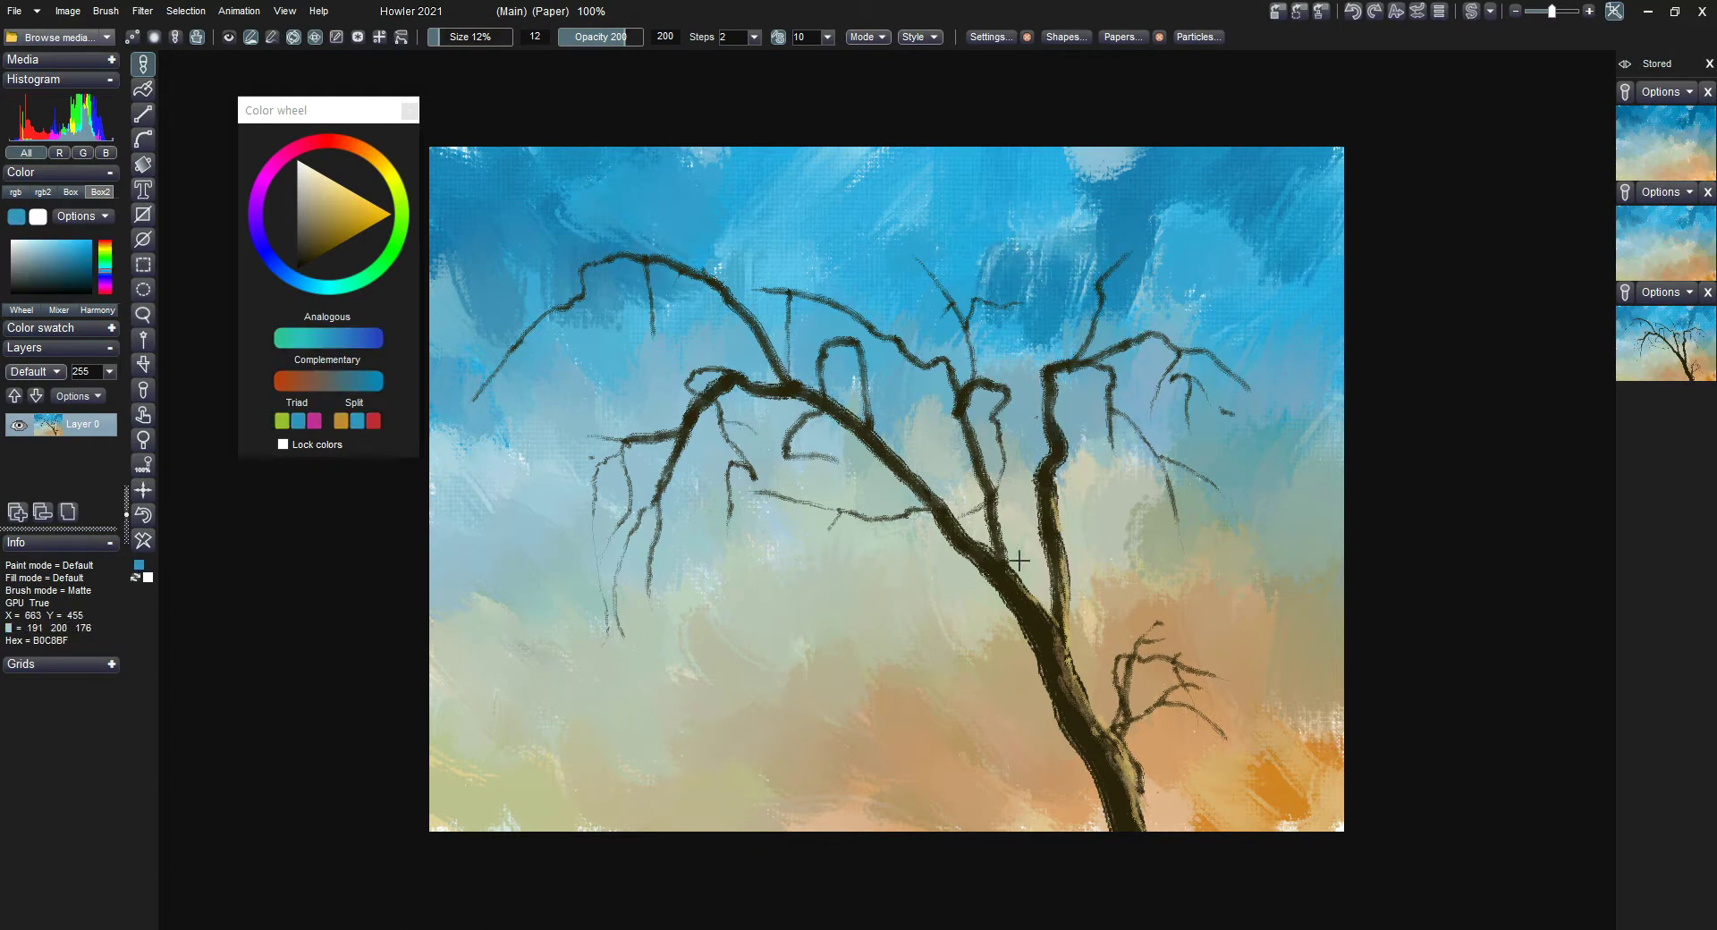
{"action": "left_click_drag", "start_coordinate": [983, 556], "coordinate": [1032, 615]}
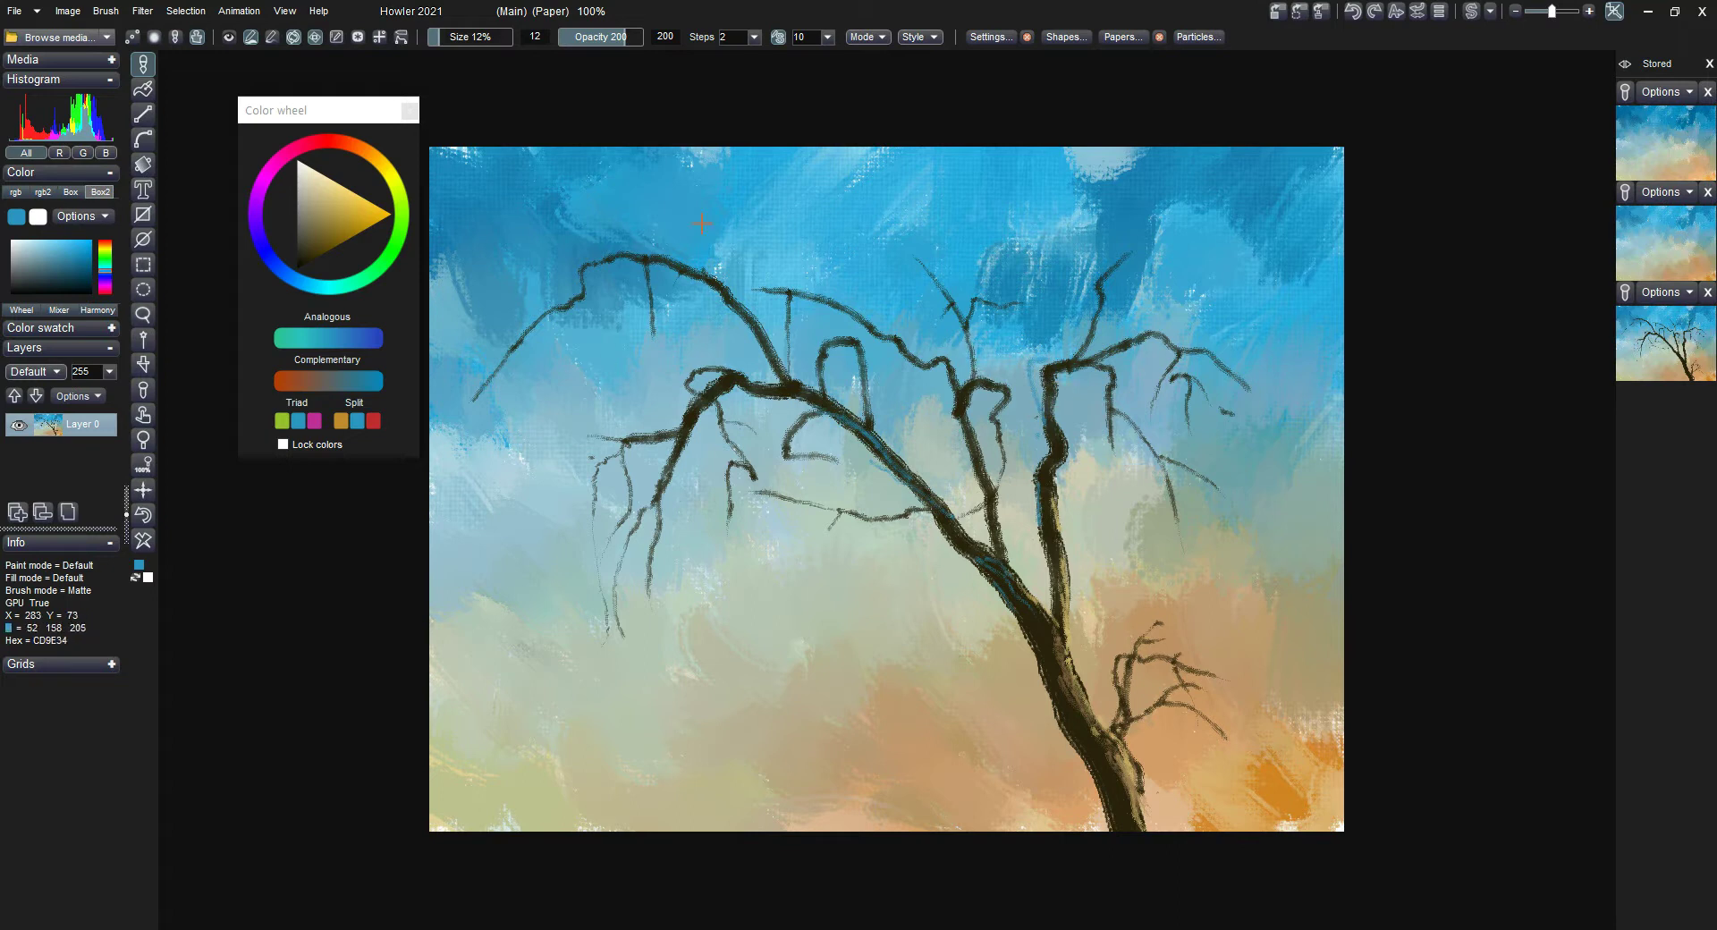
Store another copy of the painting and load the Simple Trees Color 01 brush from the Organic effects brushes.
{"action": "left_click", "coordinate": [88, 35]}
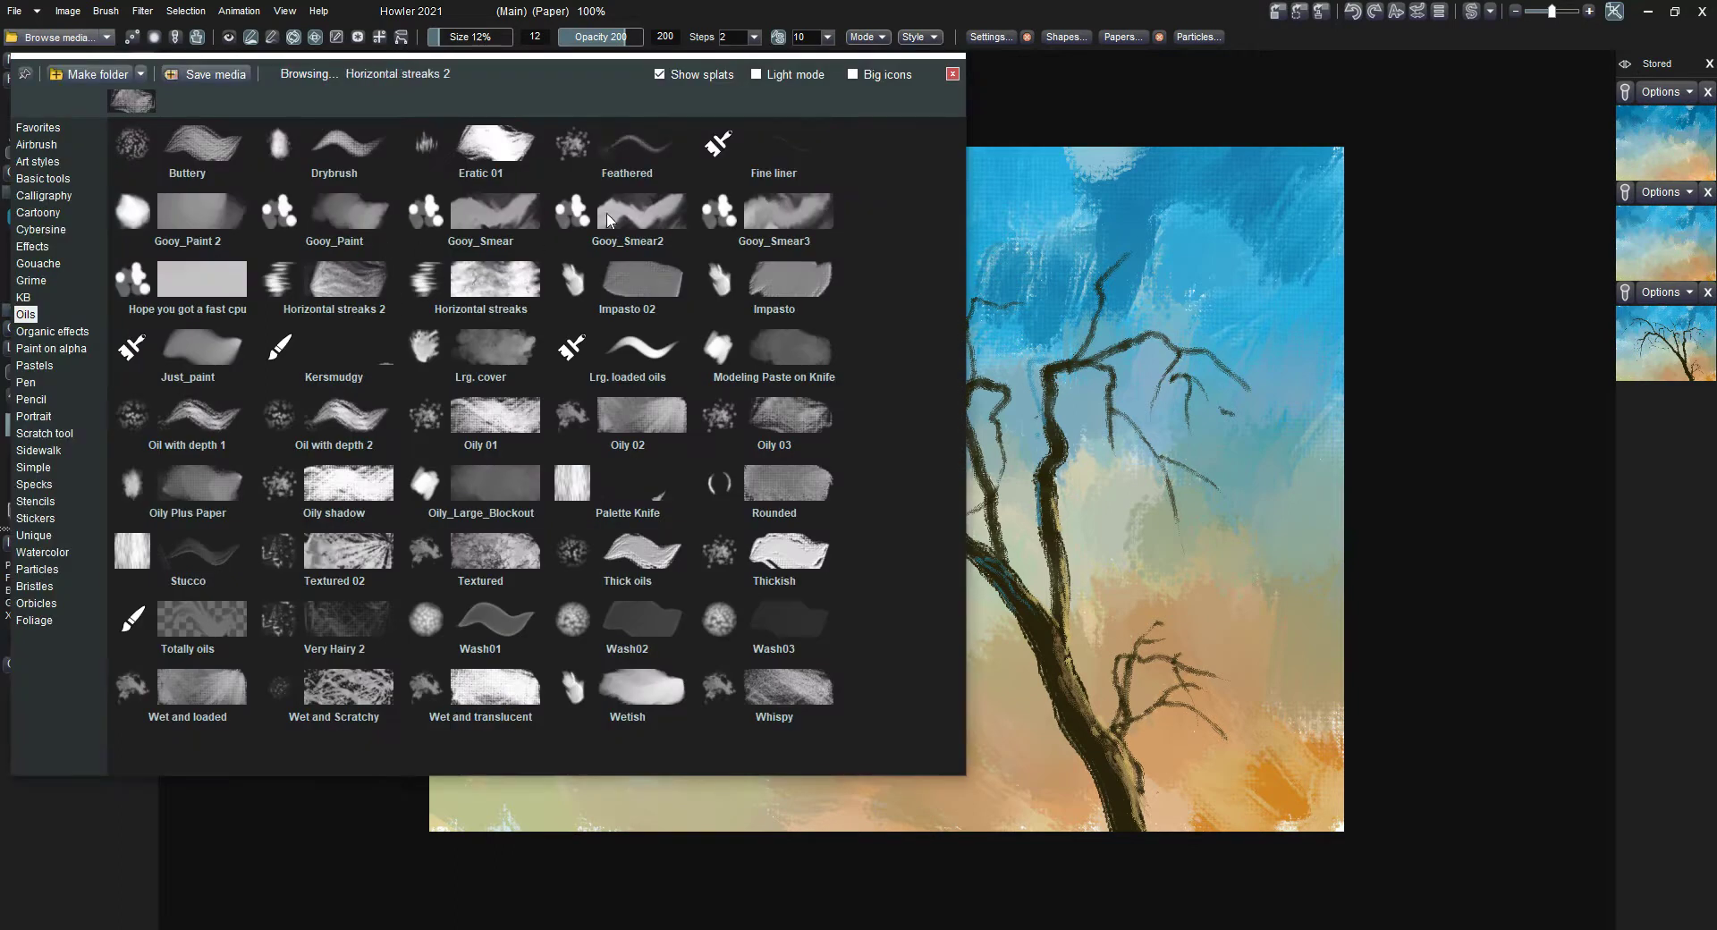
{"action": "left_click", "coordinate": [1283, 20]}
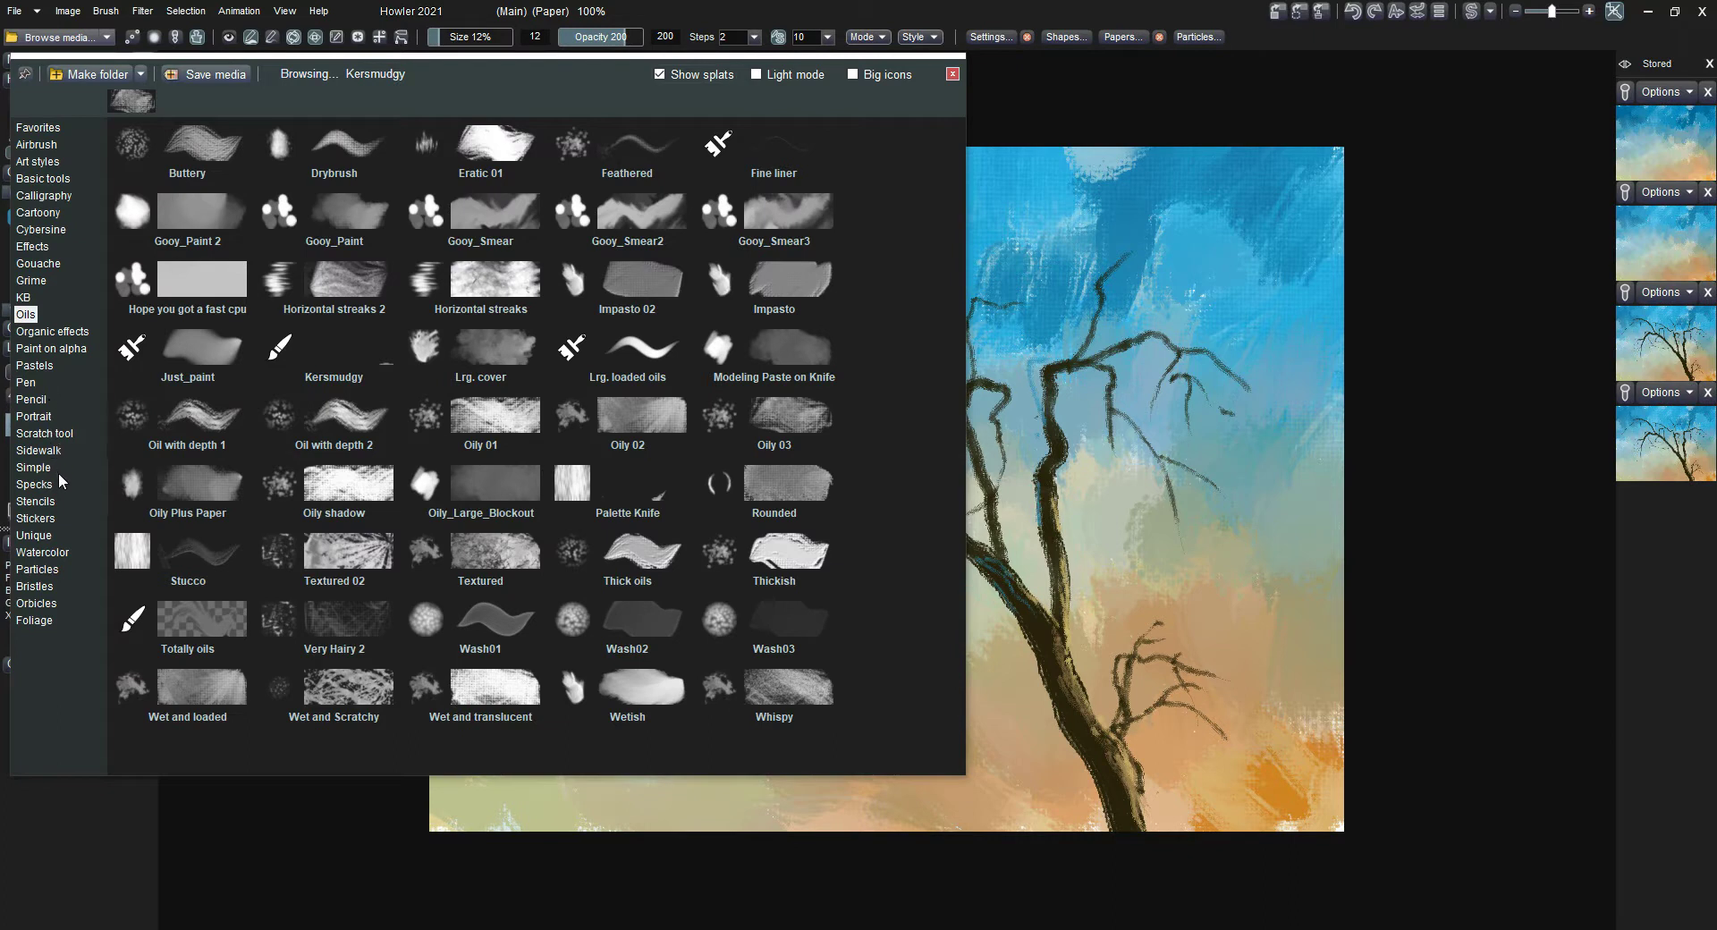
{"action": "left_click", "coordinate": [66, 333]}
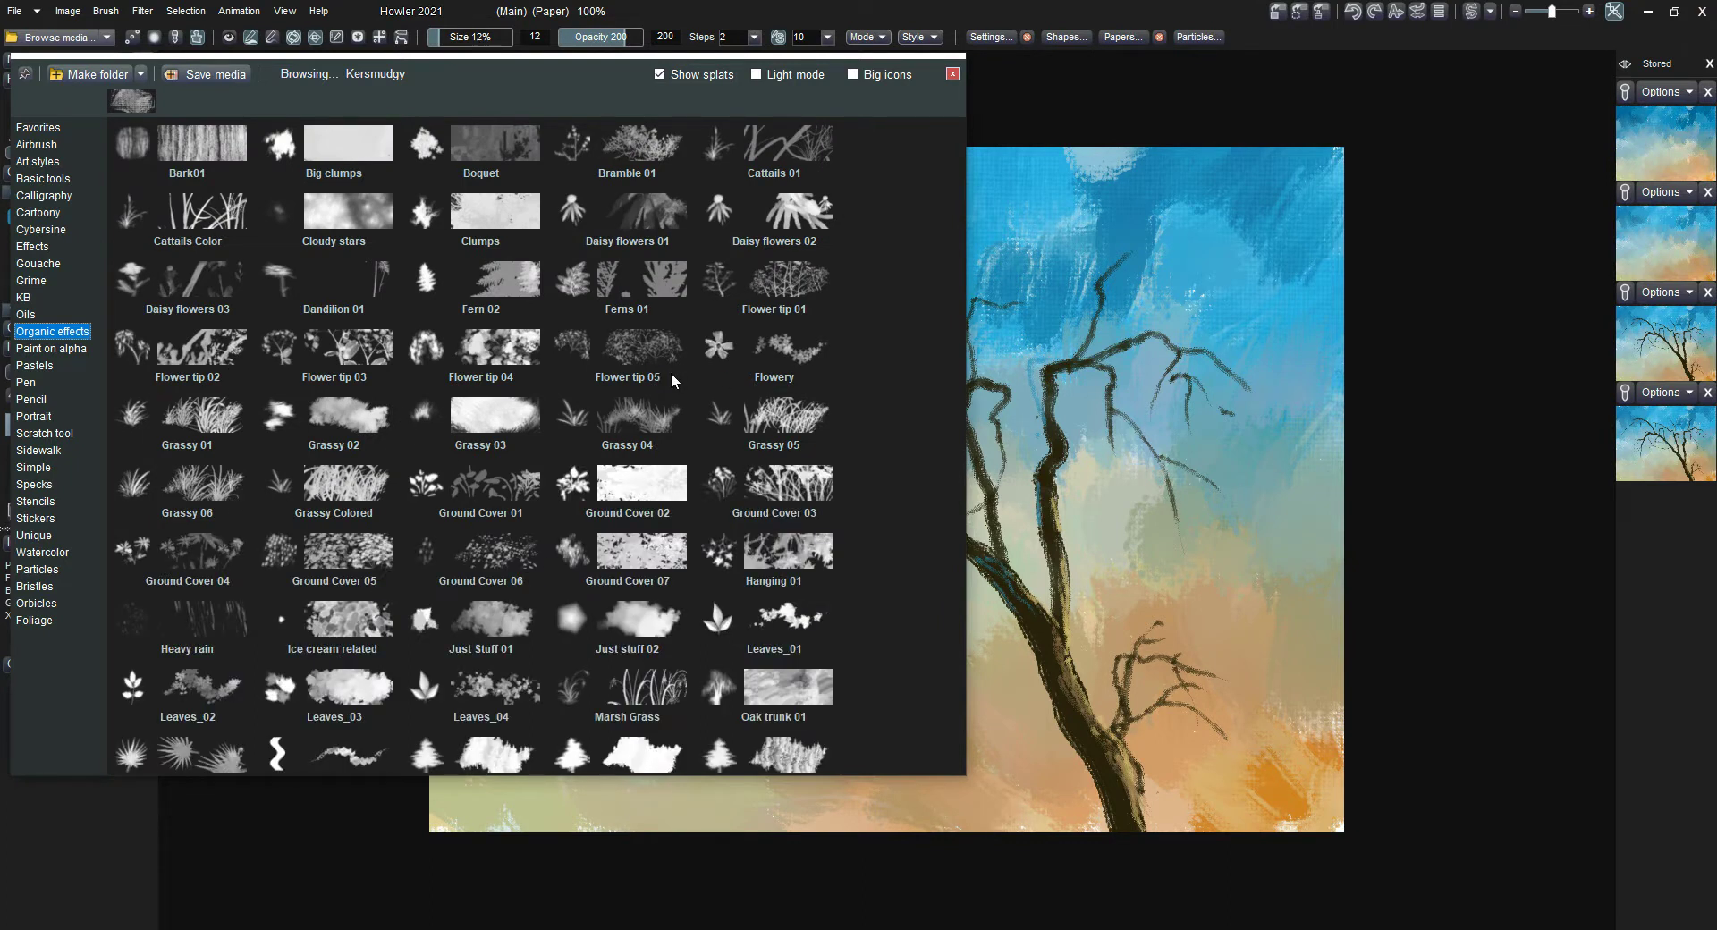
{"action": "left_click_drag", "start_coordinate": [953, 211], "coordinate": [965, 371]}
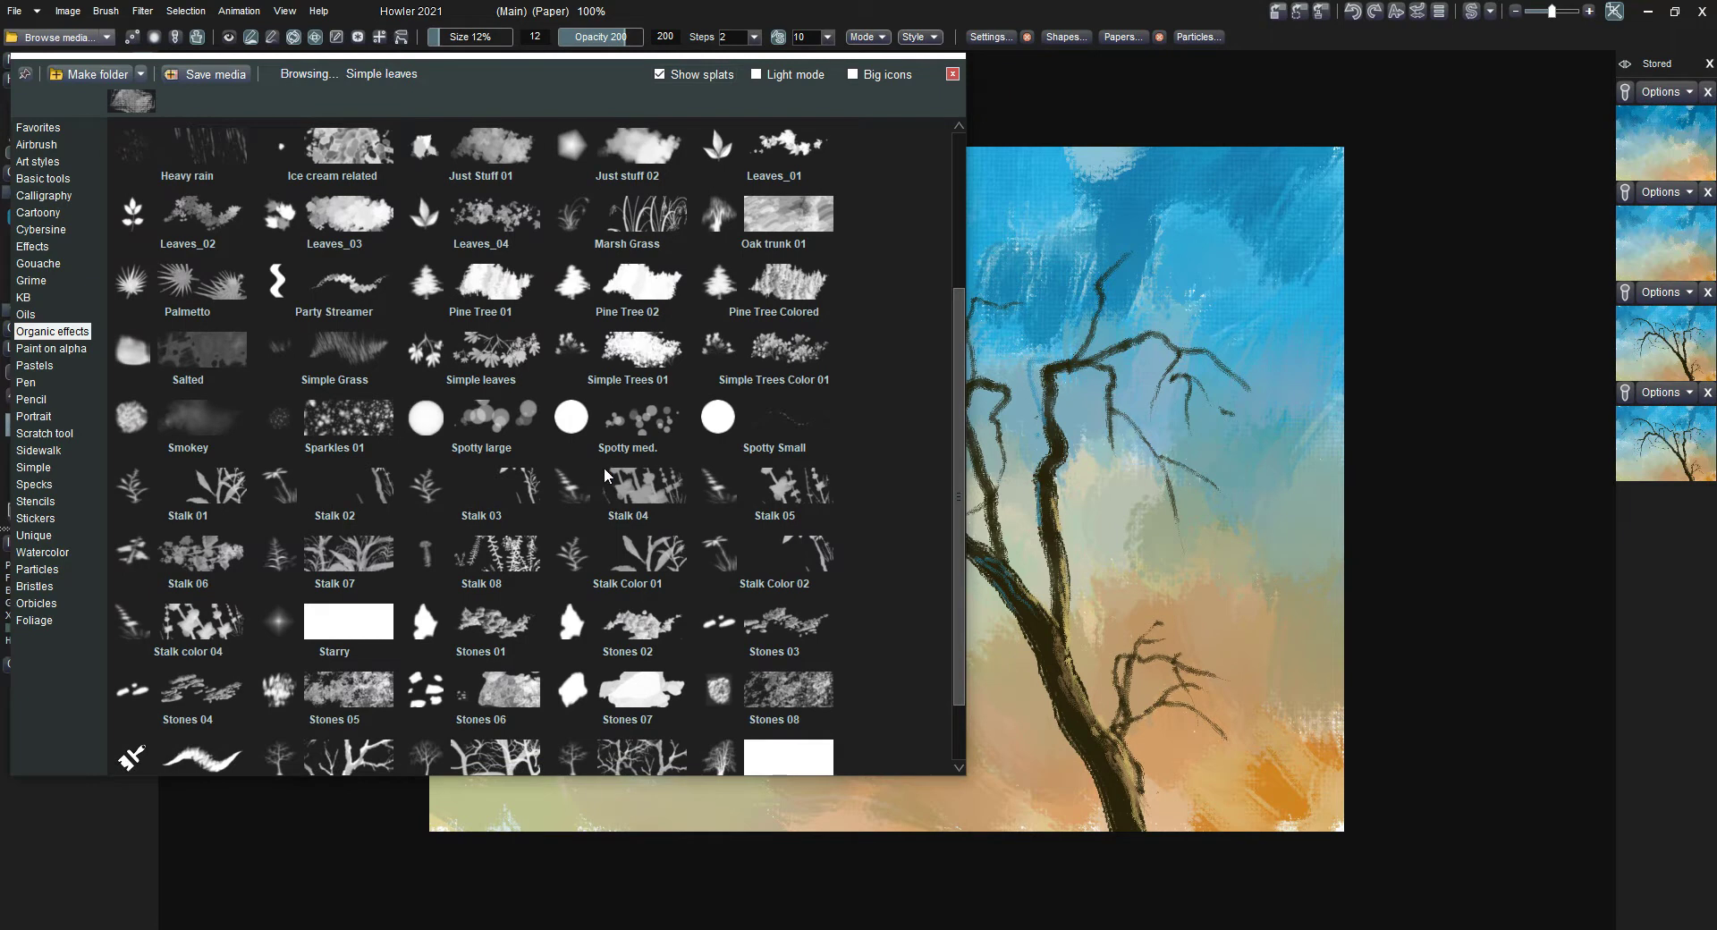
{"action": "left_click", "coordinate": [801, 354]}
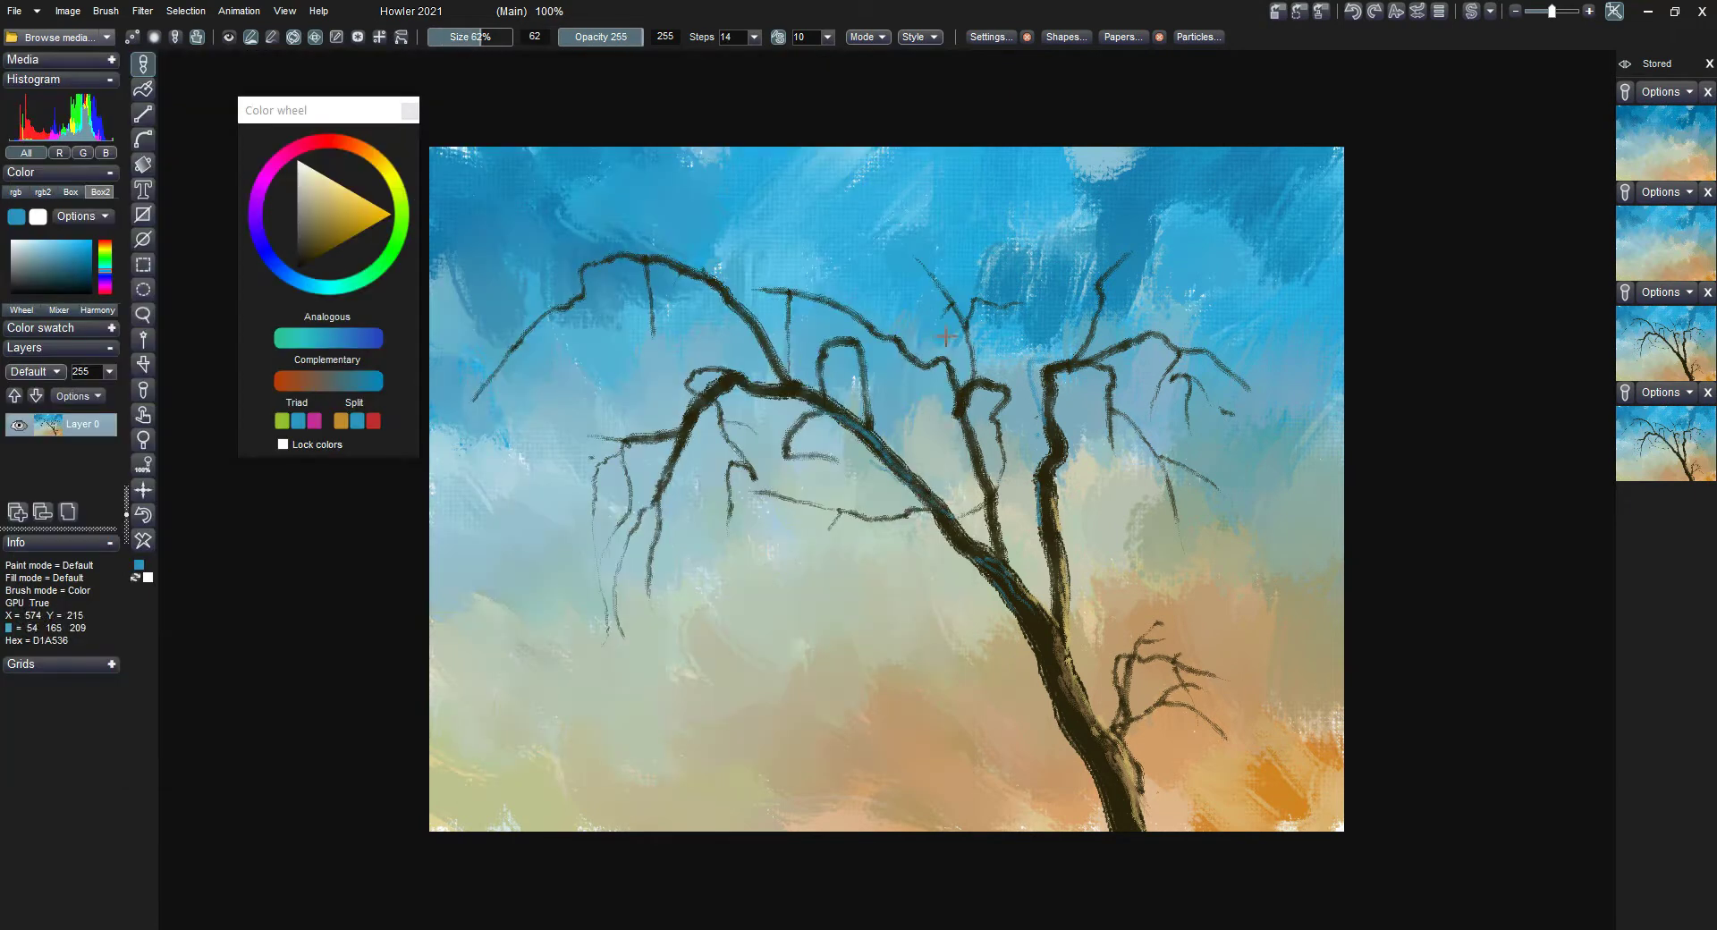
Paint leaf clusters on the crest and tip of the upper-left branch and on the drooping twigs below it.
{"action": "left_click_drag", "start_coordinate": [730, 283], "coordinate": [685, 282]}
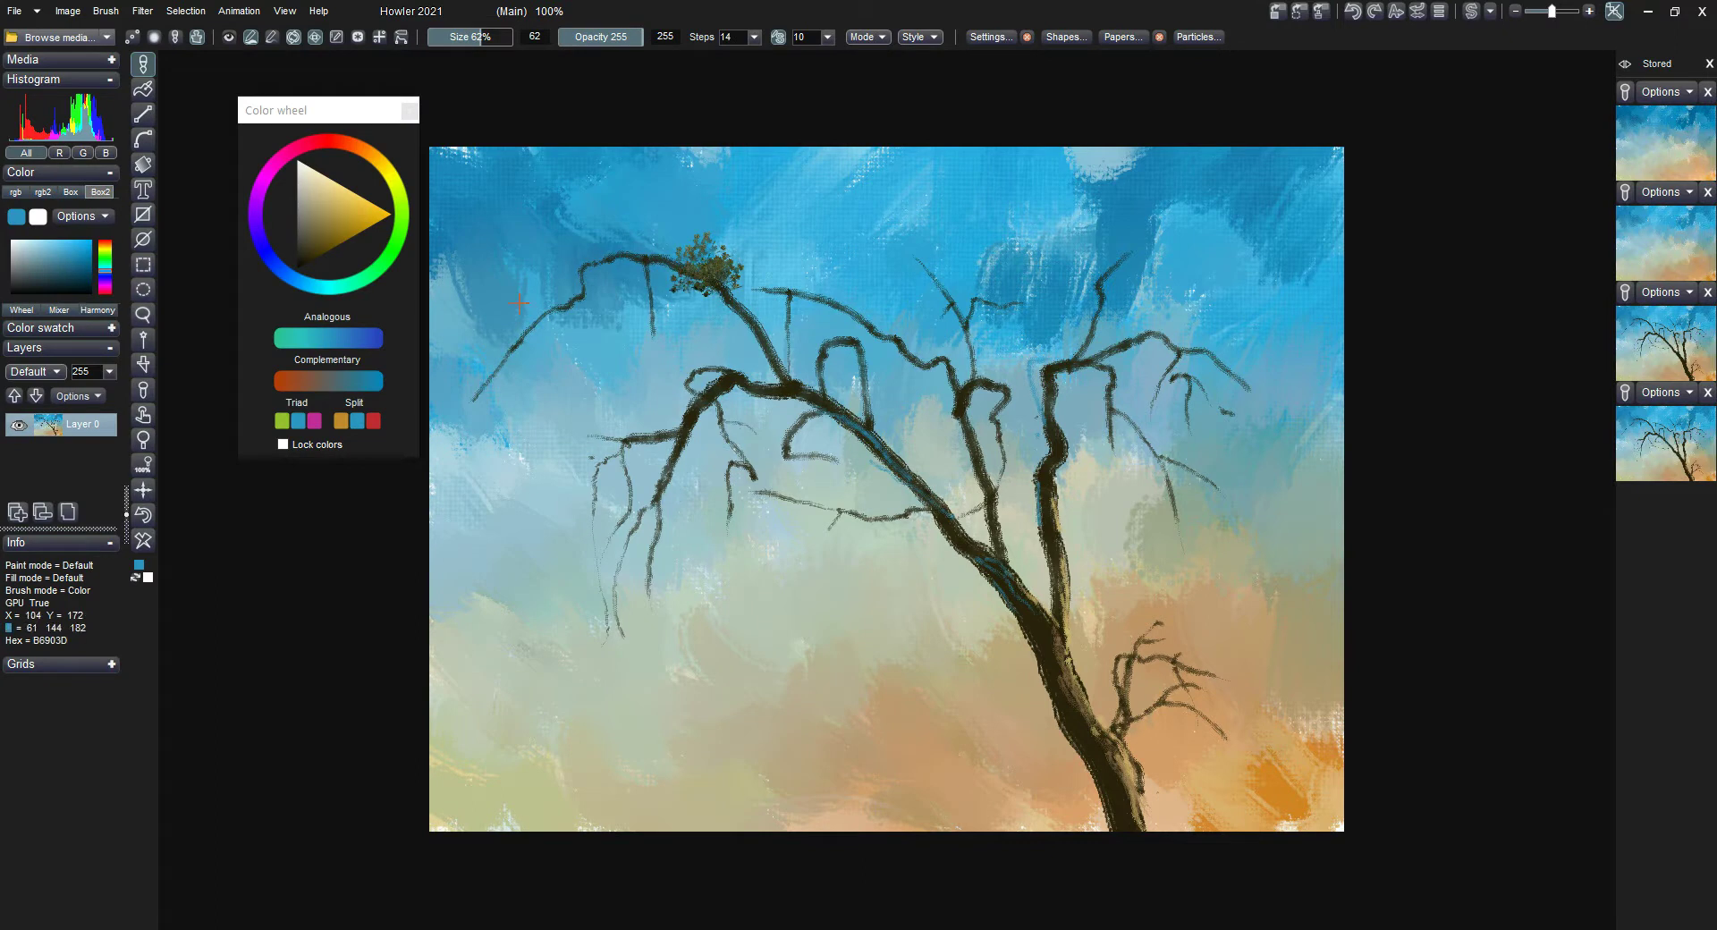
{"action": "mouse_move", "coordinate": [473, 364]}
{"action": "left_mouse_down"}
{"action": "mouse_move", "coordinate": [530, 452]}
{"action": "mouse_move", "coordinate": [544, 344]}
{"action": "mouse_move", "coordinate": [525, 318]}
{"action": "left_mouse_up"}
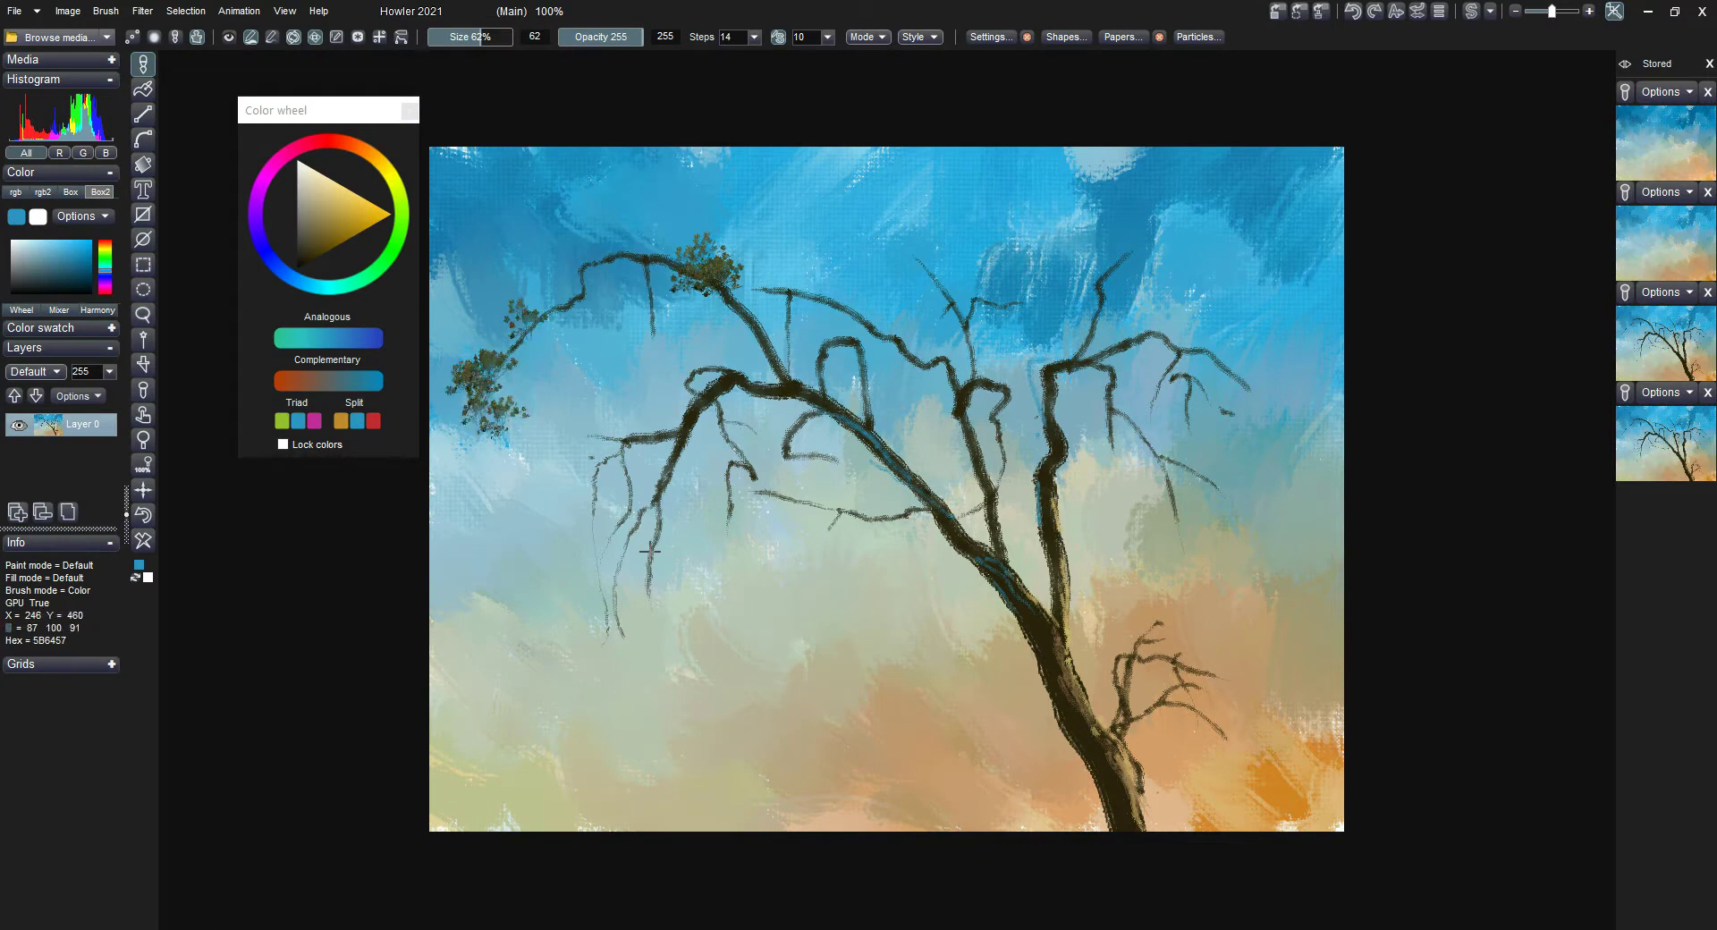
{"action": "left_click_drag", "start_coordinate": [647, 555], "coordinate": [662, 625]}
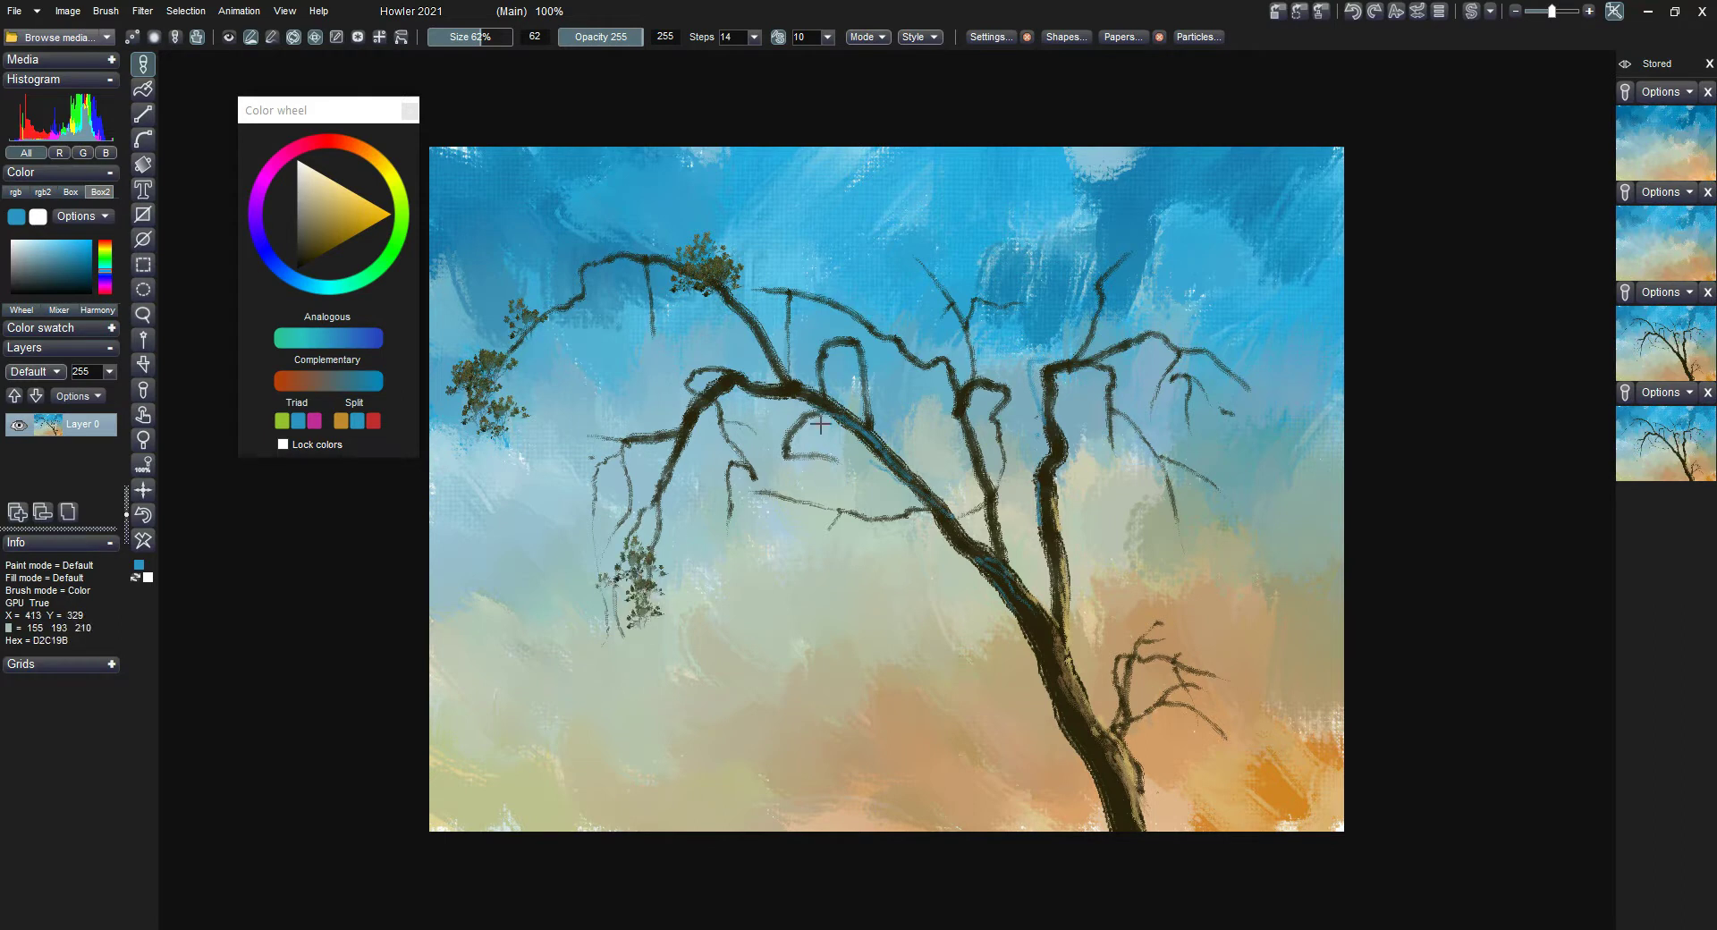
Paint leaf clusters on the upper central twigs, above the upper-left arch and around the middle of the upright branch.
{"action": "mouse_move", "coordinate": [1005, 286]}
{"action": "left_mouse_down"}
{"action": "mouse_move", "coordinate": [1006, 304]}
{"action": "mouse_move", "coordinate": [985, 265]}
{"action": "left_mouse_up"}
{"action": "left_click_drag", "start_coordinate": [749, 251], "coordinate": [832, 372]}
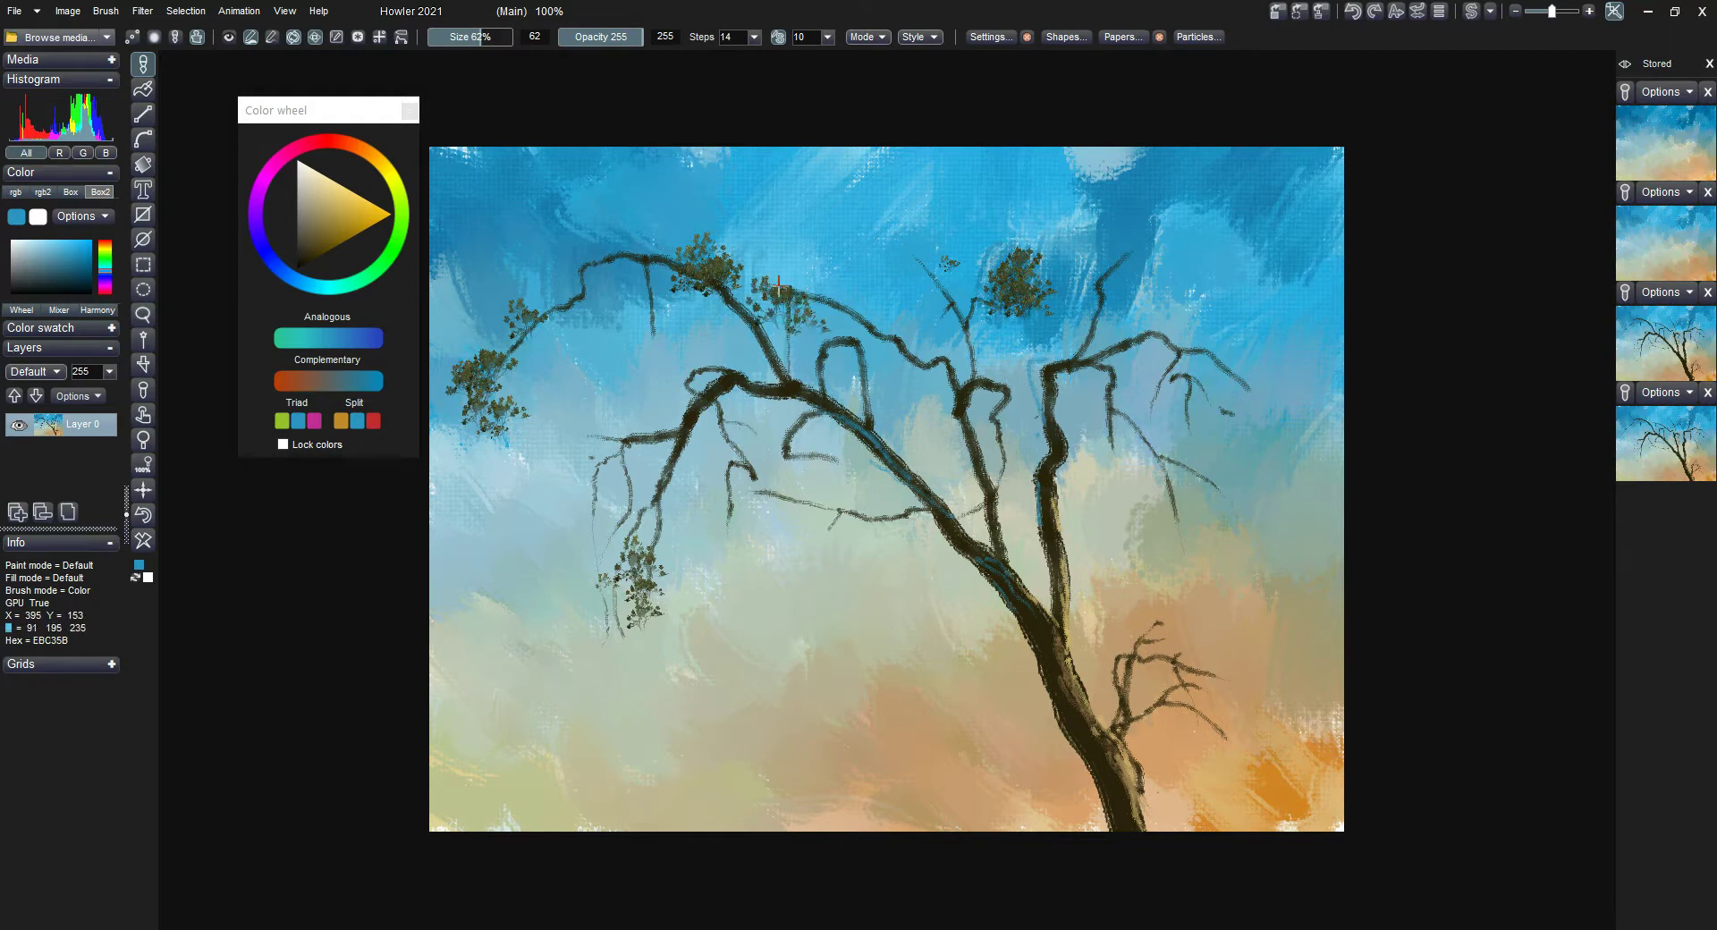
{"action": "mouse_move", "coordinate": [769, 261]}
{"action": "left_mouse_down"}
{"action": "mouse_move", "coordinate": [707, 226]}
{"action": "mouse_move", "coordinate": [751, 211]}
{"action": "mouse_move", "coordinate": [720, 212]}
{"action": "left_mouse_up"}
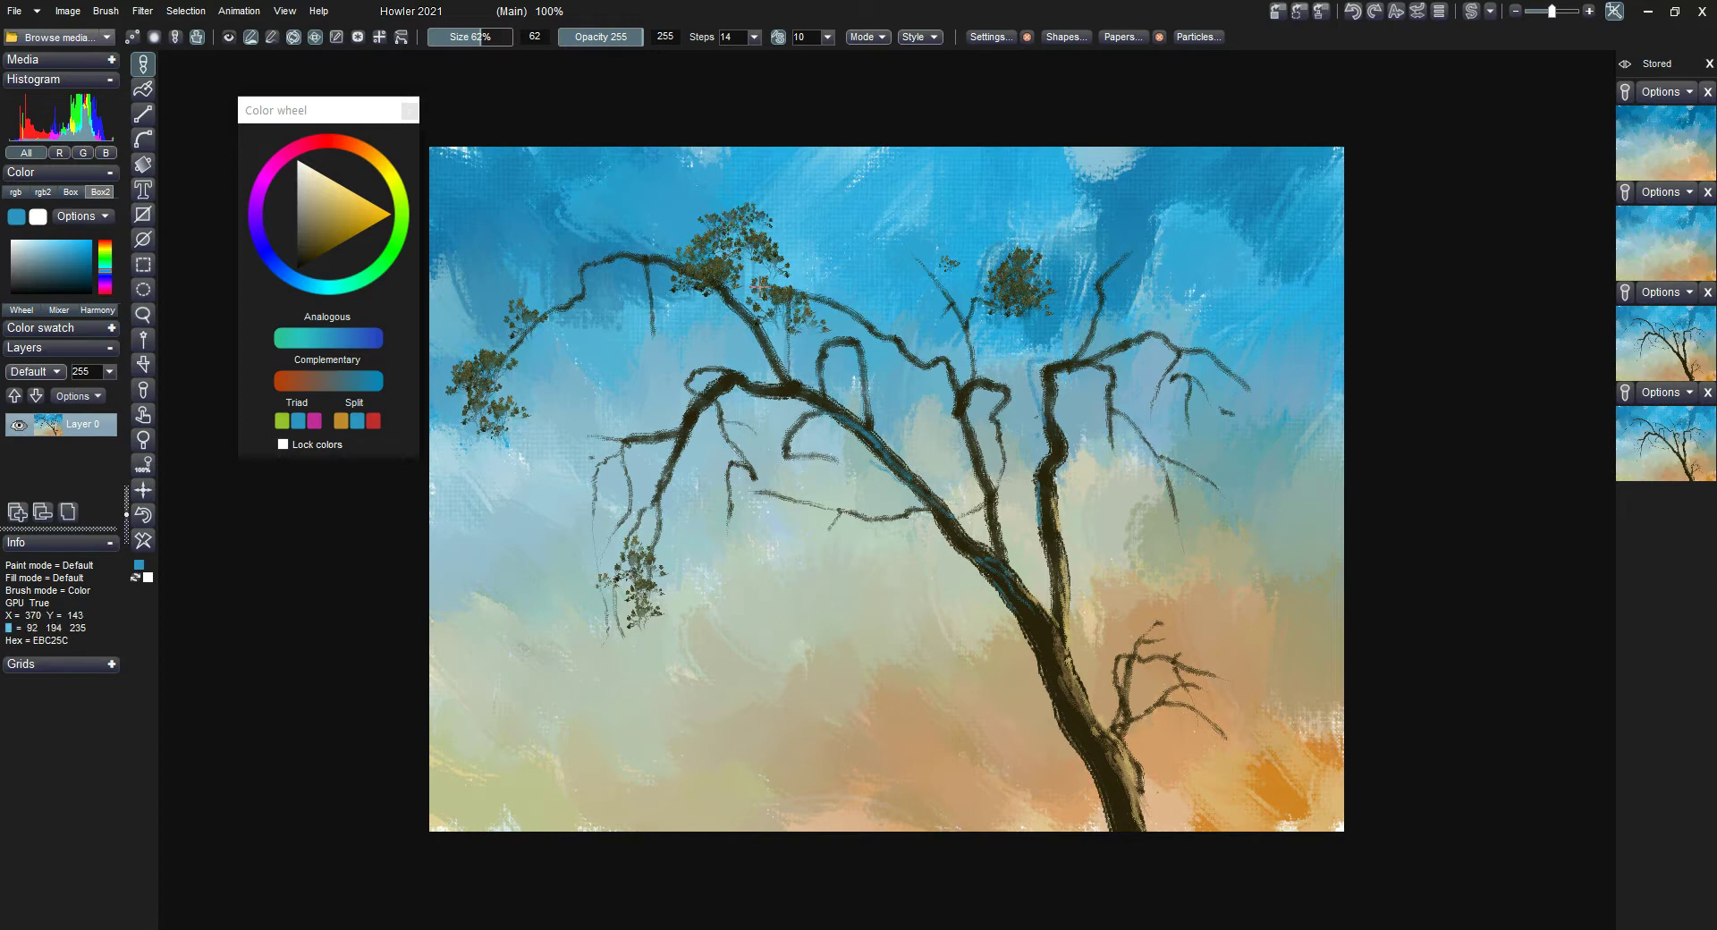
{"action": "left_click", "coordinate": [731, 223]}
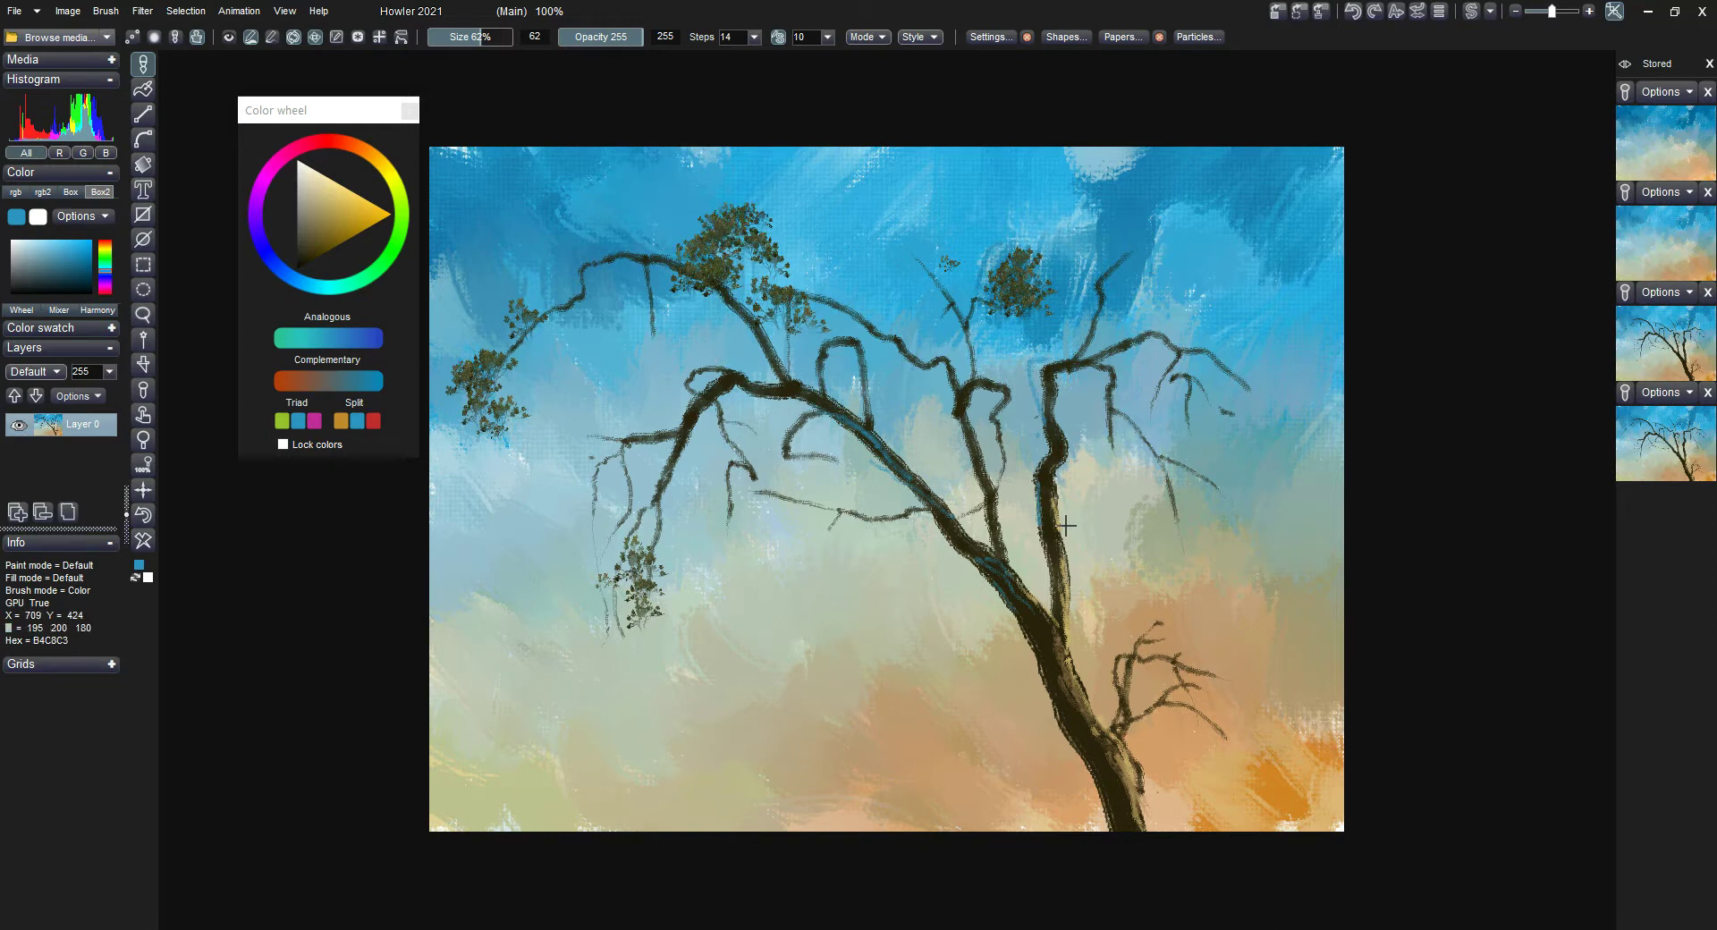
{"action": "left_click_drag", "start_coordinate": [1057, 527], "coordinate": [1077, 545]}
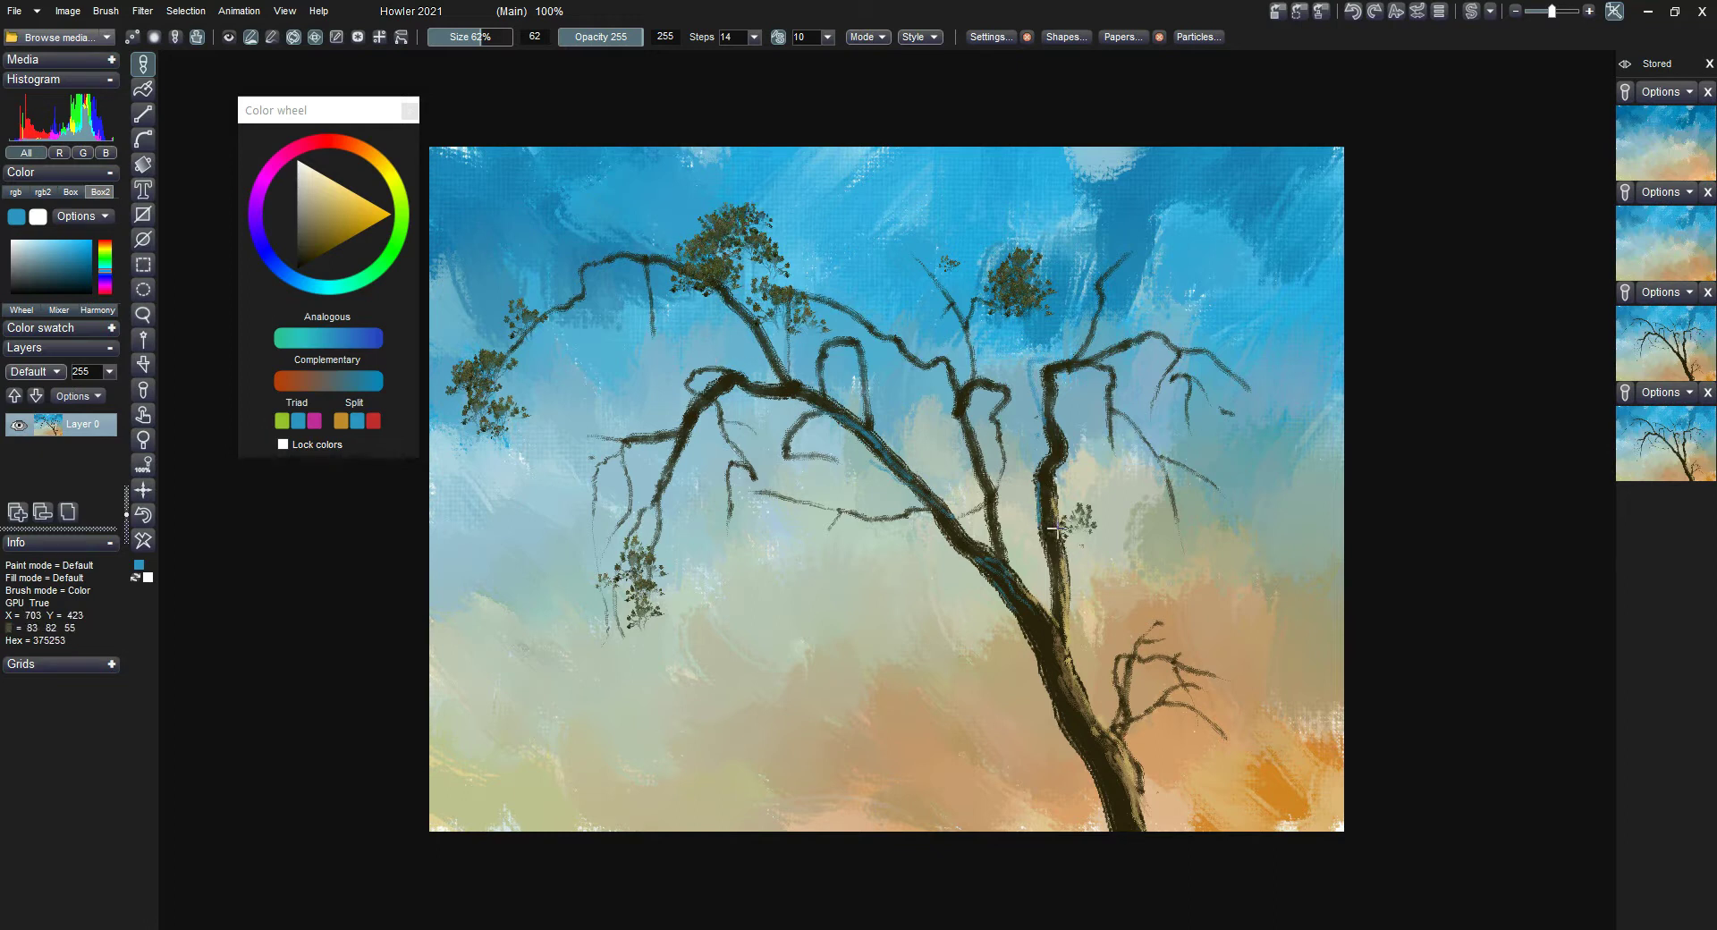
{"action": "mouse_move", "coordinate": [1042, 496]}
{"action": "left_mouse_down"}
{"action": "mouse_move", "coordinate": [1083, 520]}
{"action": "mouse_move", "coordinate": [1044, 527]}
{"action": "mouse_move", "coordinate": [1115, 458]}
{"action": "left_mouse_up"}
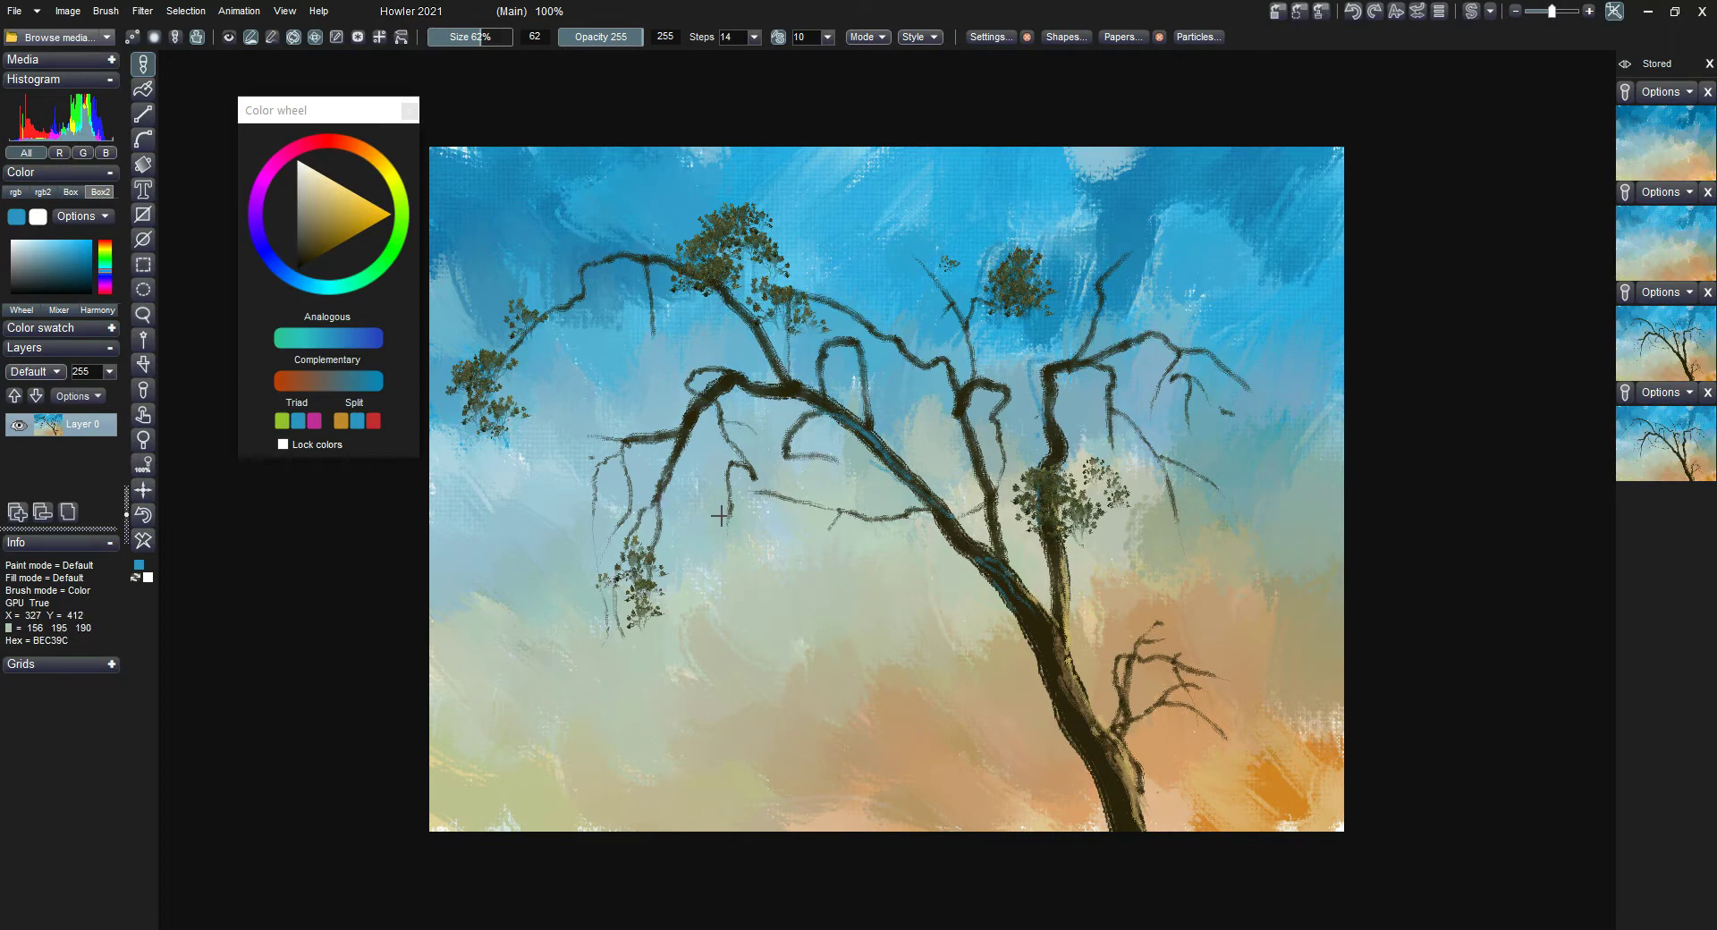
Paint leaf clusters along the upper-left limb, on the drooping lower-left twigs and on the twigs beneath the central arch.
{"action": "scroll", "coordinate": [740, 550], "scroll_direction": "down", "scroll_amount": 1}
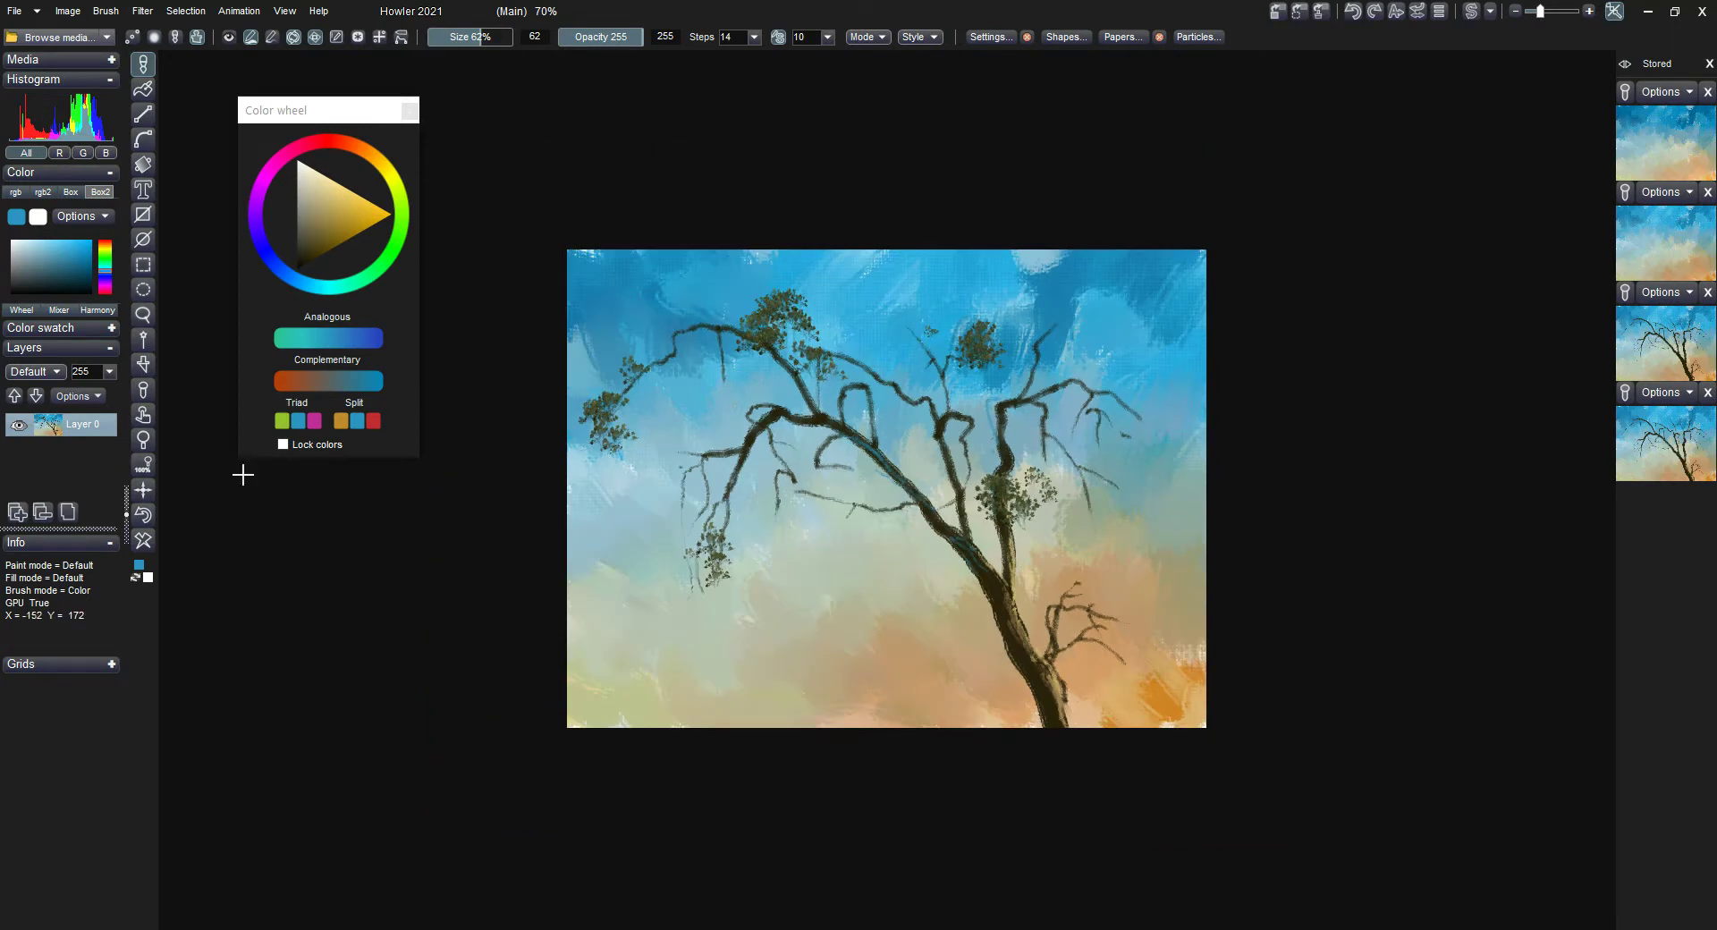
{"action": "left_click", "coordinate": [143, 491]}
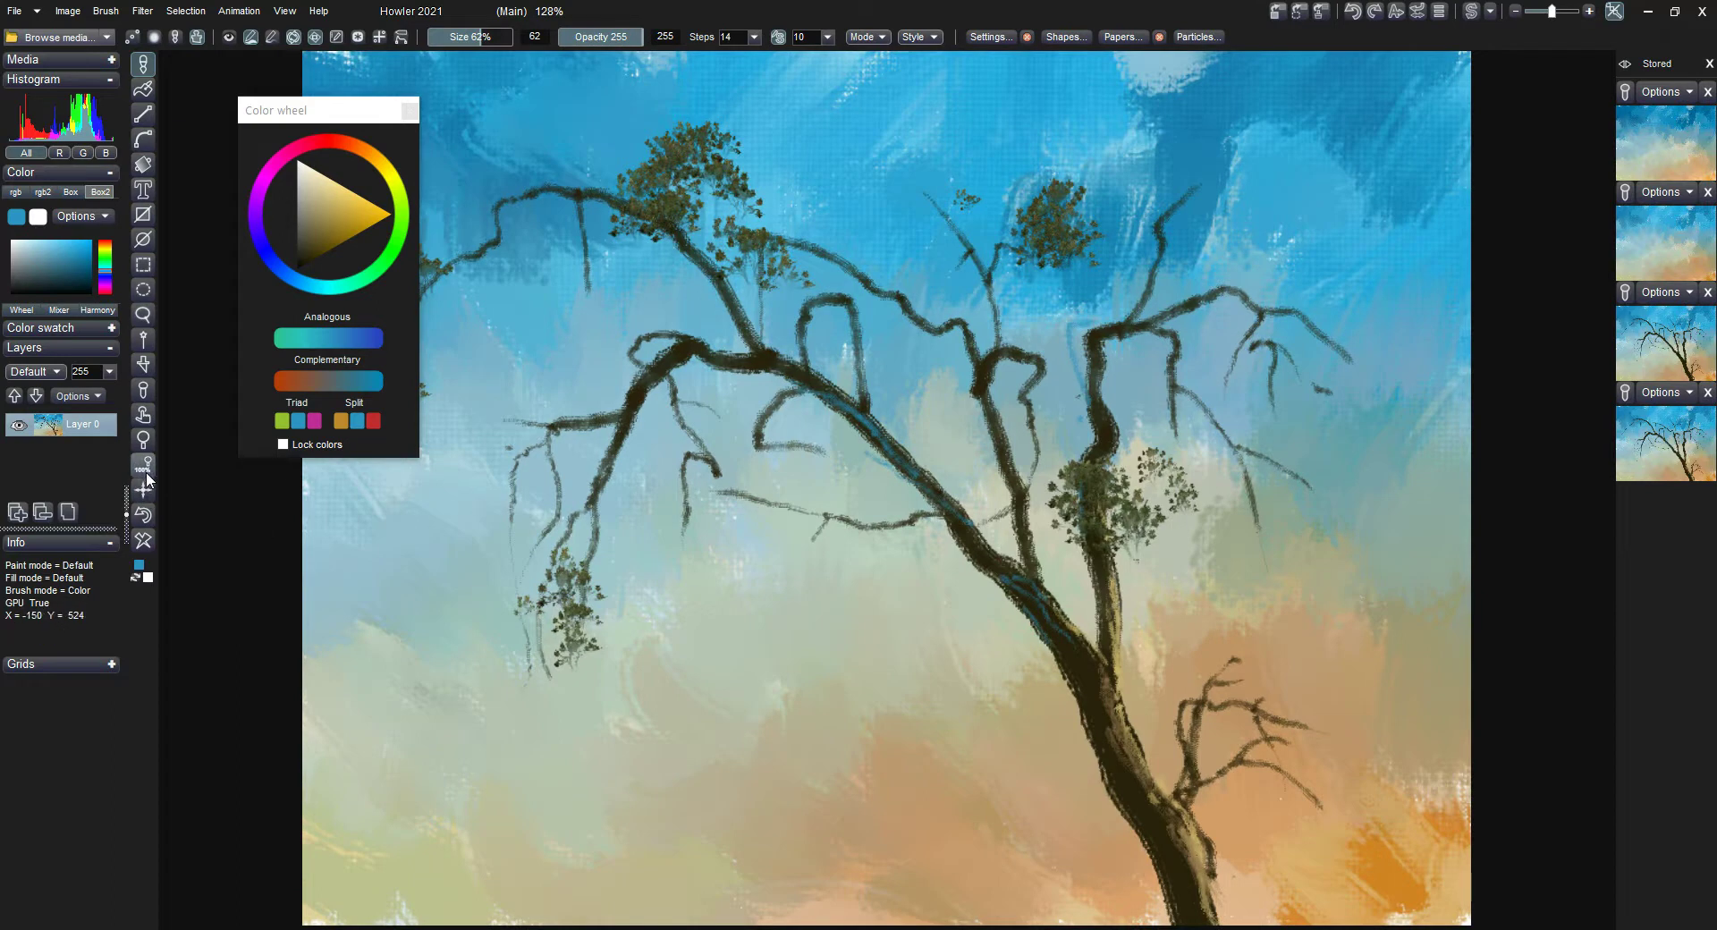
{"action": "left_click", "coordinate": [145, 467]}
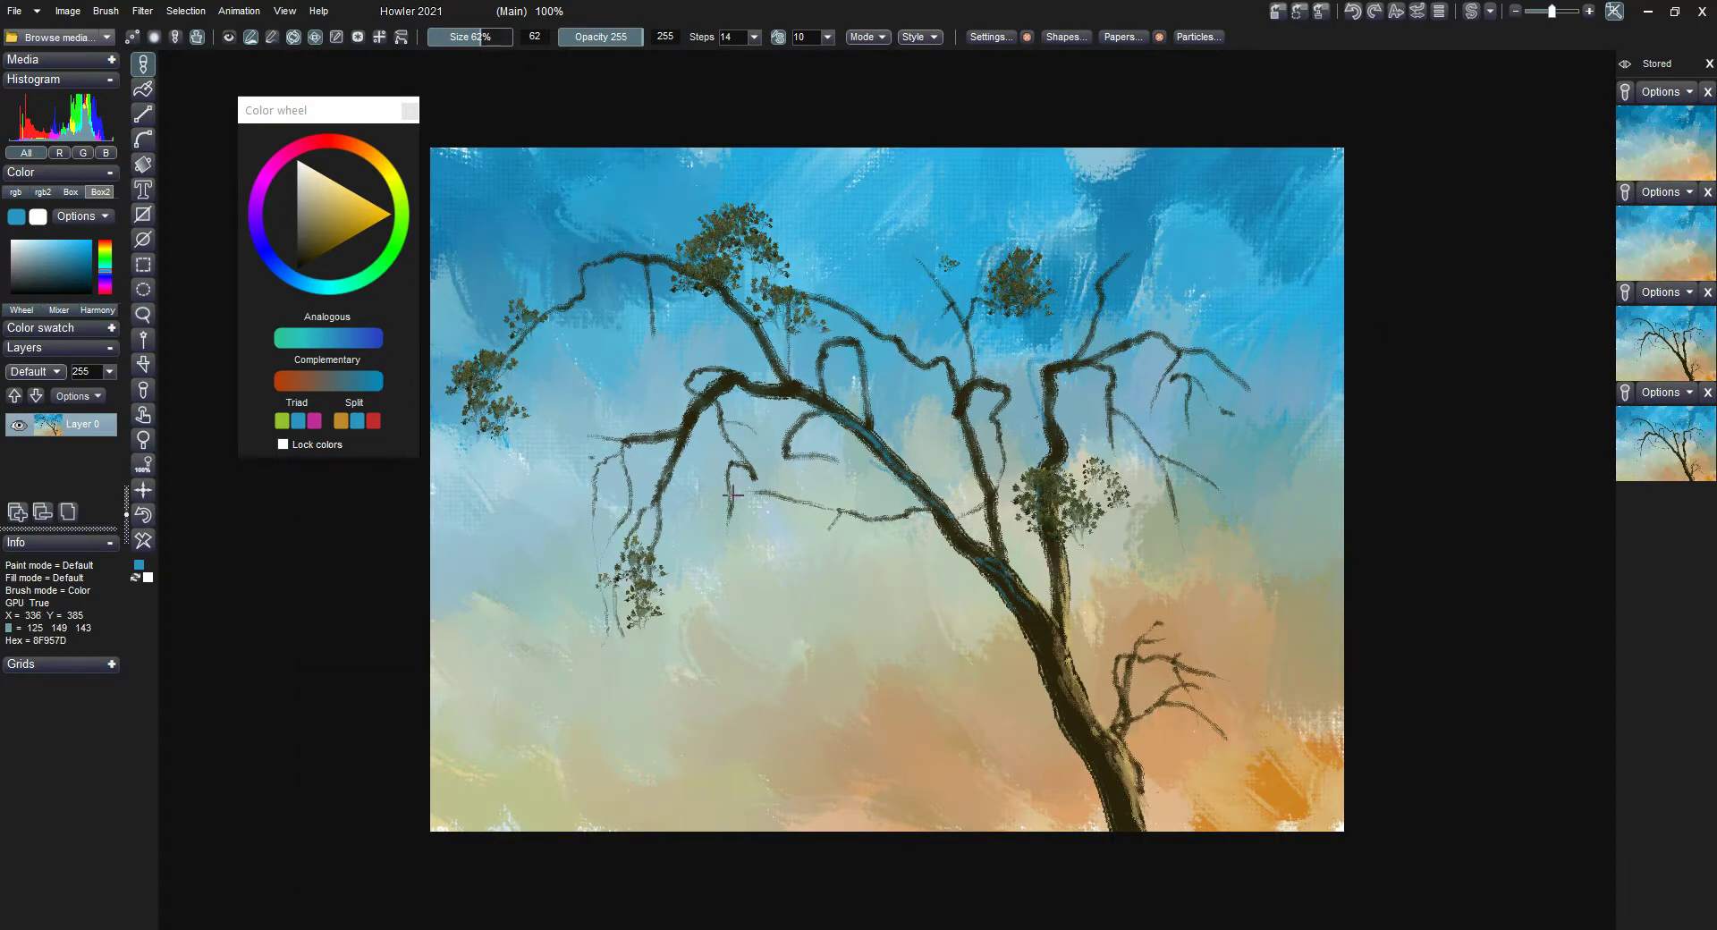
{"action": "mouse_move", "coordinate": [760, 512]}
{"action": "left_mouse_down"}
{"action": "mouse_move", "coordinate": [793, 476]}
{"action": "mouse_move", "coordinate": [809, 505]}
{"action": "mouse_move", "coordinate": [822, 490]}
{"action": "mouse_move", "coordinate": [784, 494]}
{"action": "mouse_move", "coordinate": [792, 511]}
{"action": "mouse_move", "coordinate": [738, 506]}
{"action": "left_mouse_up"}
{"action": "mouse_move", "coordinate": [655, 600]}
{"action": "left_mouse_down"}
{"action": "mouse_move", "coordinate": [626, 637]}
{"action": "mouse_move", "coordinate": [645, 651]}
{"action": "mouse_move", "coordinate": [663, 599]}
{"action": "mouse_move", "coordinate": [621, 591]}
{"action": "mouse_move", "coordinate": [686, 568]}
{"action": "mouse_move", "coordinate": [643, 479]}
{"action": "mouse_move", "coordinate": [592, 449]}
{"action": "mouse_move", "coordinate": [594, 505]}
{"action": "mouse_move", "coordinate": [564, 519]}
{"action": "left_mouse_up"}
{"action": "mouse_move", "coordinate": [555, 336]}
{"action": "left_mouse_down"}
{"action": "mouse_move", "coordinate": [585, 344]}
{"action": "mouse_move", "coordinate": [574, 318]}
{"action": "left_mouse_up"}
{"action": "mouse_move", "coordinate": [862, 541]}
{"action": "left_mouse_down"}
{"action": "mouse_move", "coordinate": [818, 530]}
{"action": "mouse_move", "coordinate": [845, 504]}
{"action": "left_mouse_up"}
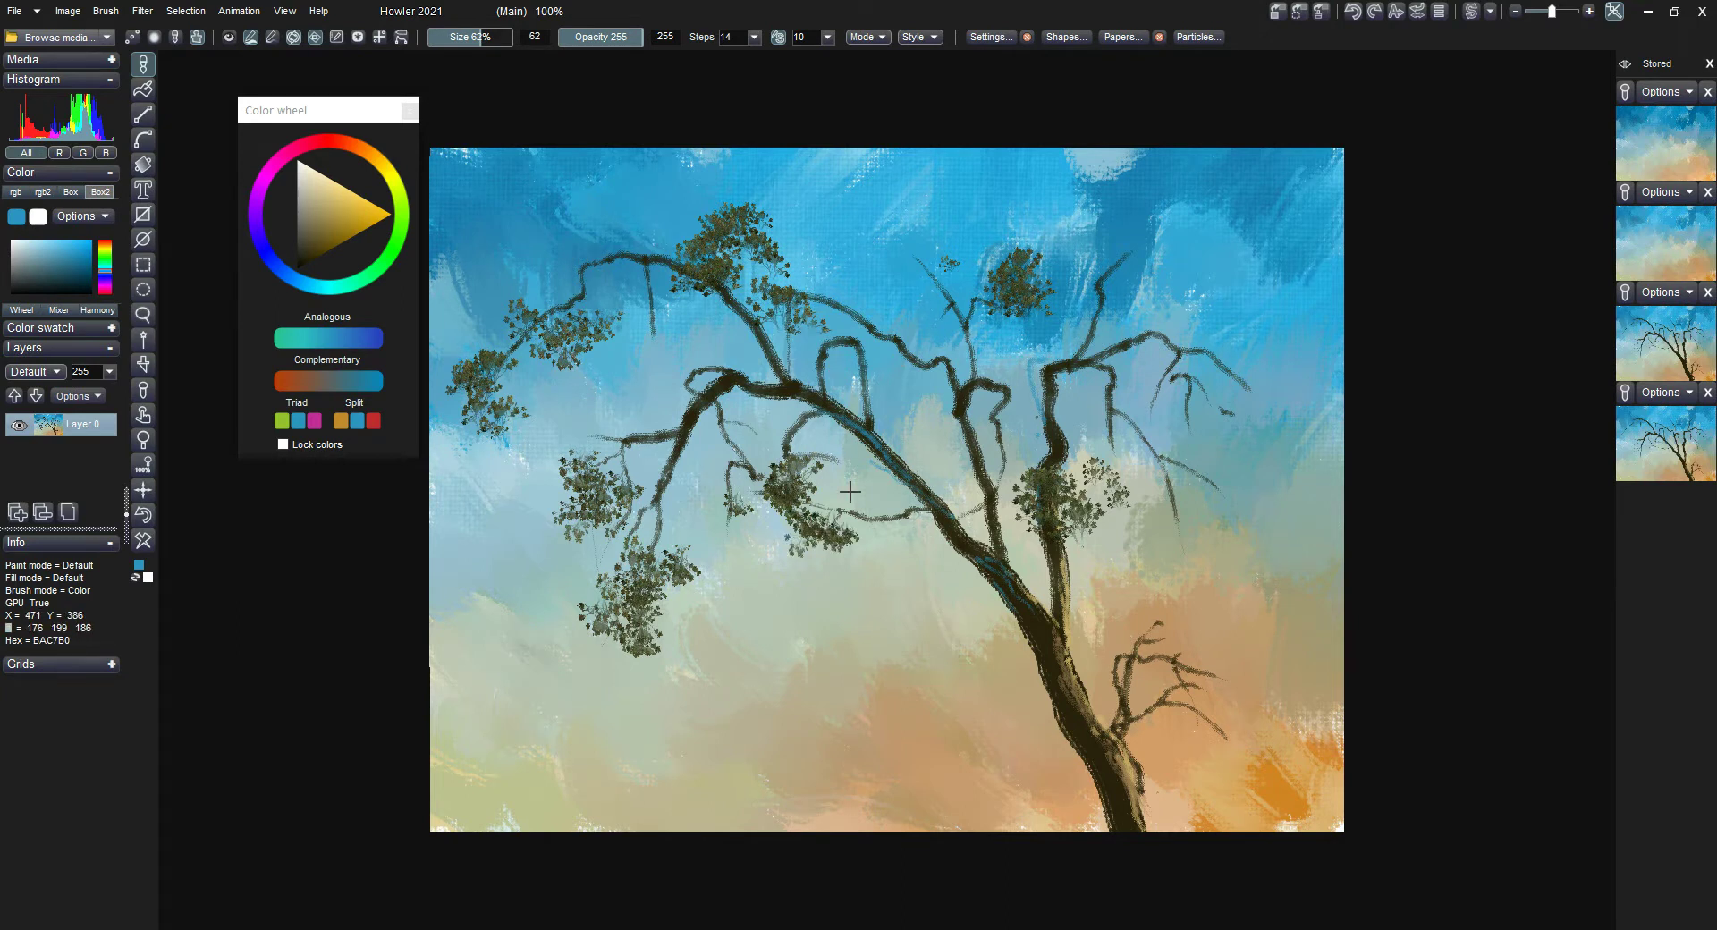
{"action": "mouse_move", "coordinate": [778, 559]}
{"action": "left_mouse_down"}
{"action": "mouse_move", "coordinate": [805, 545]}
{"action": "mouse_move", "coordinate": [805, 560]}
{"action": "left_mouse_up"}
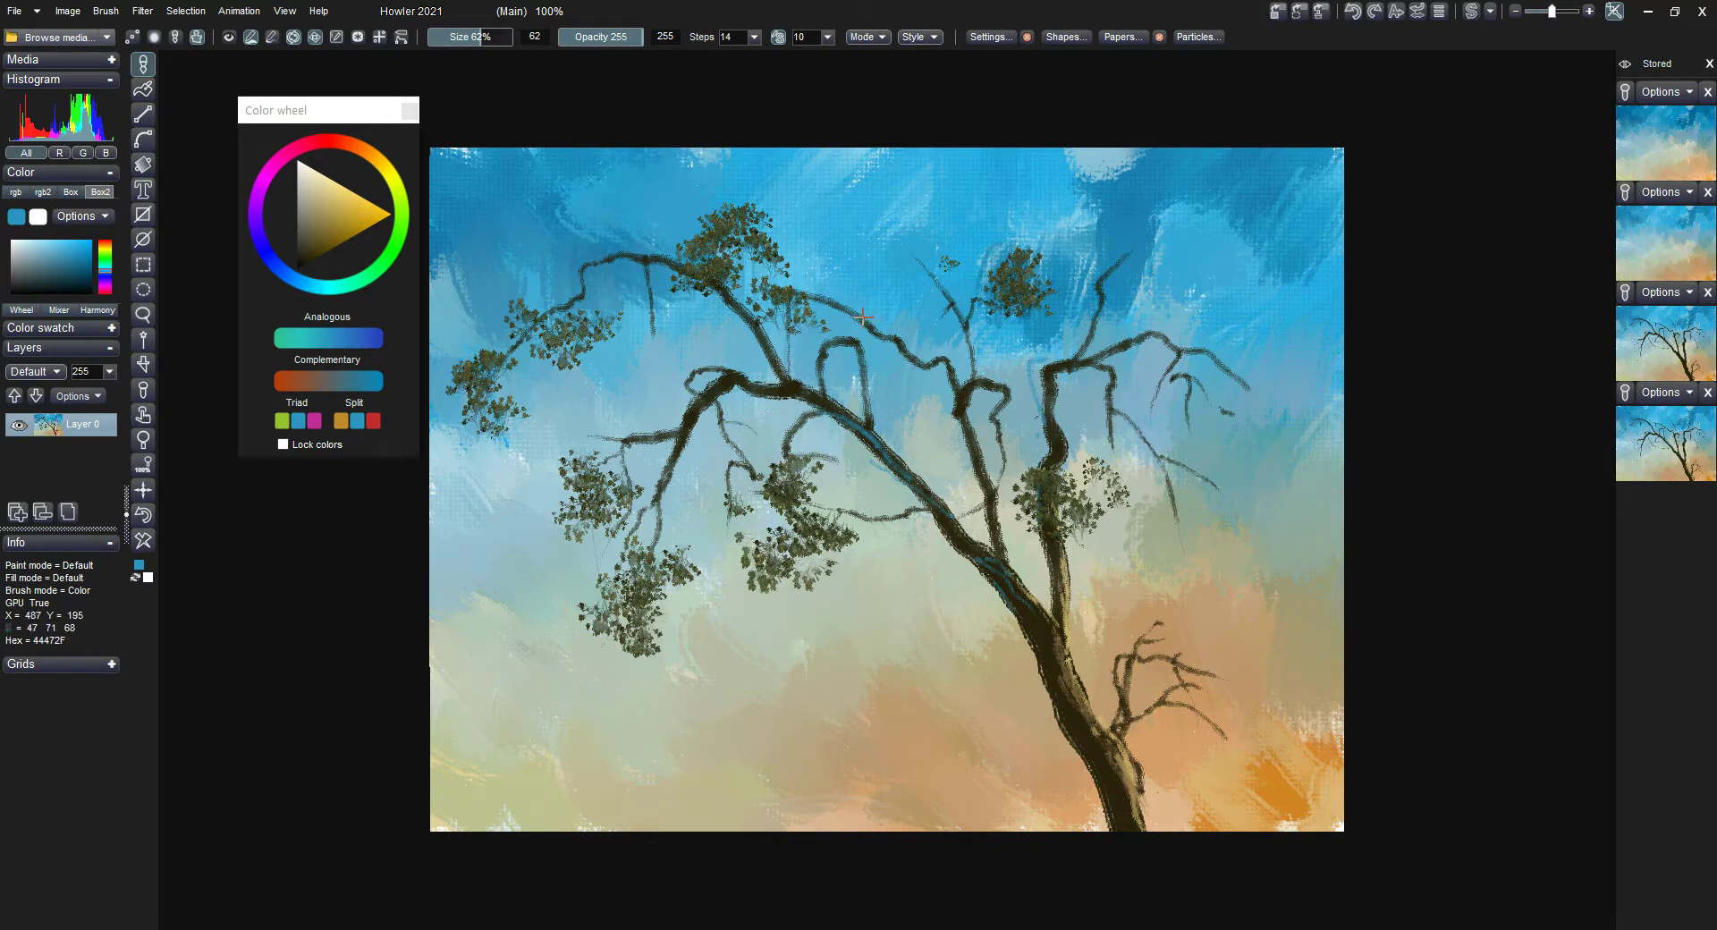
Paint a large leaf cluster over the start of the upper central branch, beside the crest foliage.
{"action": "left_click_drag", "start_coordinate": [830, 328], "coordinate": [903, 258]}
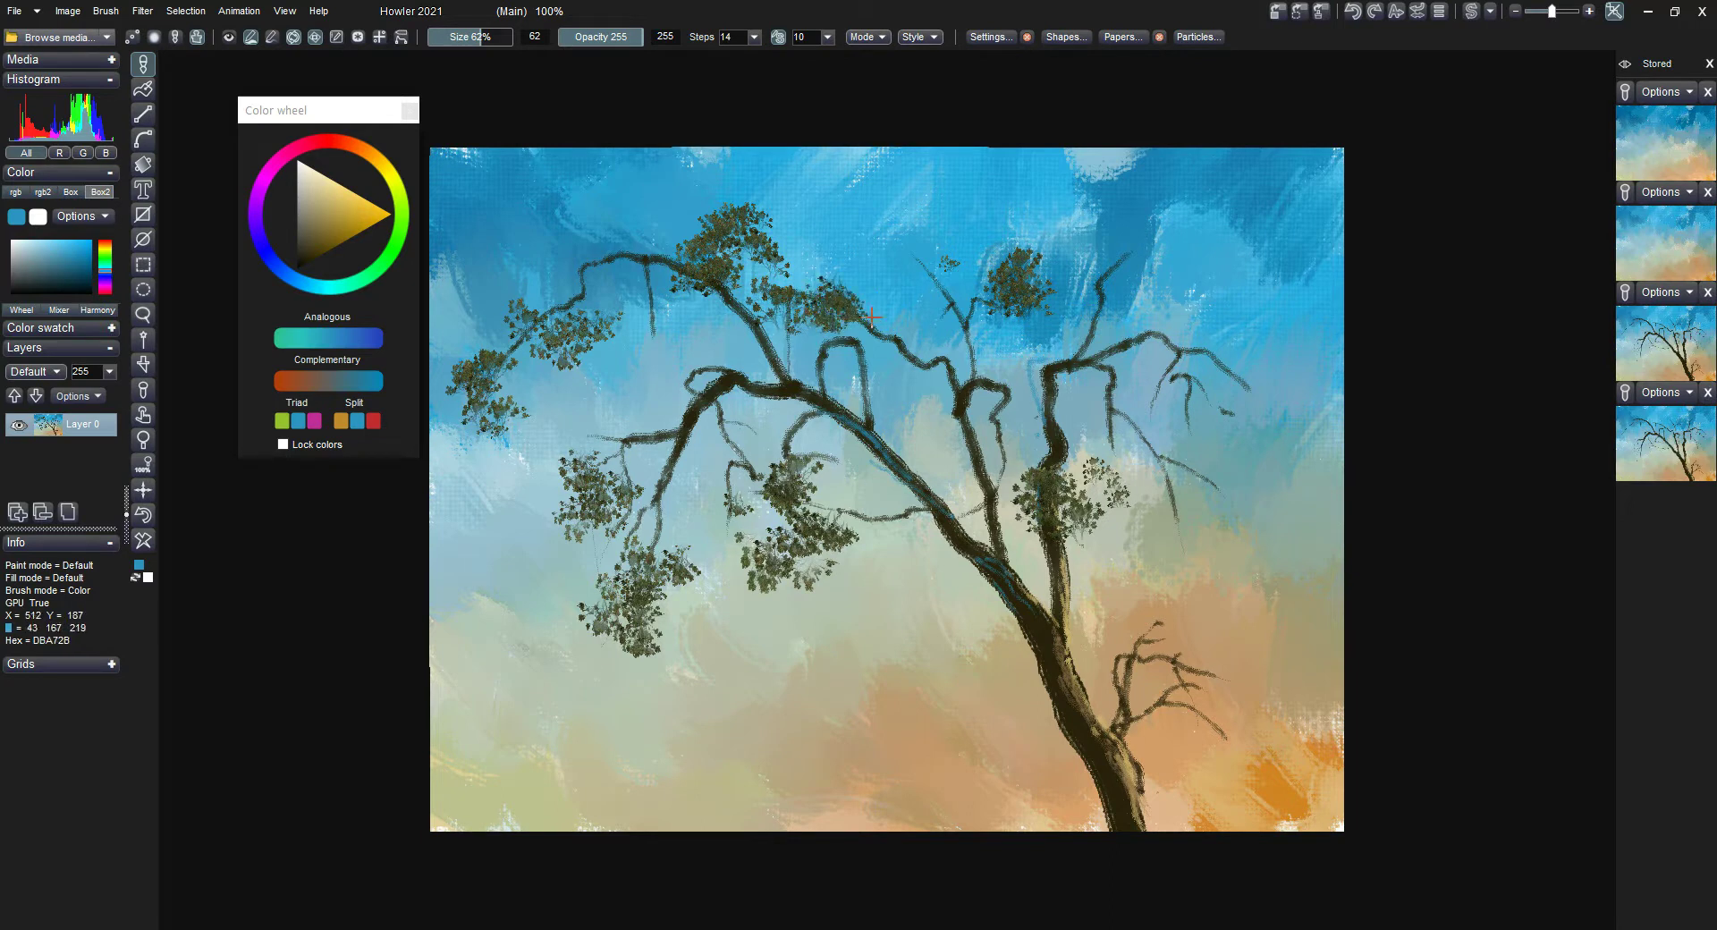
{"action": "mouse_move", "coordinate": [866, 315]}
{"action": "left_mouse_down"}
{"action": "mouse_move", "coordinate": [854, 295]}
{"action": "mouse_move", "coordinate": [880, 277]}
{"action": "left_mouse_up"}
{"action": "mouse_move", "coordinate": [832, 273]}
{"action": "left_mouse_down"}
{"action": "mouse_move", "coordinate": [789, 285]}
{"action": "mouse_move", "coordinate": [865, 268]}
{"action": "mouse_move", "coordinate": [871, 291]}
{"action": "left_mouse_up"}
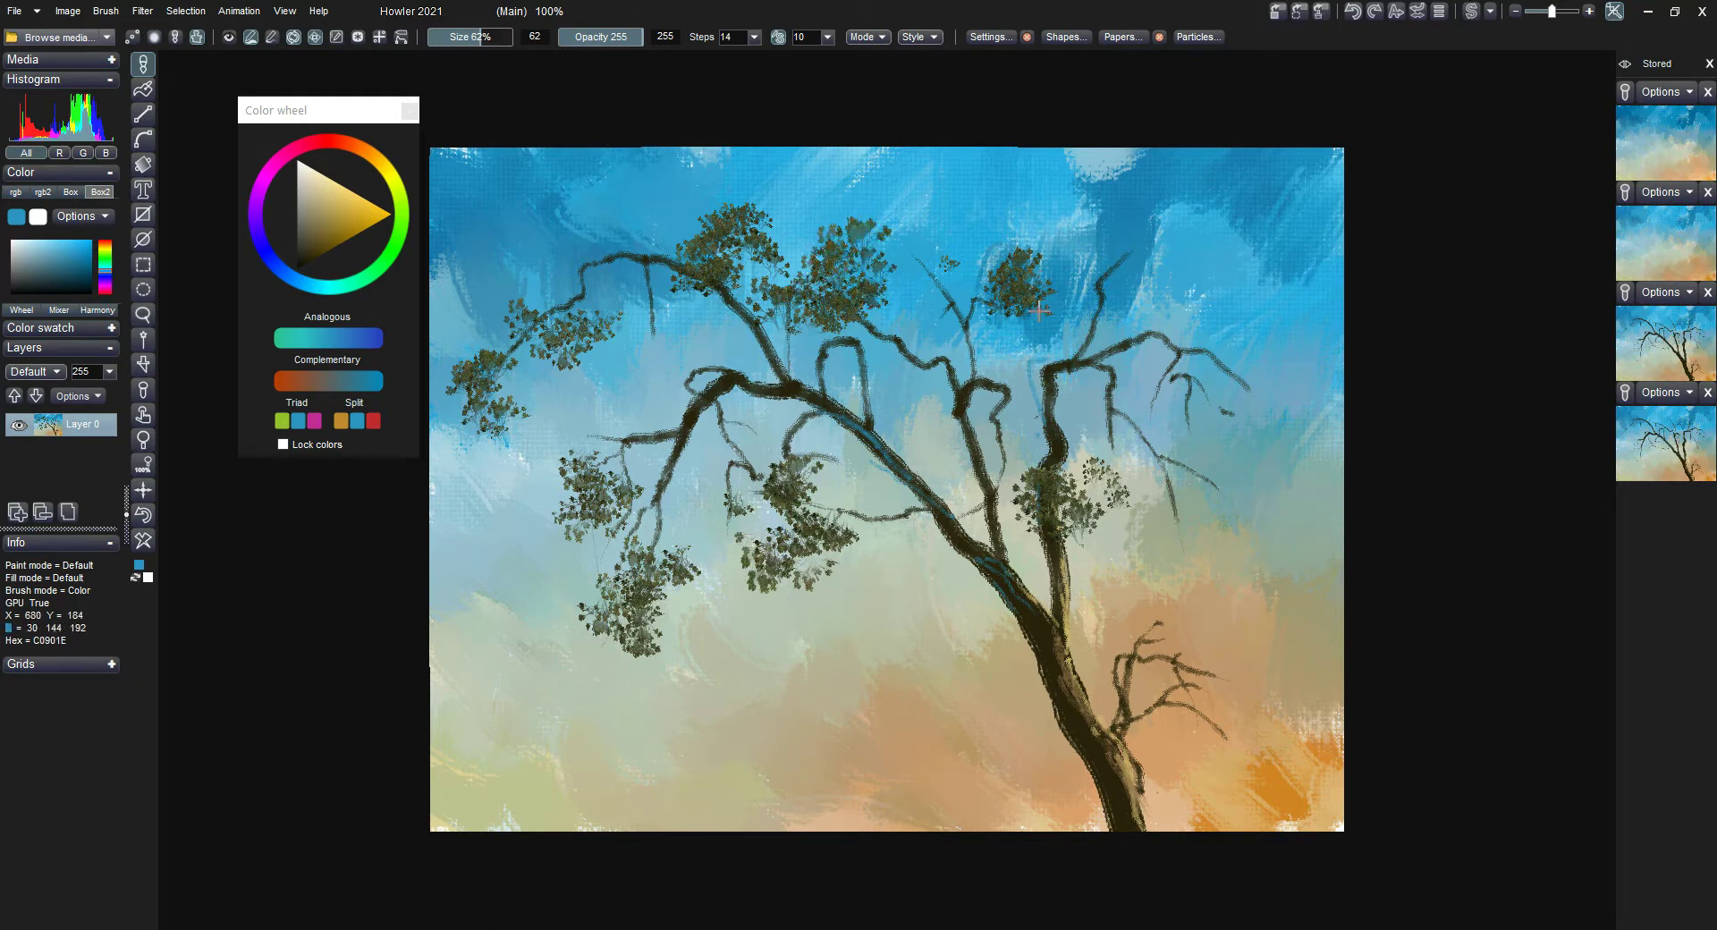
Choose a light yellow paint colour and switch the brush mode to Matte.
{"action": "mouse_move", "coordinate": [396, 202]}
{"action": "left_mouse_down"}
{"action": "mouse_move", "coordinate": [354, 193]}
{"action": "mouse_move", "coordinate": [385, 179]}
{"action": "mouse_move", "coordinate": [357, 194]}
{"action": "left_mouse_up"}
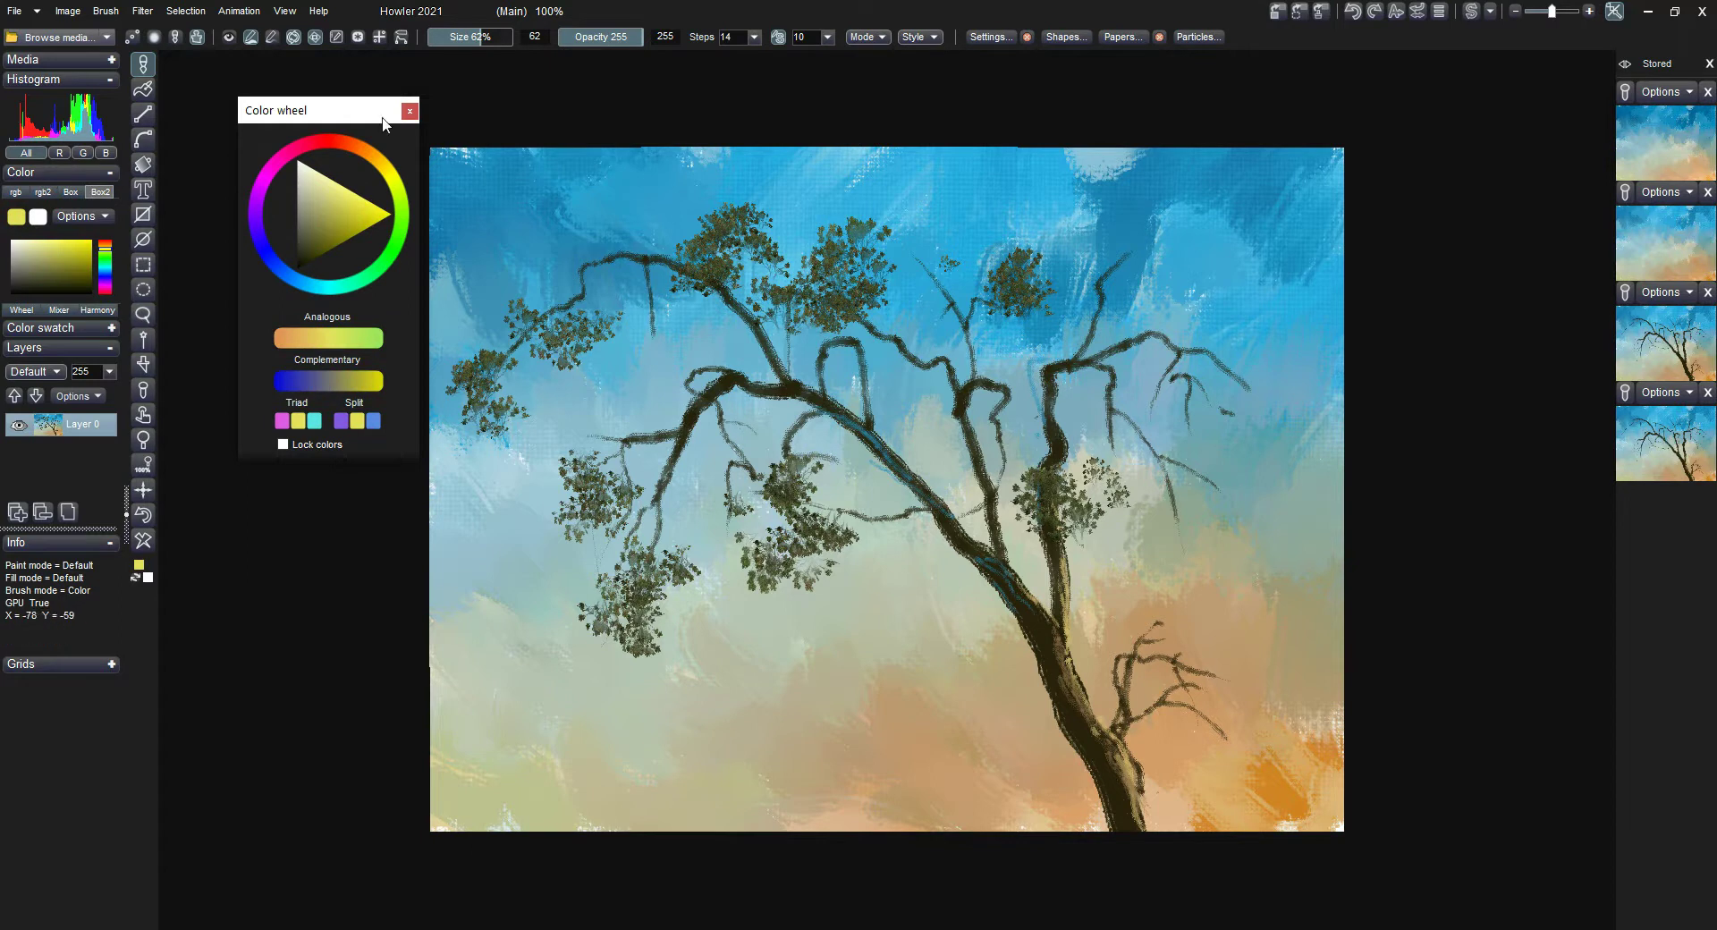
{"action": "left_click", "coordinate": [866, 40]}
{"action": "left_click", "coordinate": [914, 35]}
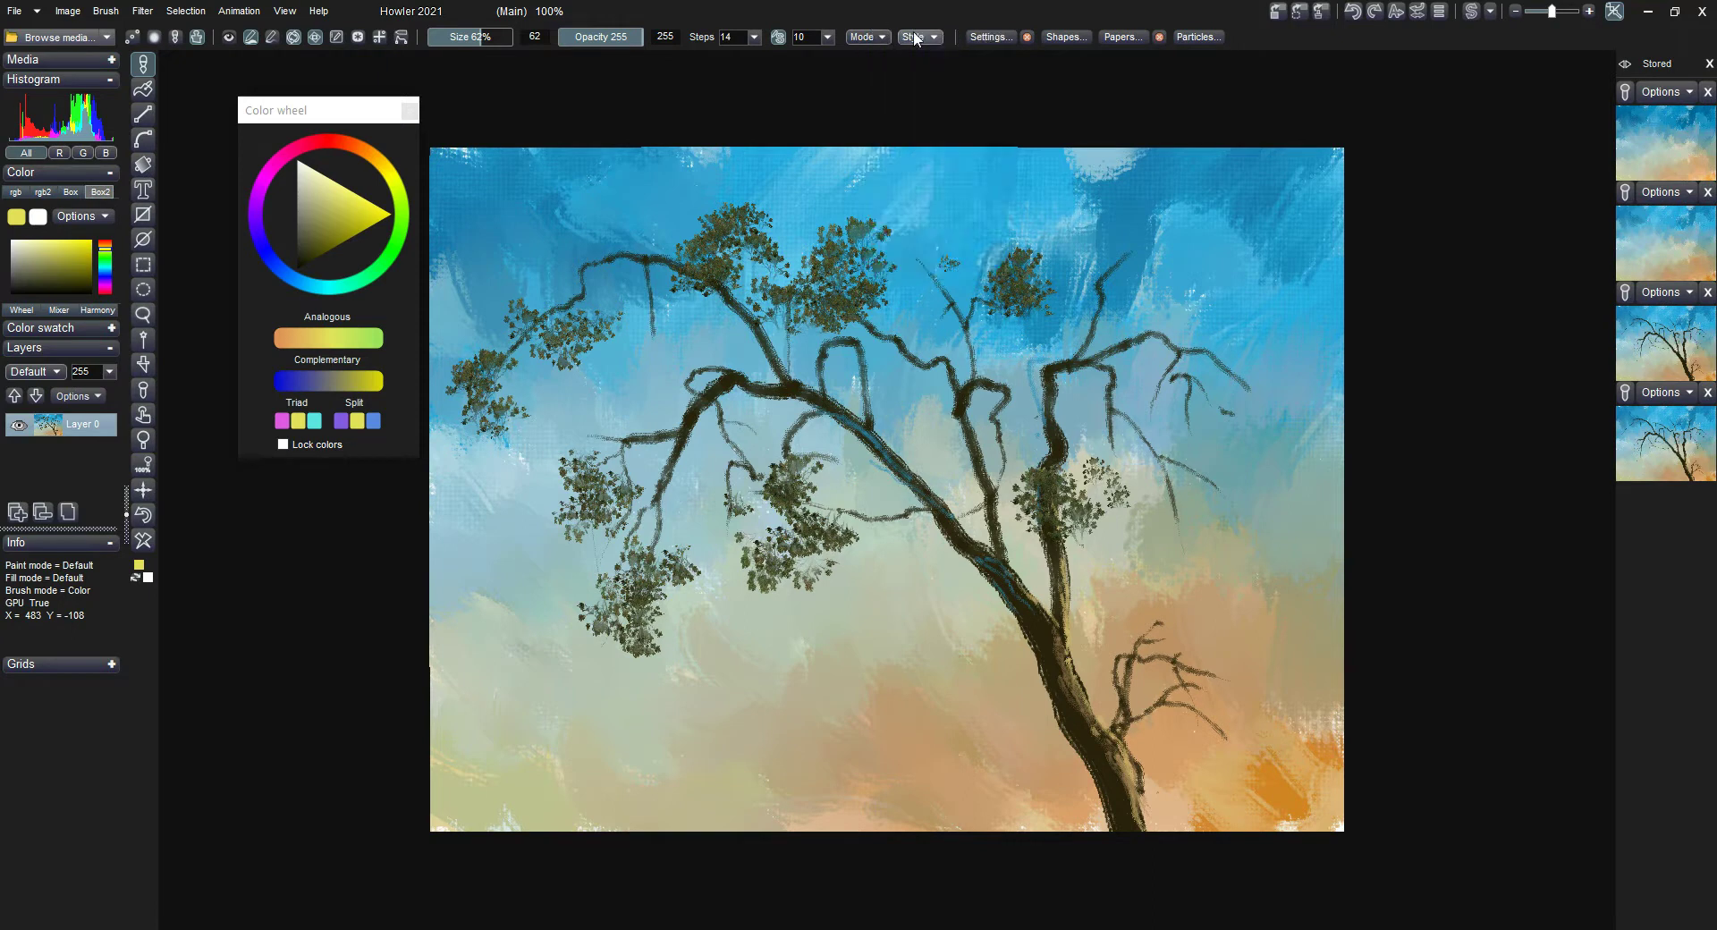
{"action": "left_click", "coordinate": [914, 38]}
{"action": "left_click", "coordinate": [928, 62]}
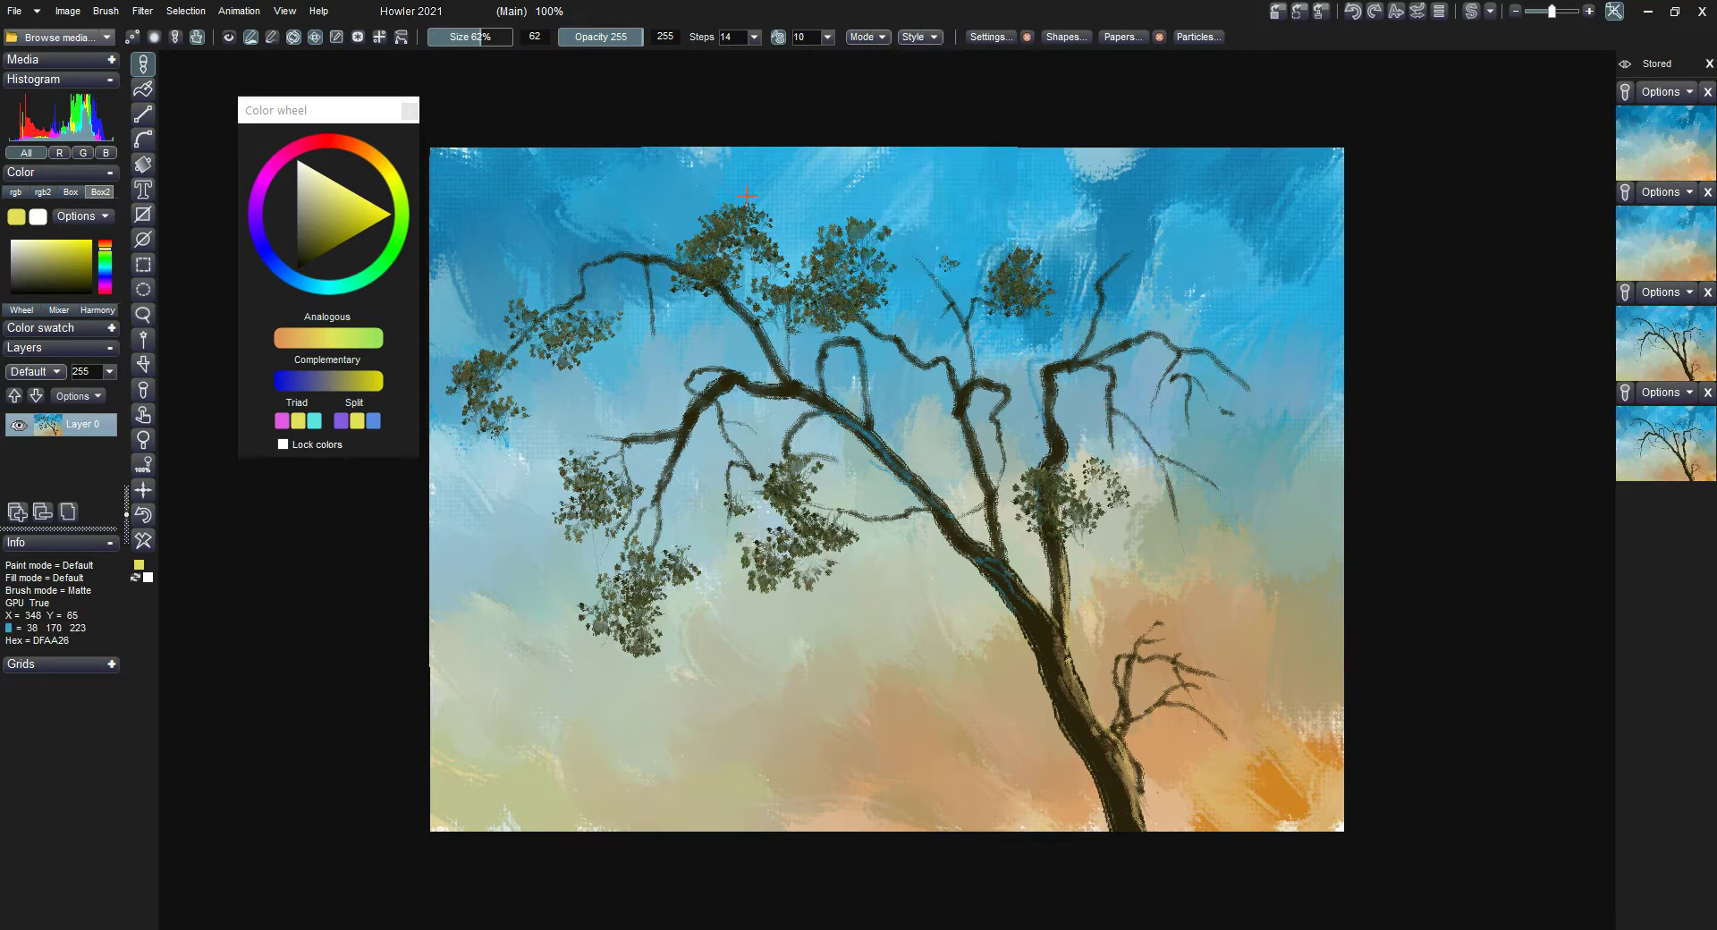
Set the brush's bleed to 173 and dab yellow highlights on the lower leaf clusters.
{"action": "left_click", "coordinate": [988, 38]}
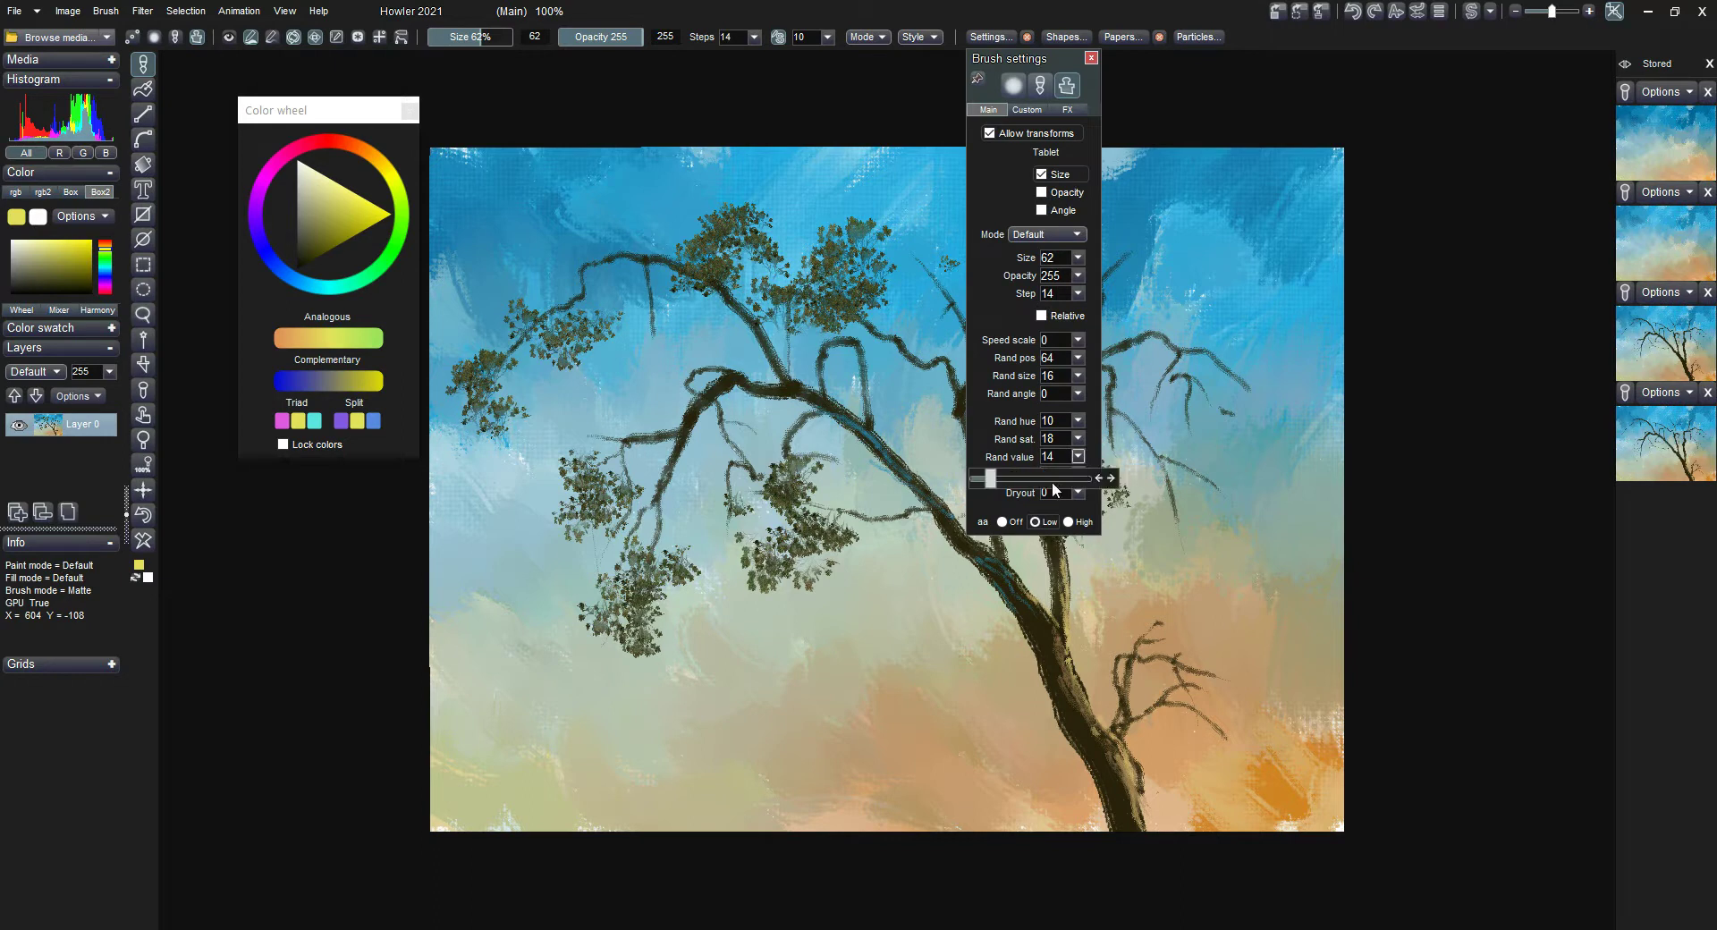
{"action": "left_click", "coordinate": [1078, 475]}
{"action": "left_click_drag", "start_coordinate": [1064, 496], "coordinate": [1076, 496]}
{"action": "left_click", "coordinate": [804, 530]}
{"action": "mouse_move", "coordinate": [1077, 474]}
{"action": "left_mouse_down"}
{"action": "mouse_move", "coordinate": [1077, 497]}
{"action": "mouse_move", "coordinate": [1062, 493]}
{"action": "left_mouse_up"}
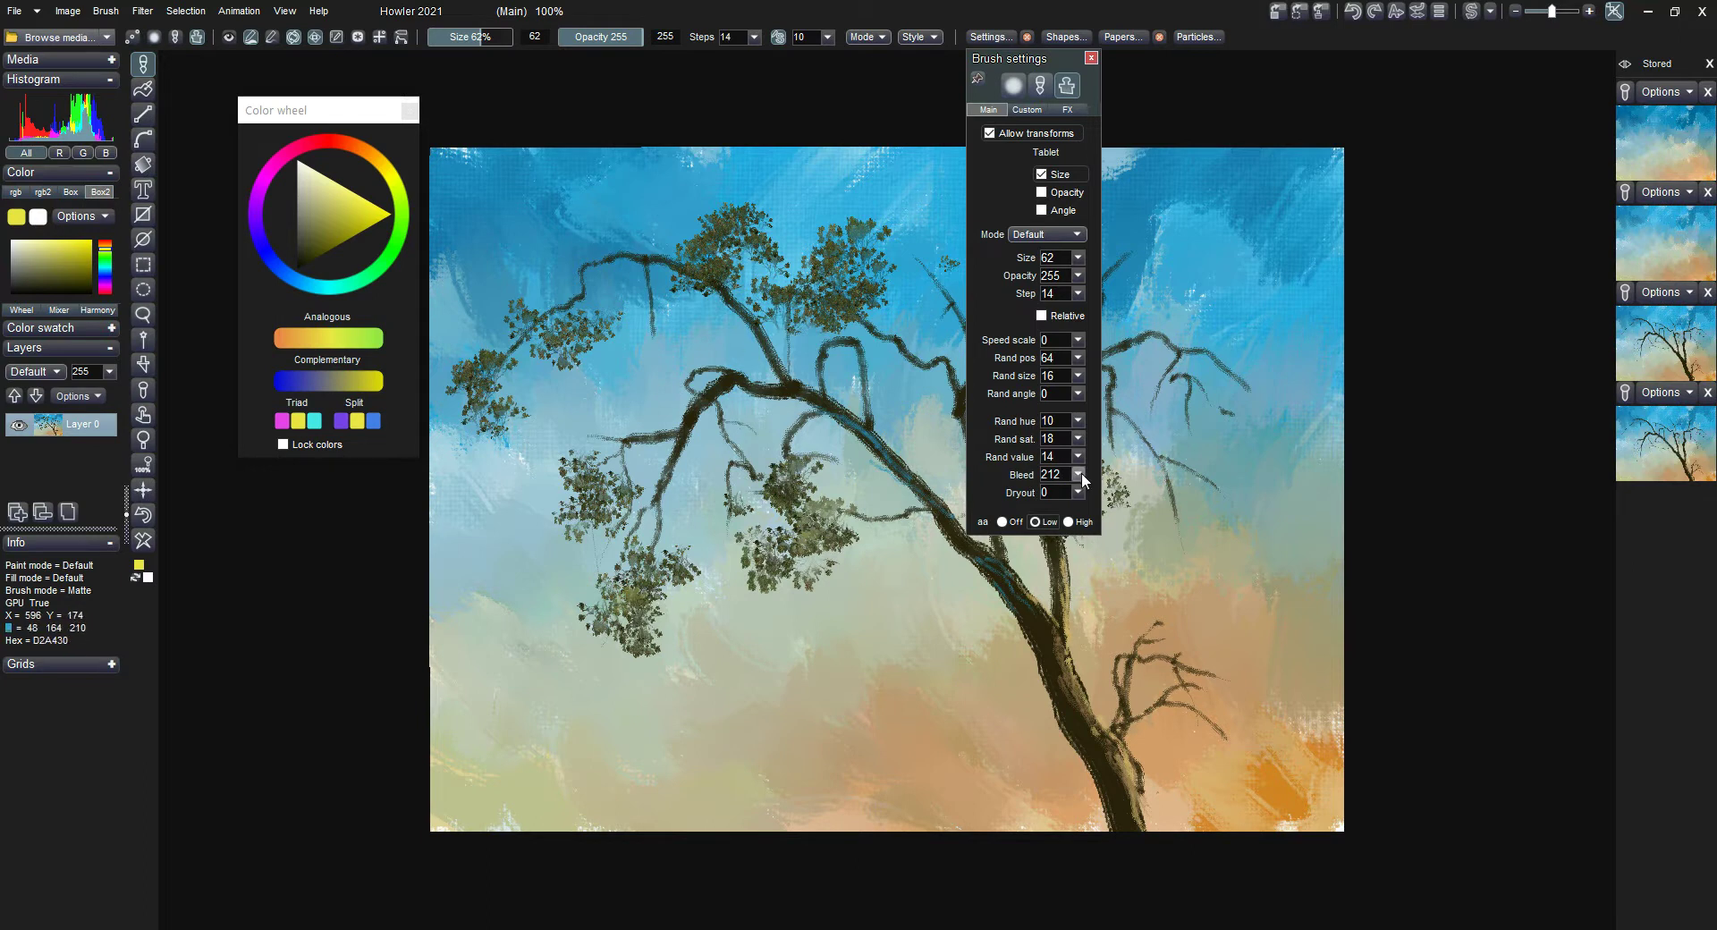
{"action": "left_click_drag", "start_coordinate": [1078, 474], "coordinate": [1050, 497]}
{"action": "left_click", "coordinate": [1089, 58]}
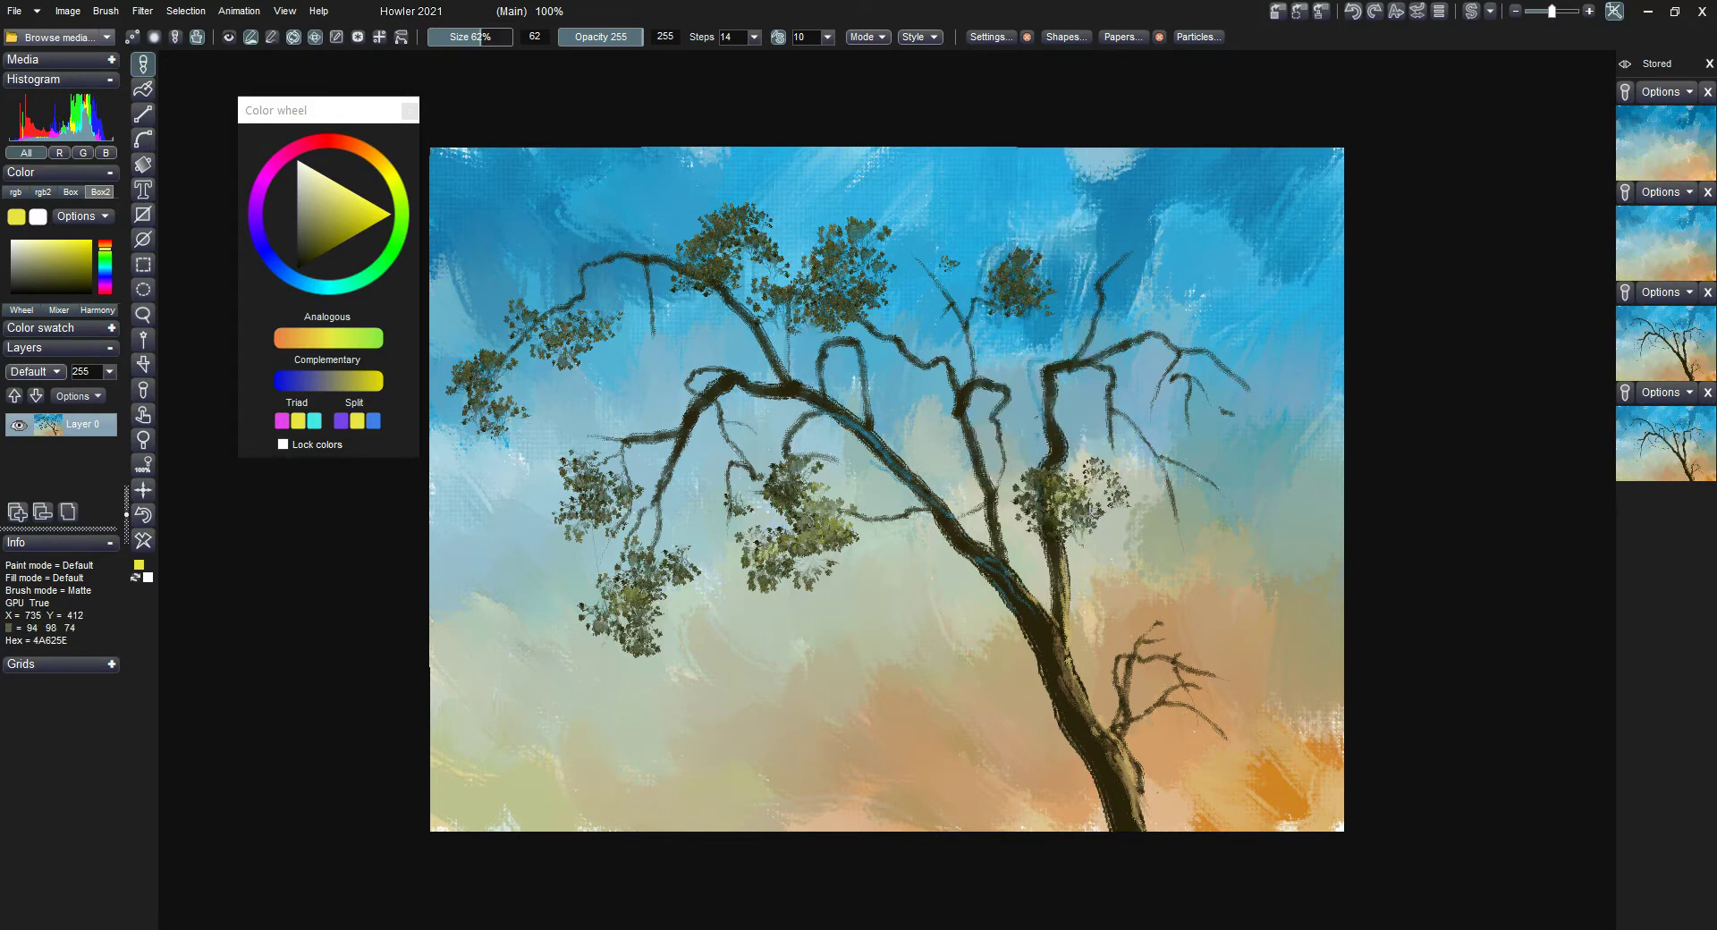
Add yellow highlights to the two upper leaf clusters beyond the crest and store another copy of the painting.
{"action": "left_click_drag", "start_coordinate": [1022, 312], "coordinate": [1036, 292]}
{"action": "left_click_drag", "start_coordinate": [815, 295], "coordinate": [890, 260]}
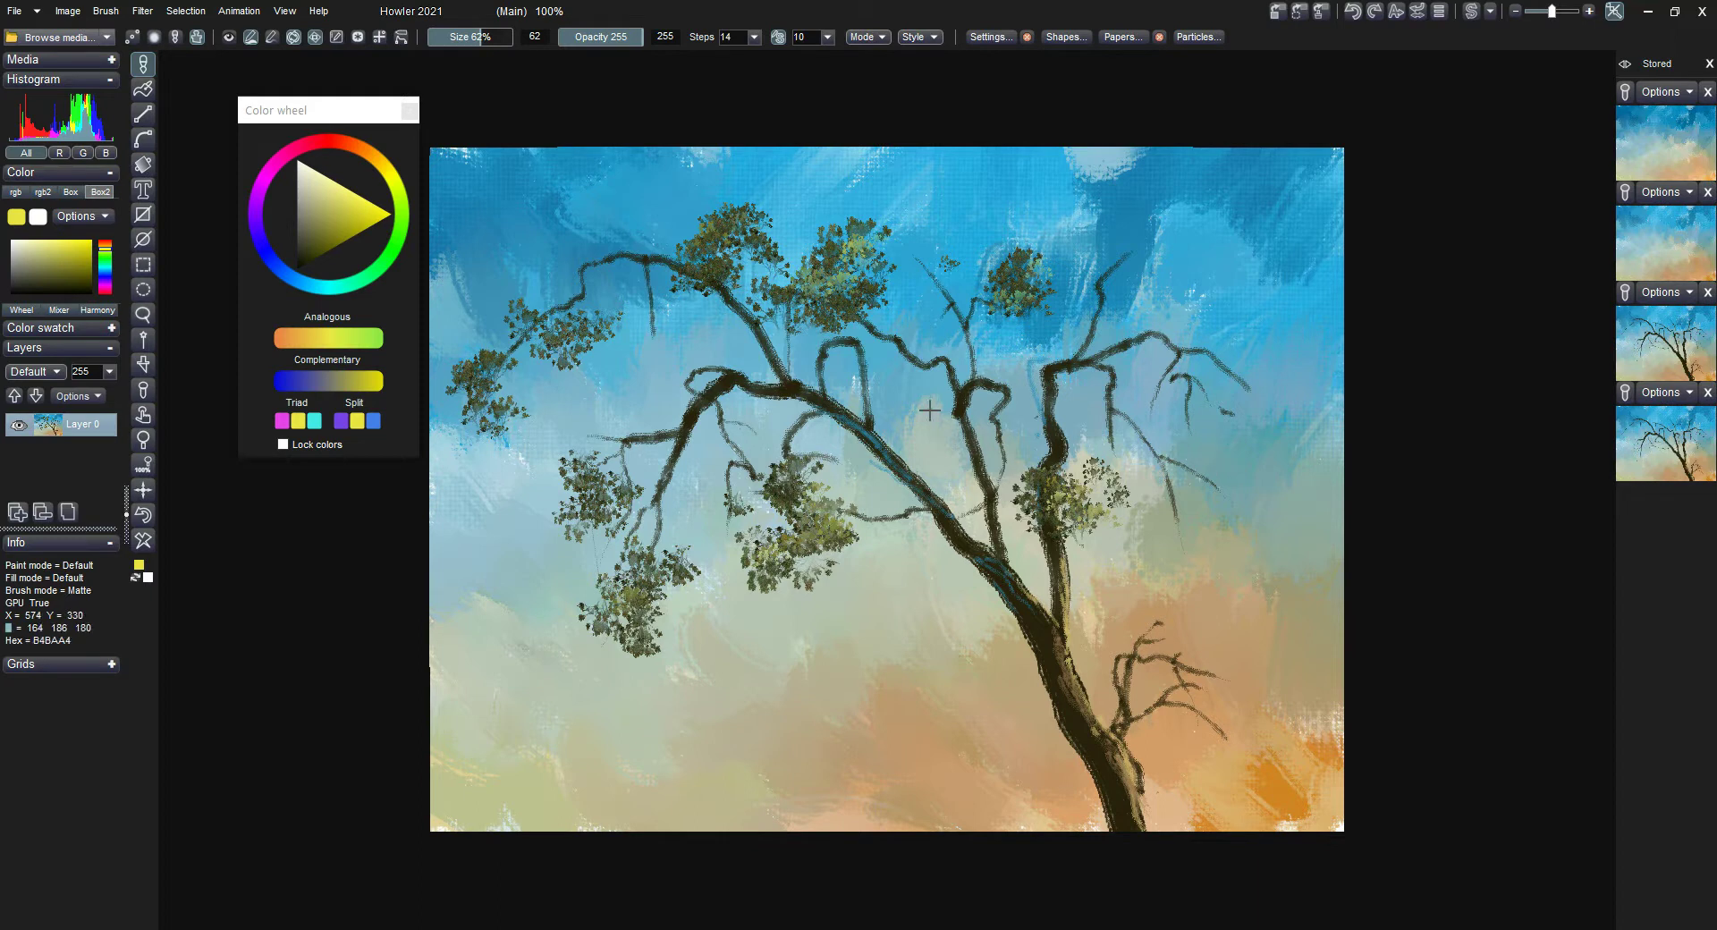
{"action": "left_click", "coordinate": [1277, 12]}
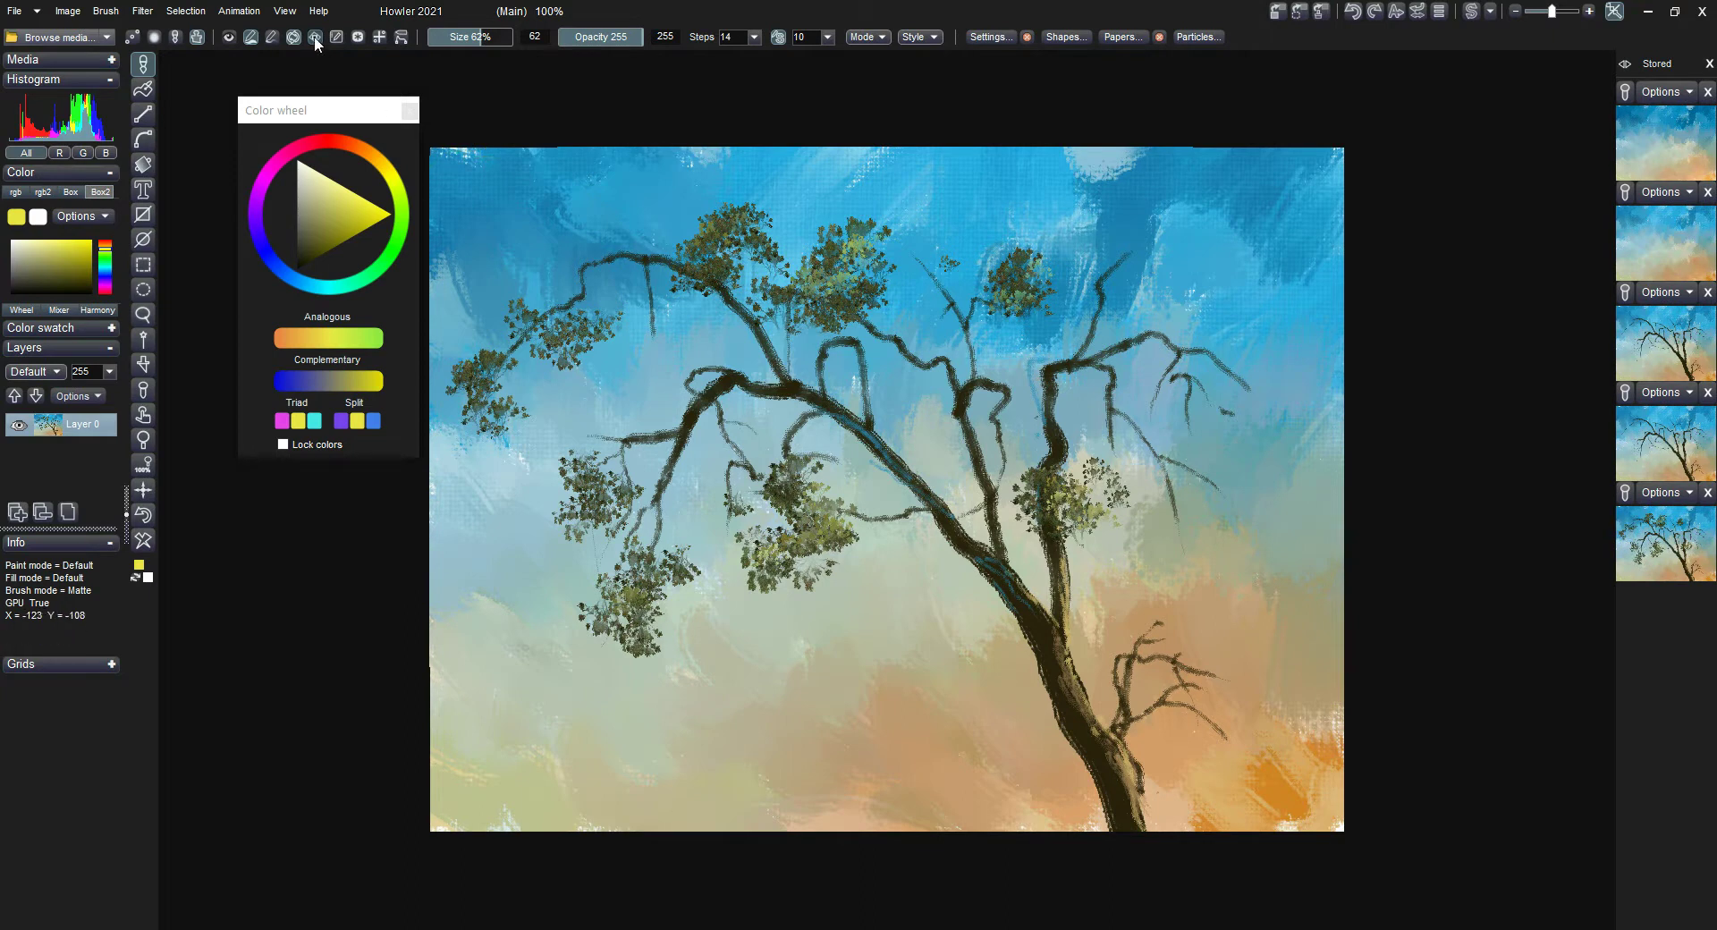
{"action": "left_click", "coordinate": [143, 10]}
{"action": "mouse_move", "coordinate": [312, 58]}
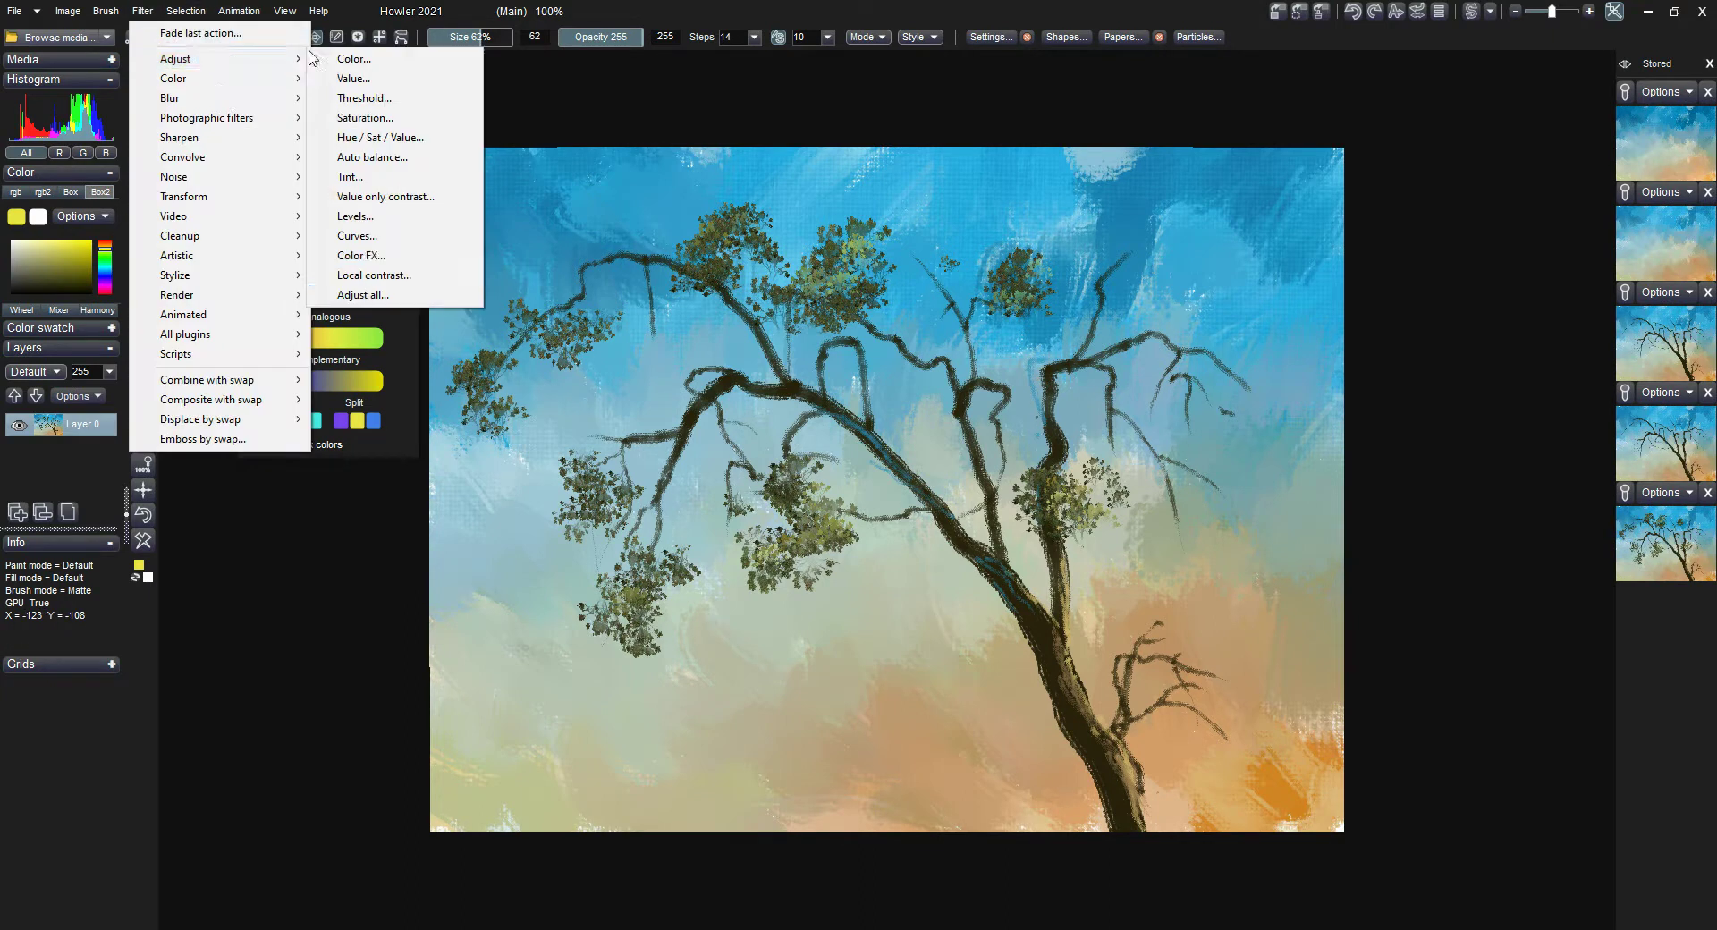
{"action": "left_click", "coordinate": [378, 256]}
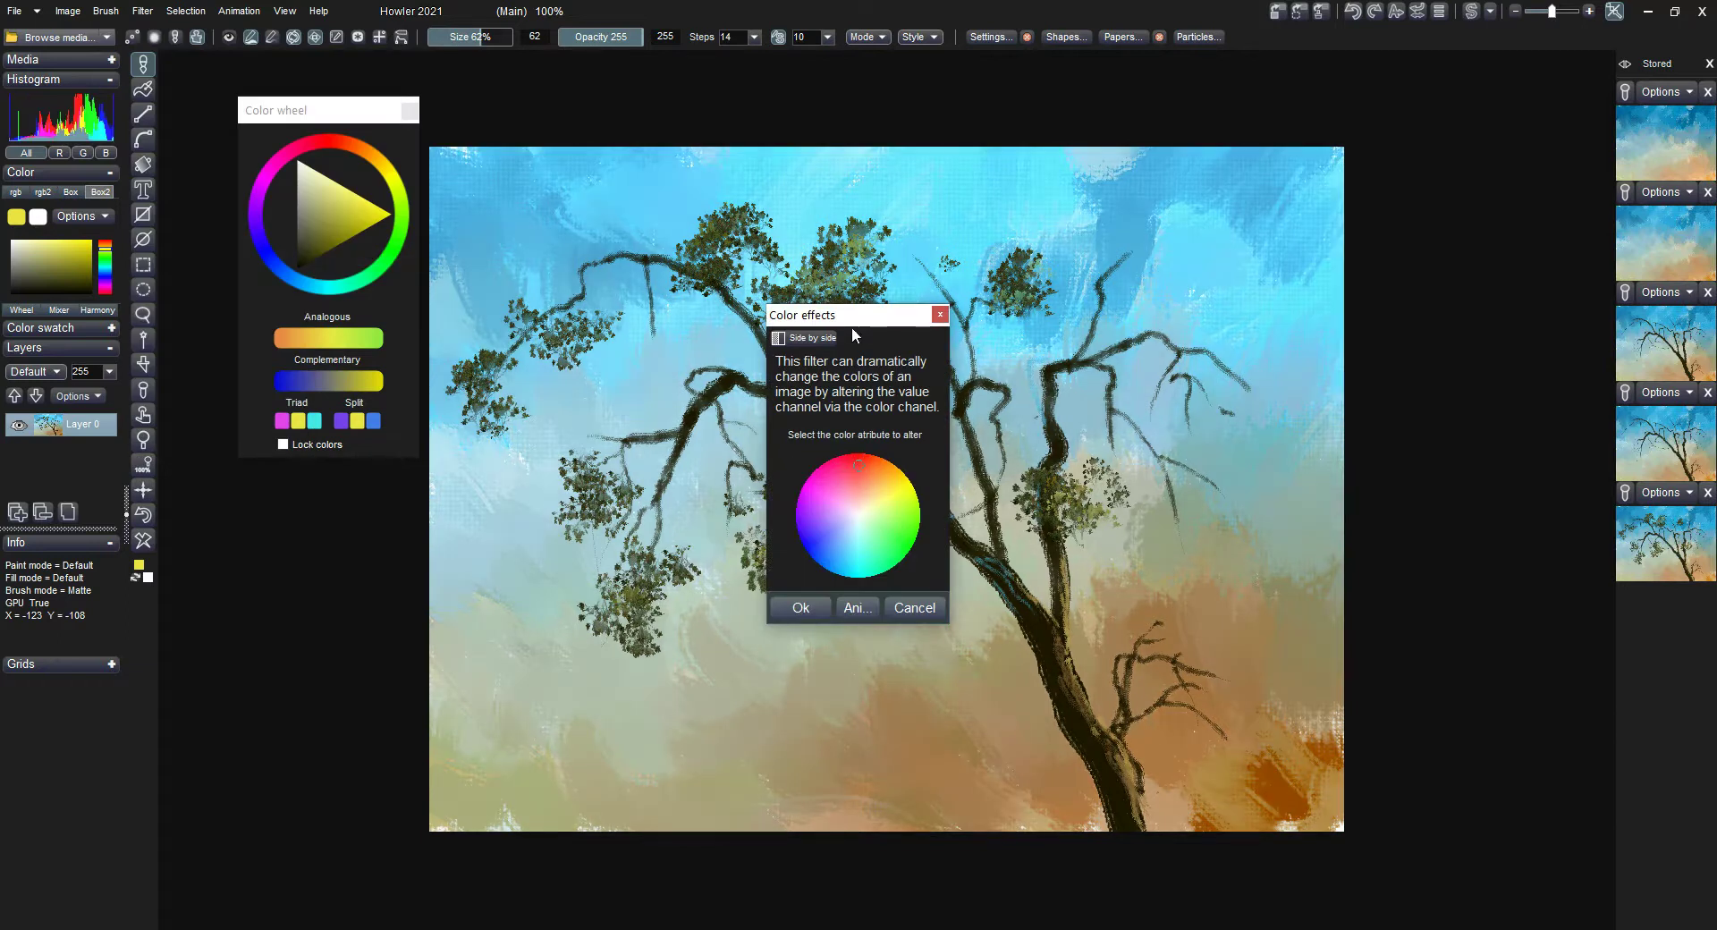
{"action": "left_click_drag", "start_coordinate": [854, 316], "coordinate": [532, 526]}
{"action": "mouse_move", "coordinate": [541, 698]}
{"action": "left_mouse_down"}
{"action": "mouse_move", "coordinate": [510, 740]}
{"action": "mouse_move", "coordinate": [529, 743]}
{"action": "mouse_move", "coordinate": [525, 708]}
{"action": "left_mouse_up"}
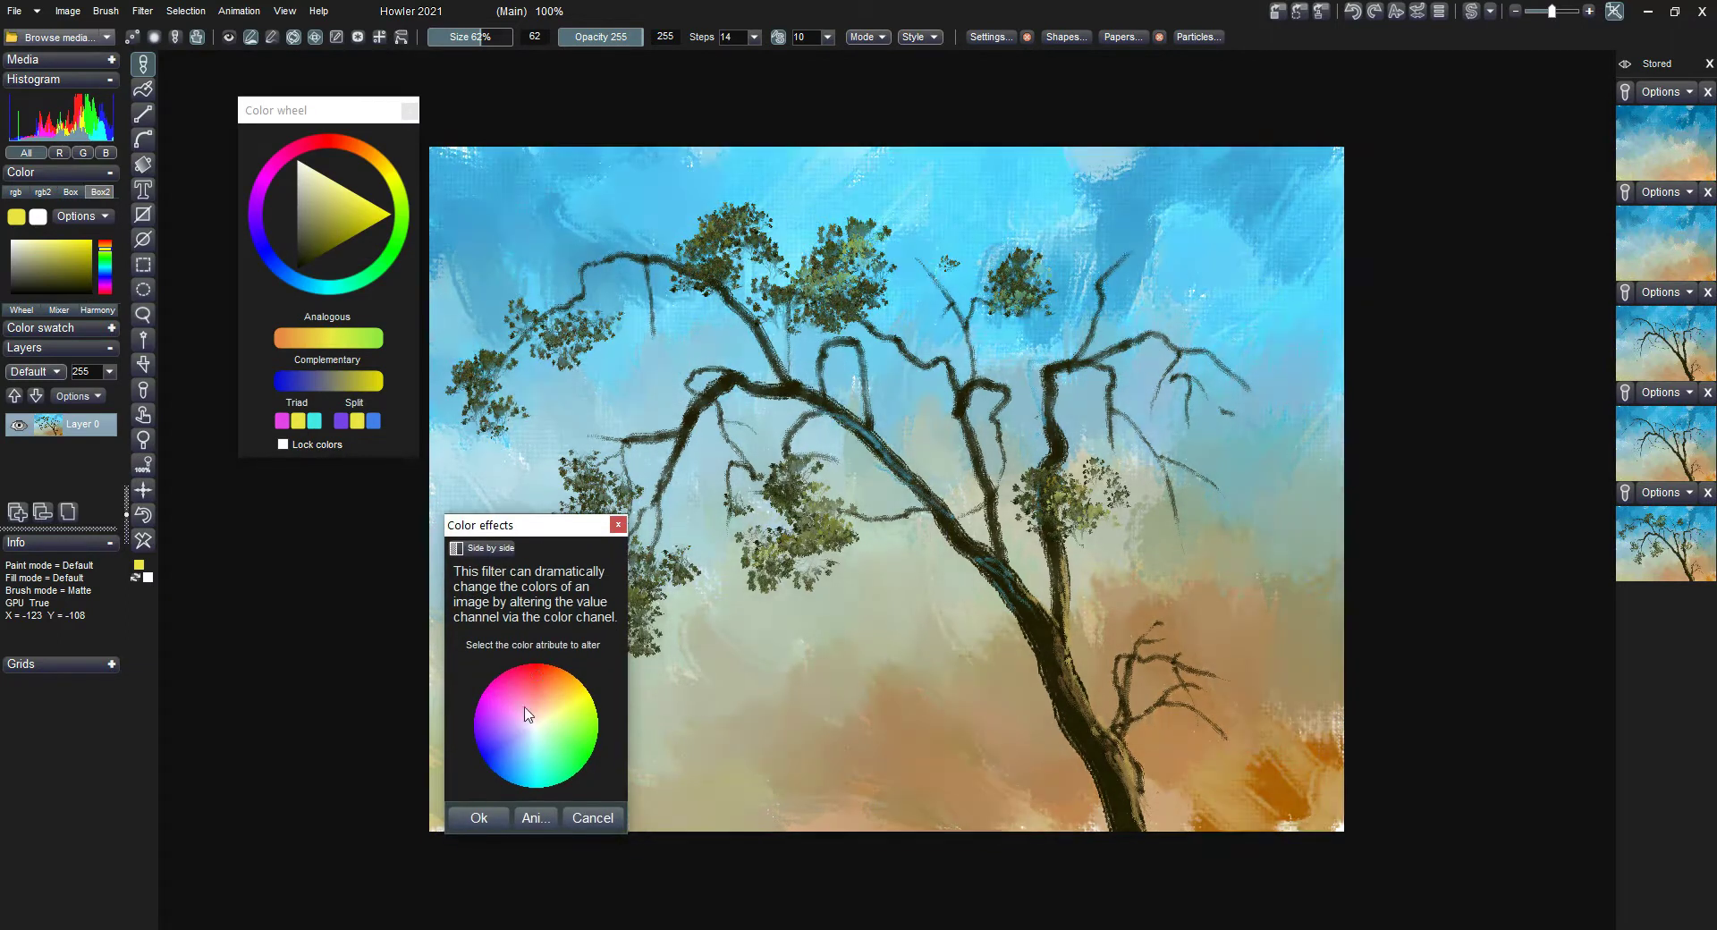
{"action": "left_click", "coordinate": [593, 817]}
Apply an RGB Curves adjustment that anchors the shadows and lifts the midtones to brighten the painting.
{"action": "left_click", "coordinate": [142, 11]}
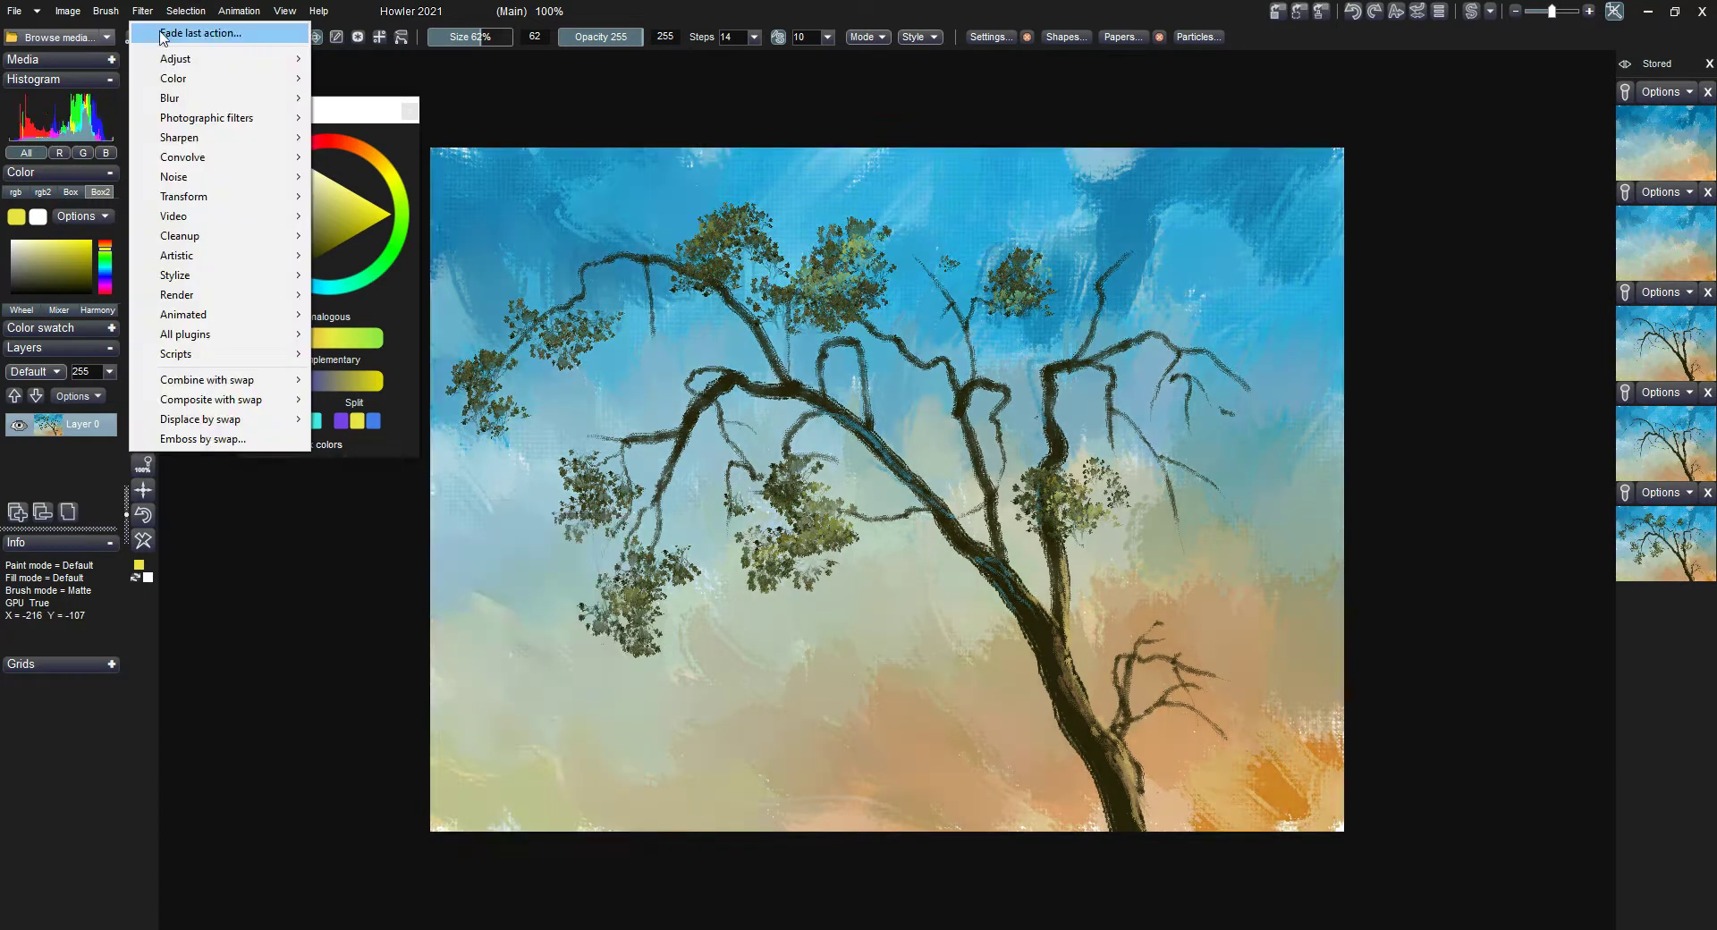
{"action": "mouse_move", "coordinate": [188, 58]}
{"action": "left_click", "coordinate": [364, 236]}
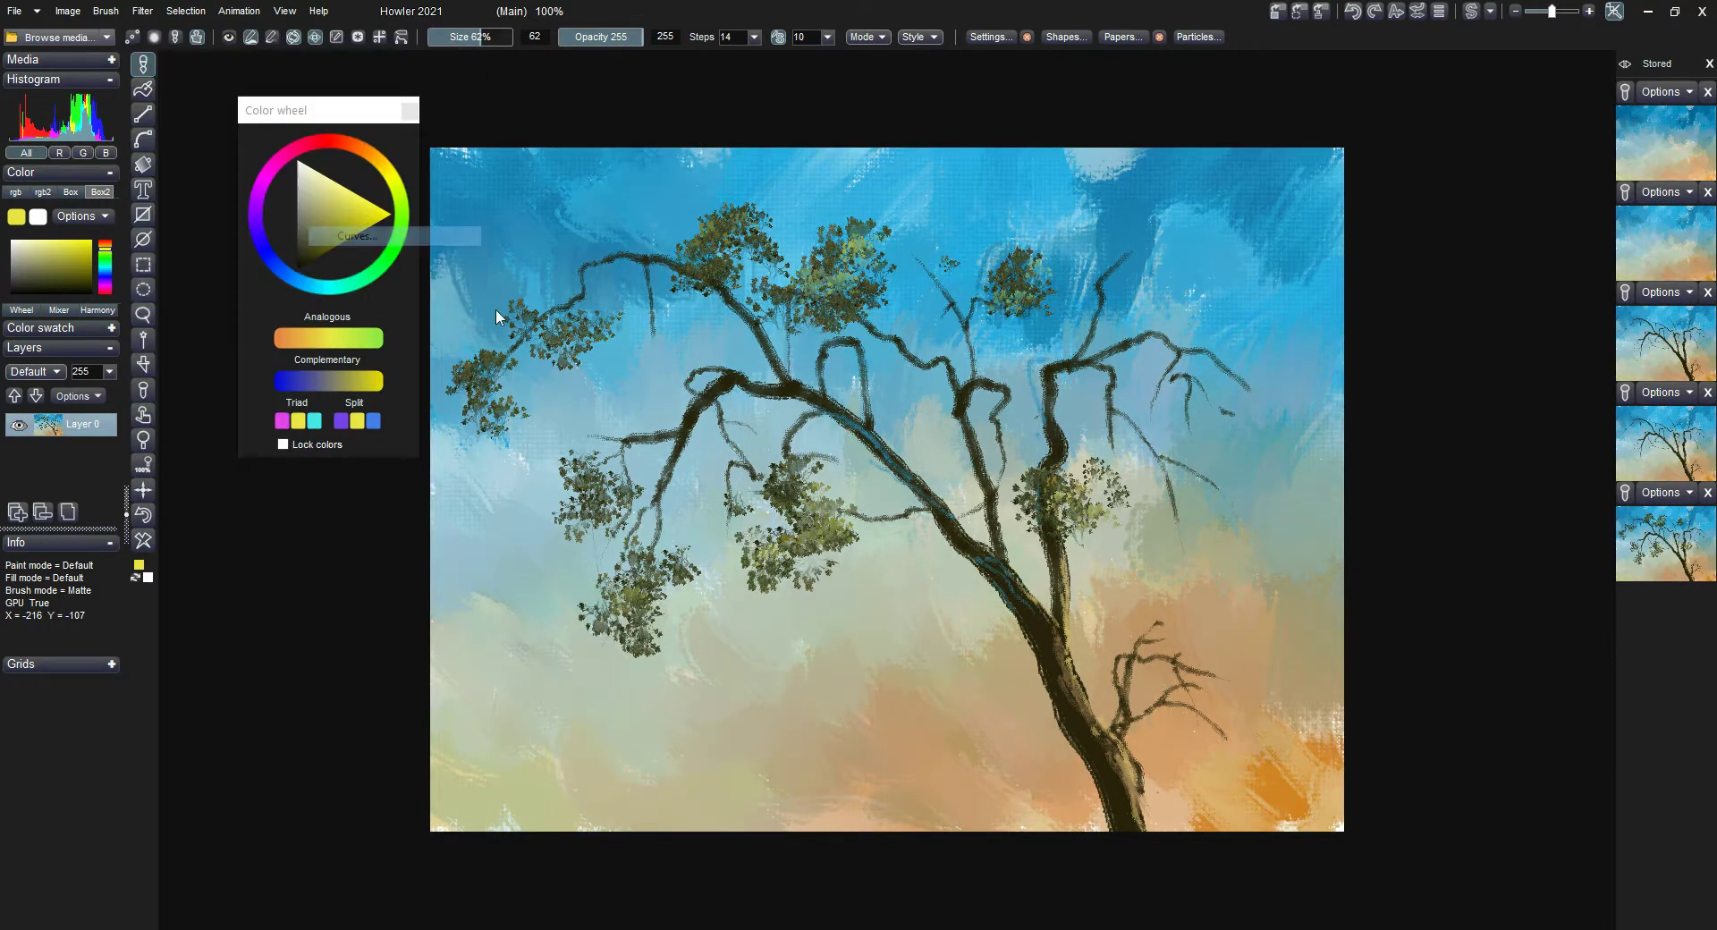
{"action": "left_click_drag", "start_coordinate": [824, 466], "coordinate": [824, 437]}
{"action": "left_click_drag", "start_coordinate": [871, 283], "coordinate": [515, 337]}
{"action": "left_click_drag", "start_coordinate": [460, 555], "coordinate": [443, 576]}
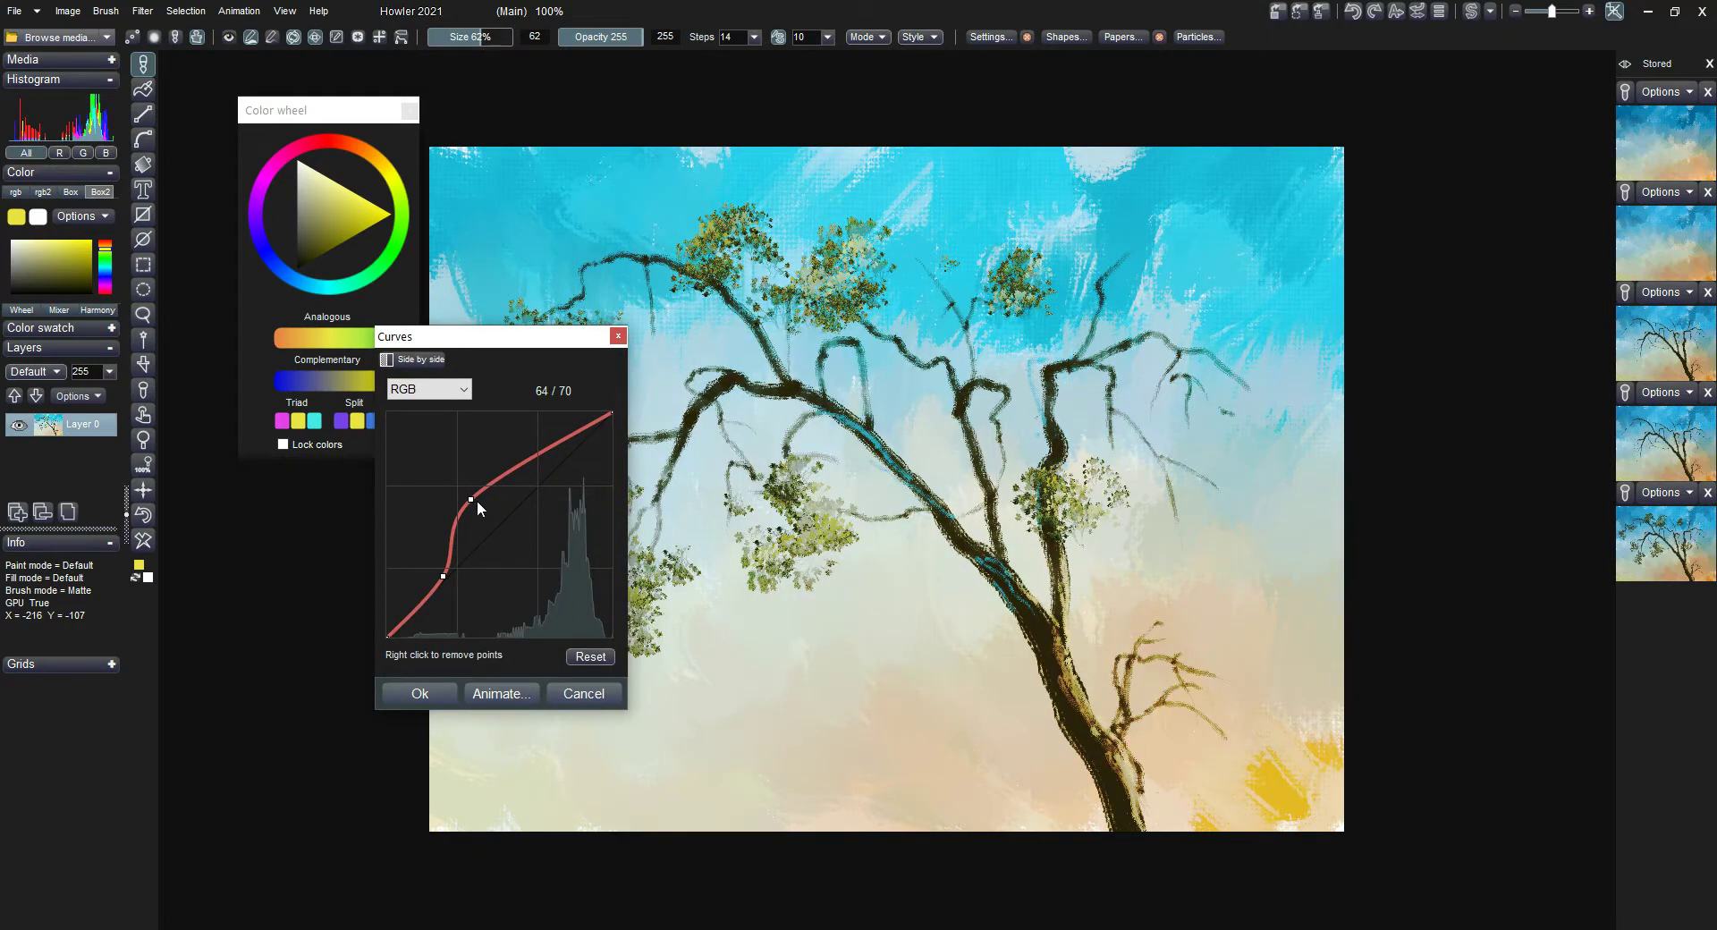
{"action": "left_click_drag", "start_coordinate": [477, 502], "coordinate": [509, 484]}
{"action": "left_click", "coordinate": [419, 693]}
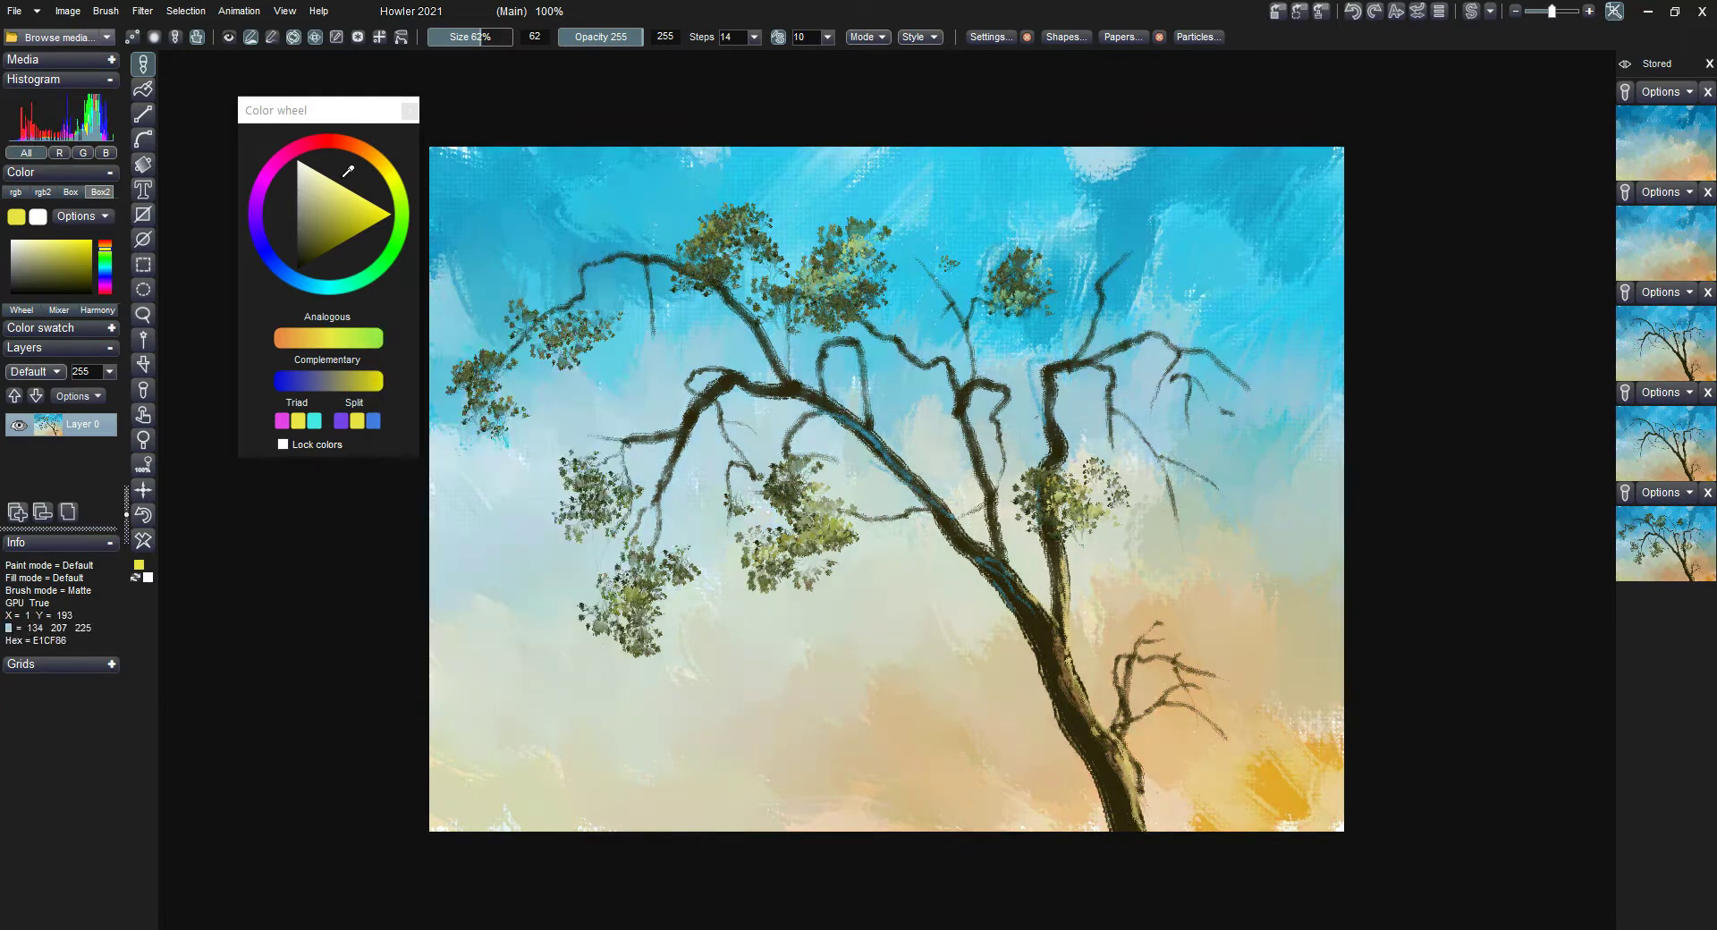
Fade the Curves adjustment strongly back toward the original painting.
{"action": "left_click", "coordinate": [143, 11]}
{"action": "left_click", "coordinate": [179, 33]}
{"action": "left_click_drag", "start_coordinate": [839, 461], "coordinate": [882, 462]}
{"action": "left_click", "coordinate": [810, 511]}
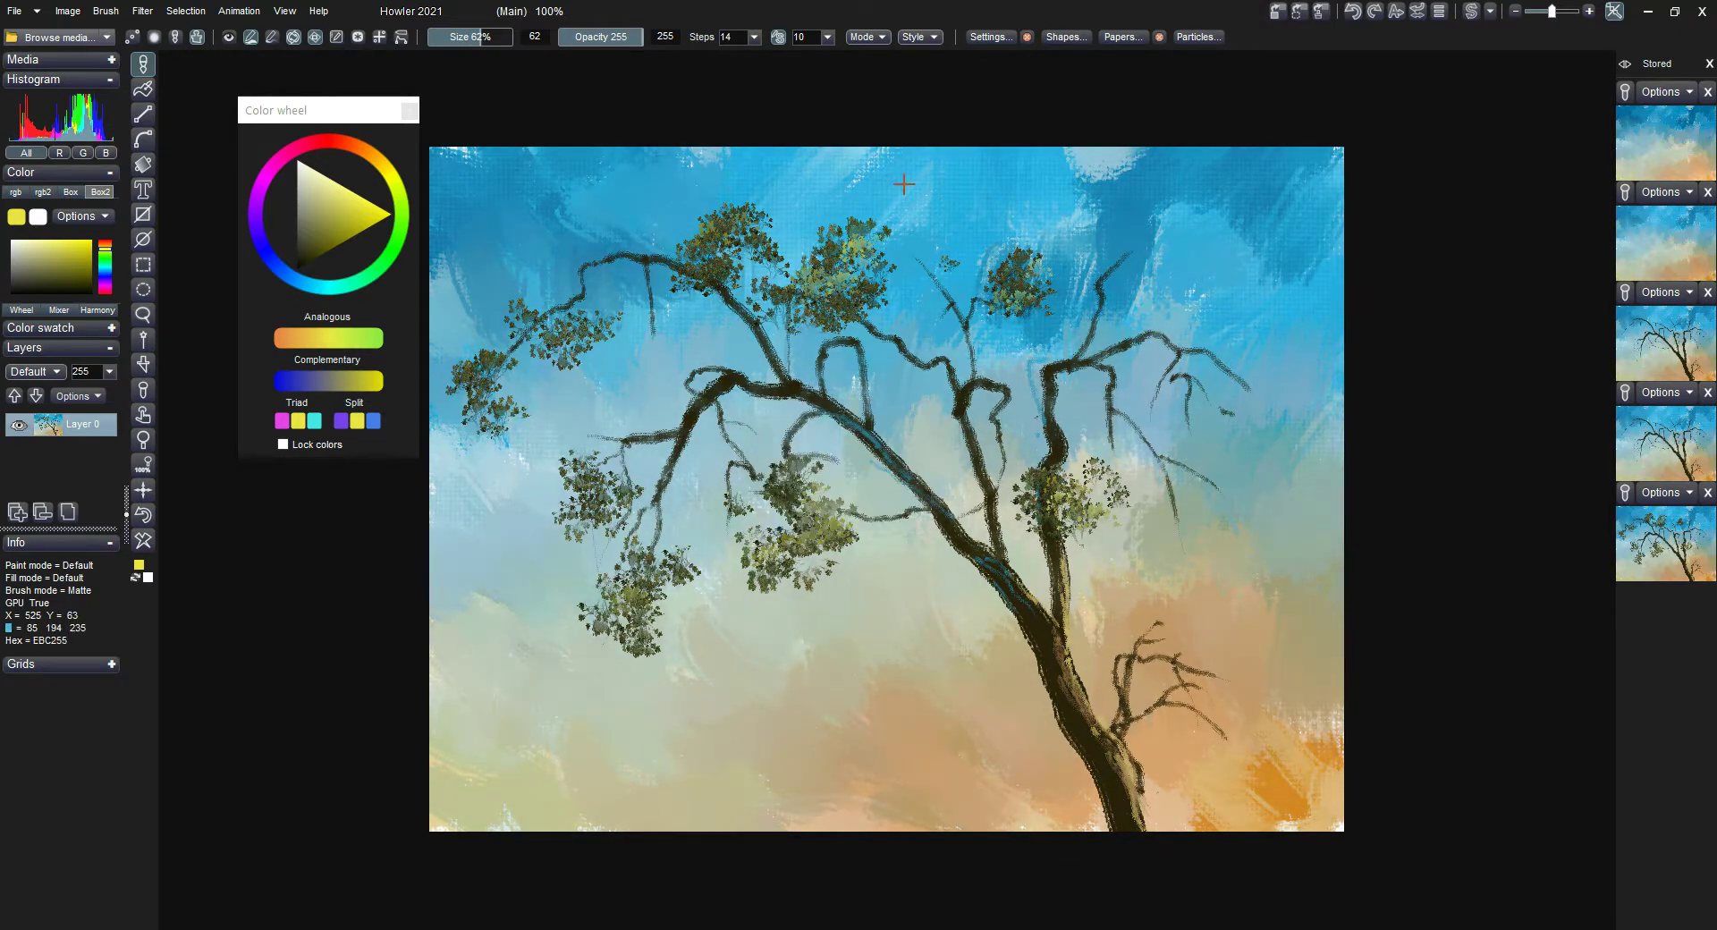
Increase the whole painting's colour saturation slightly with the Saturation filter.
{"action": "left_click", "coordinate": [142, 11]}
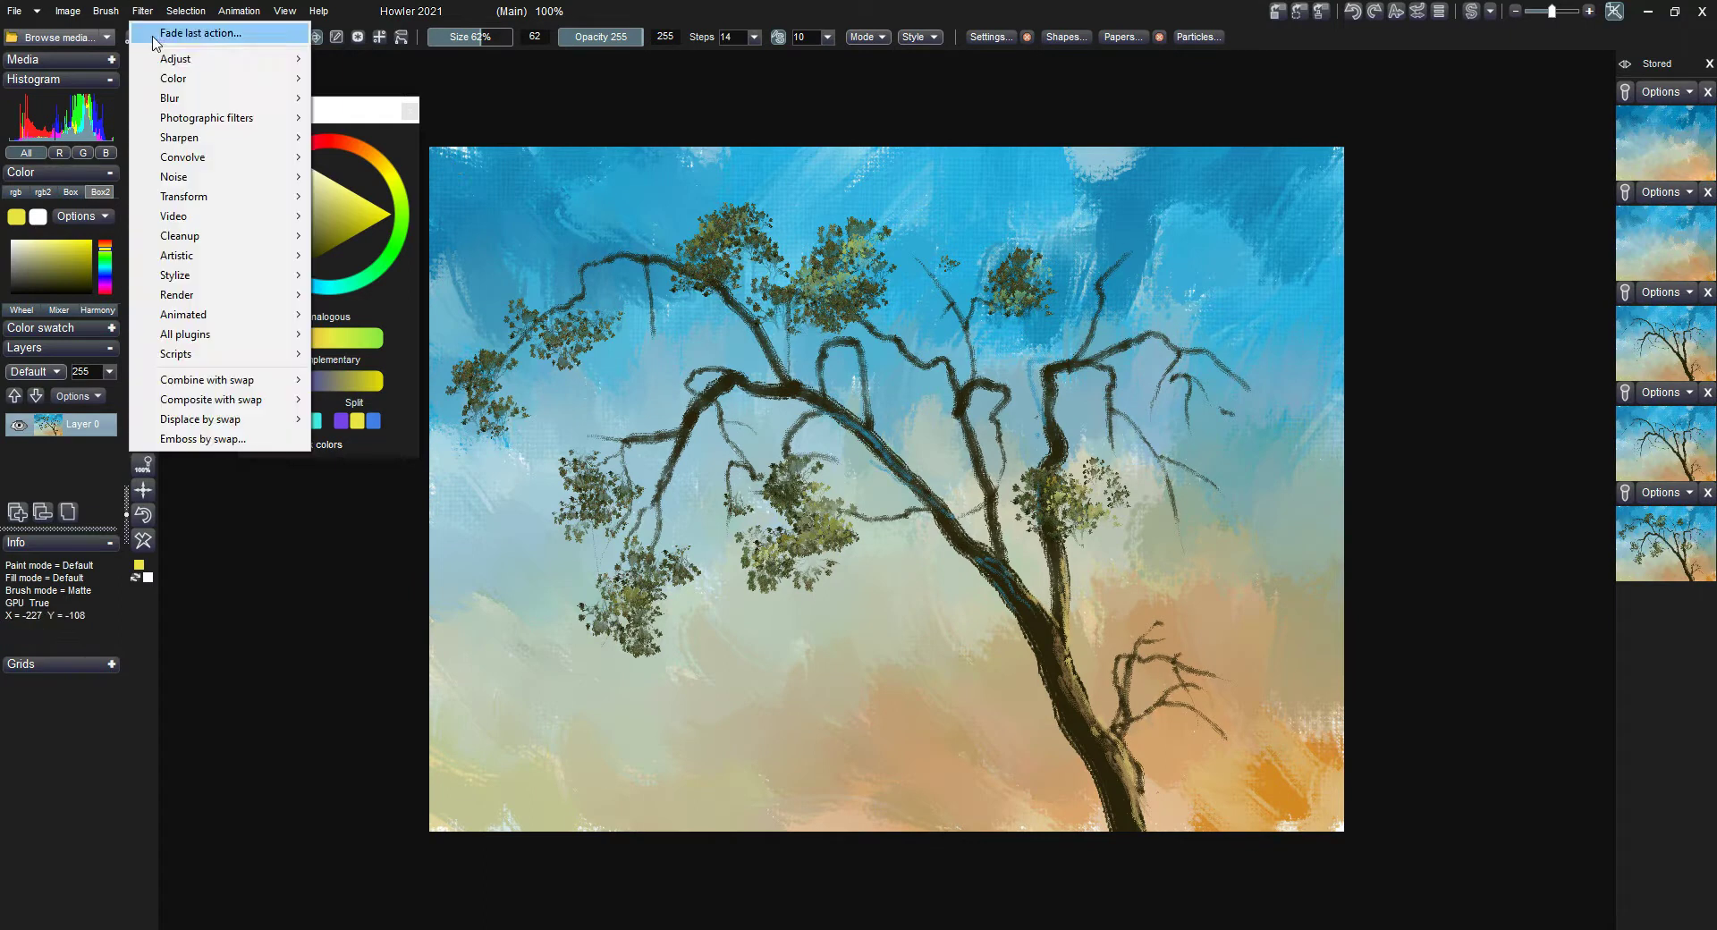
{"action": "mouse_move", "coordinate": [179, 58]}
{"action": "left_click", "coordinate": [374, 124]}
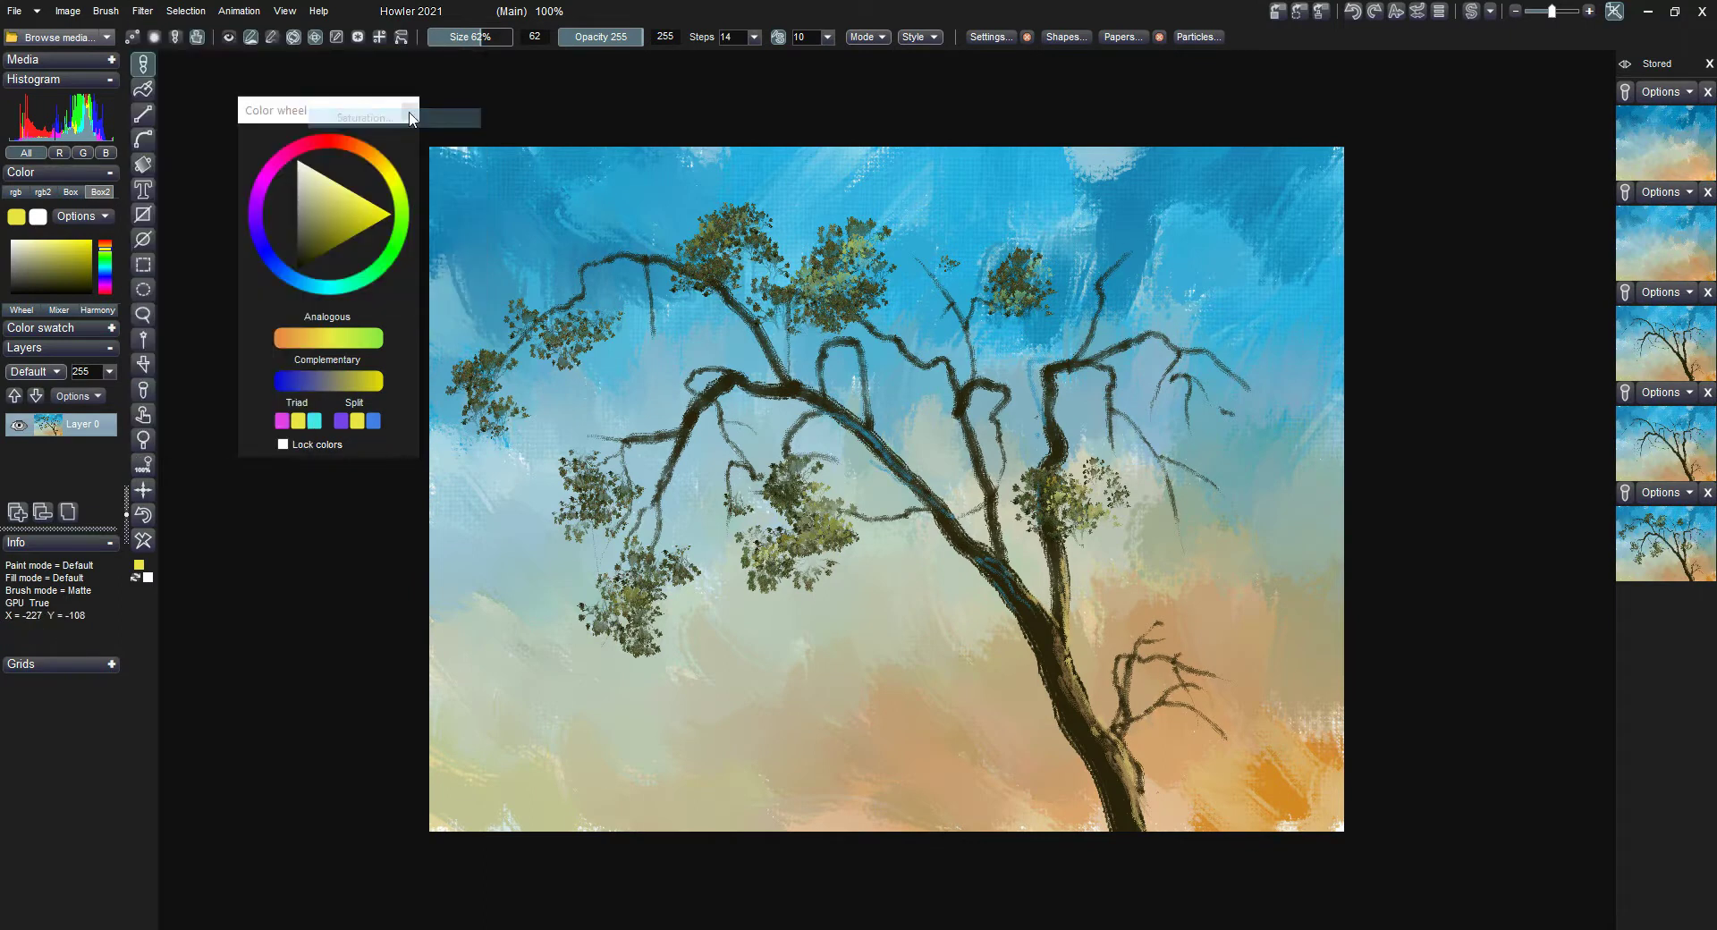
{"action": "left_click_drag", "start_coordinate": [847, 447], "coordinate": [855, 450]}
{"action": "left_click", "coordinate": [815, 548]}
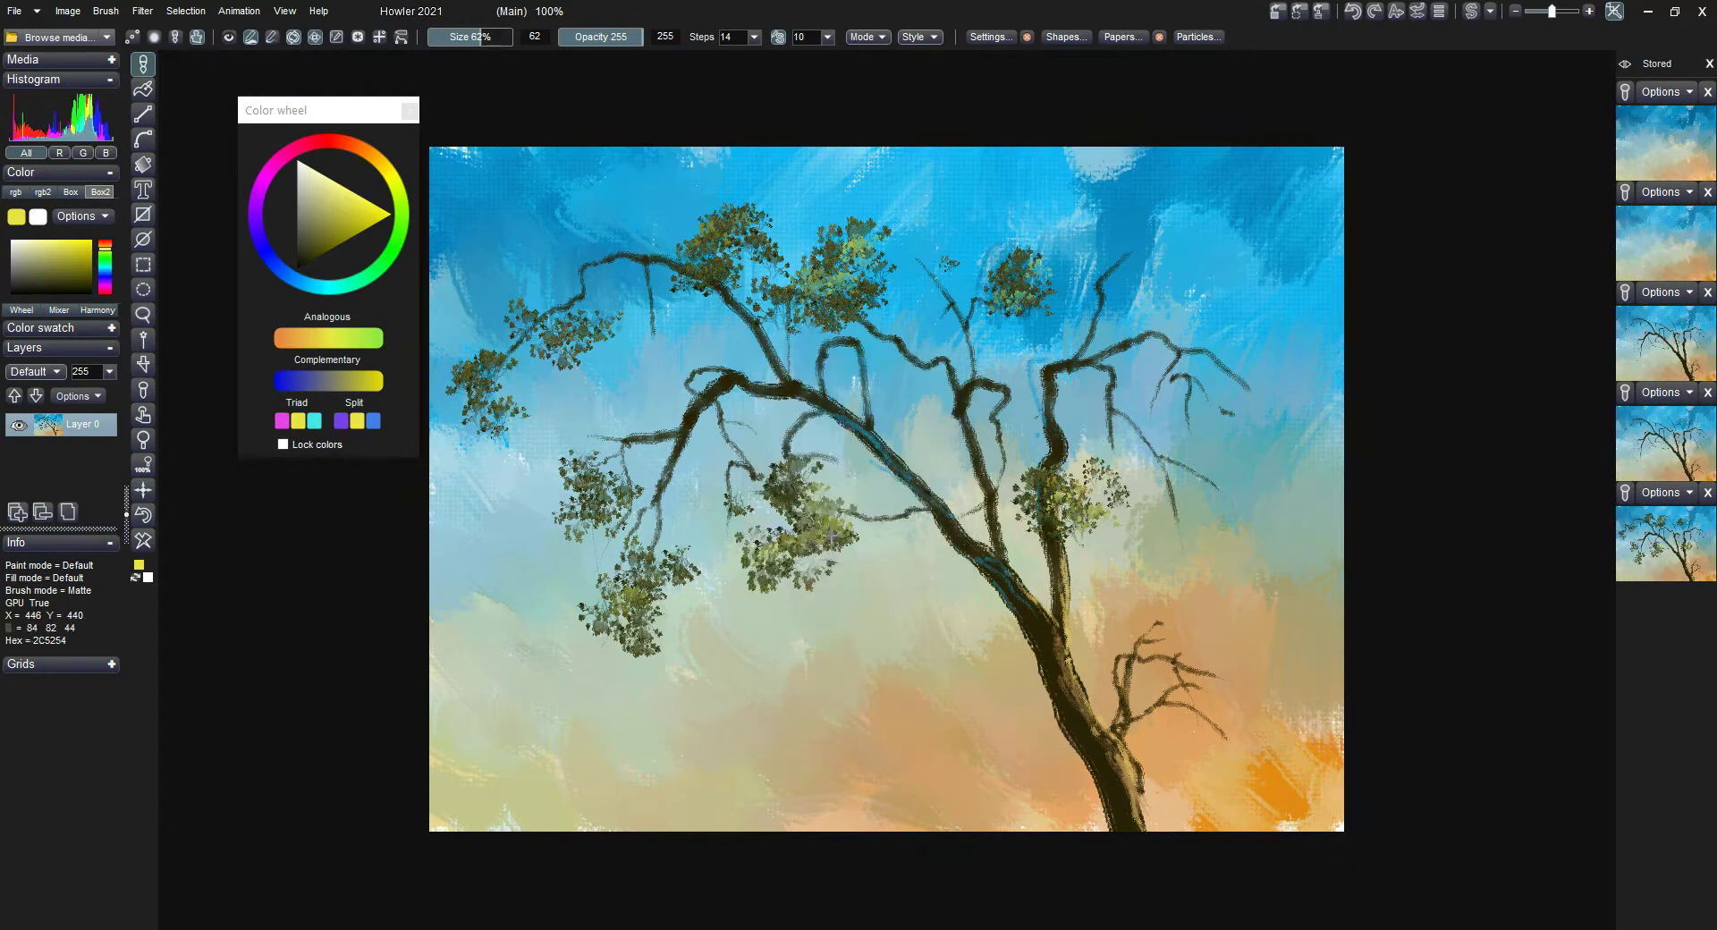